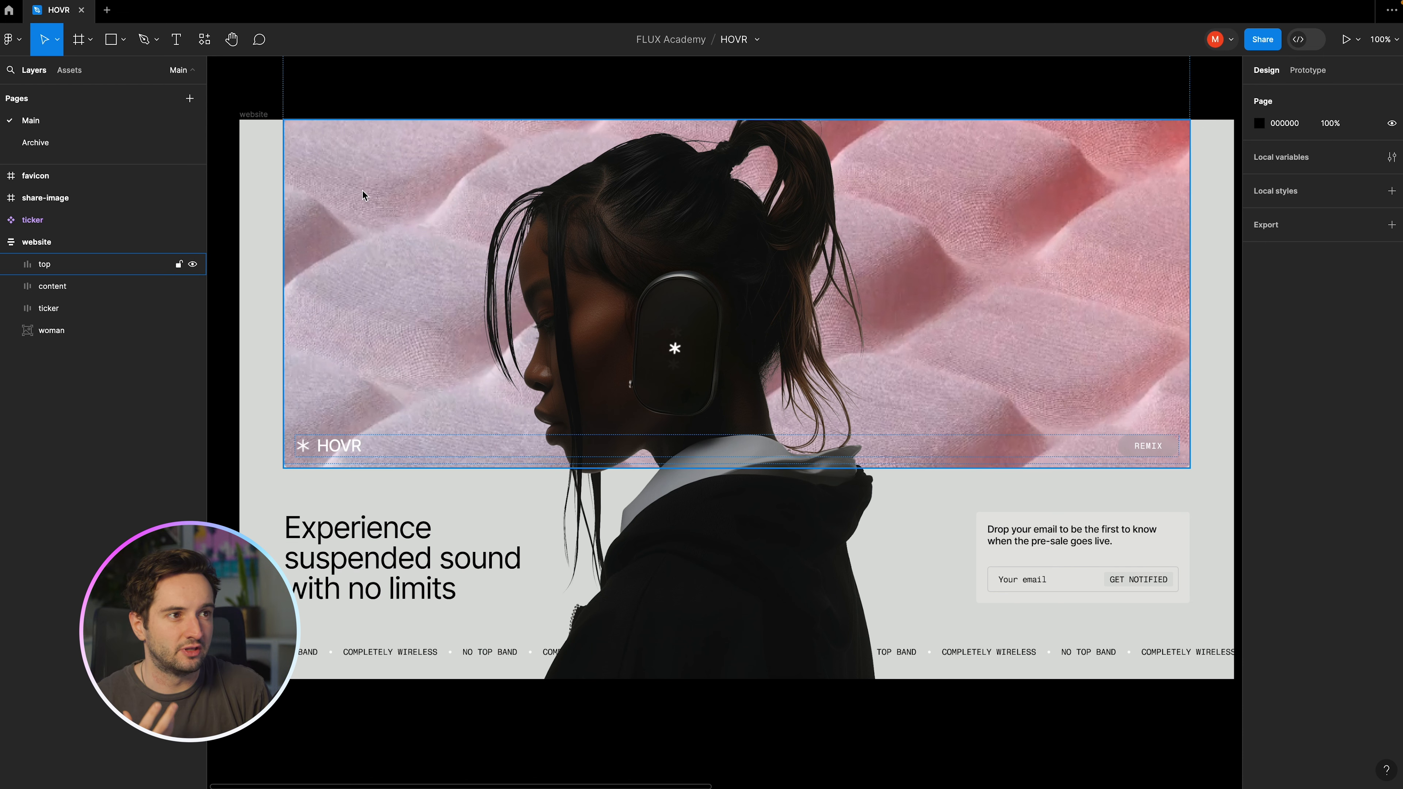
Step: Inspect the HOVR website frame and its content row to see how the landing page layout is structured
left_click(259, 114)
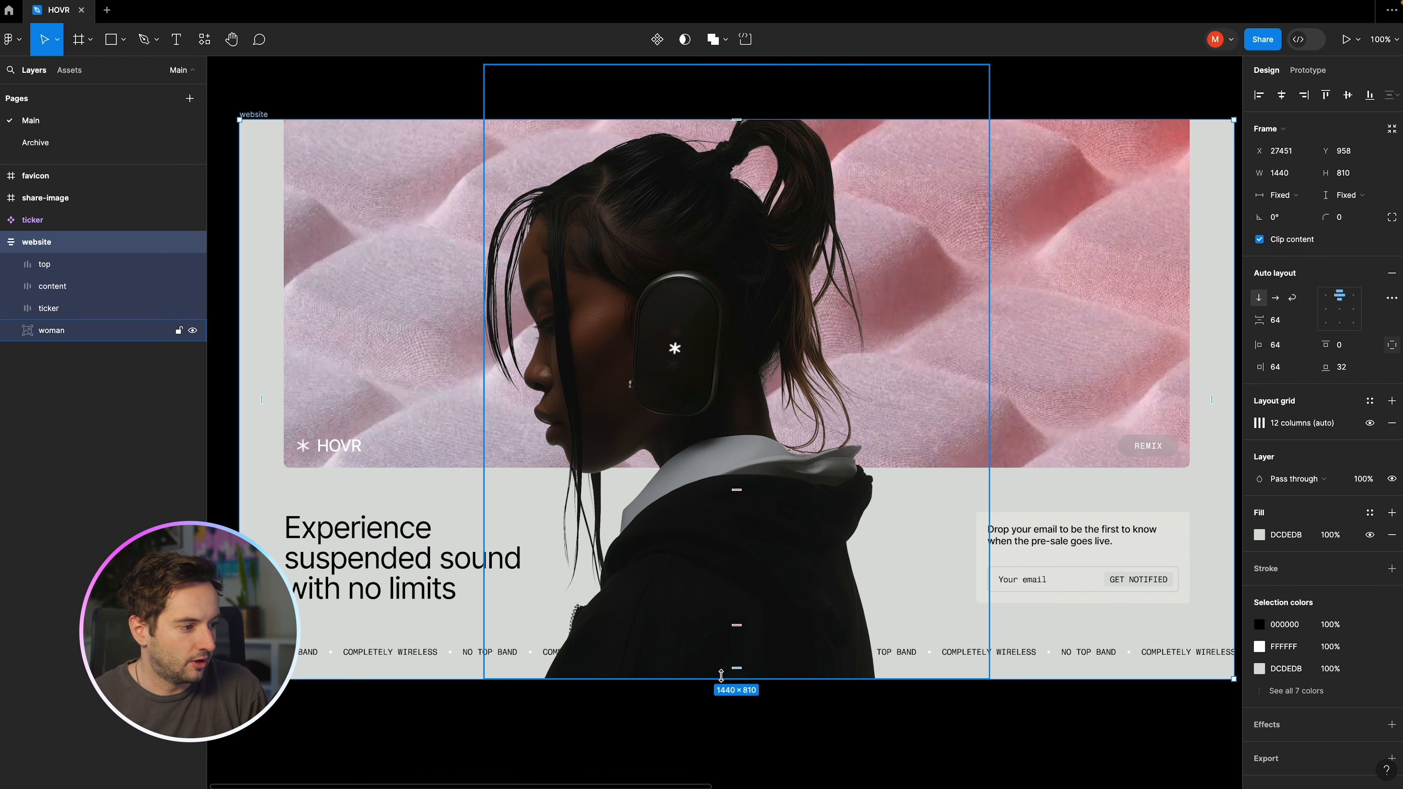
mouse_move(726, 678)
left_mouse_down()
mouse_move(718, 602)
mouse_move(737, 411)
mouse_move(743, 673)
mouse_move(745, 390)
mouse_move(739, 675)
left_mouse_up()
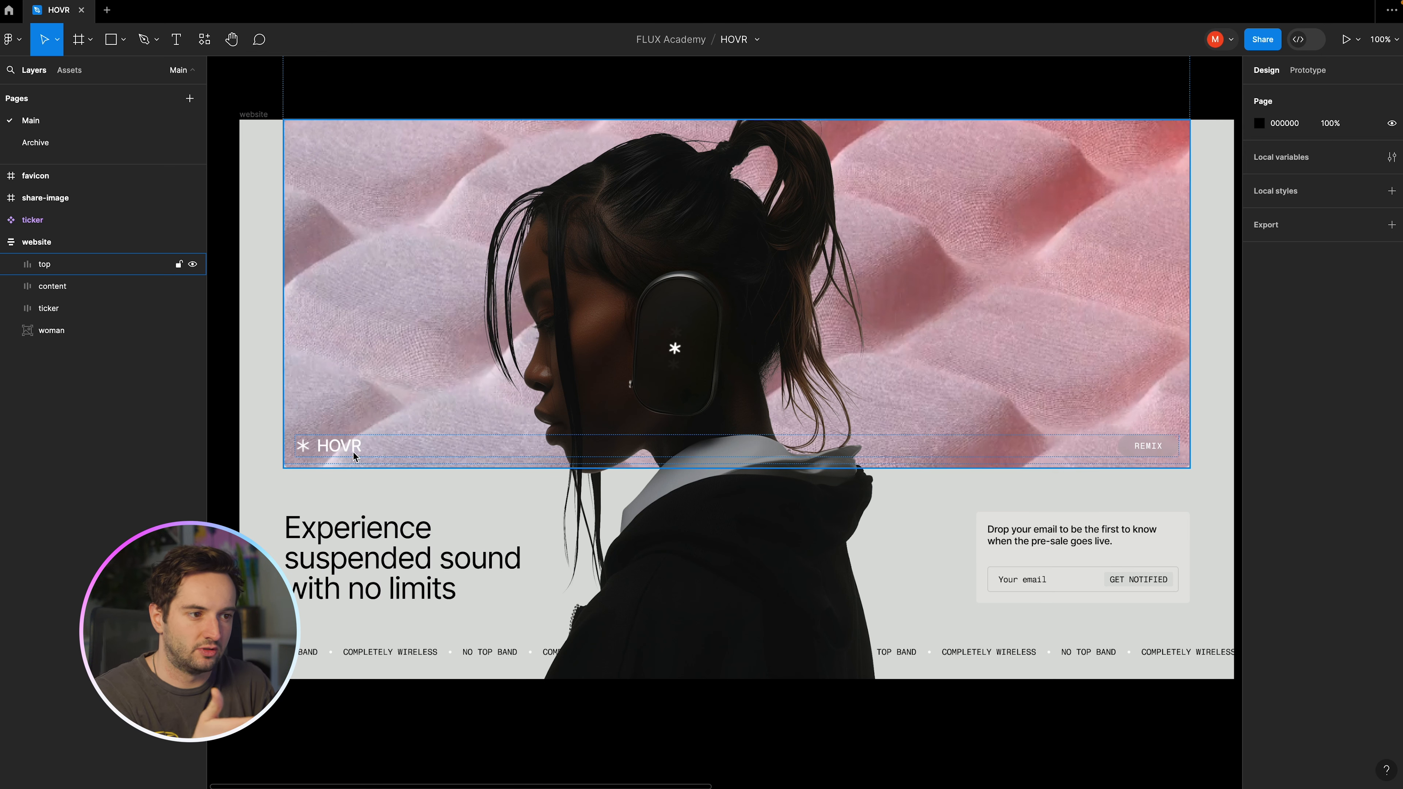
left_click(372, 549)
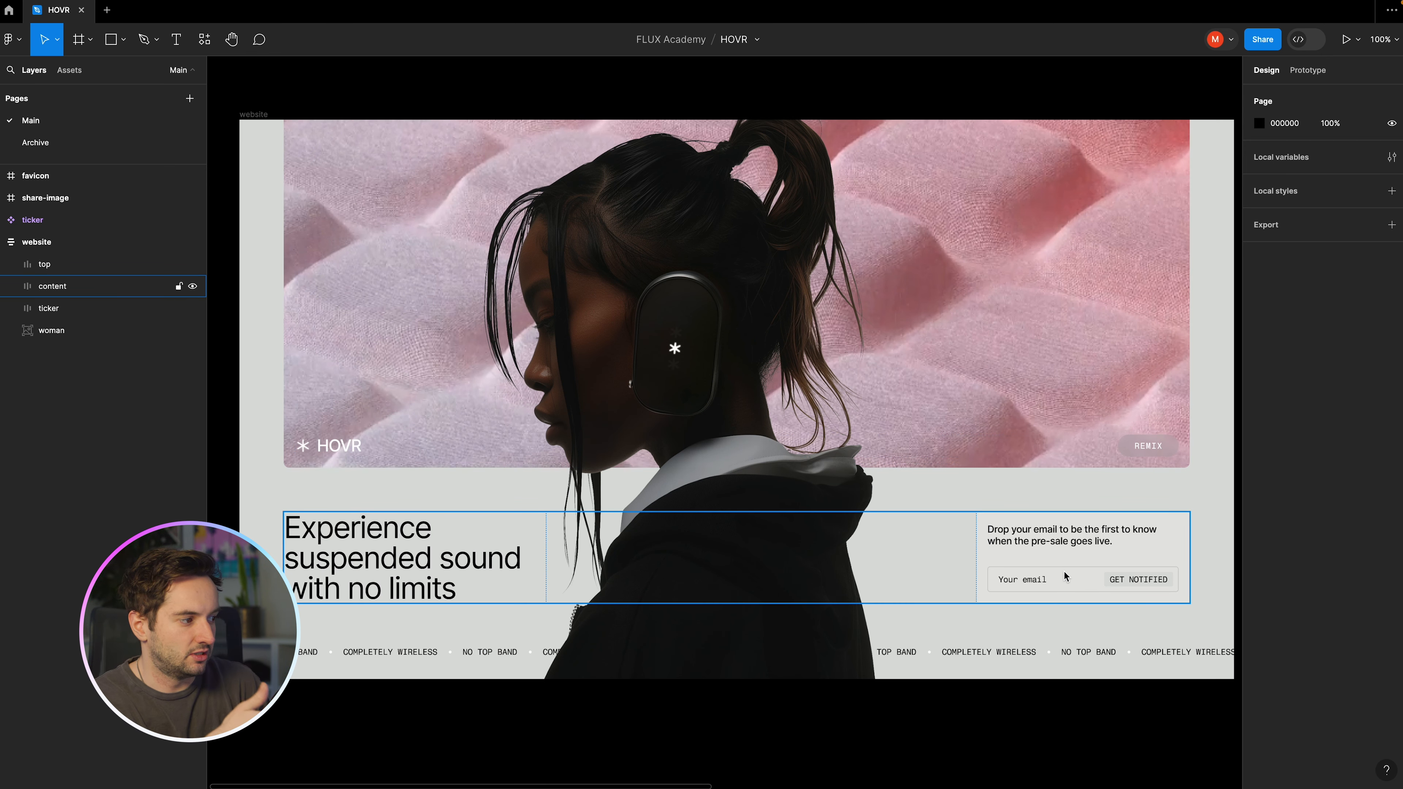
left_click(993, 648)
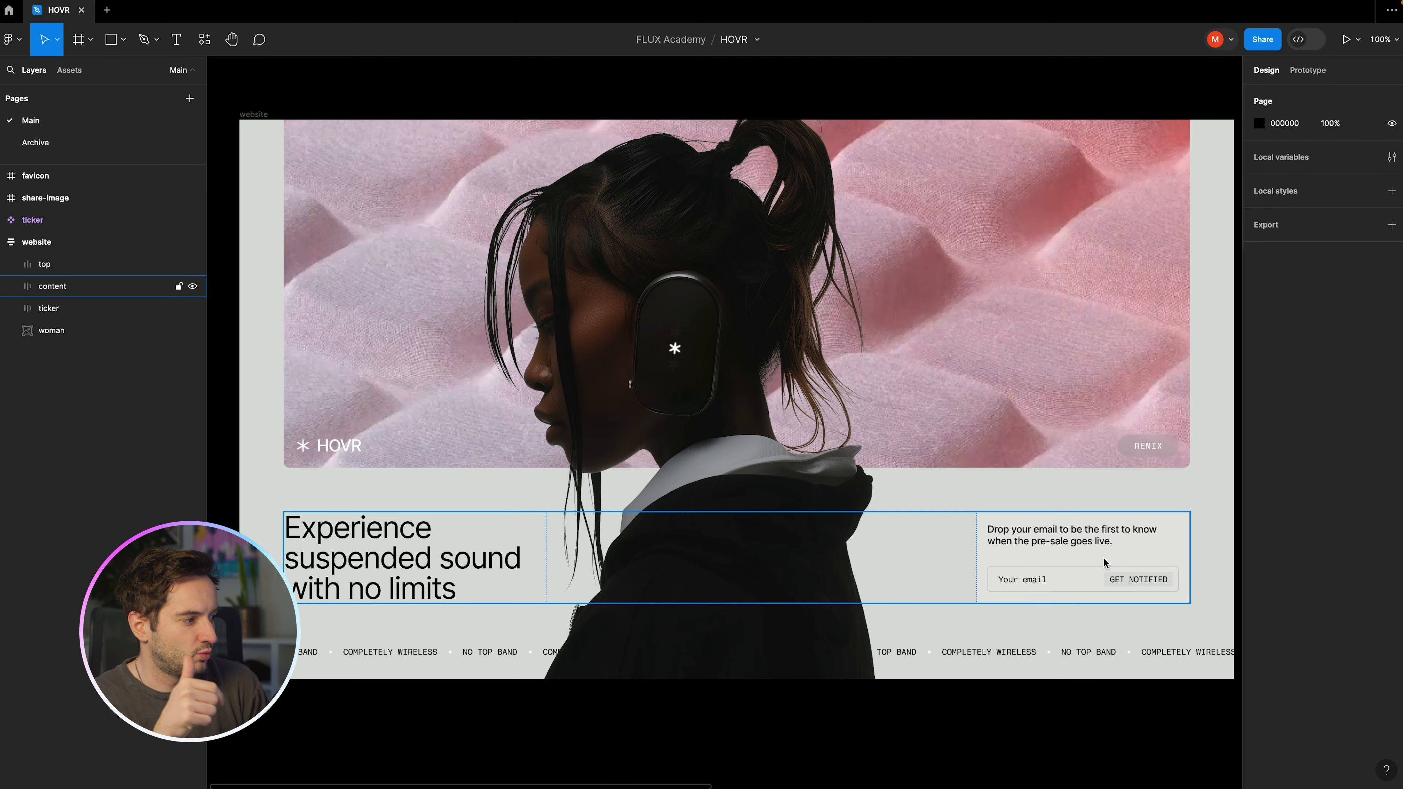
left_click(1104, 558)
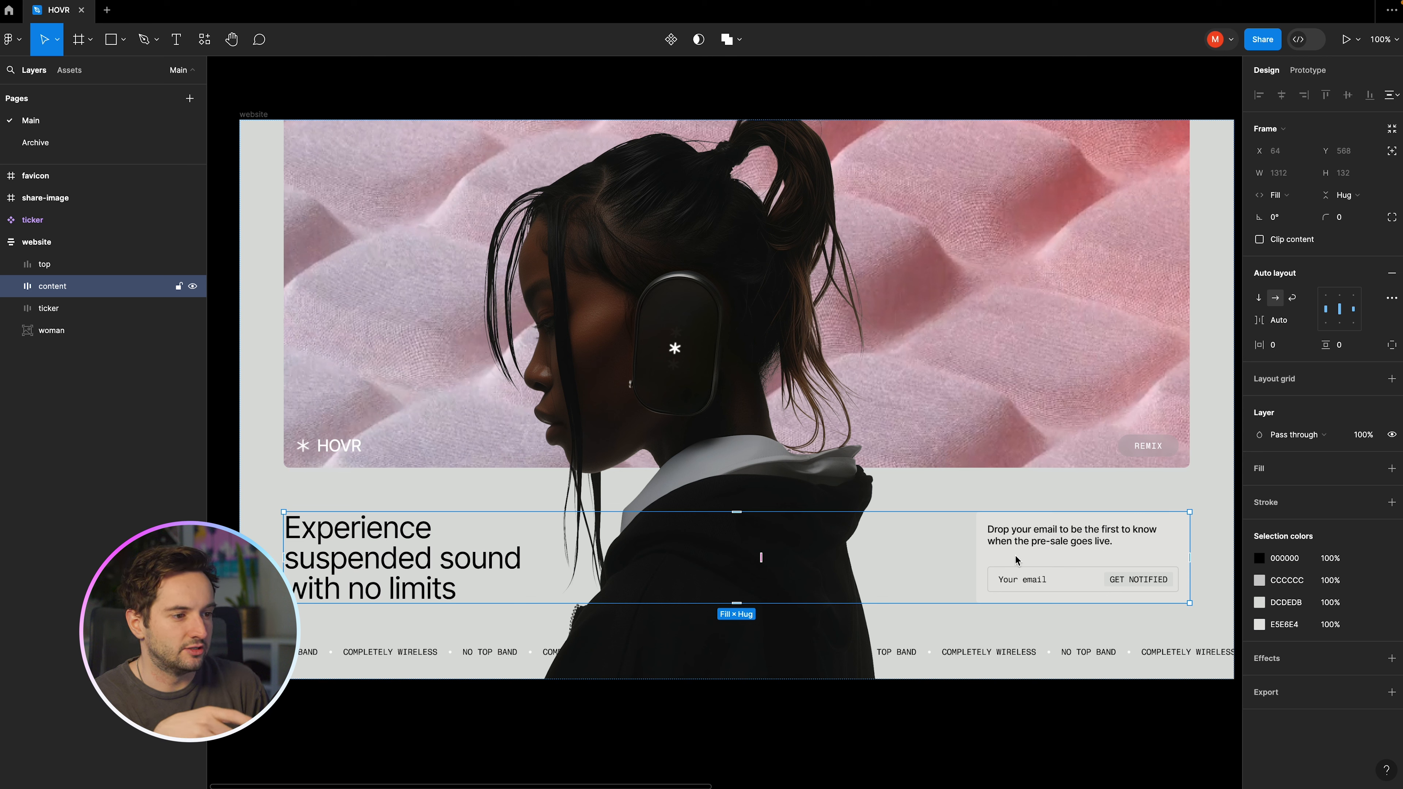
Step: Try narrowing the title block in the content row to 179 px wide and undo the resize
left_click(409, 567)
left_click_drag(533, 550, 407, 551)
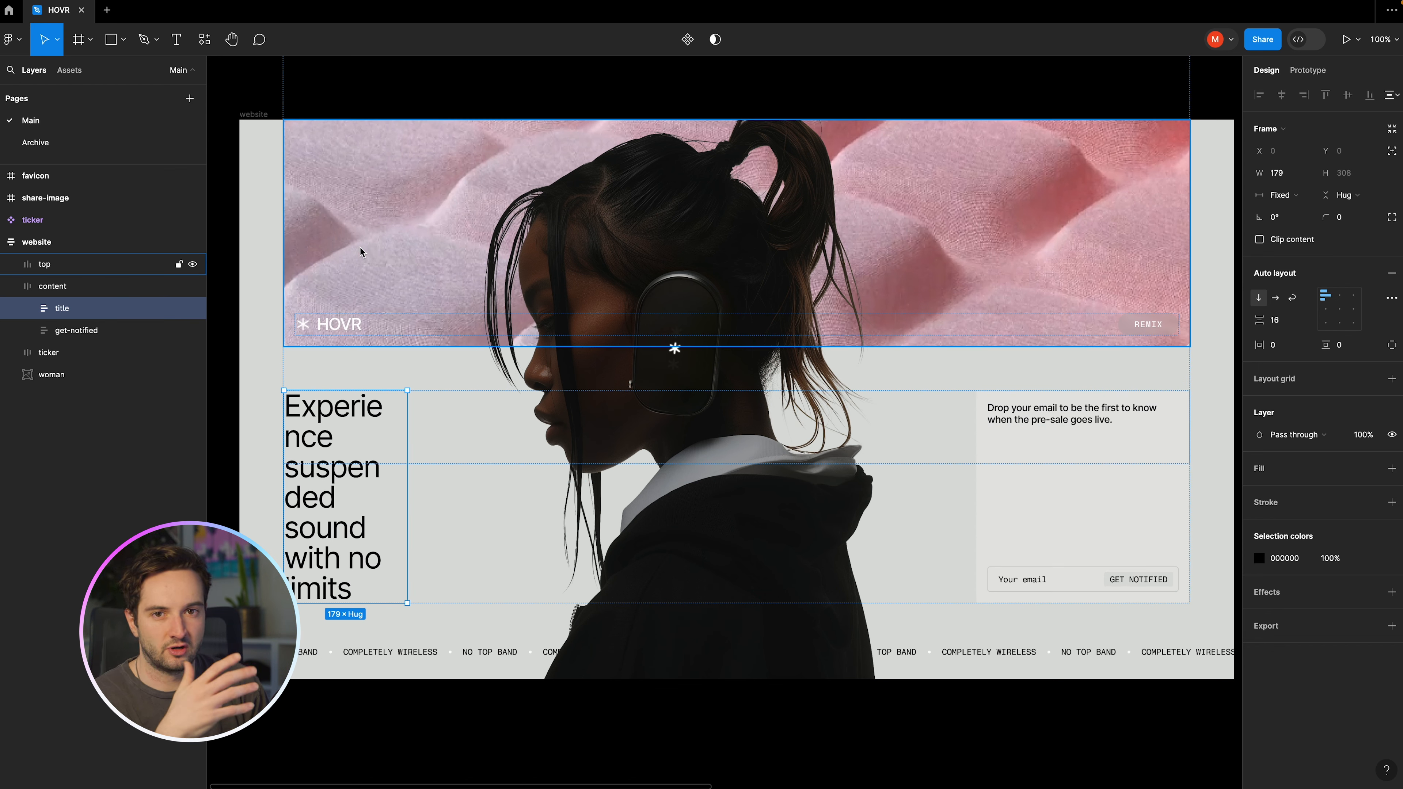
key("super+z")
key("super+z")
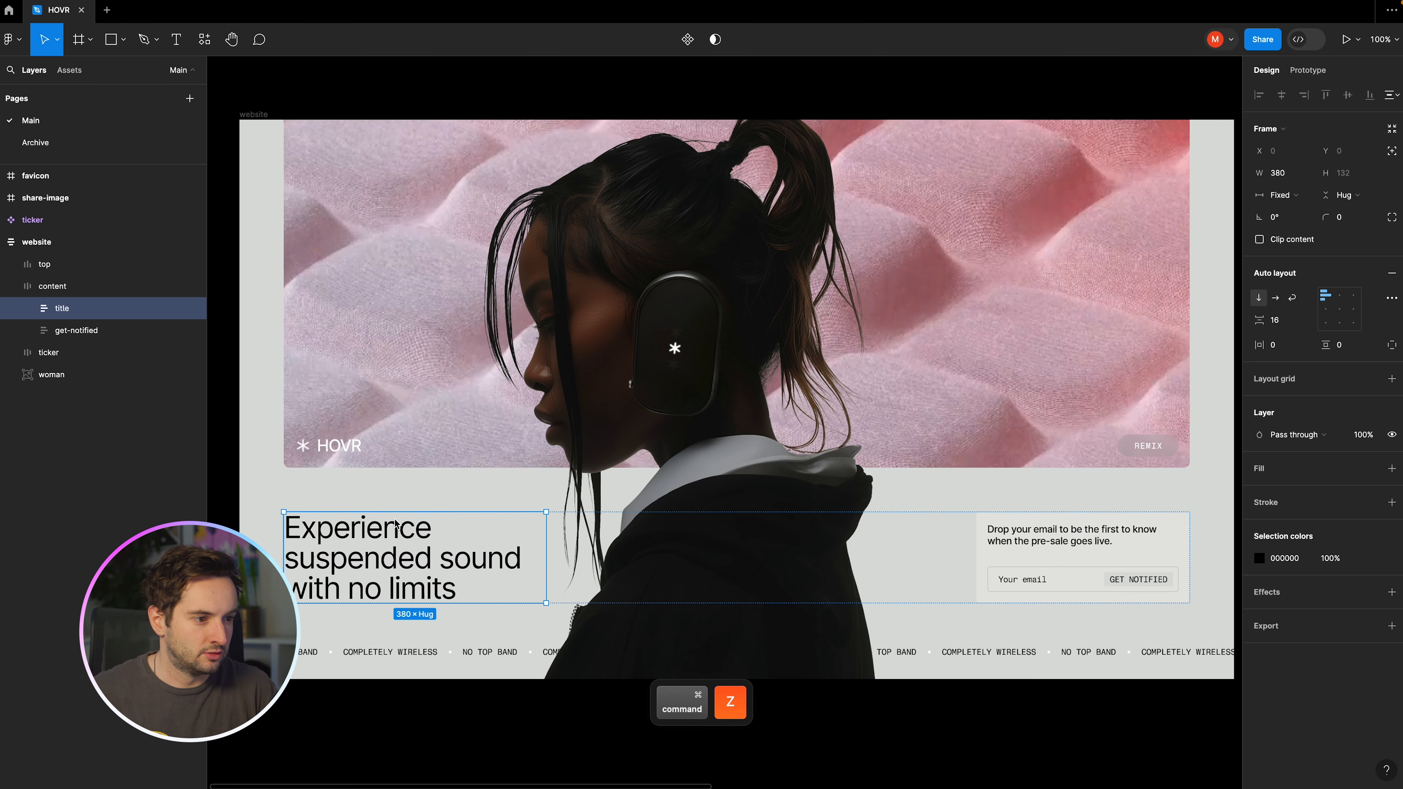
Step: Inspect the layout settings of the top banner frame, the woman image and the content row
left_click(237, 519)
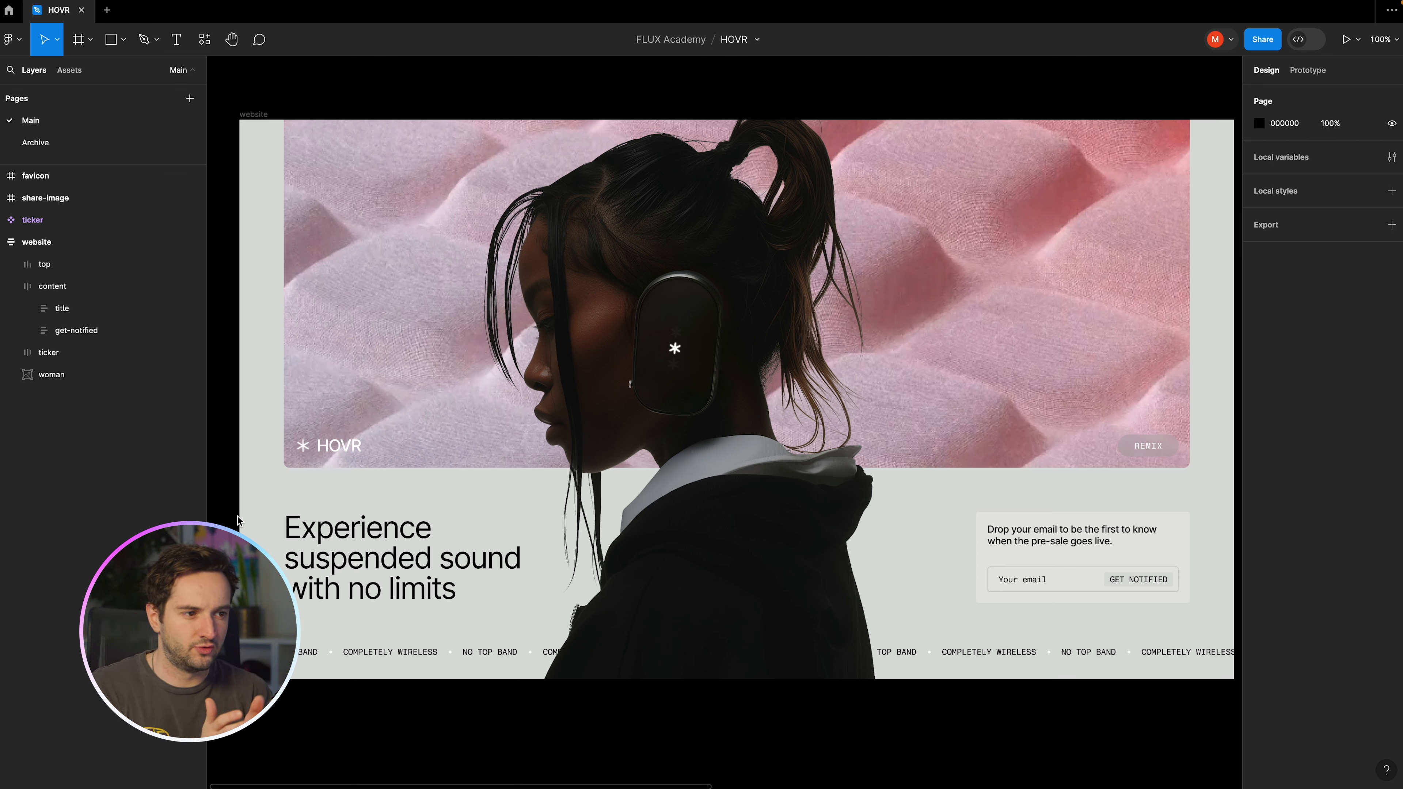
left_click(385, 383)
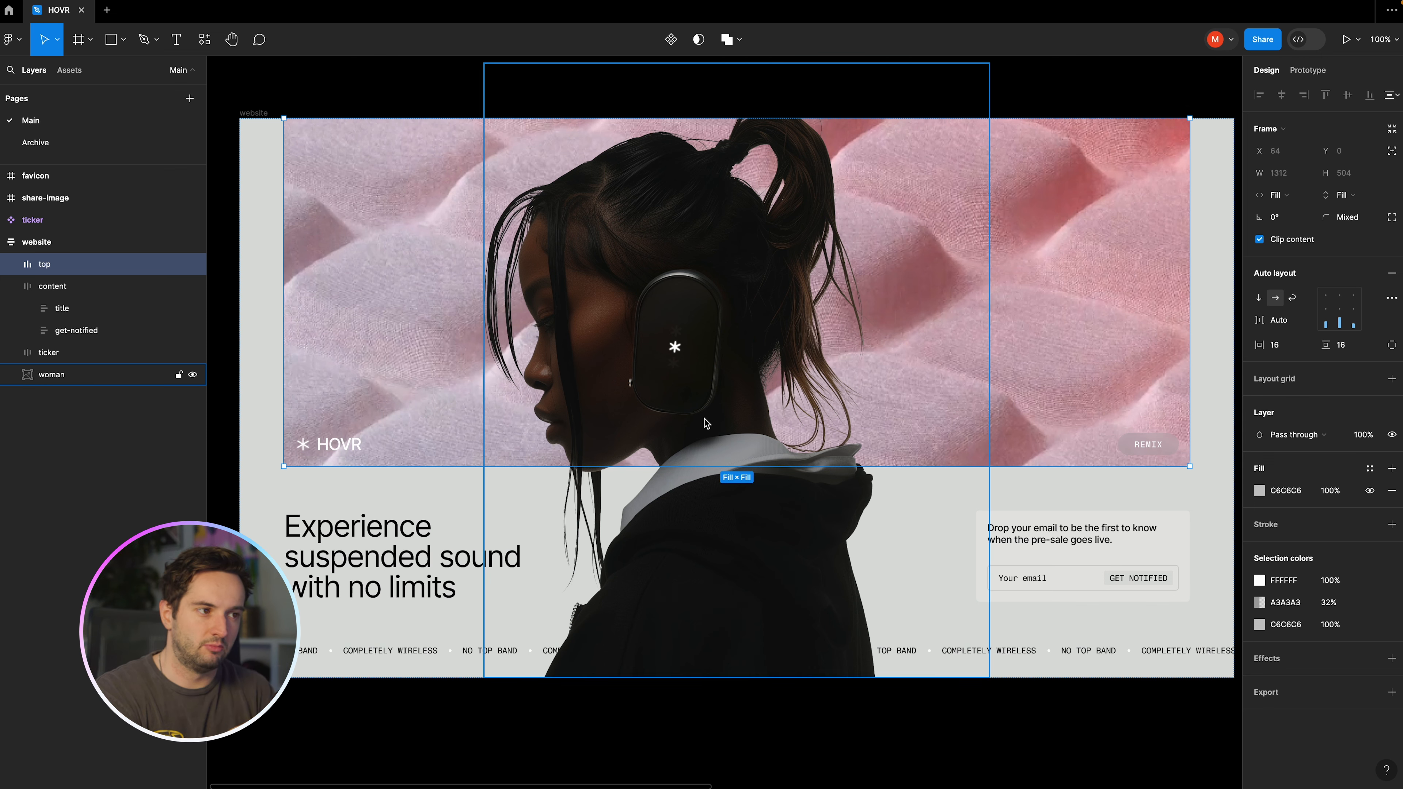
left_click(765, 524)
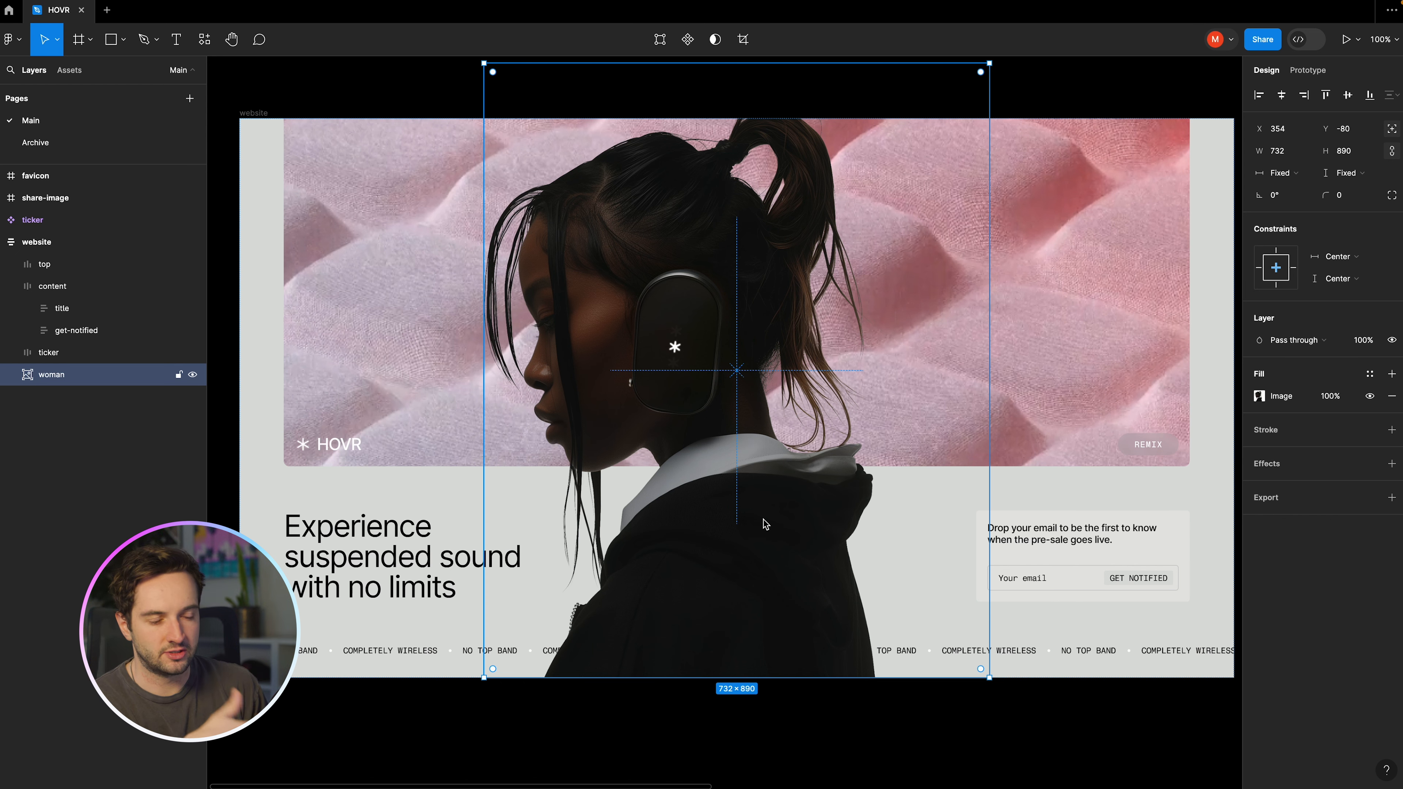
left_click(374, 559)
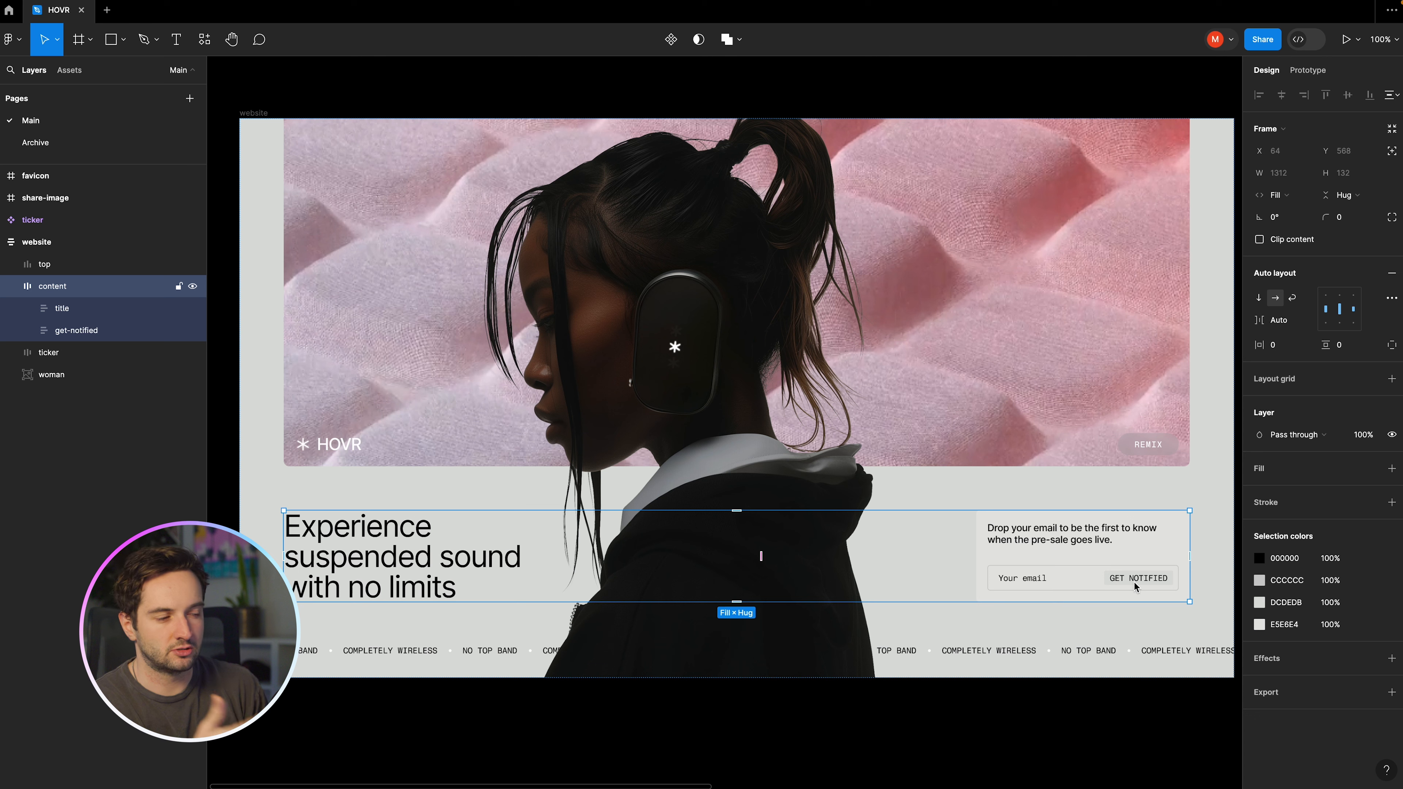
Step: Switch to the Framer project and add a vertical stack layout to the Desktop breakpoint
left_click(677, 95)
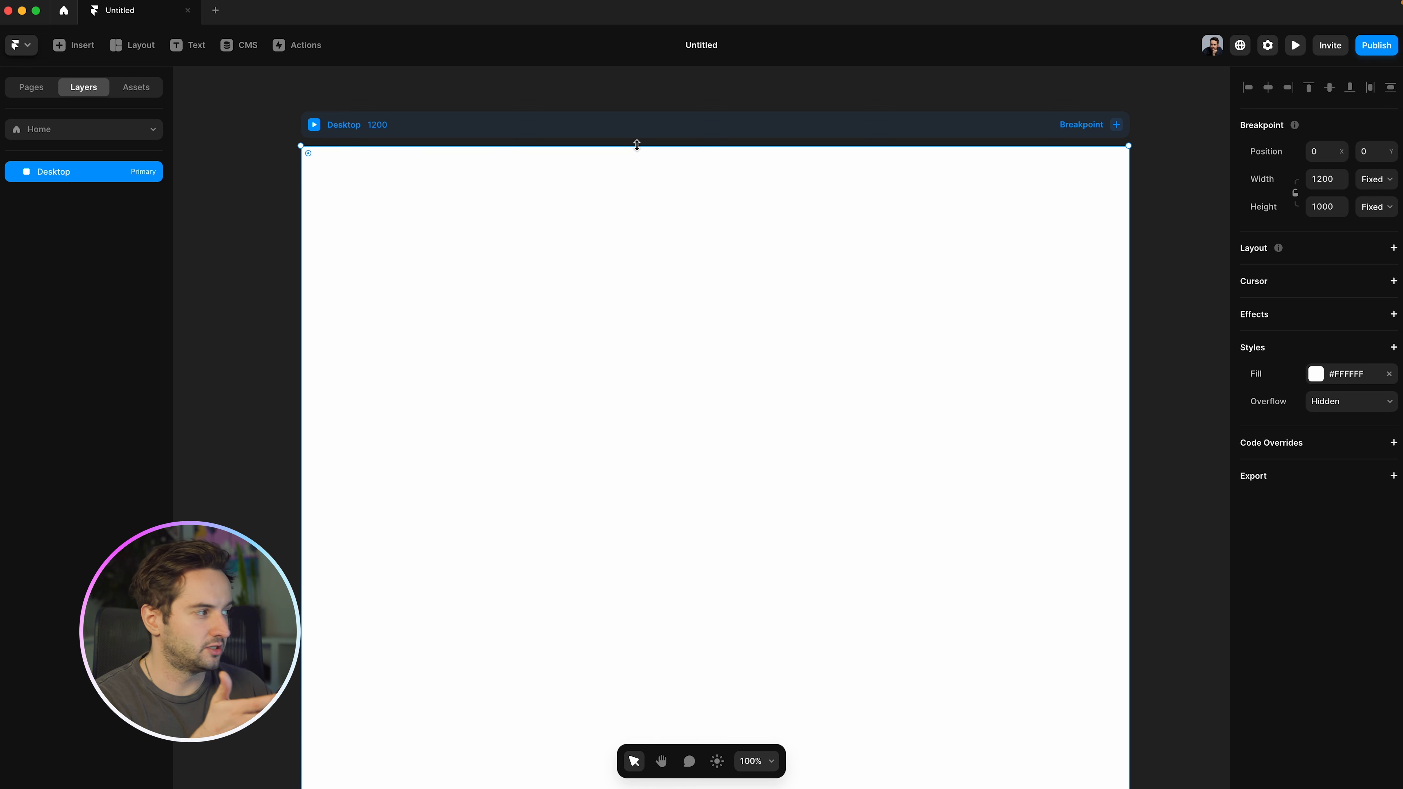
left_click(1376, 207)
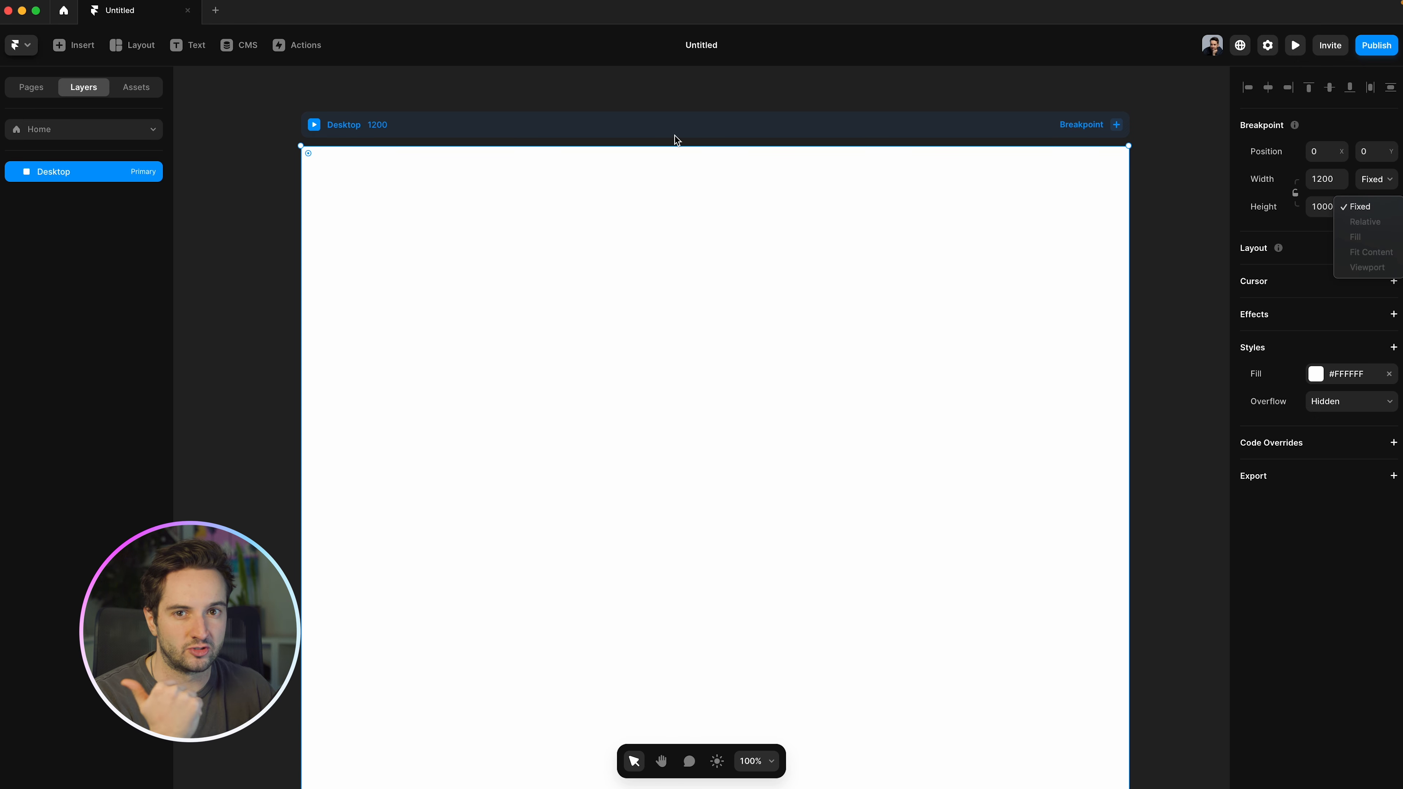
key("Escape")
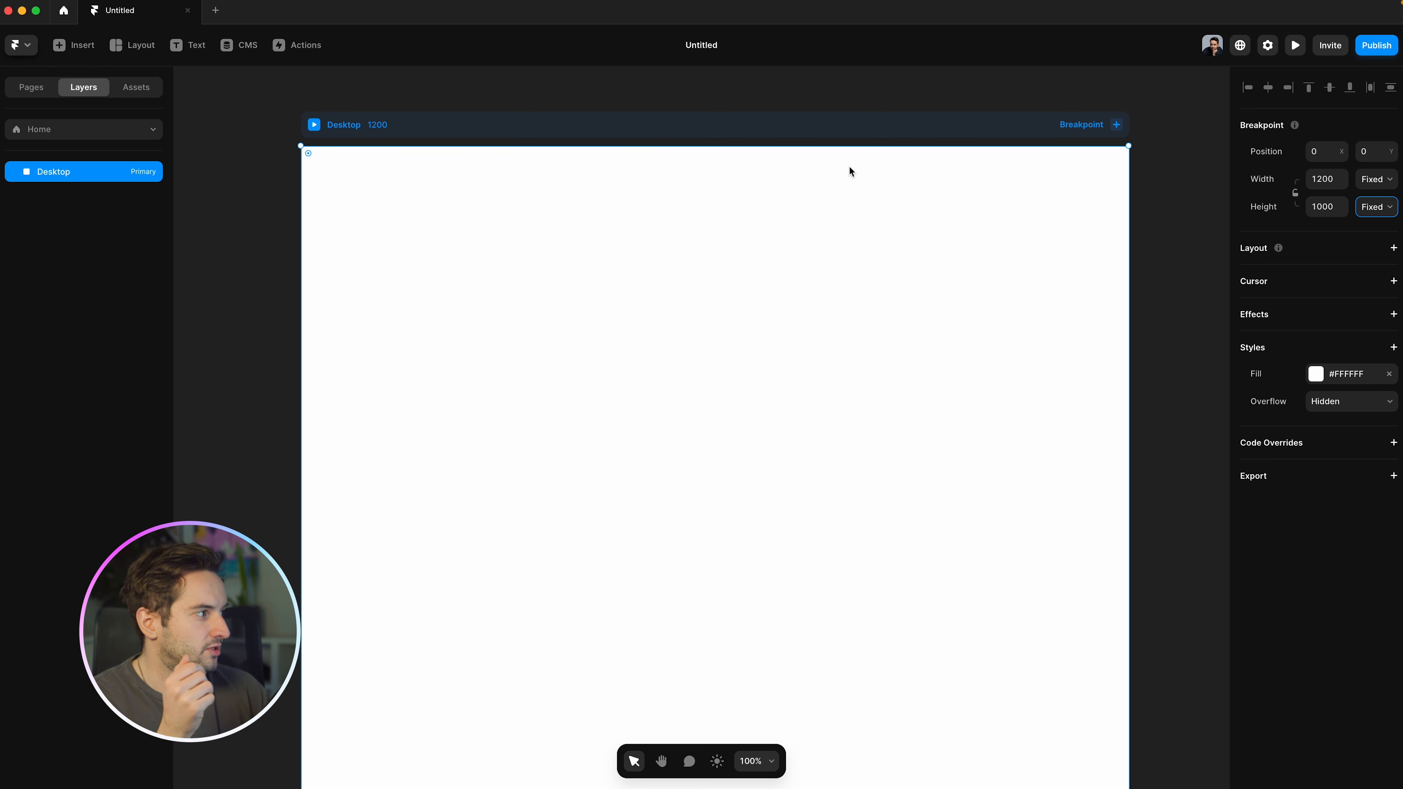
left_click(1392, 248)
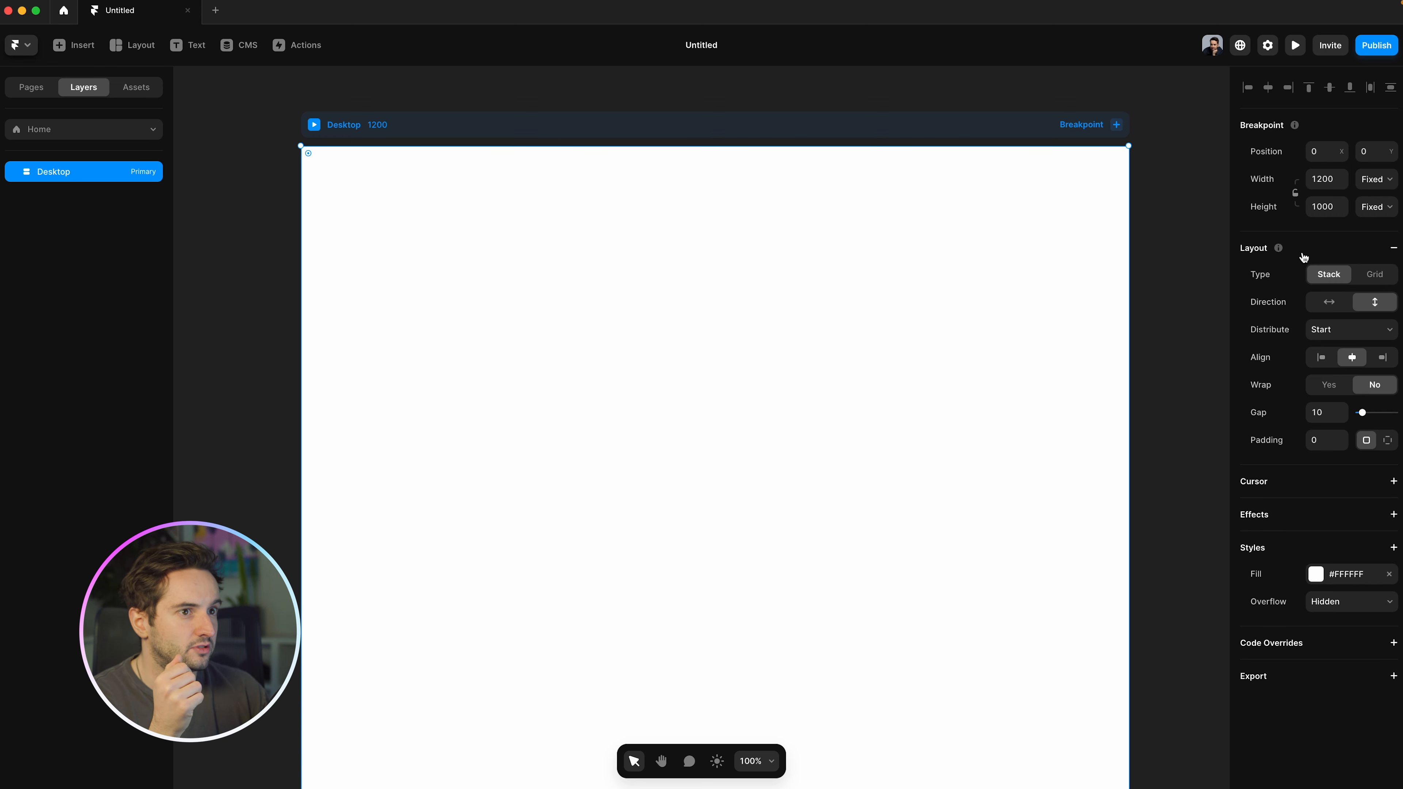
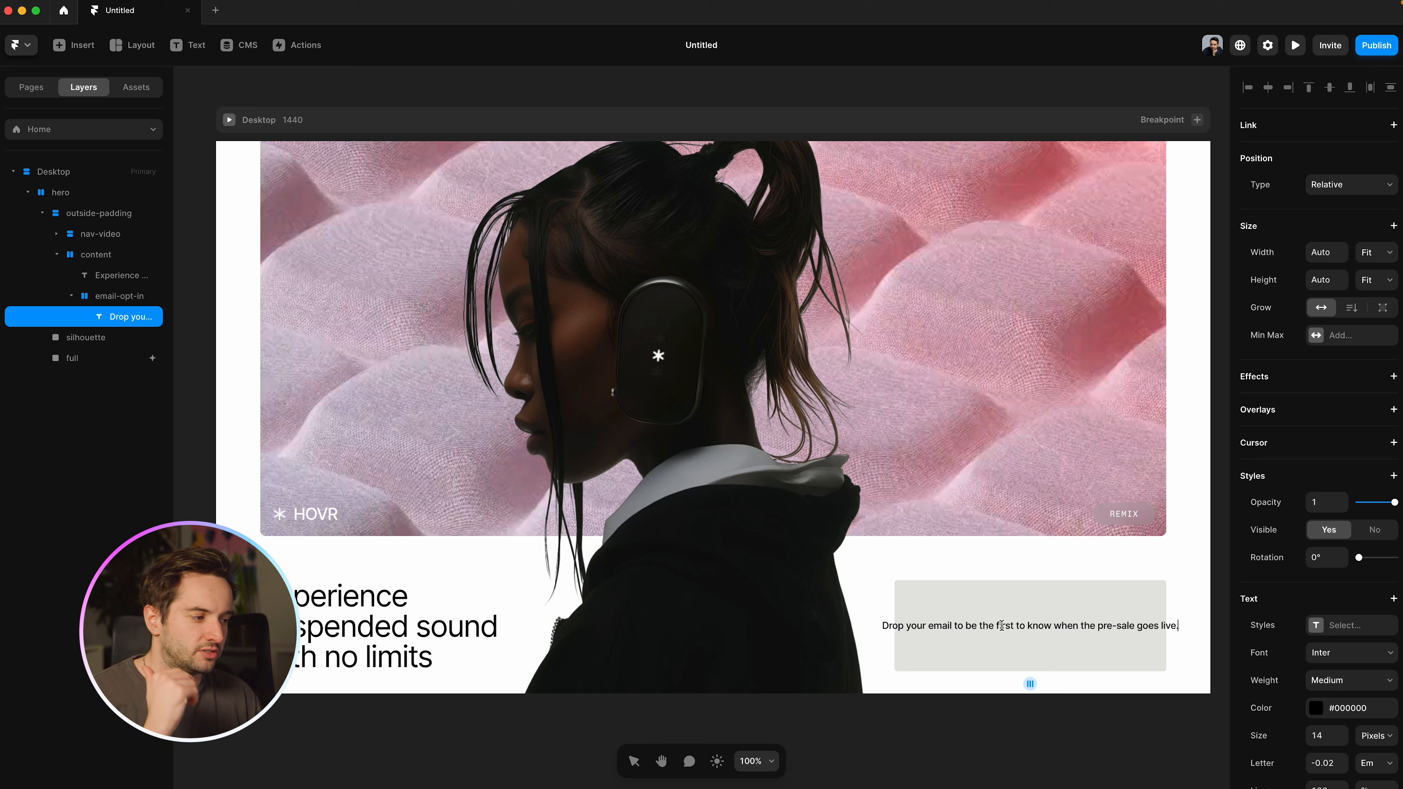
Step: Set the email prompt text's width to Fill and compare its text styling with the matching text in the Figma design
left_click(1003, 645)
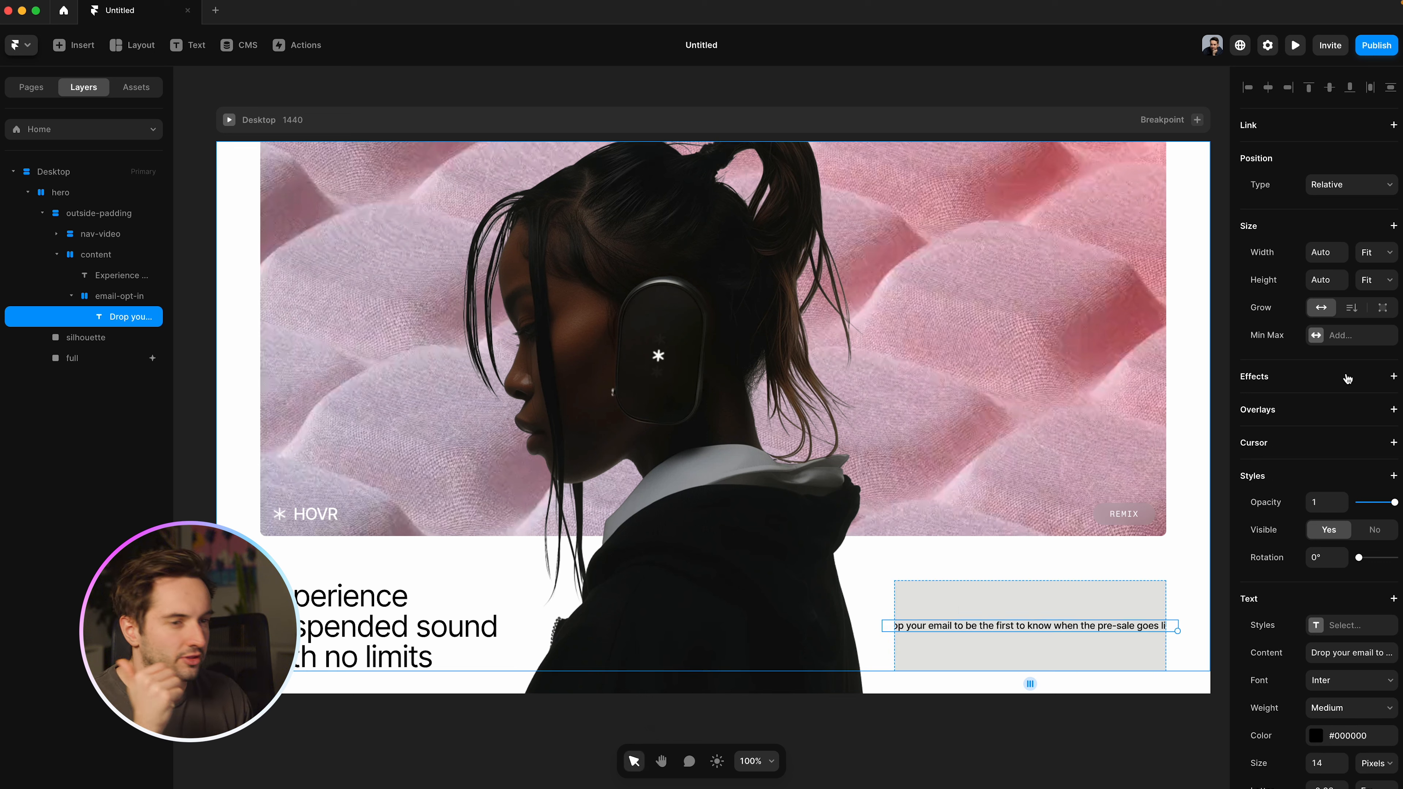
left_click(1375, 252)
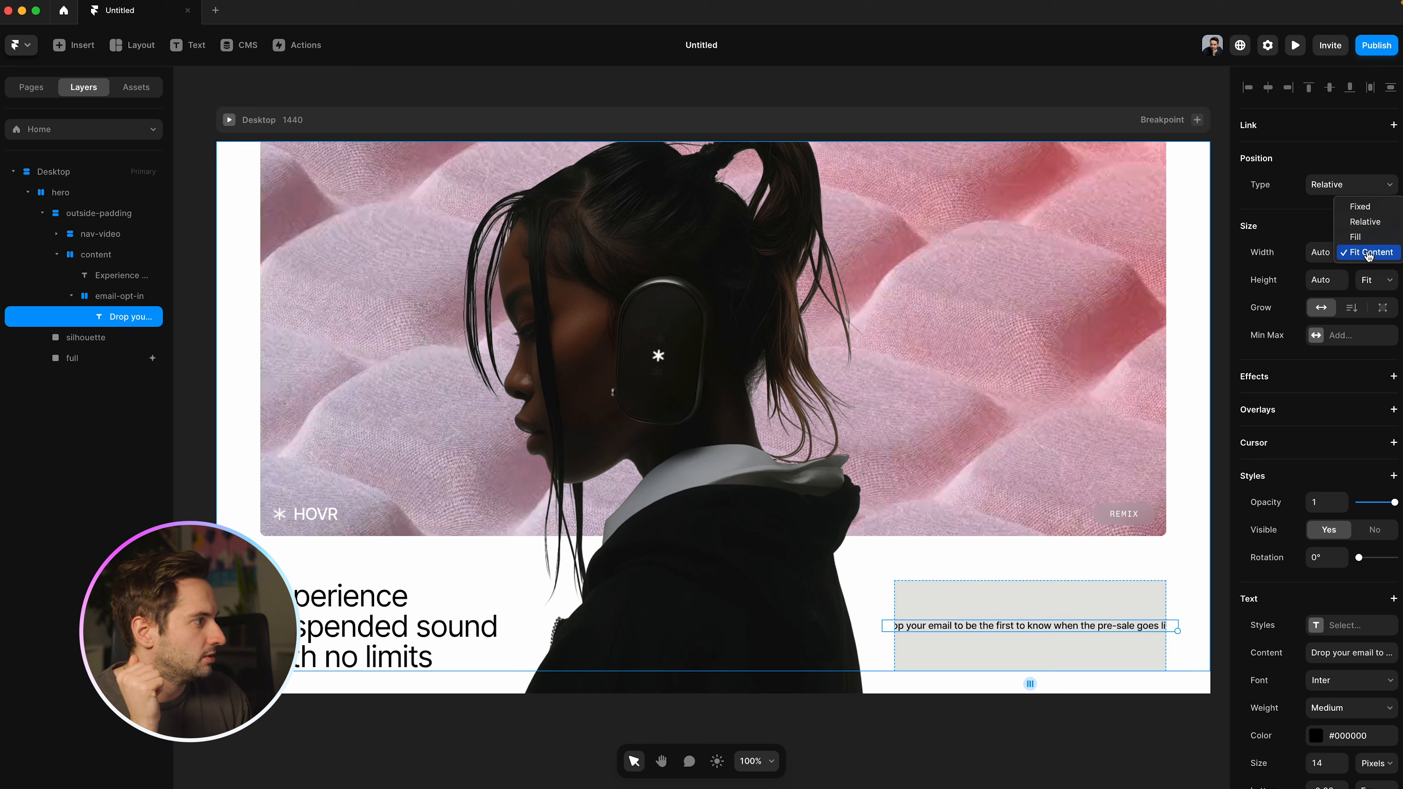
left_click(1372, 235)
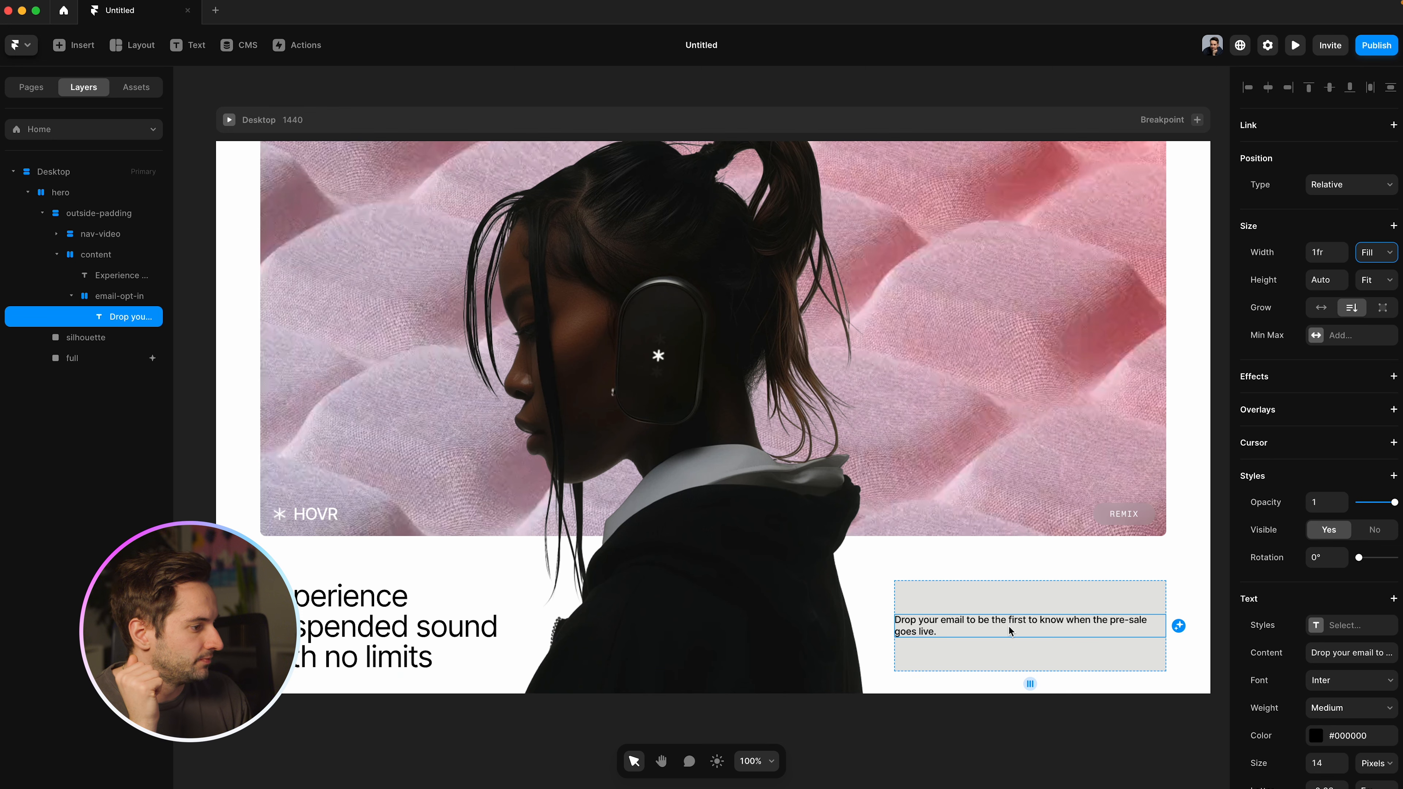
scroll(1344, 629, "down", 3)
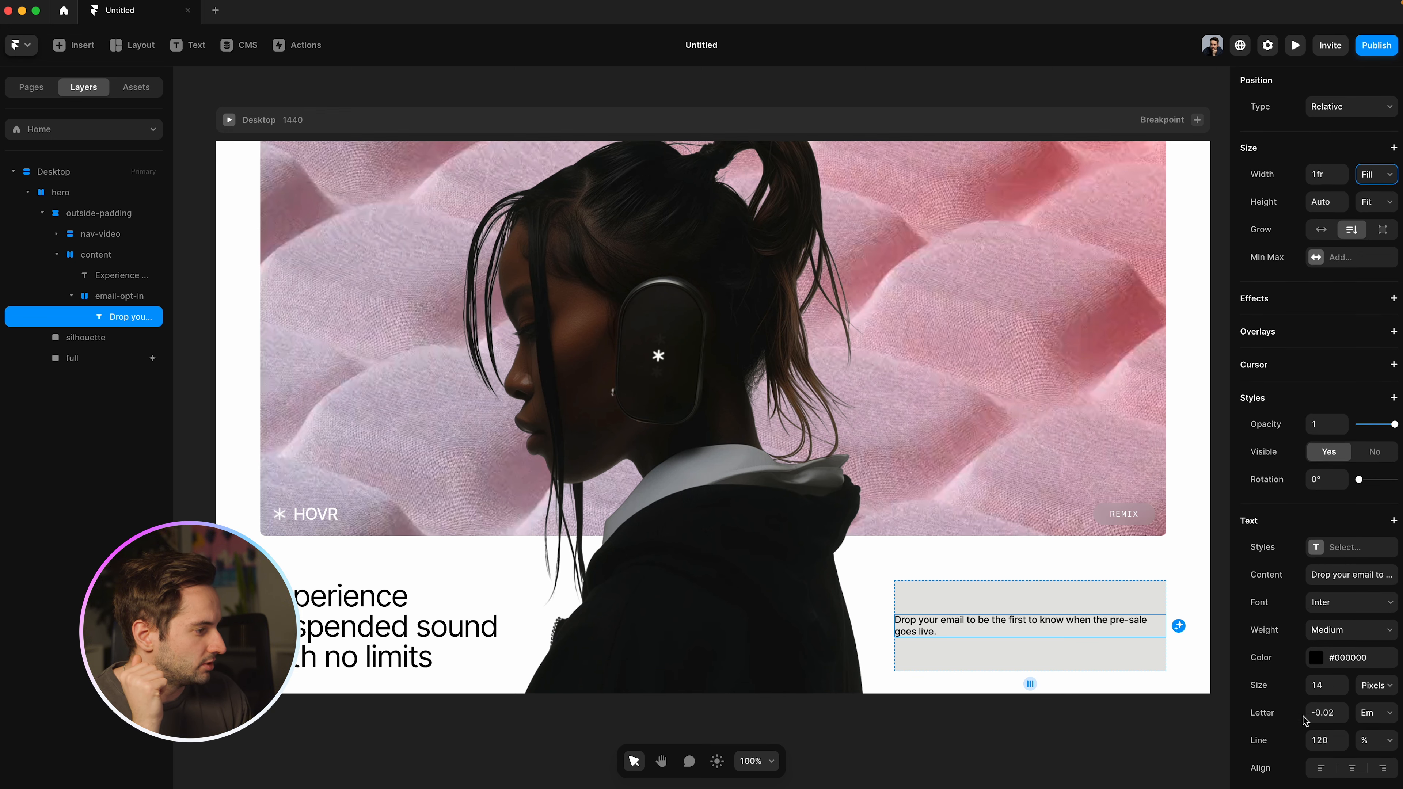
key("ctrl+Right")
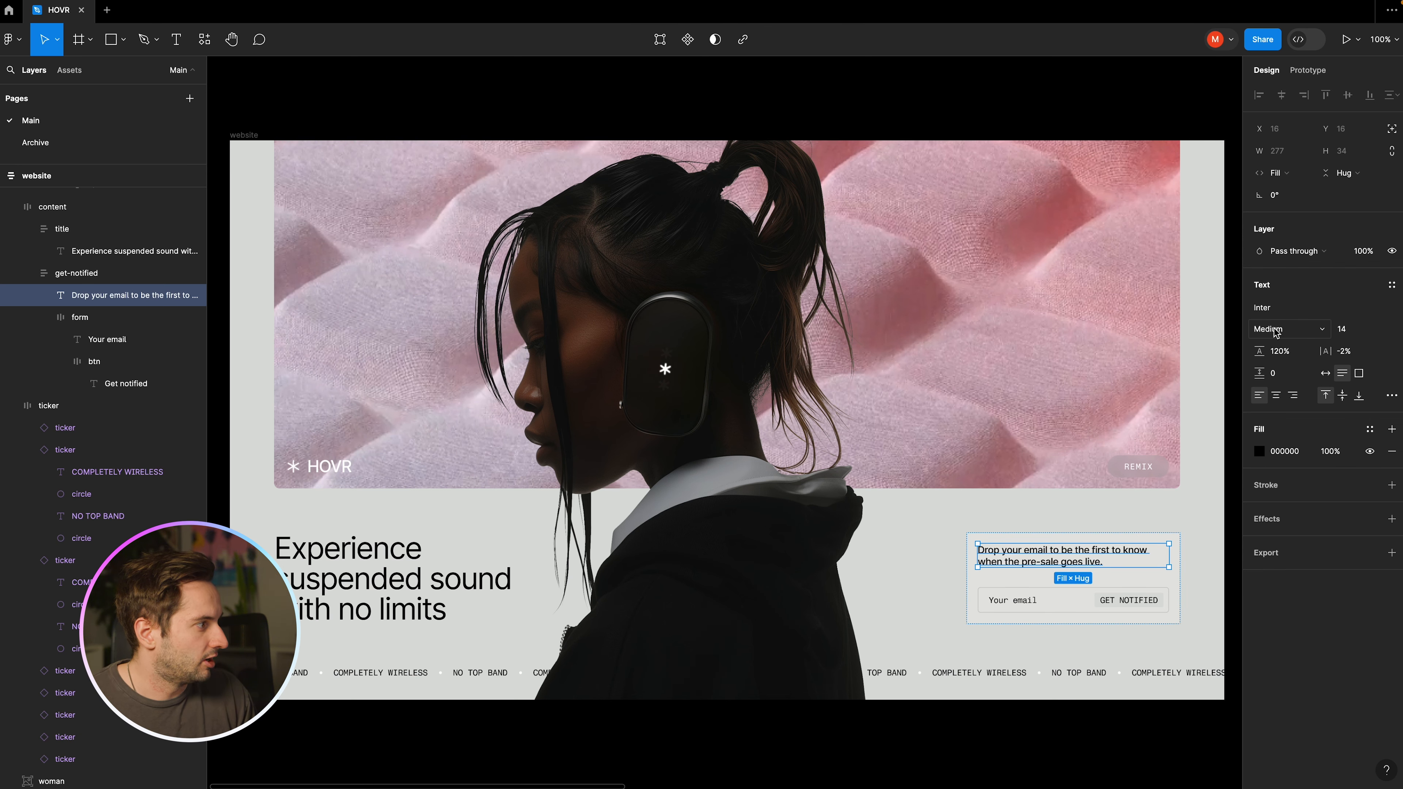
key("ctrl+Left")
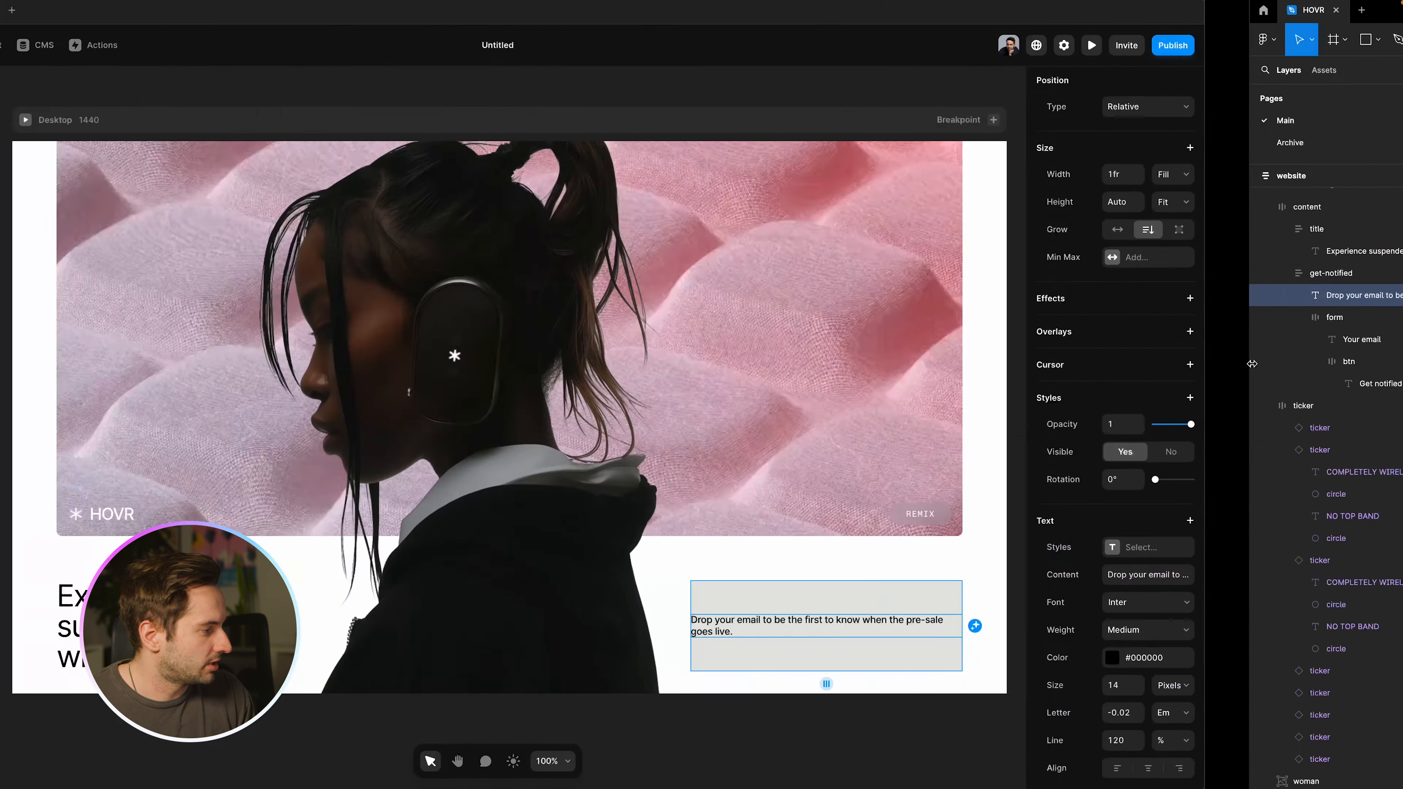
scroll(1244, 685, "down", 2)
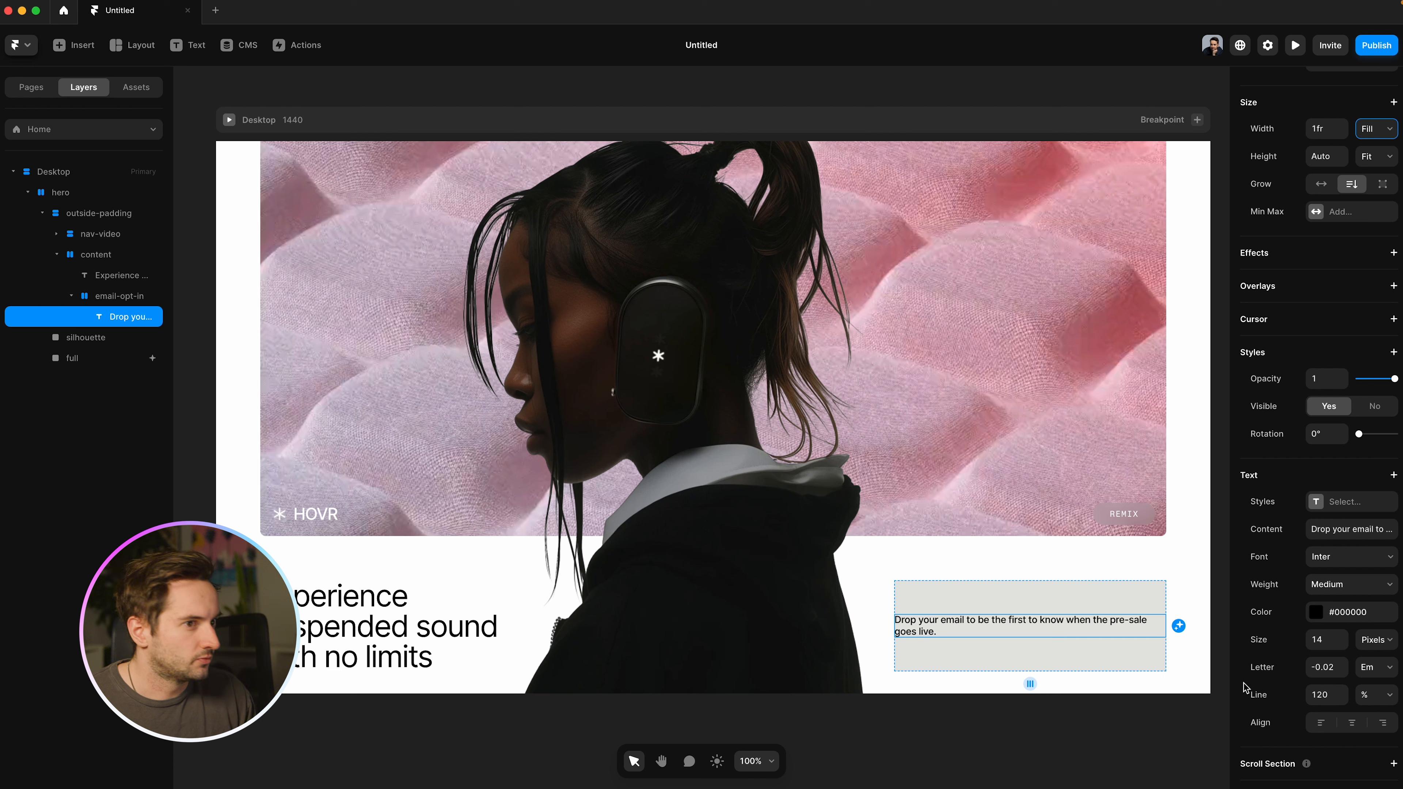
Step: Set the email-opt-in stack's padding to 16 and its corner radius to 4
left_click(980, 598)
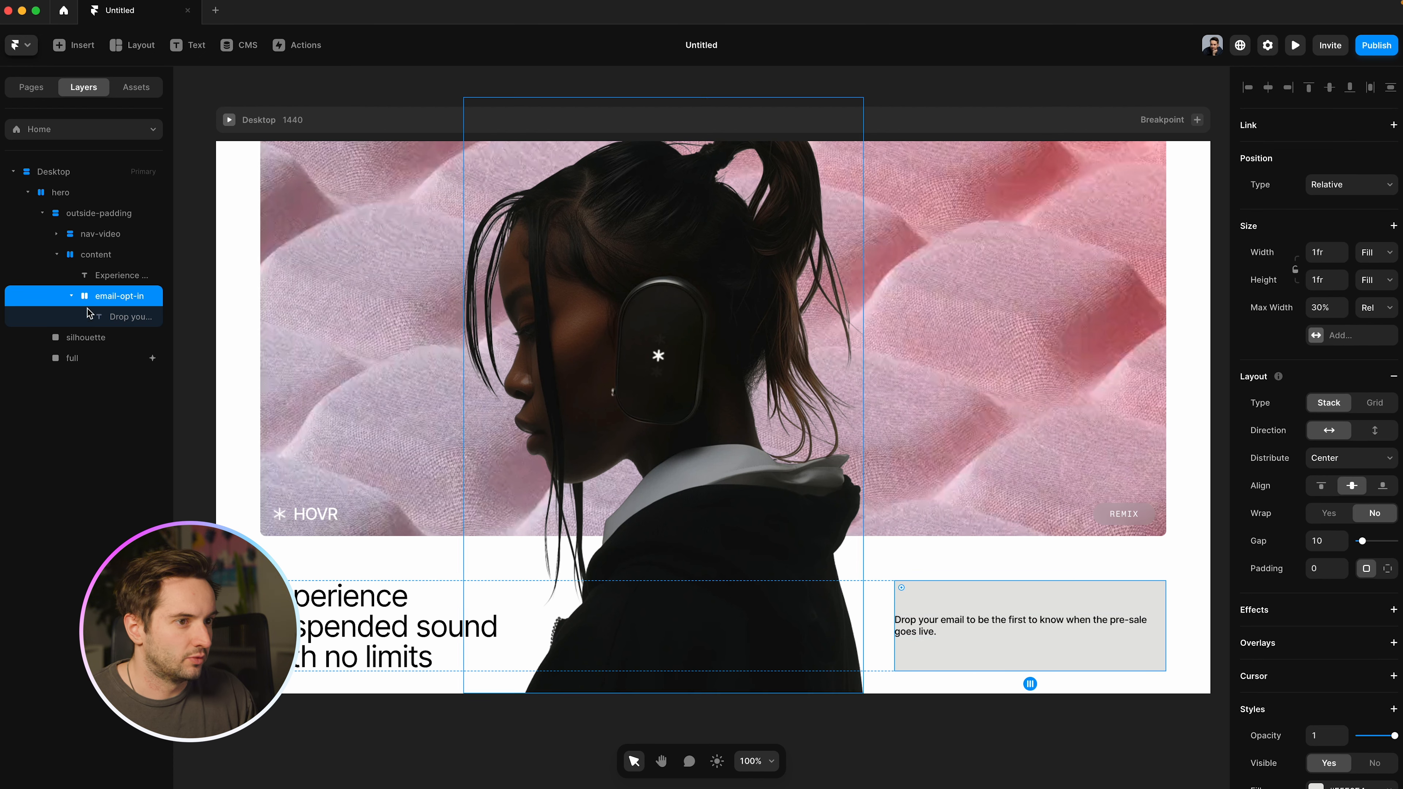
left_click(1322, 540)
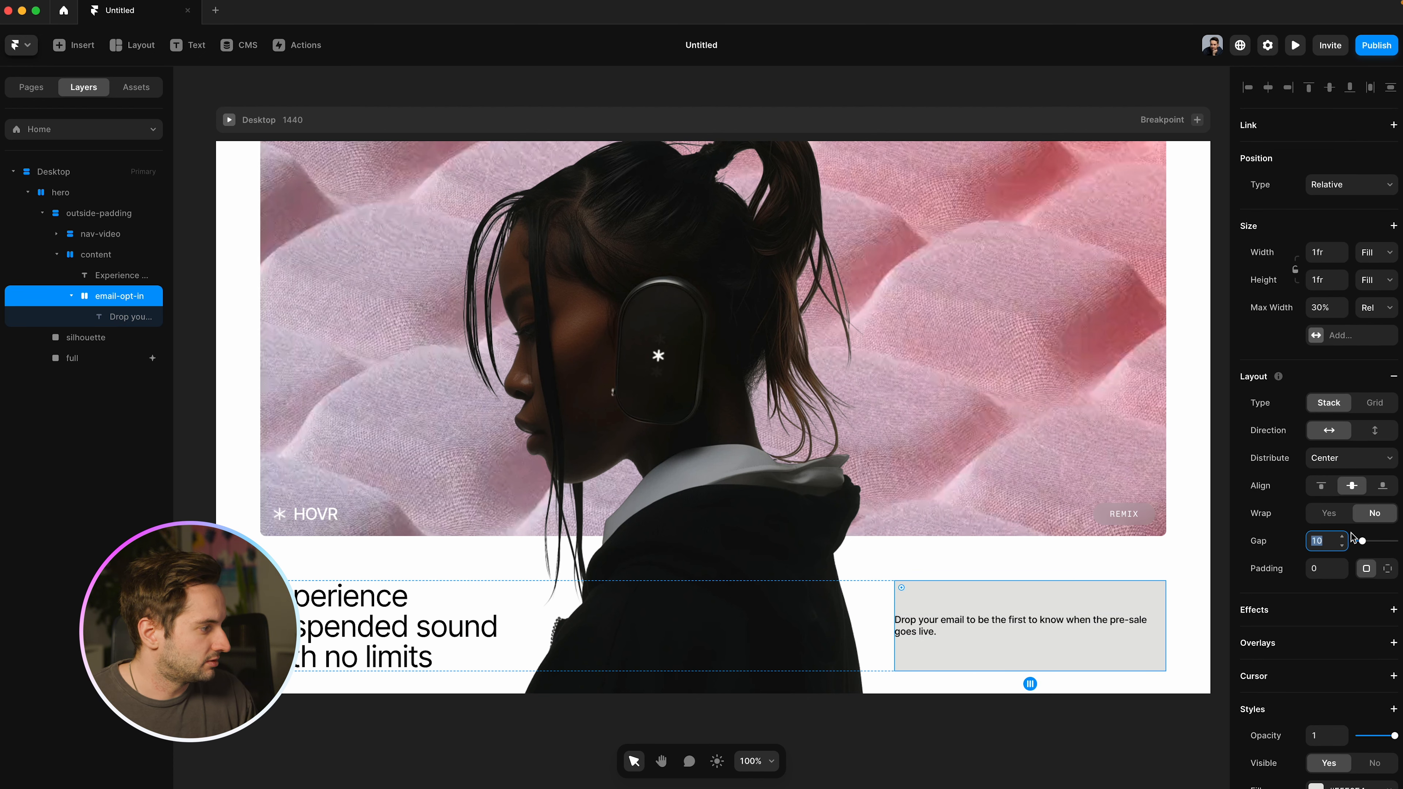
type("20")
key("Return")
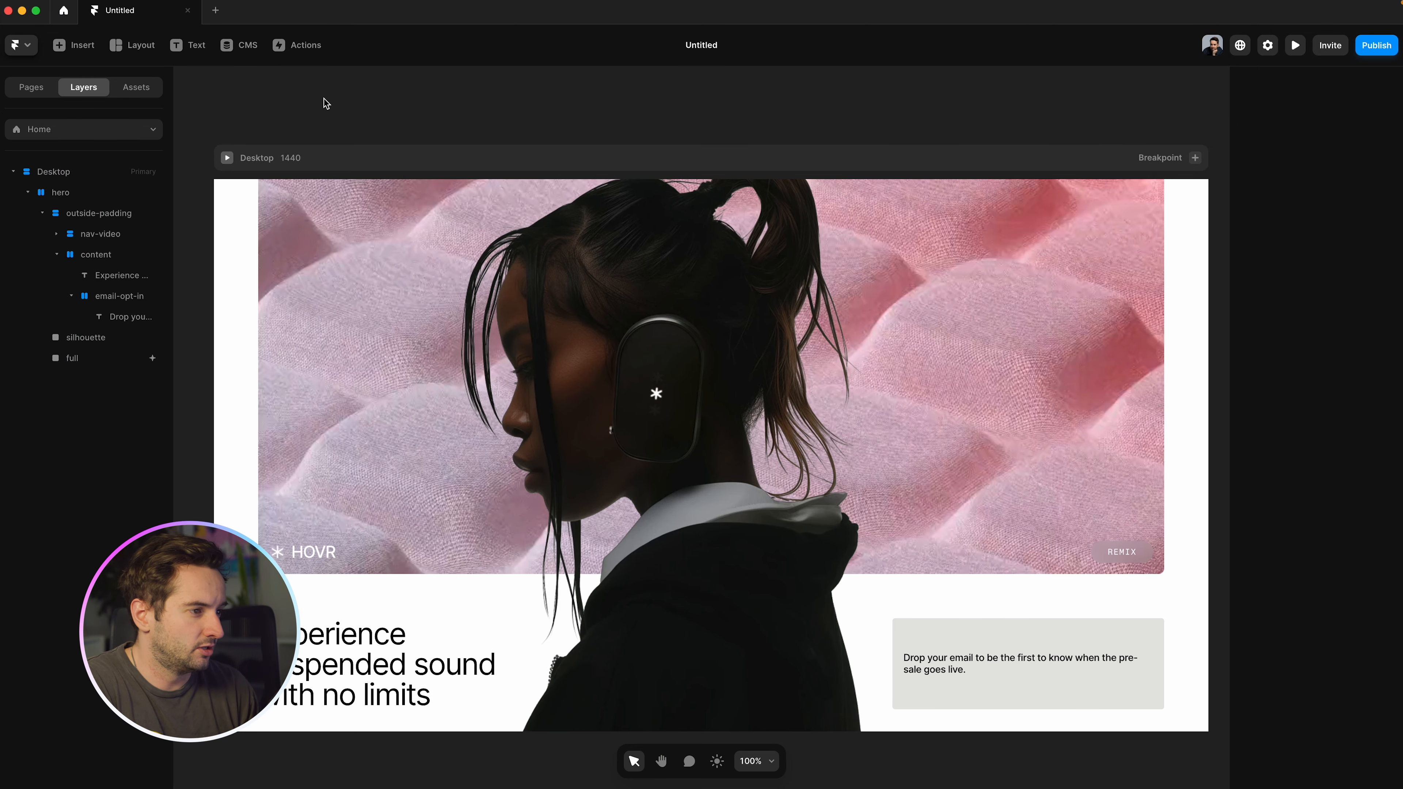
Step: Insert an Input form component into the email-opt-in stack
left_click(82, 47)
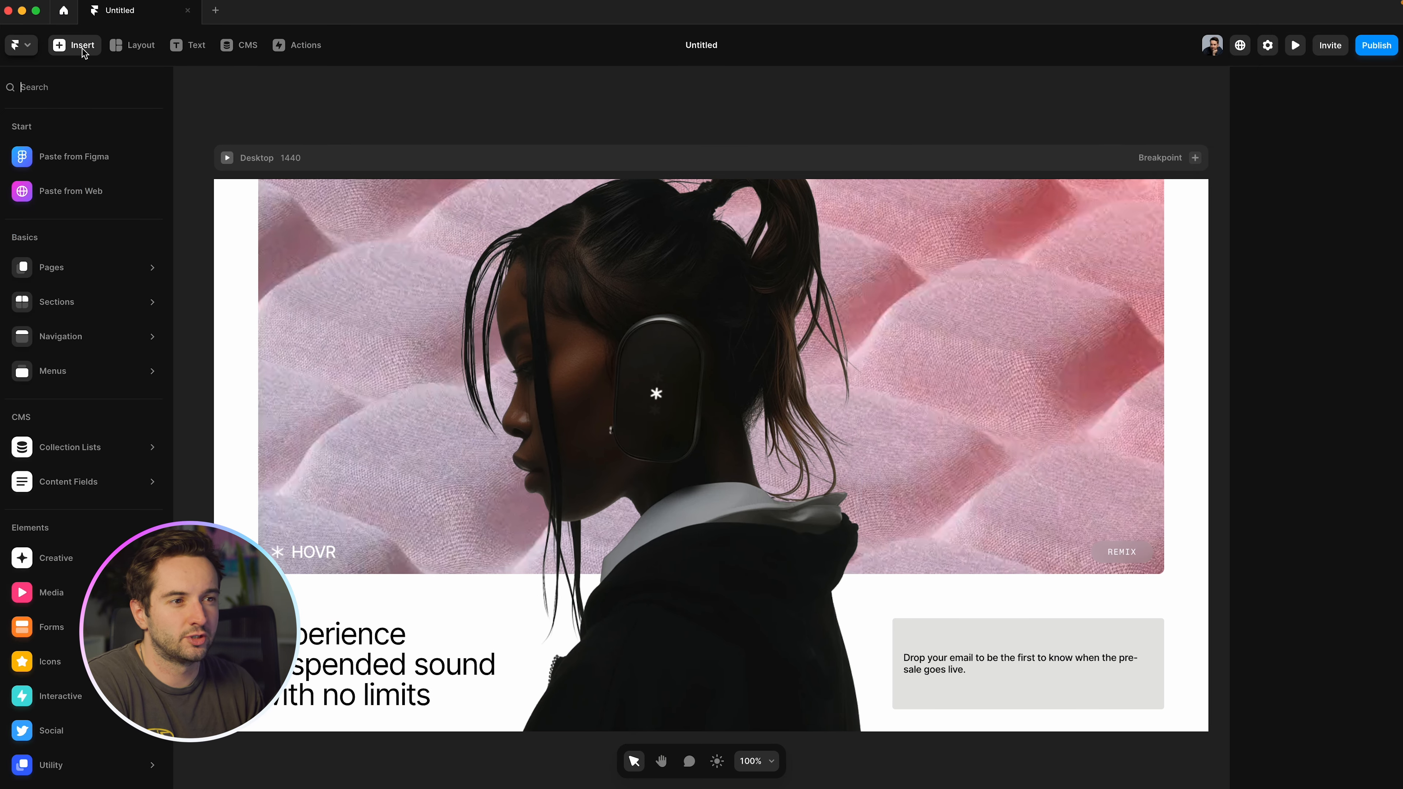
mouse_move(89, 587)
mouse_move(52, 626)
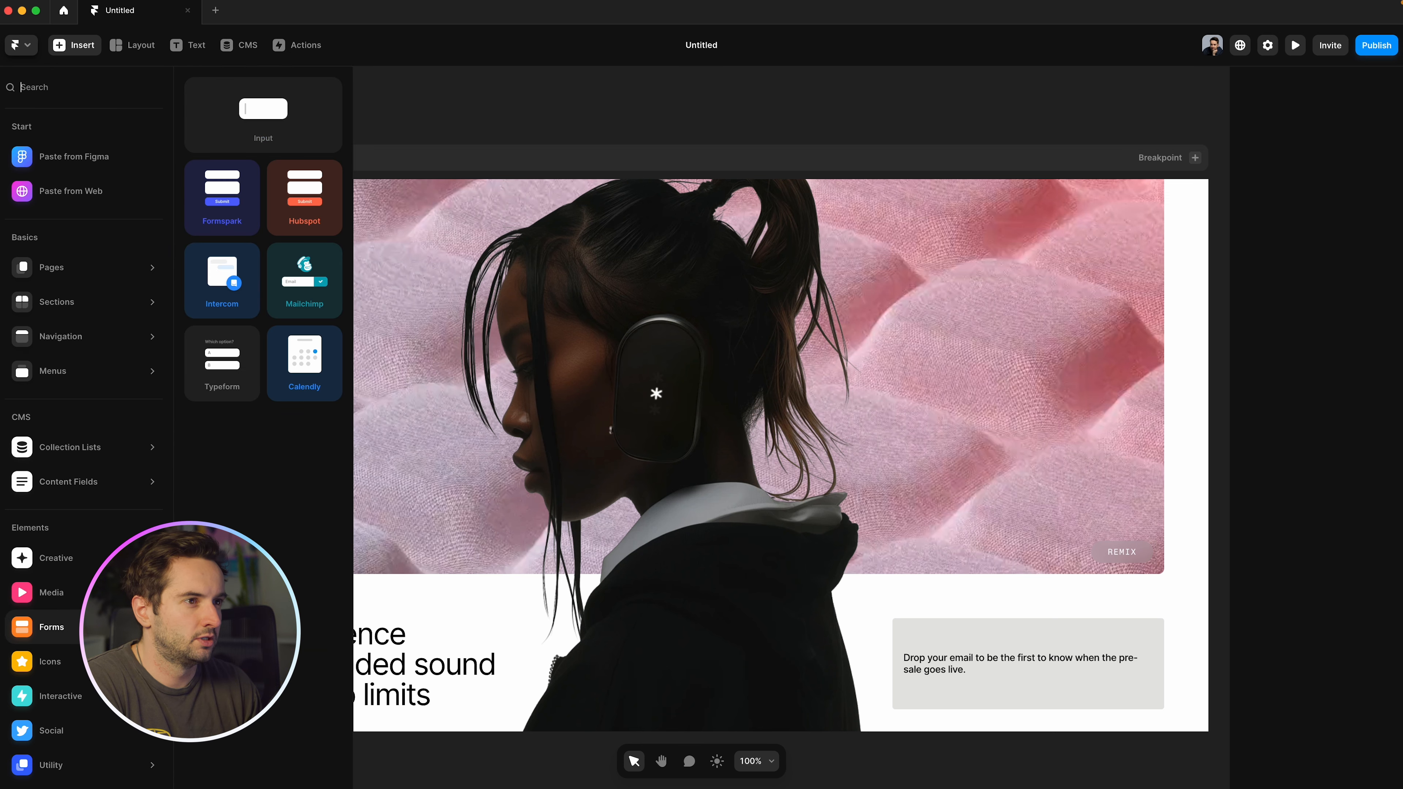
left_click_drag(251, 127, 1011, 680)
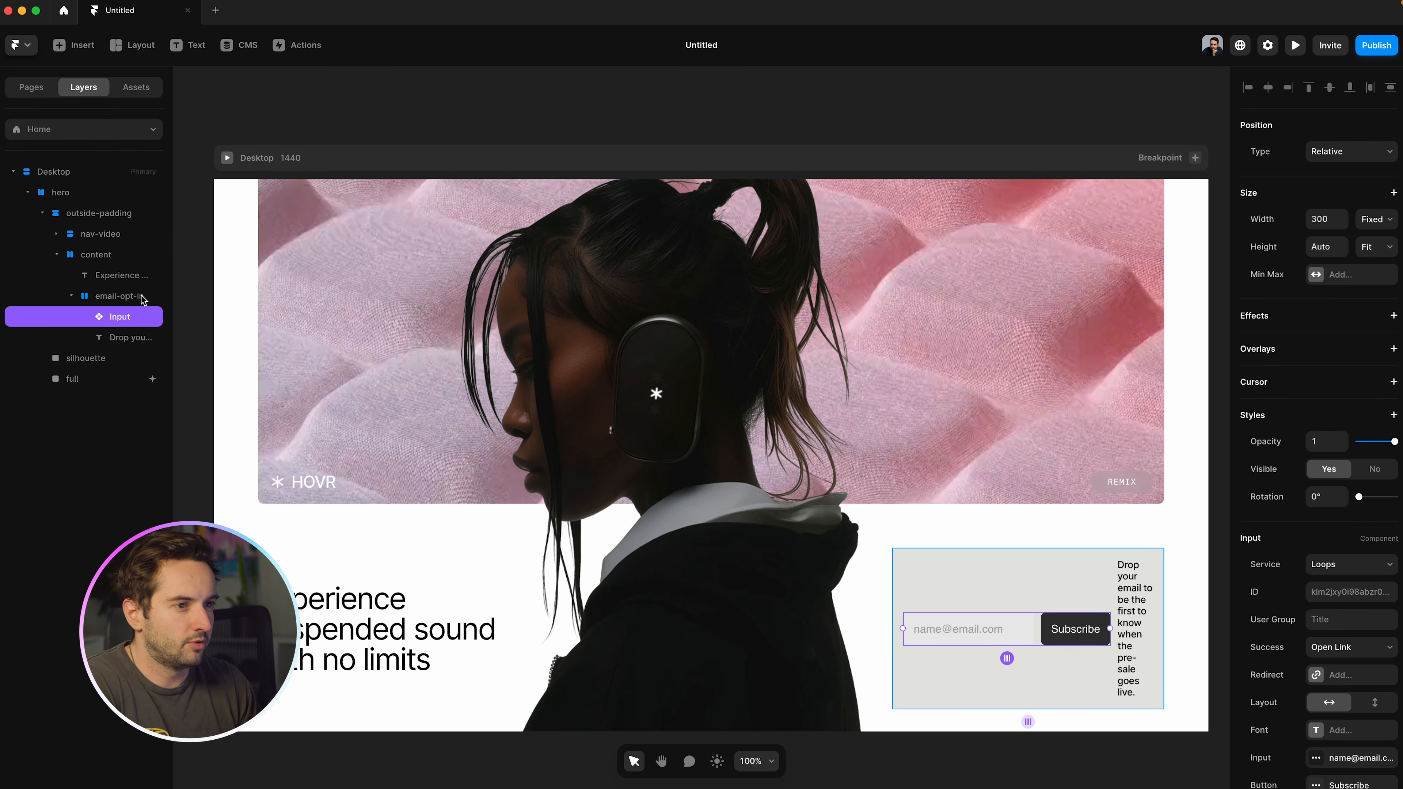
Step: Make the email-opt-in stack vertical and move the prompt text above the Input component
left_click(130, 297)
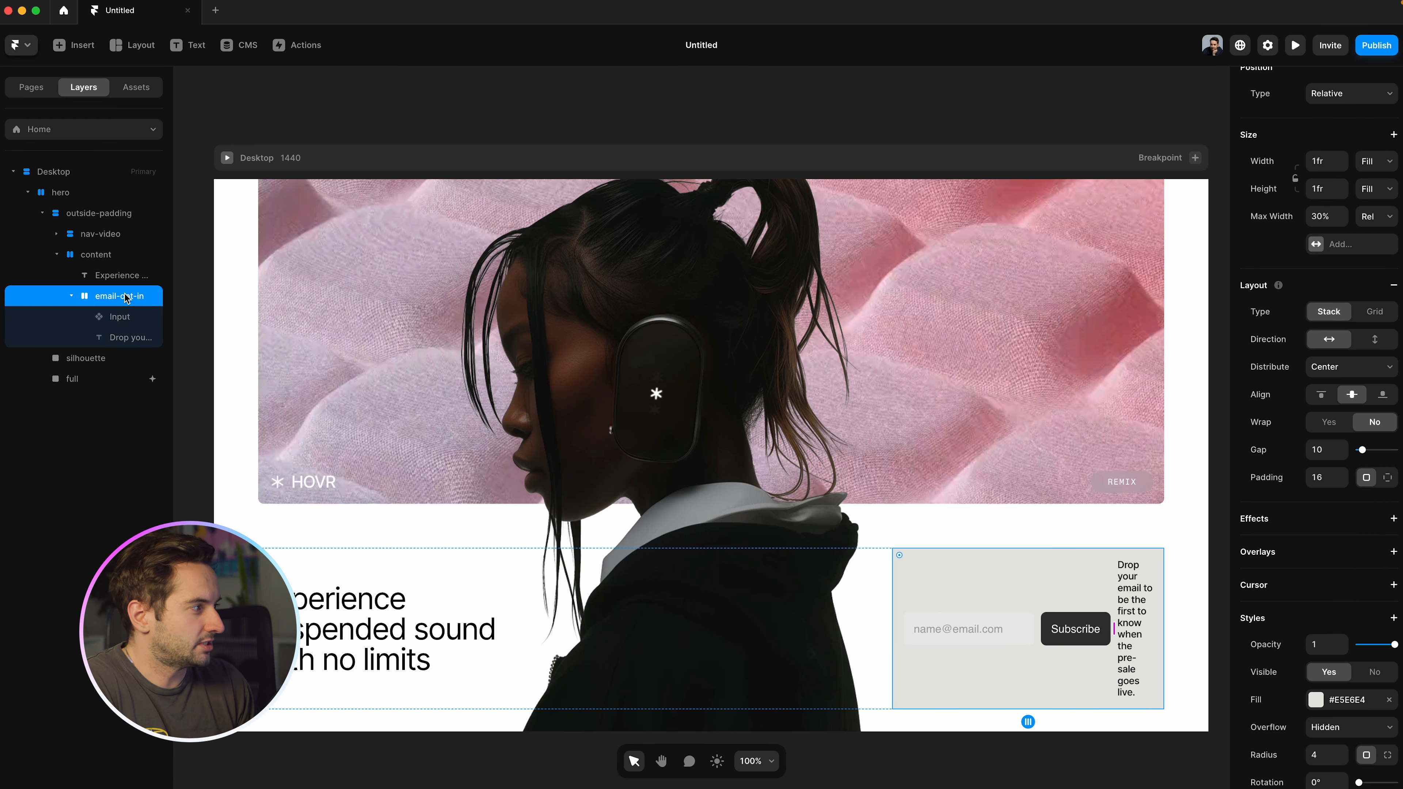
left_click(1374, 340)
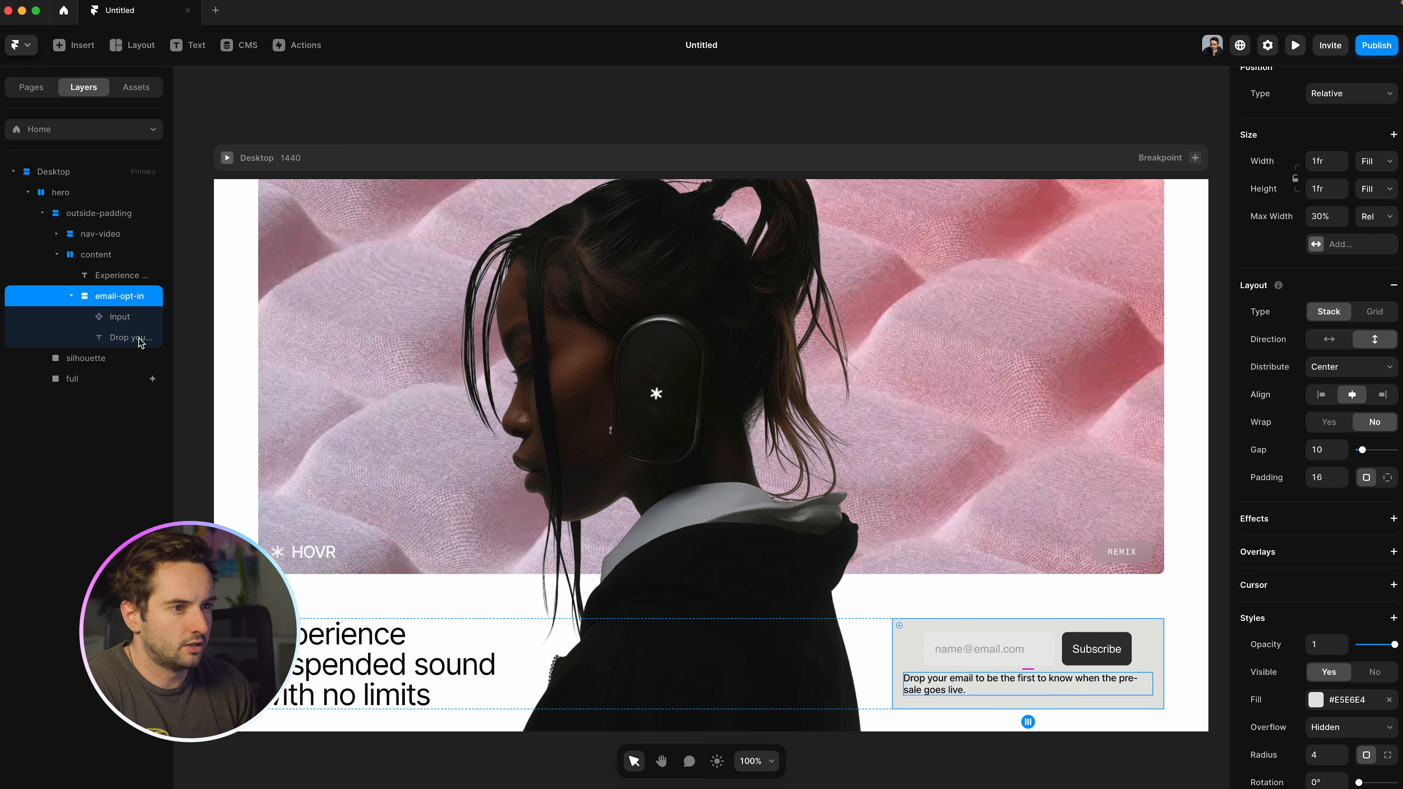
left_click(130, 338)
mouse_move(127, 341)
left_mouse_down()
mouse_move(122, 318)
mouse_move(138, 319)
left_mouse_up()
Step: Set the Input component's width to Fill so it spans the email-opt-in box
left_click(108, 335)
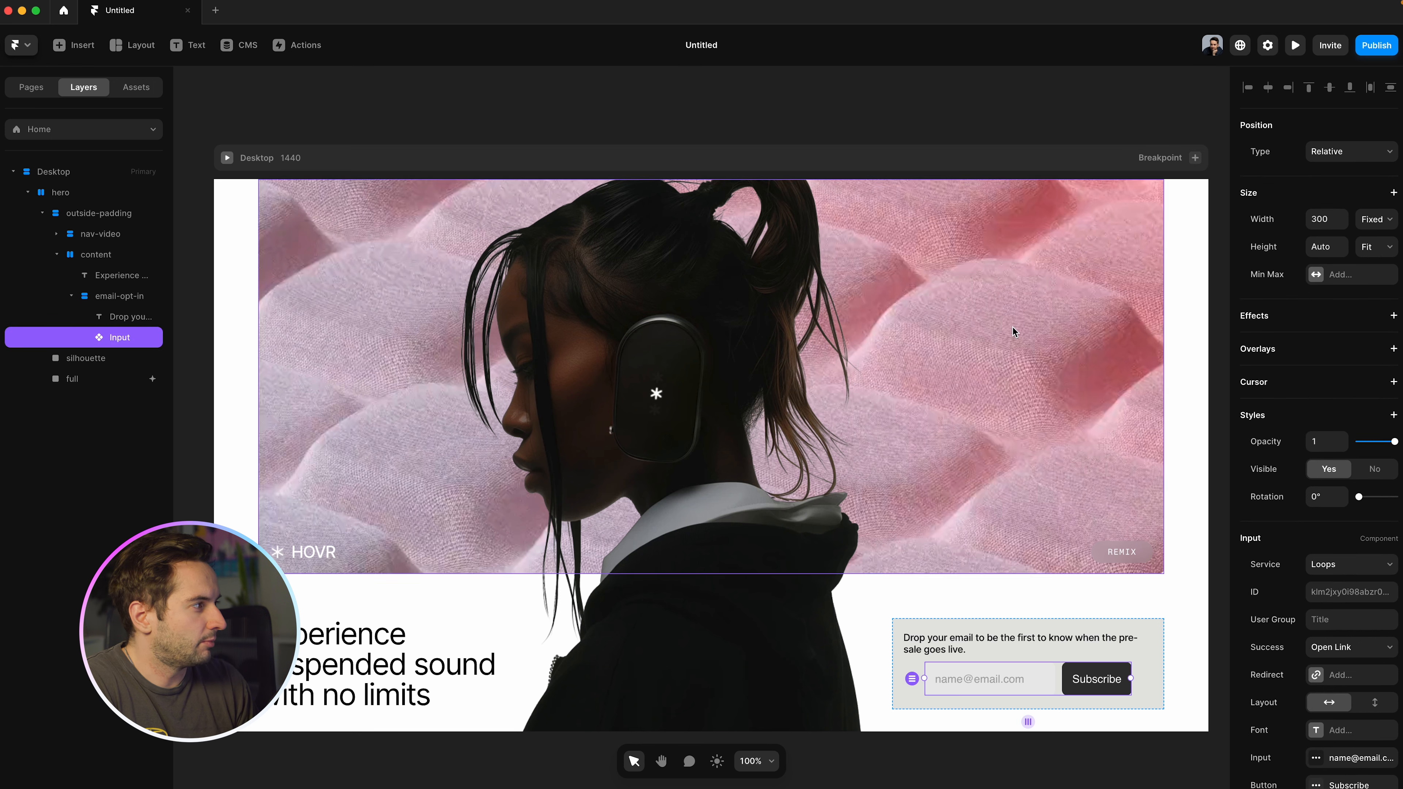
left_click(1379, 222)
left_click(1356, 249)
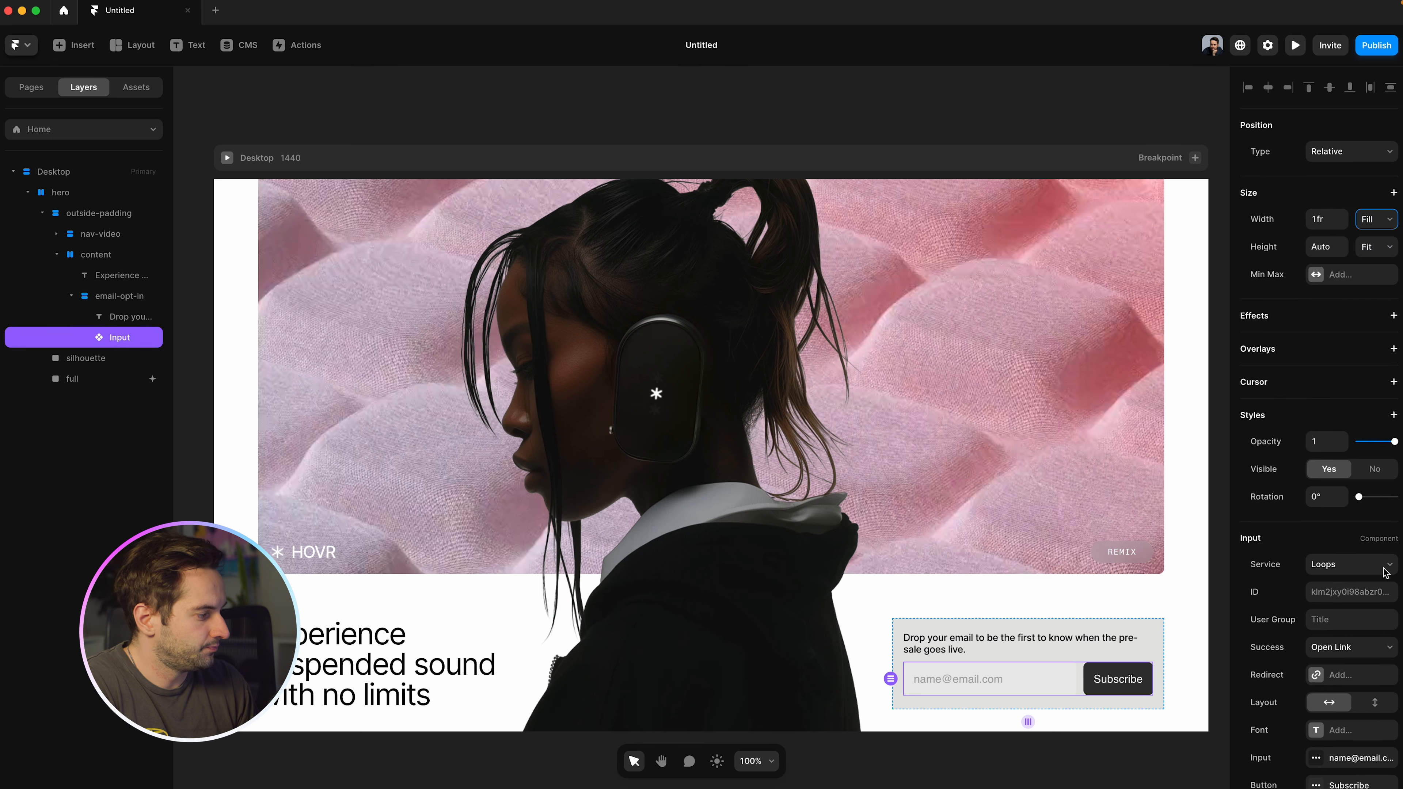
Step: Examine the Input component's service and success-action choices and compare its vertical and horizontal layouts
scroll(1383, 575, "down", 5)
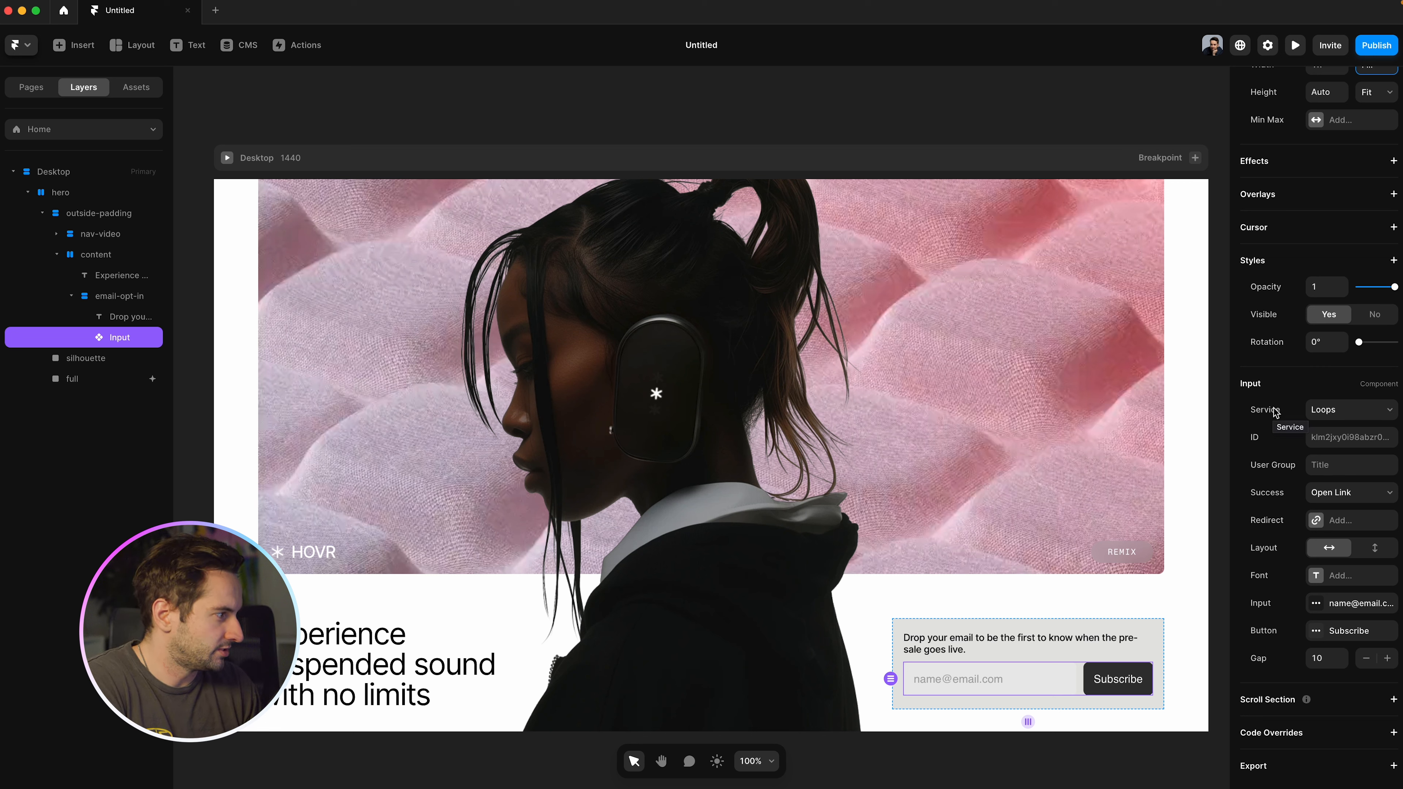
left_click(1349, 411)
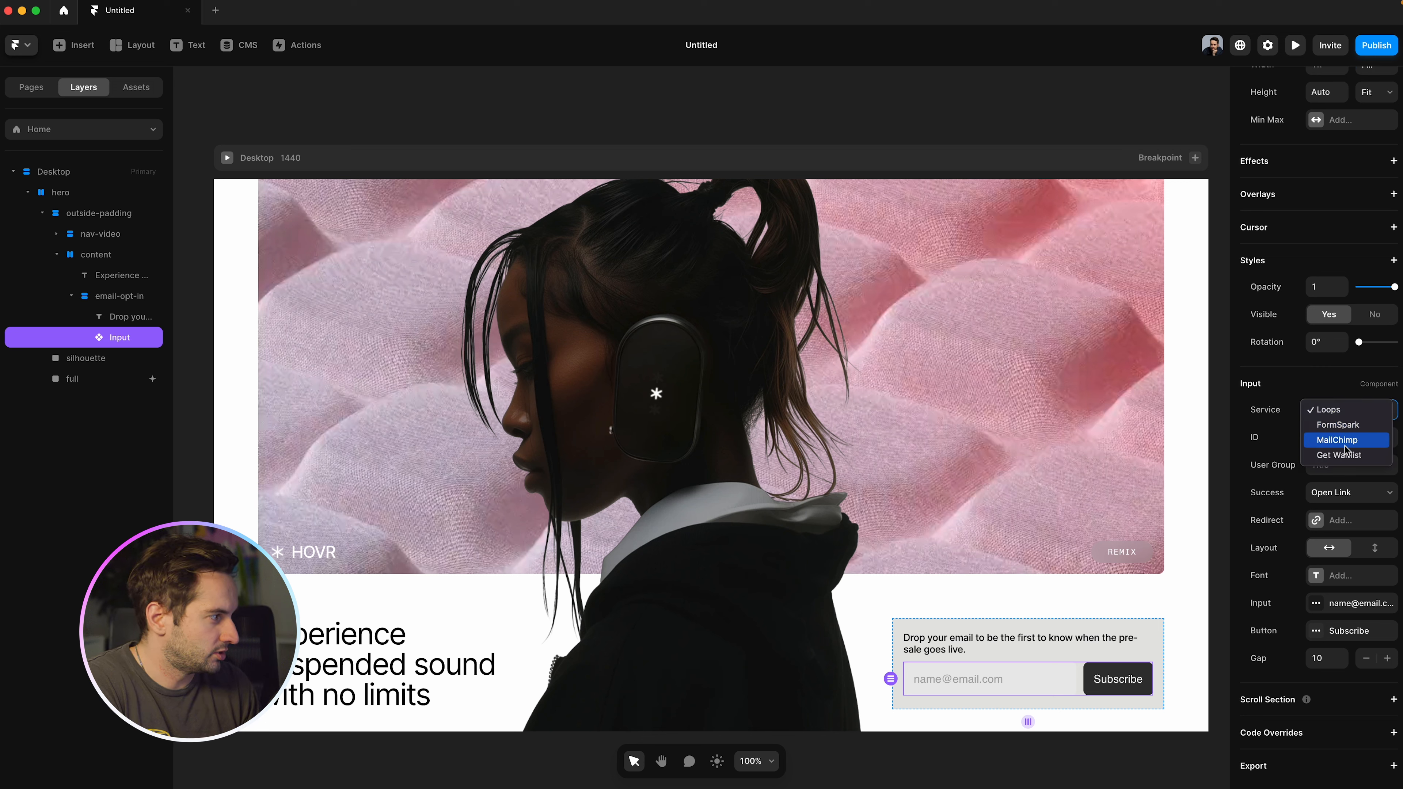
left_click(1270, 429)
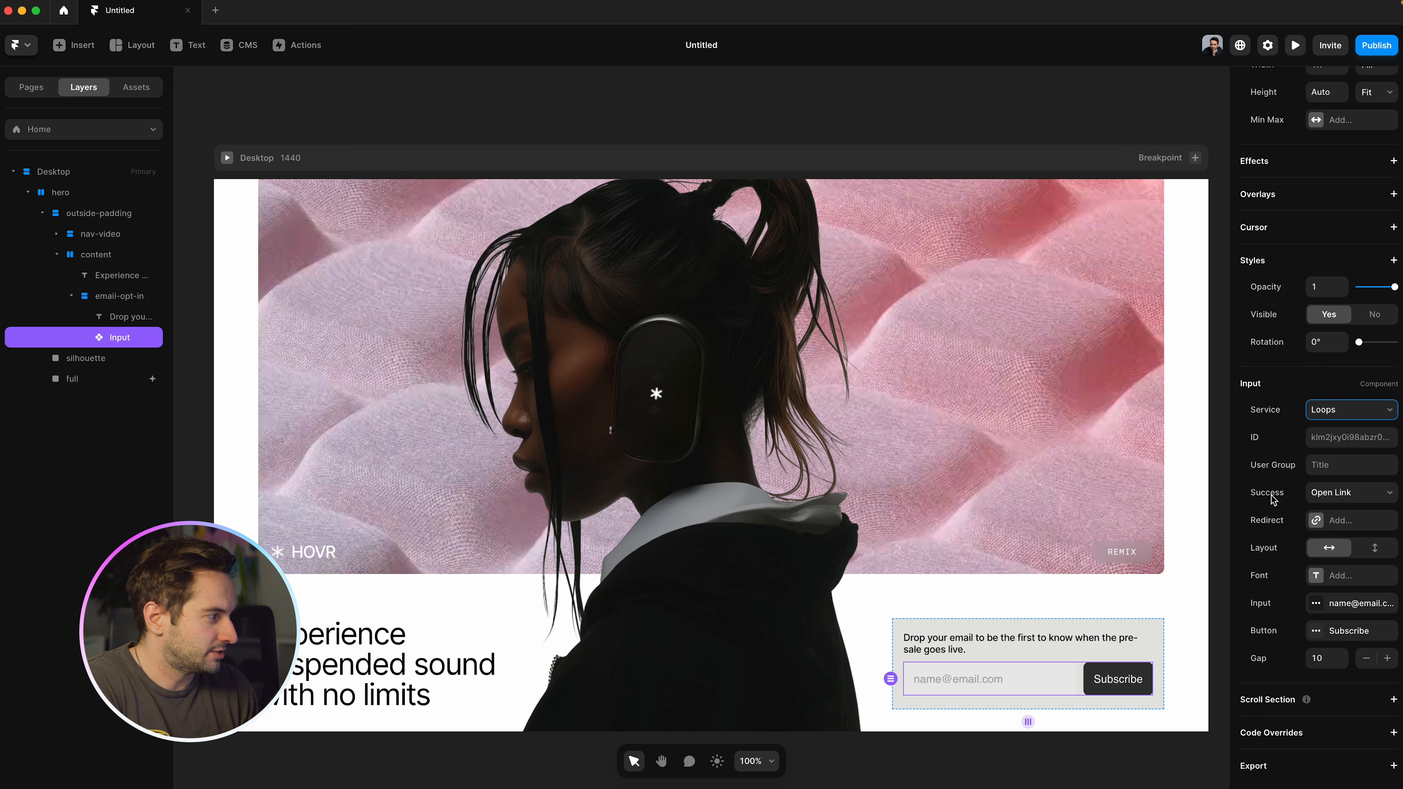
left_click(1331, 497)
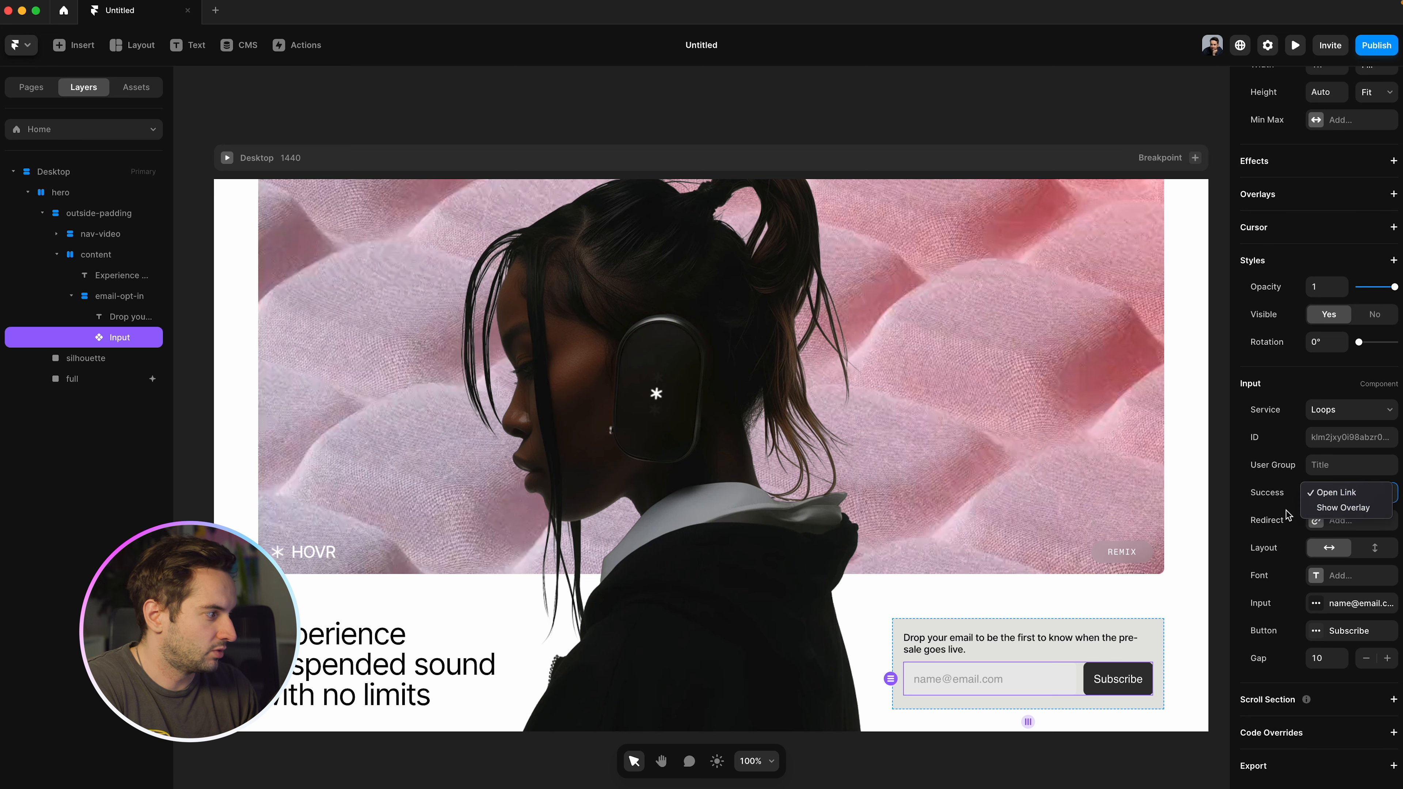
left_click(1289, 499)
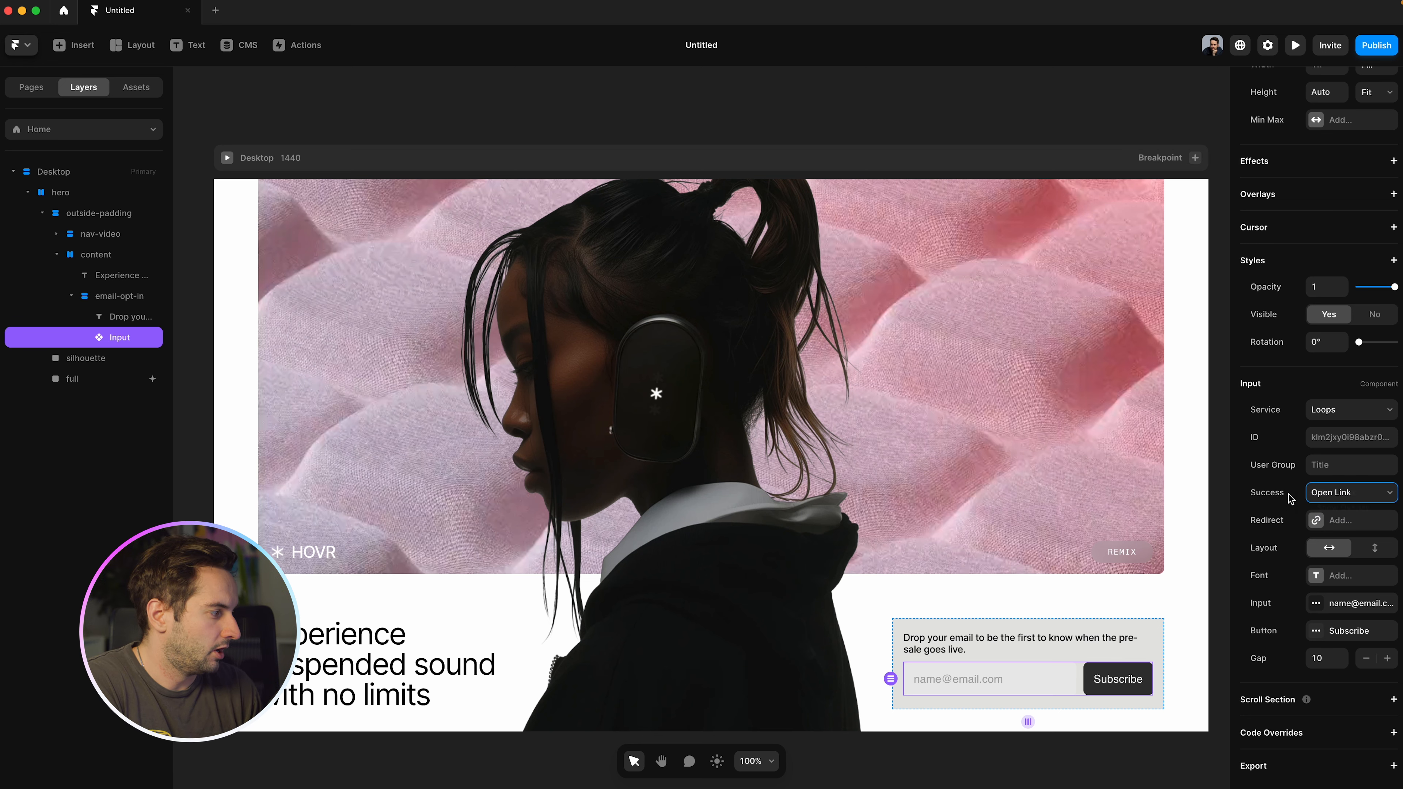
left_click(1375, 549)
left_click(1329, 548)
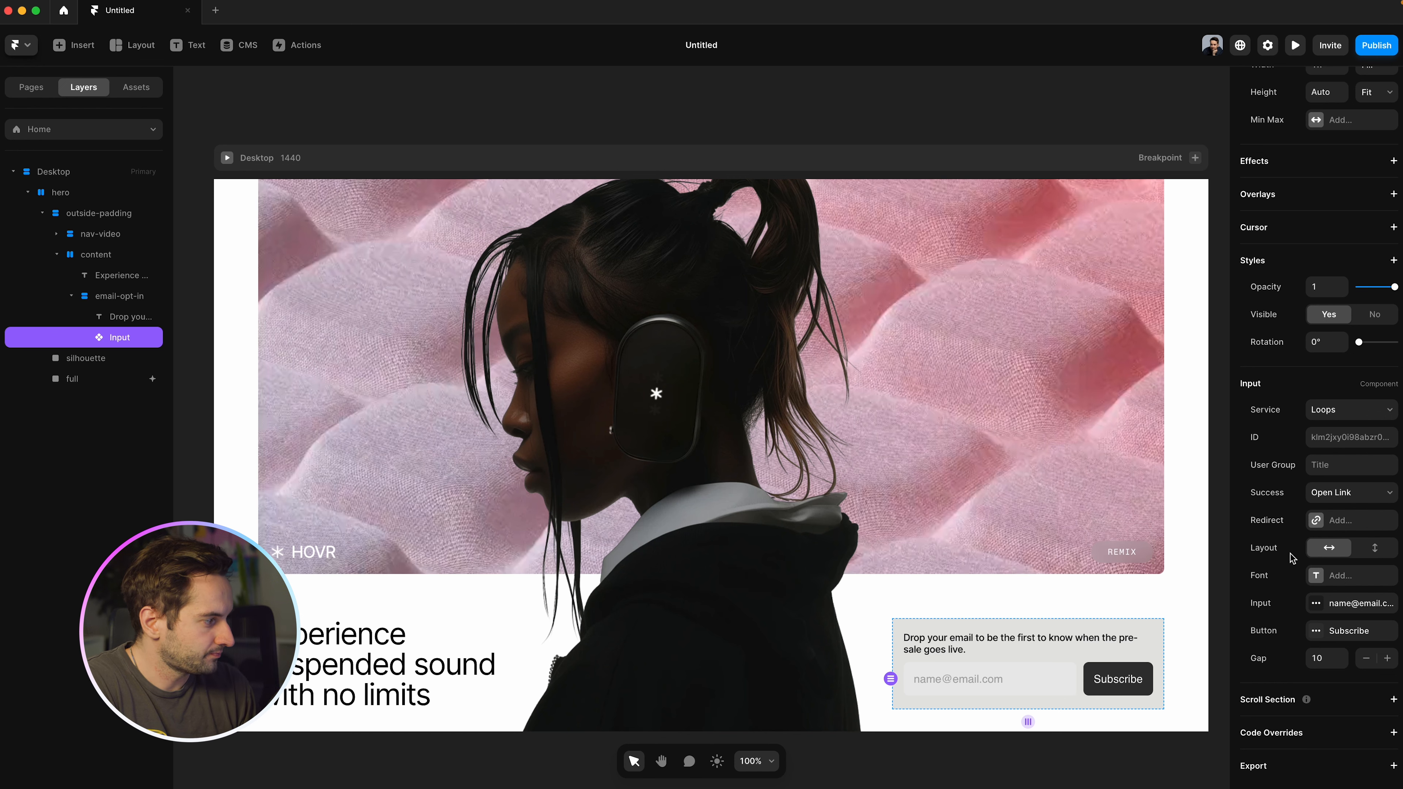
Step: Set the Input component's font to Fragment Mono at size 12 with -0.02 em letter spacing
left_click(1348, 573)
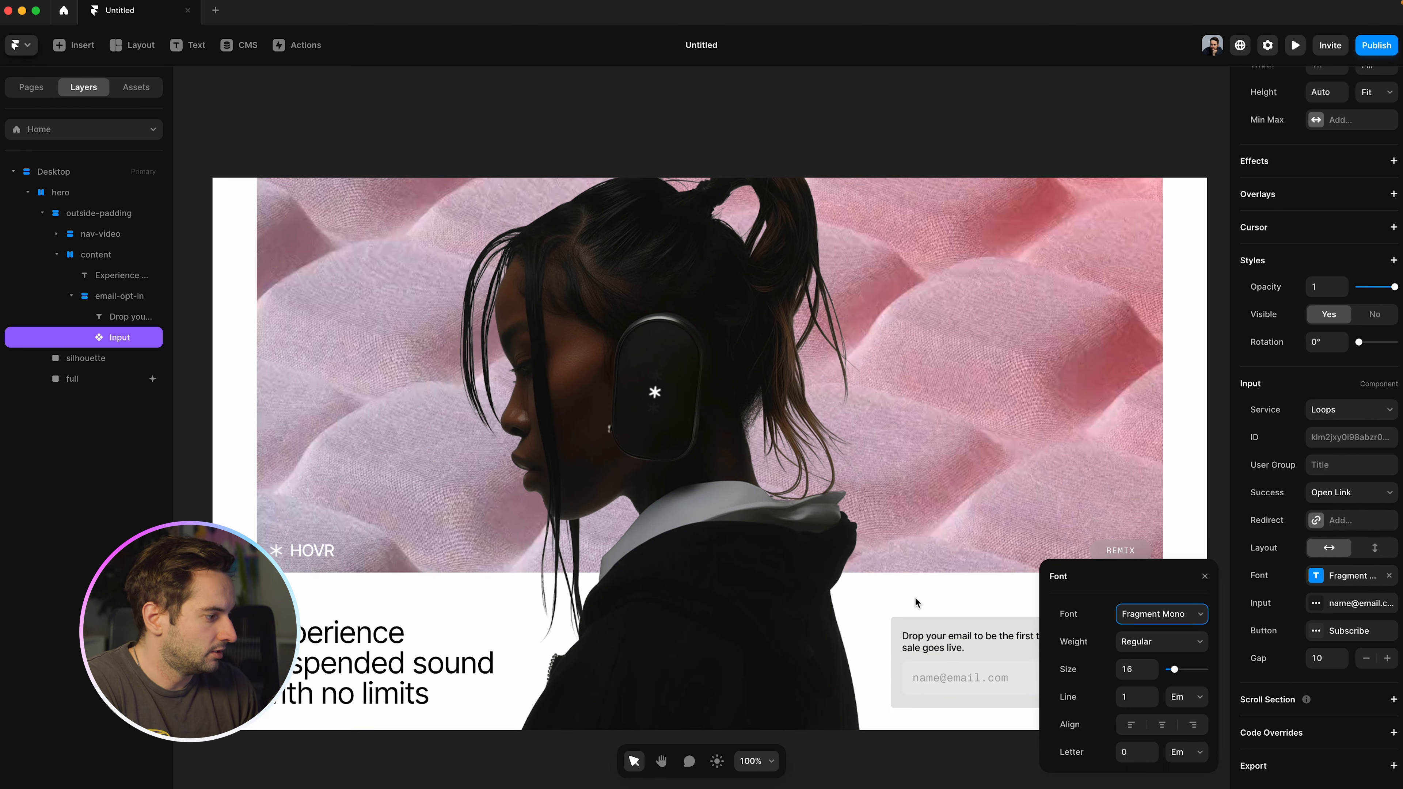
scroll(915, 603, "right", 5)
scroll(916, 603, "down", 2)
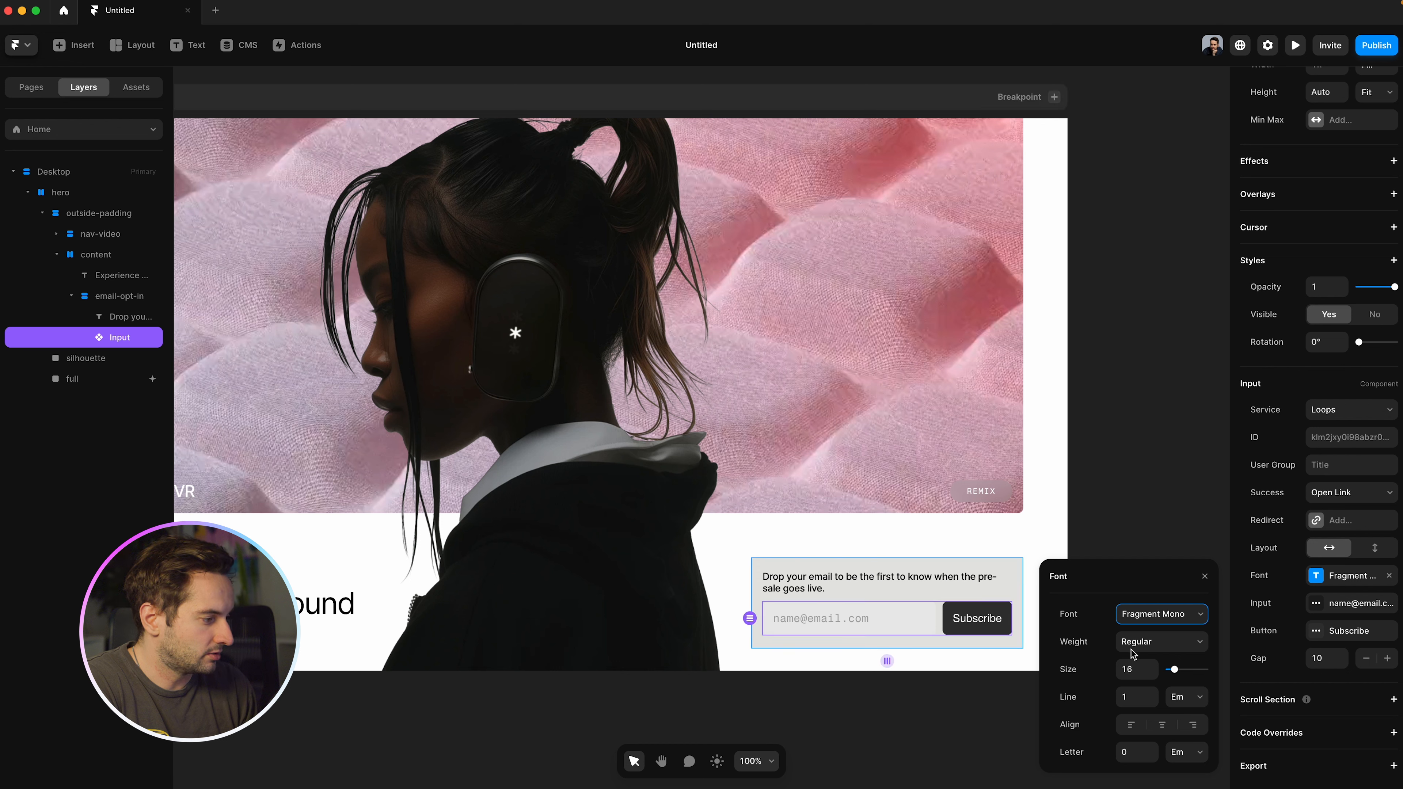
left_click(1132, 670)
type("12")
key("Return")
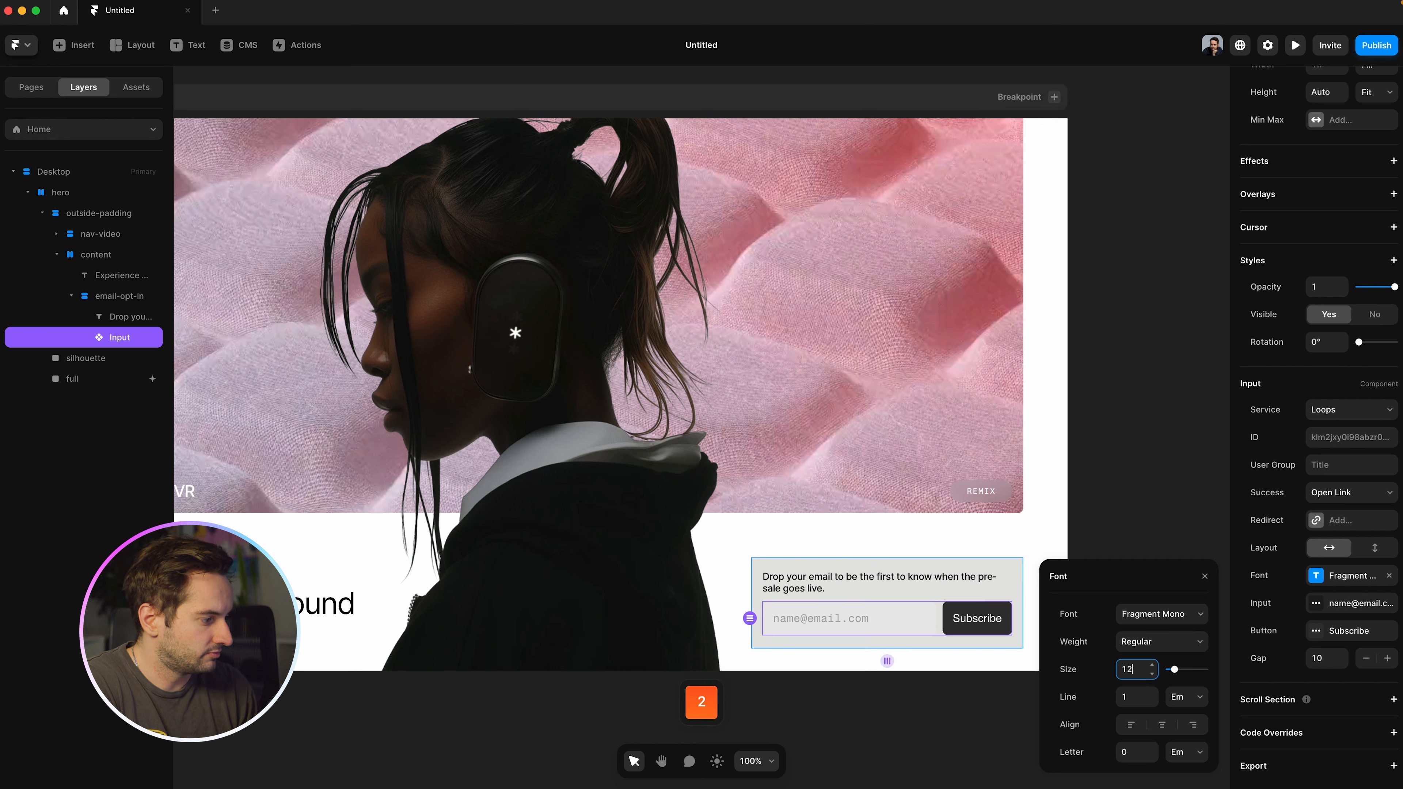
left_click(1129, 761)
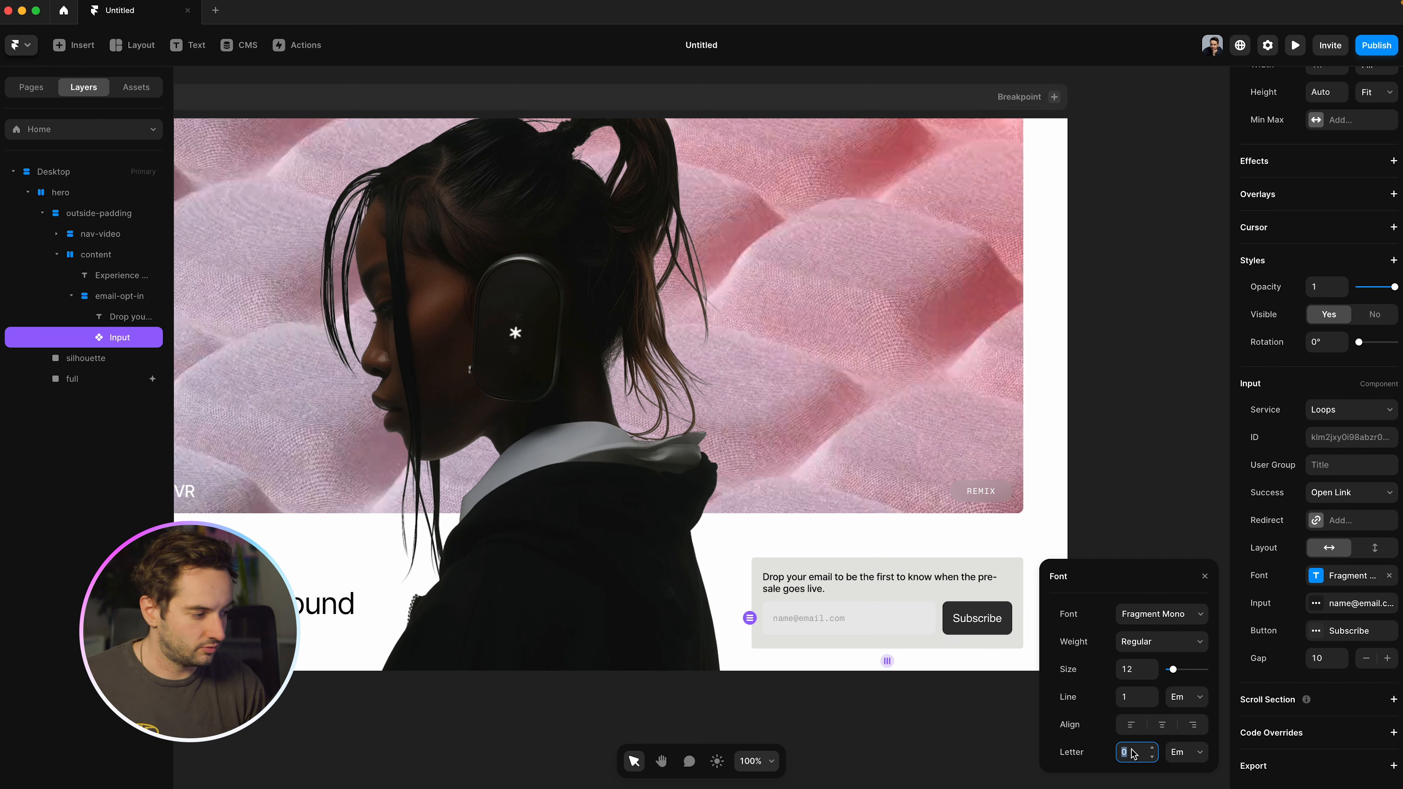
type("-0.02")
key("Return")
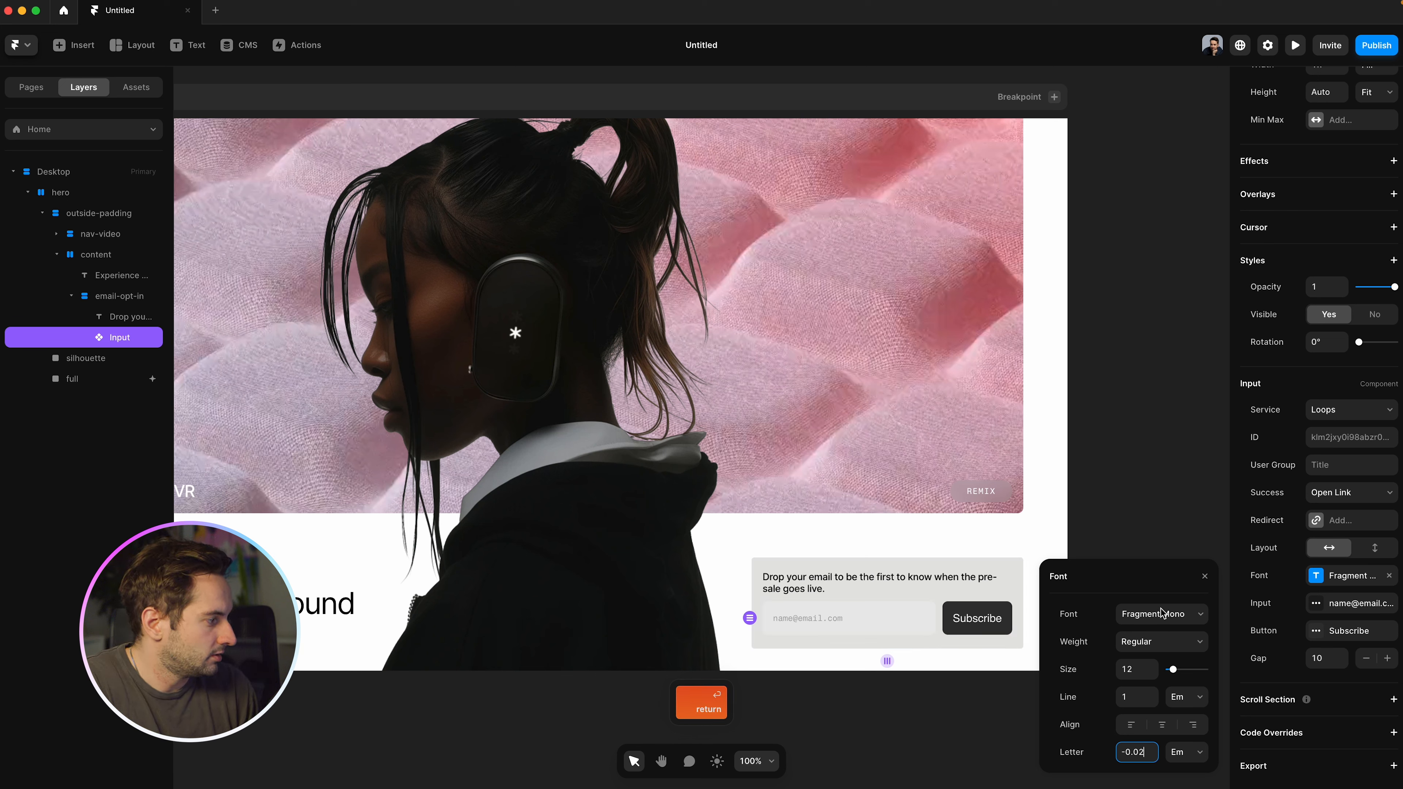
Step: Change the email field's placeholder to "Your email" and set the placeholder colour's opacity to 100%
left_click(1350, 603)
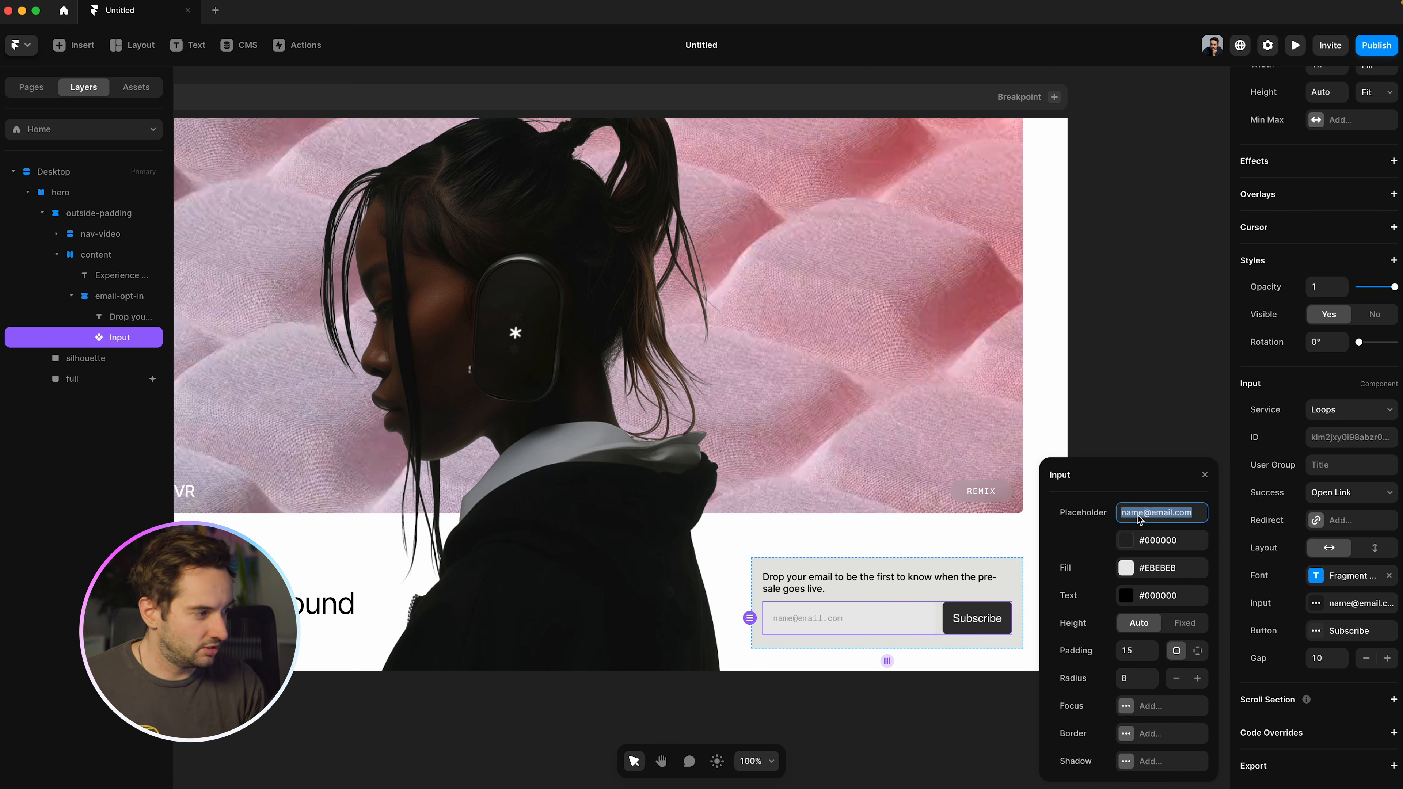
type("Your email")
key("Return")
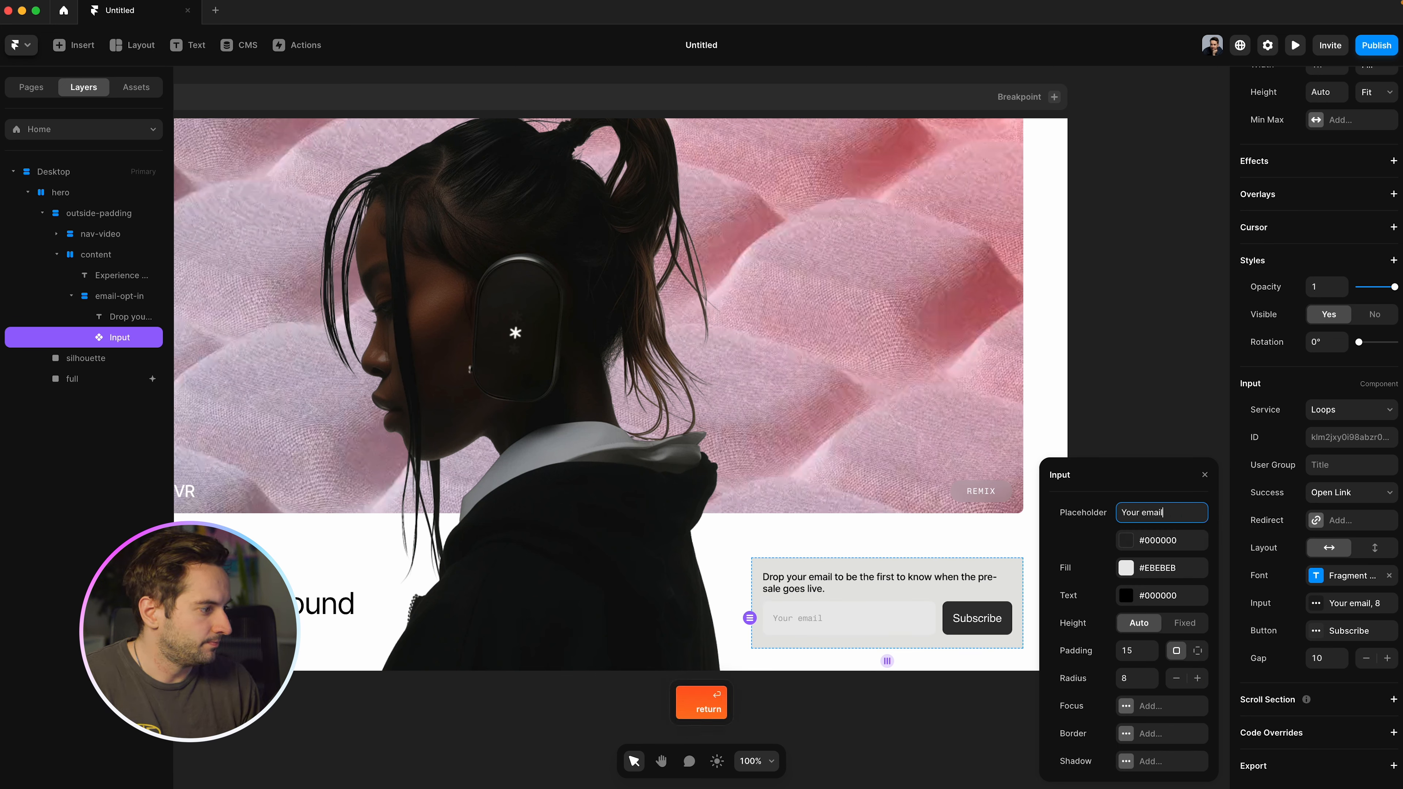
left_click(1160, 540)
left_click(1142, 623)
type("100")
key("Return")
left_click(1051, 474)
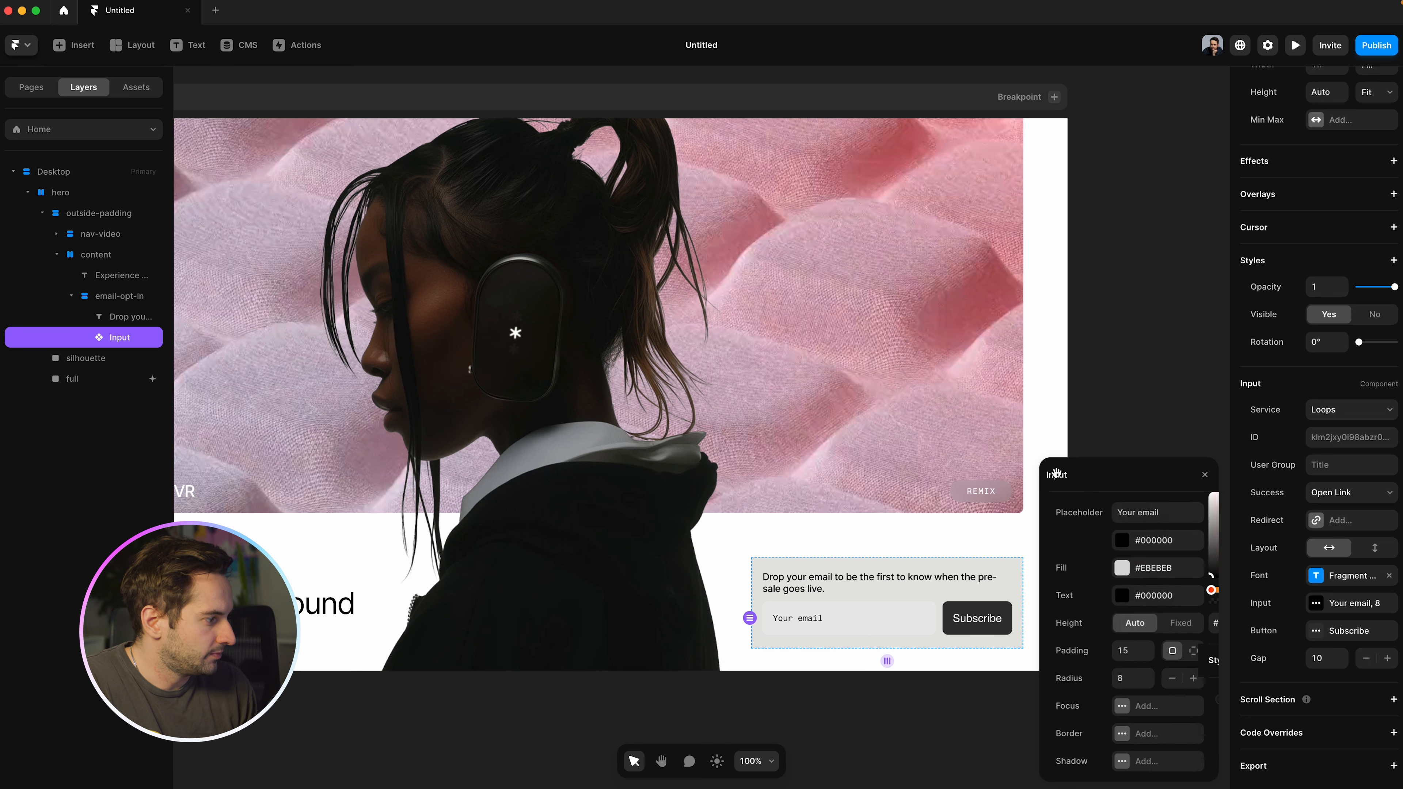
Step: Make the email field's fill fully transparent by setting its opacity to 0%
left_click(1140, 570)
left_click(1142, 622)
type("0")
key("Return")
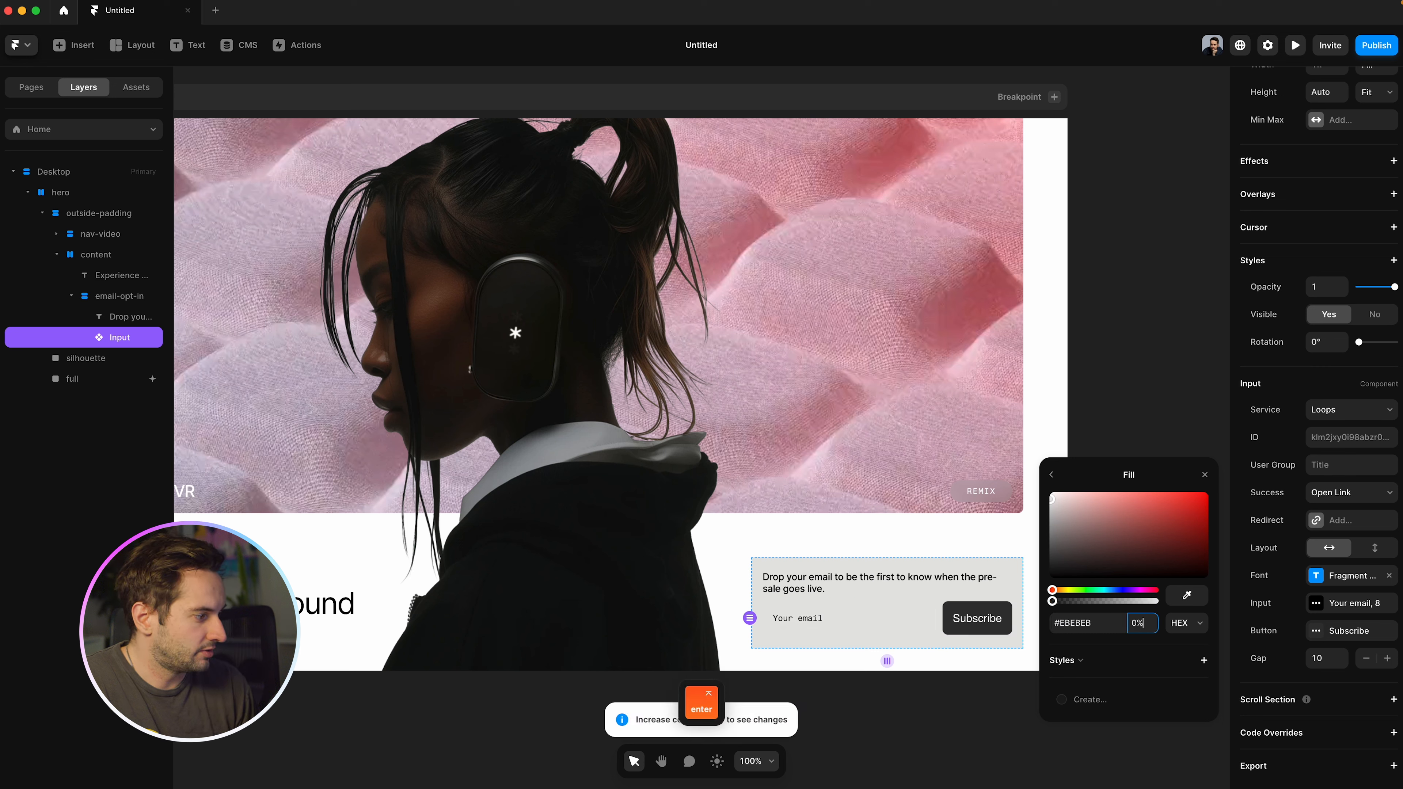
left_click(1050, 475)
Step: Set the email field's padding to 8 and its corner radius to 4
left_click(1130, 652)
type("8")
key("Return")
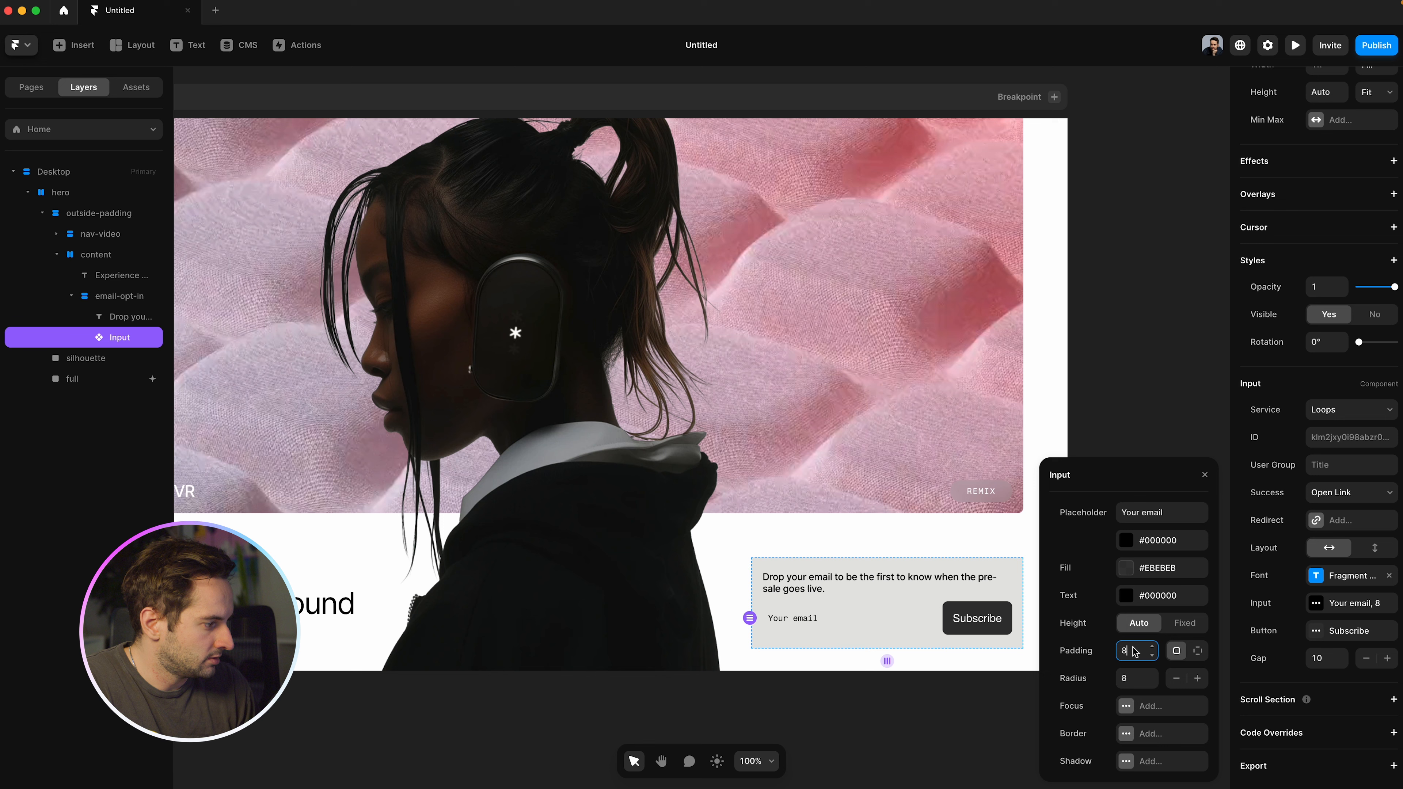
left_click(1133, 679)
type("4")
key("Return")
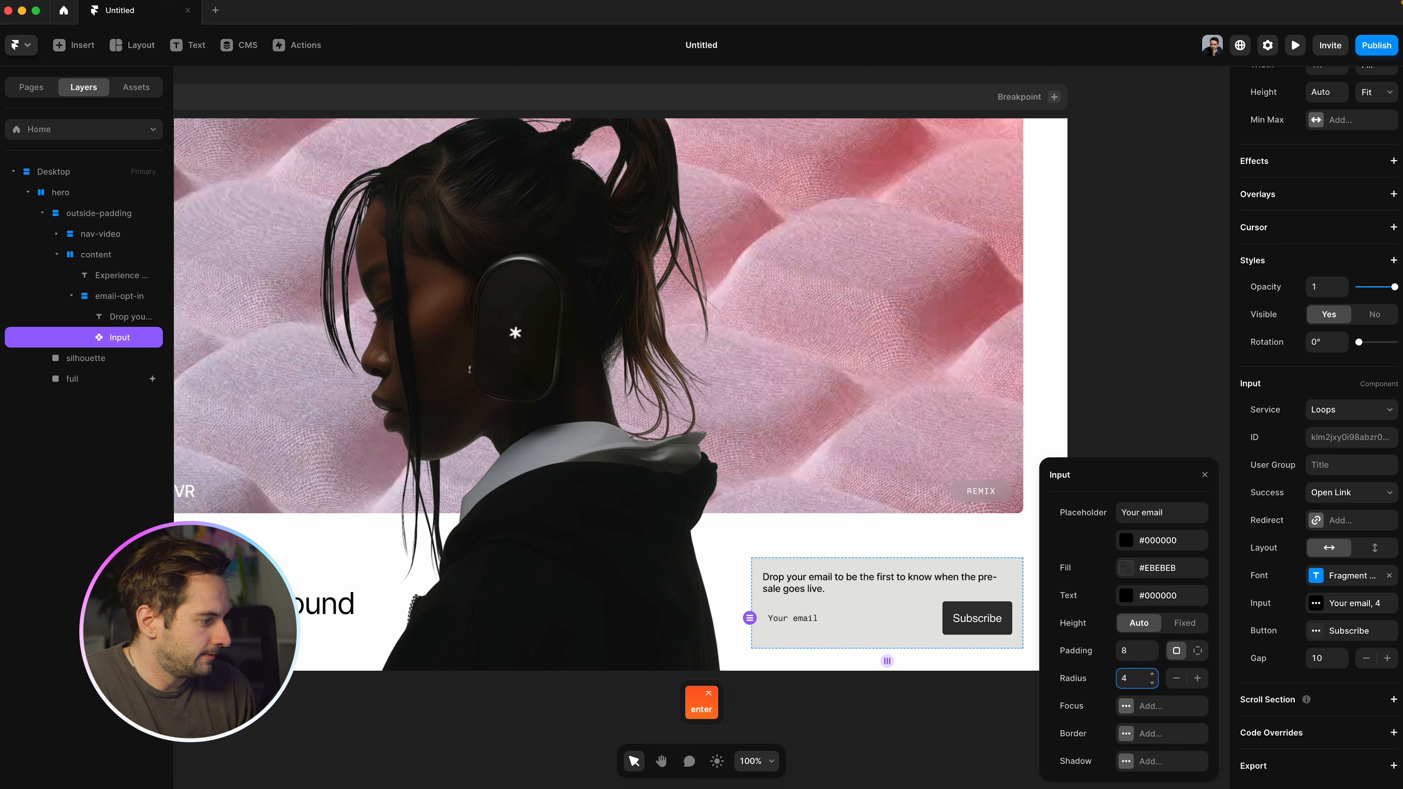
Step: Add a focus outline to the email field, with its colour #B25B61 sampled from the pink hero background
left_click(1150, 705)
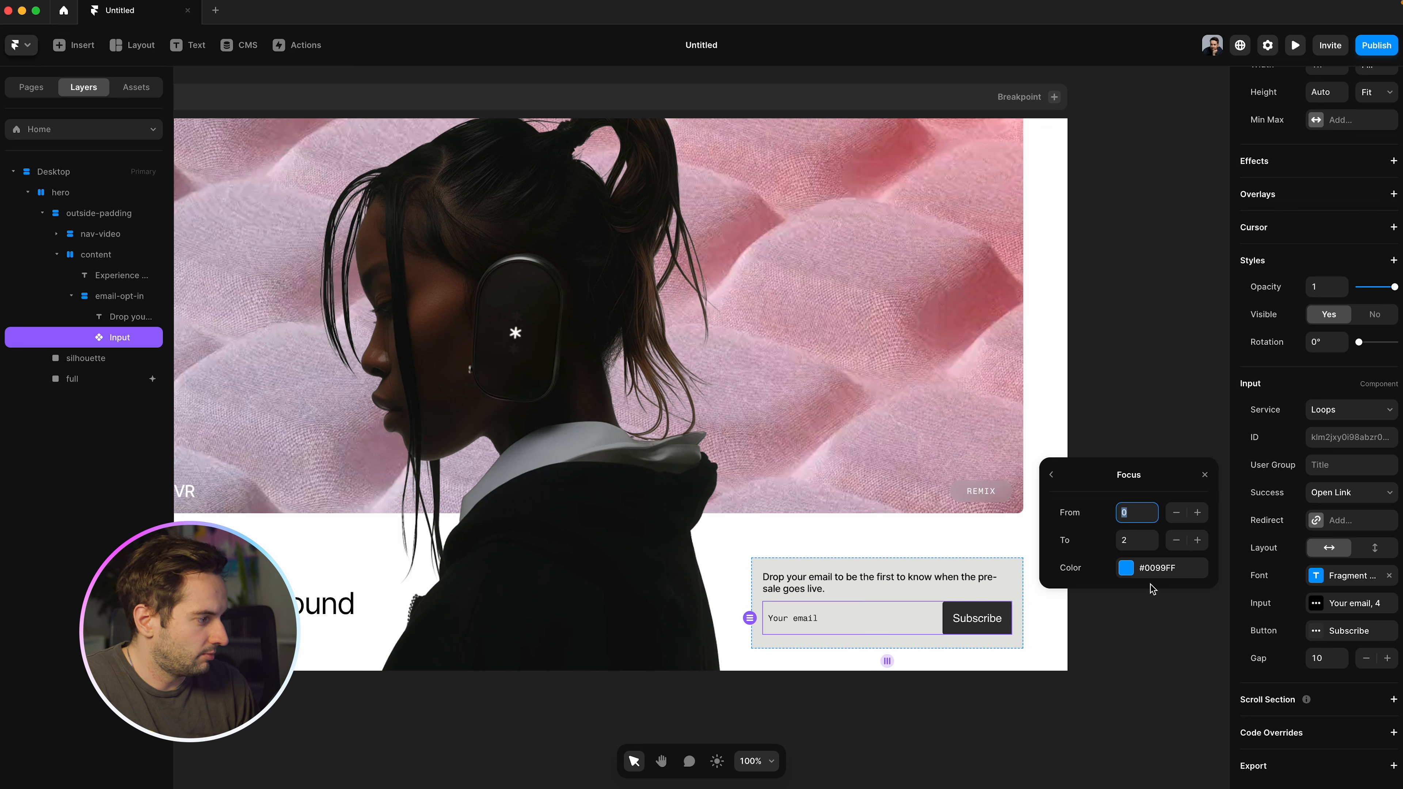
left_click(1157, 569)
left_click(1187, 588)
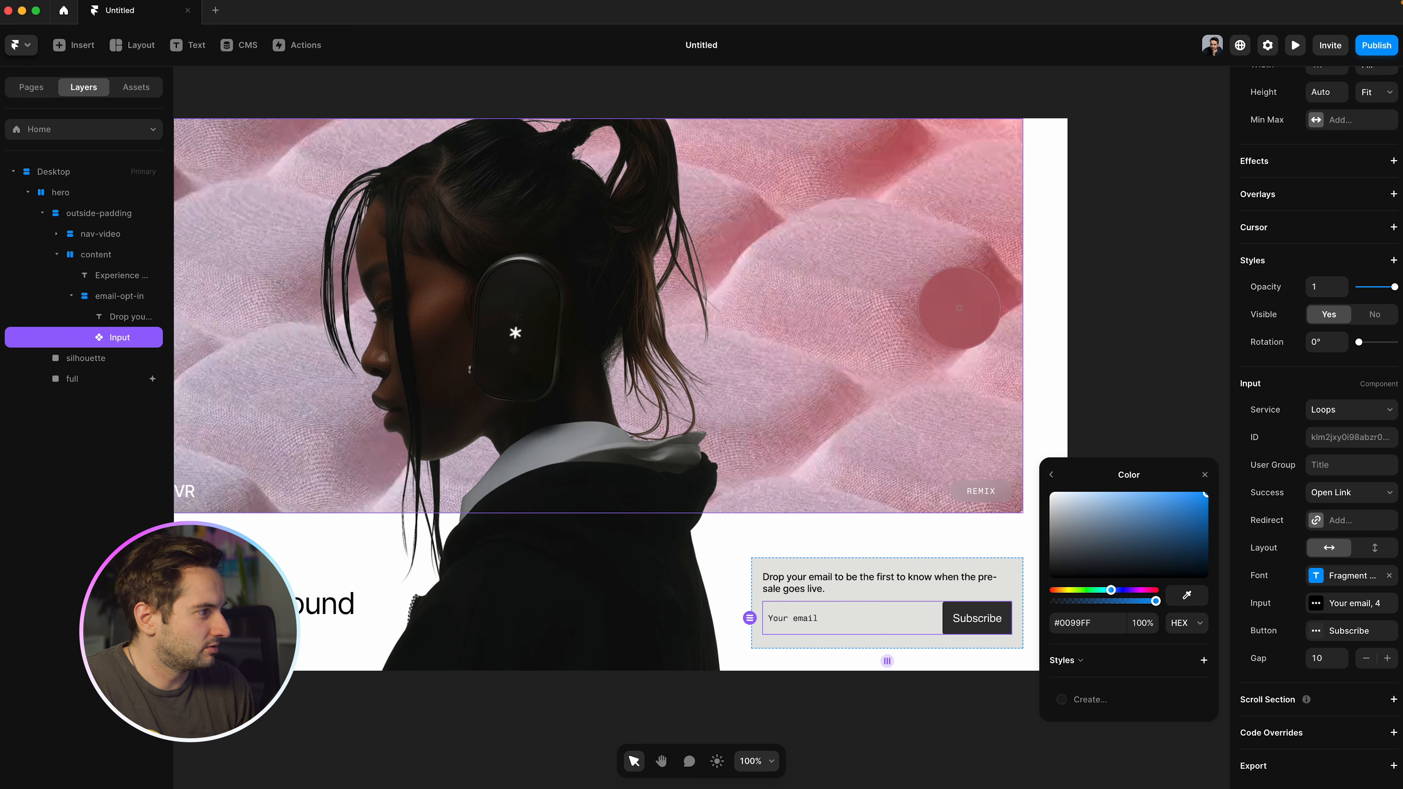
left_click(957, 320)
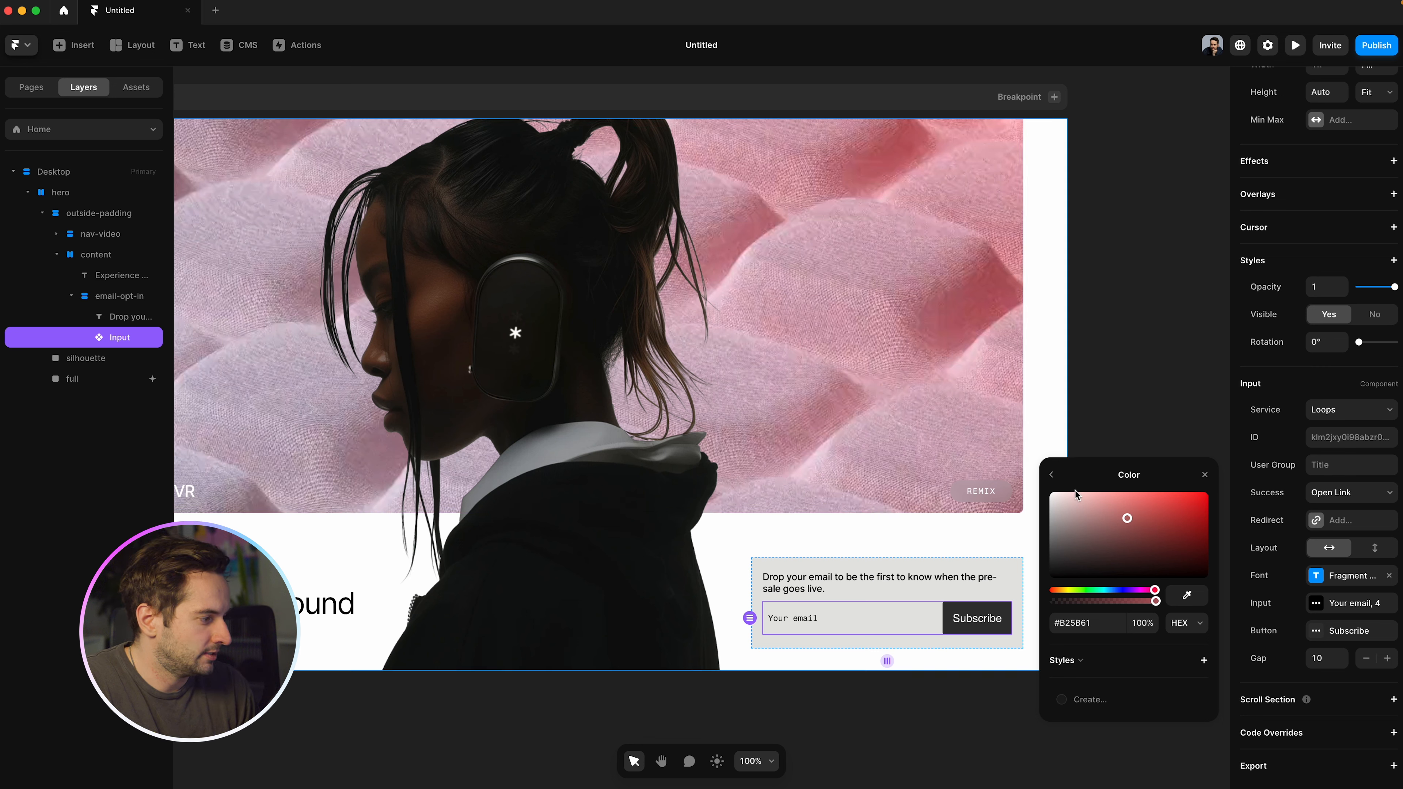
left_click(1051, 474)
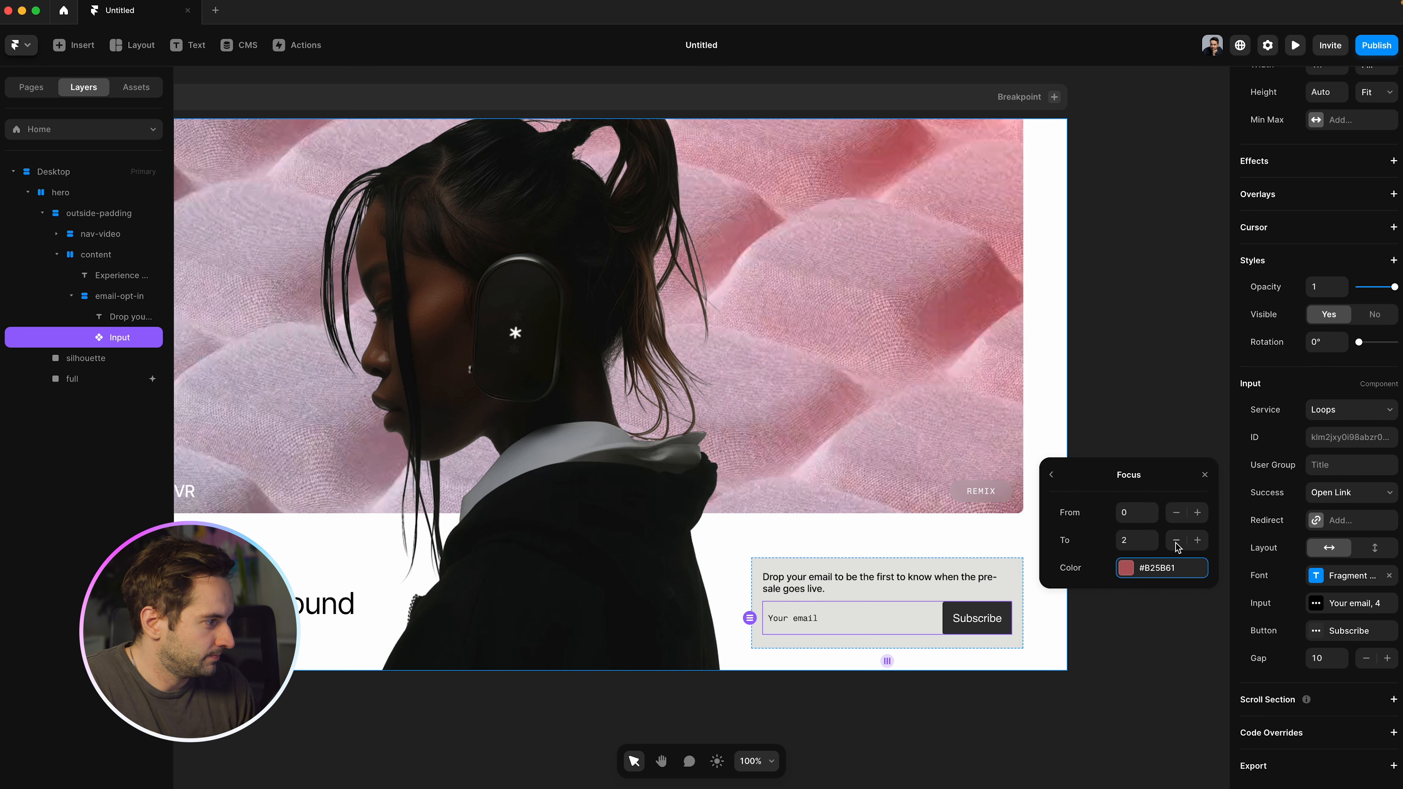
left_click(1051, 475)
Step: Add a border to the email field and set its colour to #CCCCCC
left_click(1152, 733)
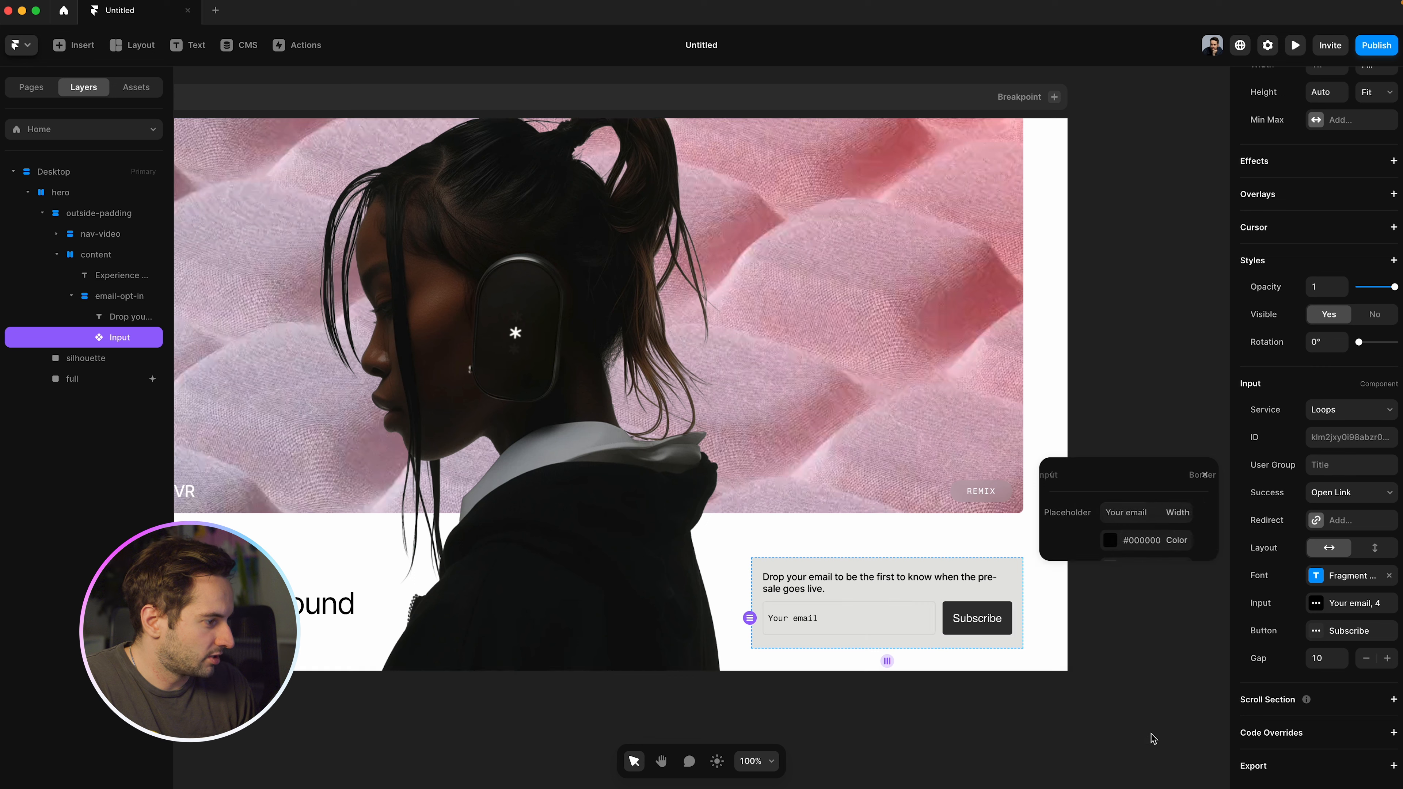
left_click(1123, 540)
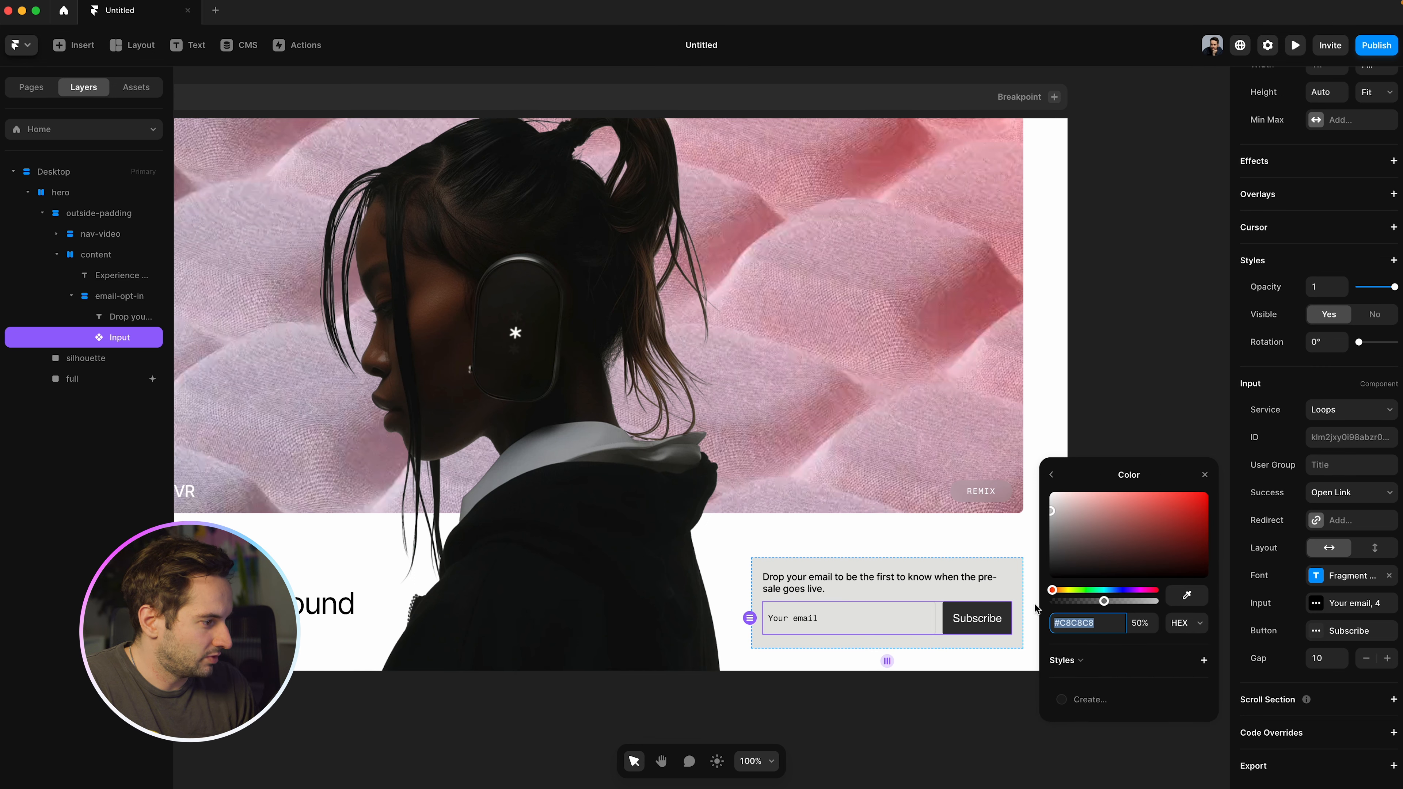
type("#CCCCCC")
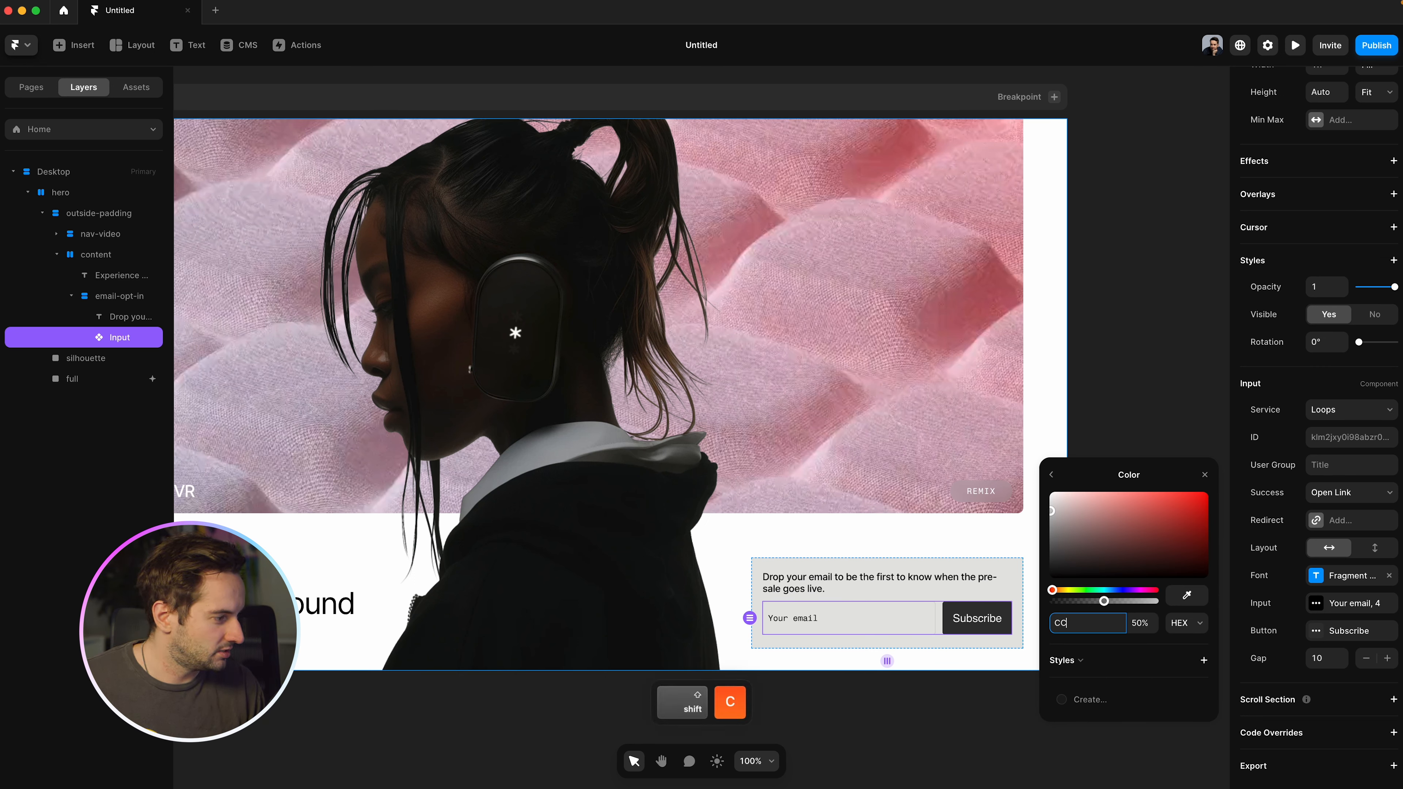
key("Return")
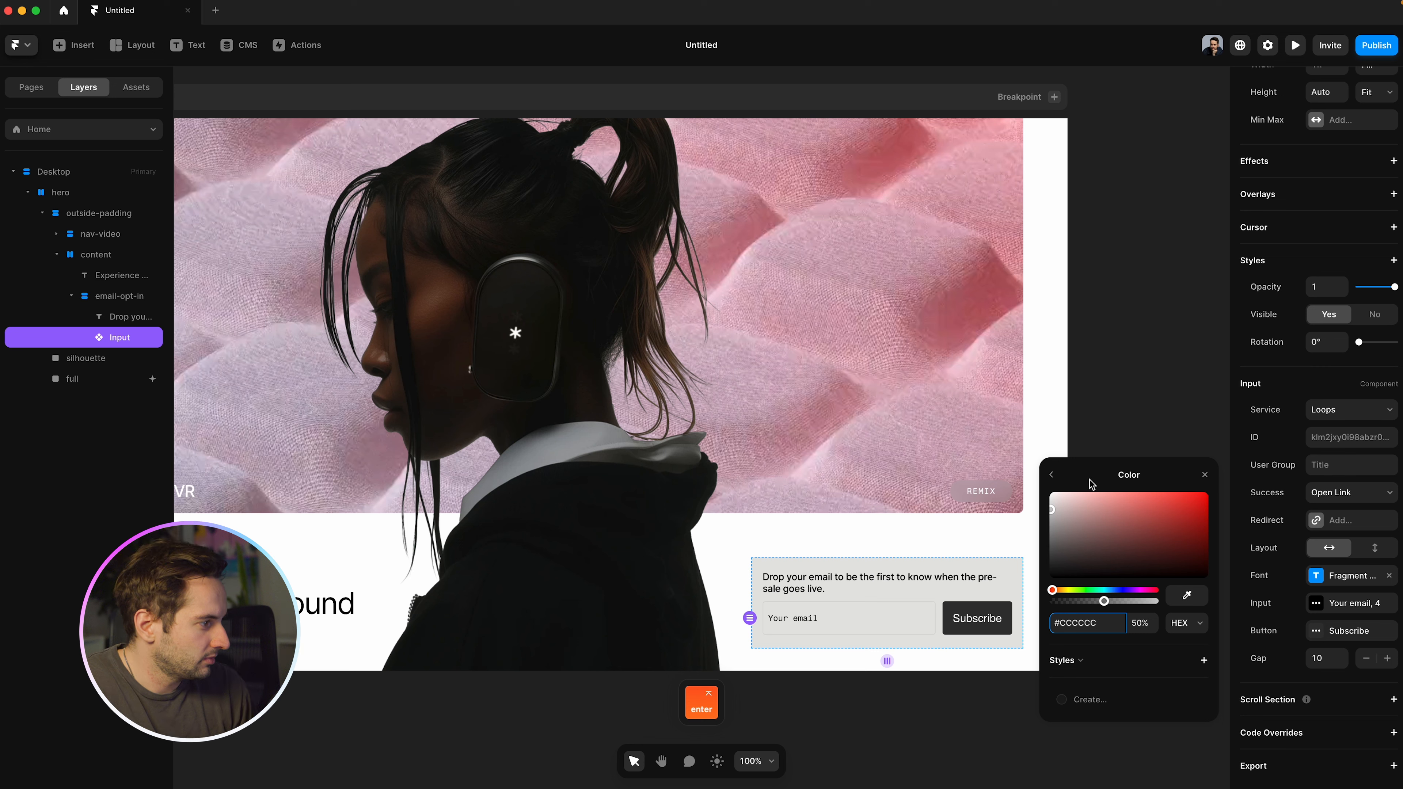
left_click(1052, 474)
left_click(1052, 476)
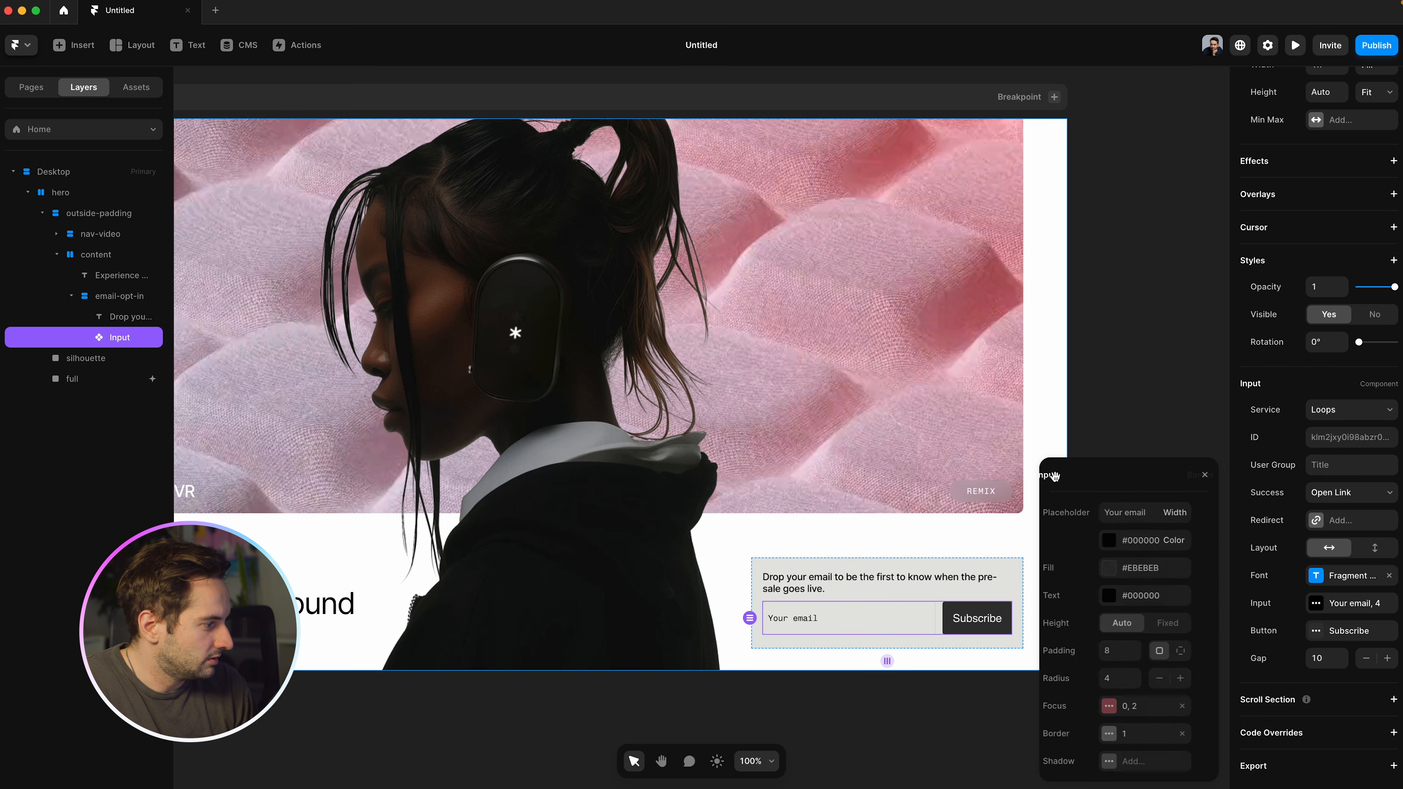
Step: Change the form button's label to "GET NOTIFIED"
left_click(1337, 629)
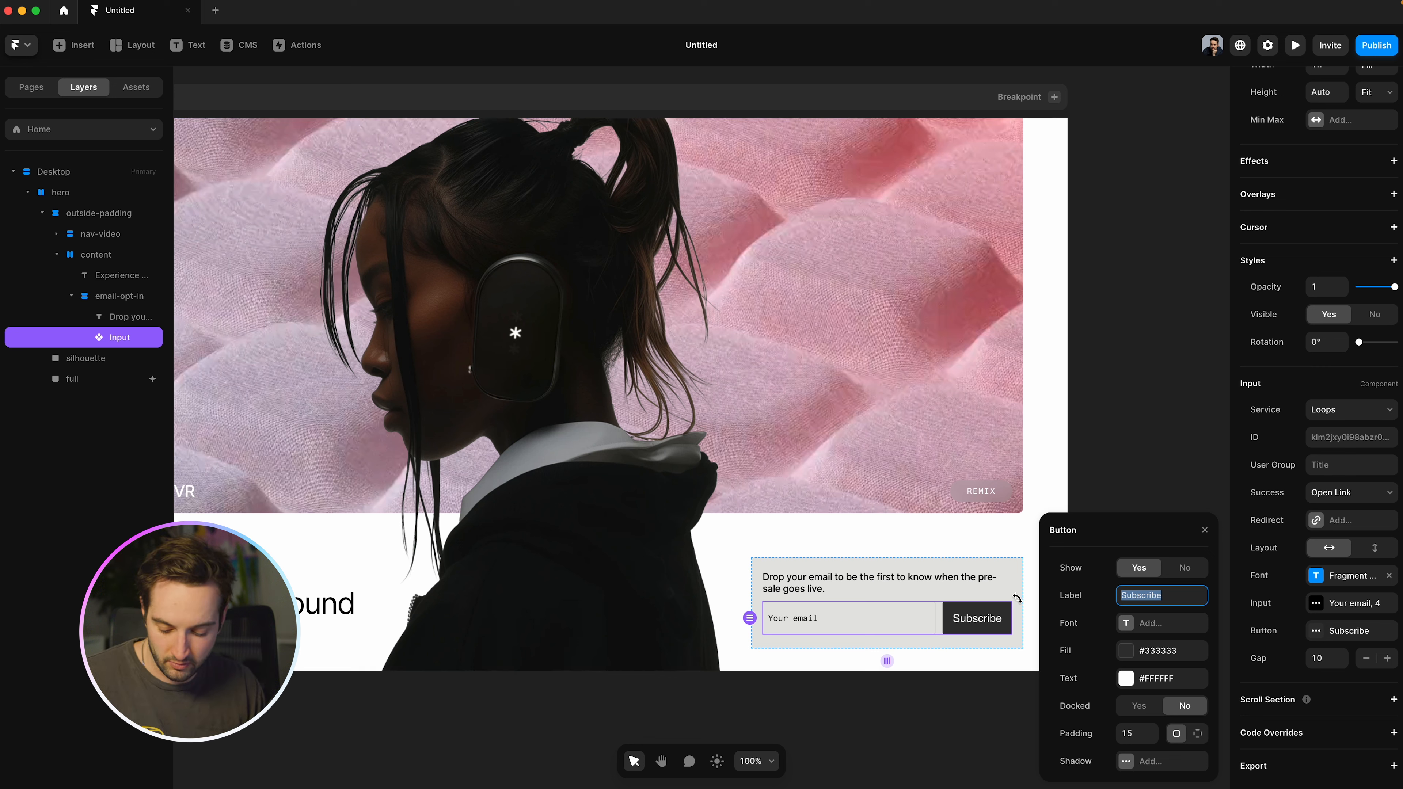
key("Caps_Lock")
type("GET NOFIEI")
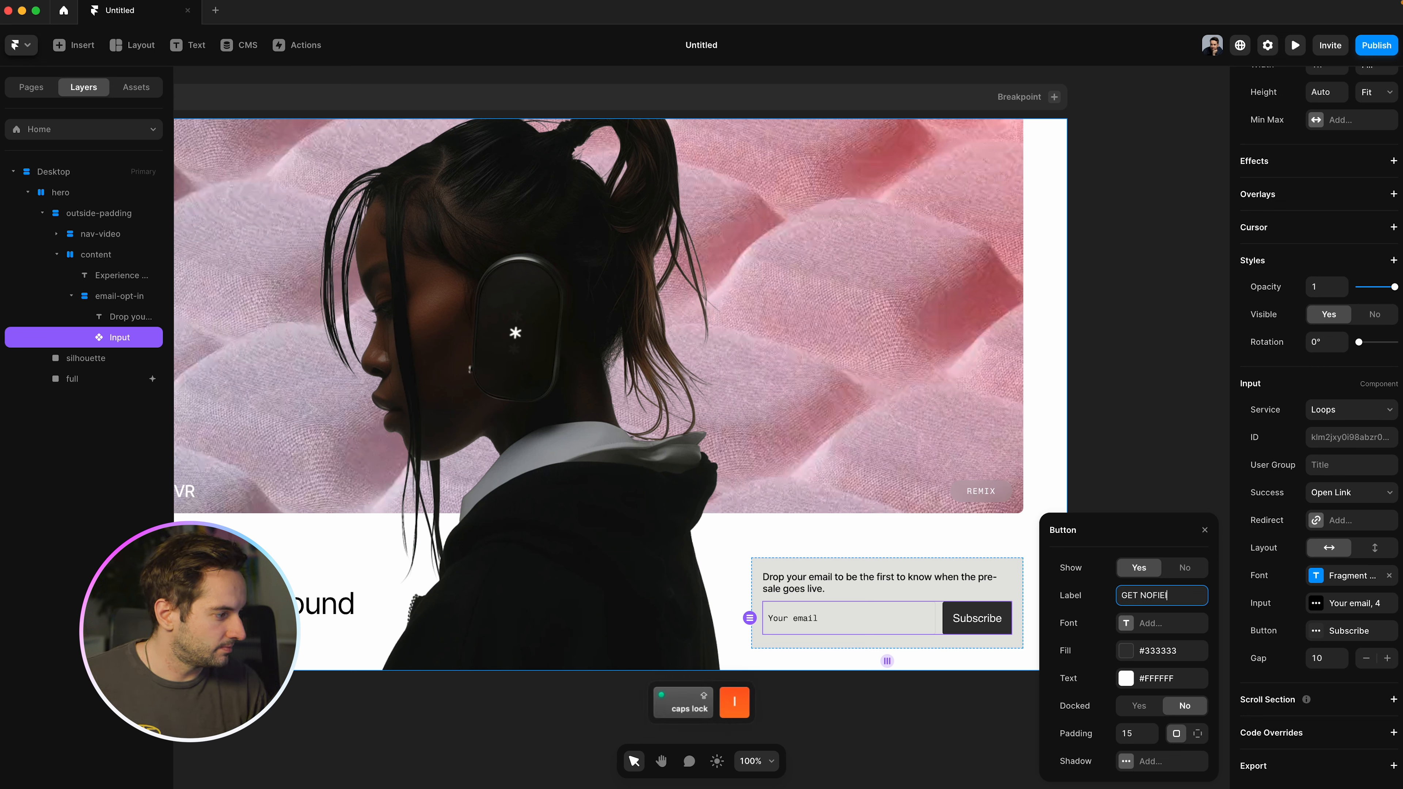
key("BackSpace")
key("BackSpace")
key("BackSpace")
type("TIFIED")
key("Return")
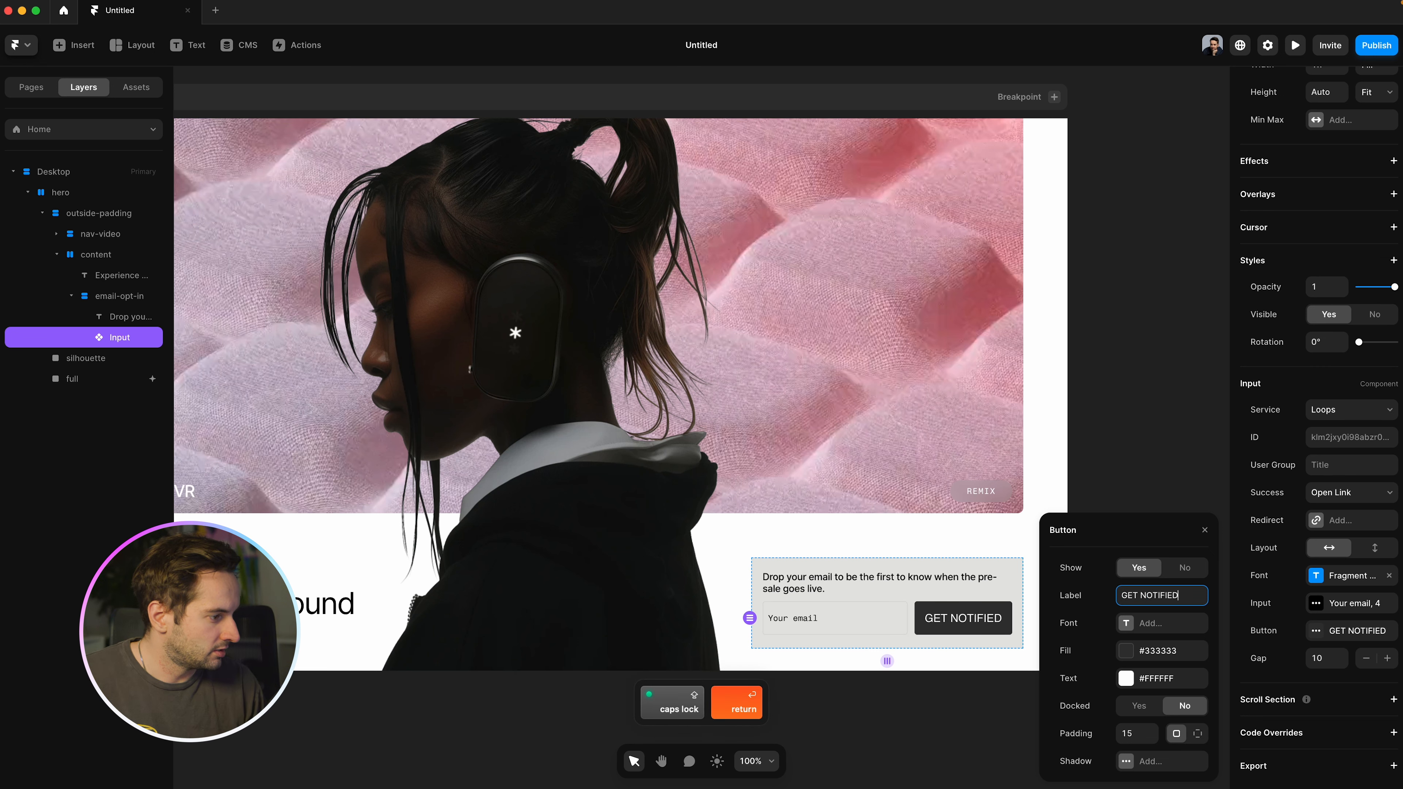
Step: Set the form button's font to Fragment Mono at size 12 with -0.02 em letter spacing
left_click(1153, 623)
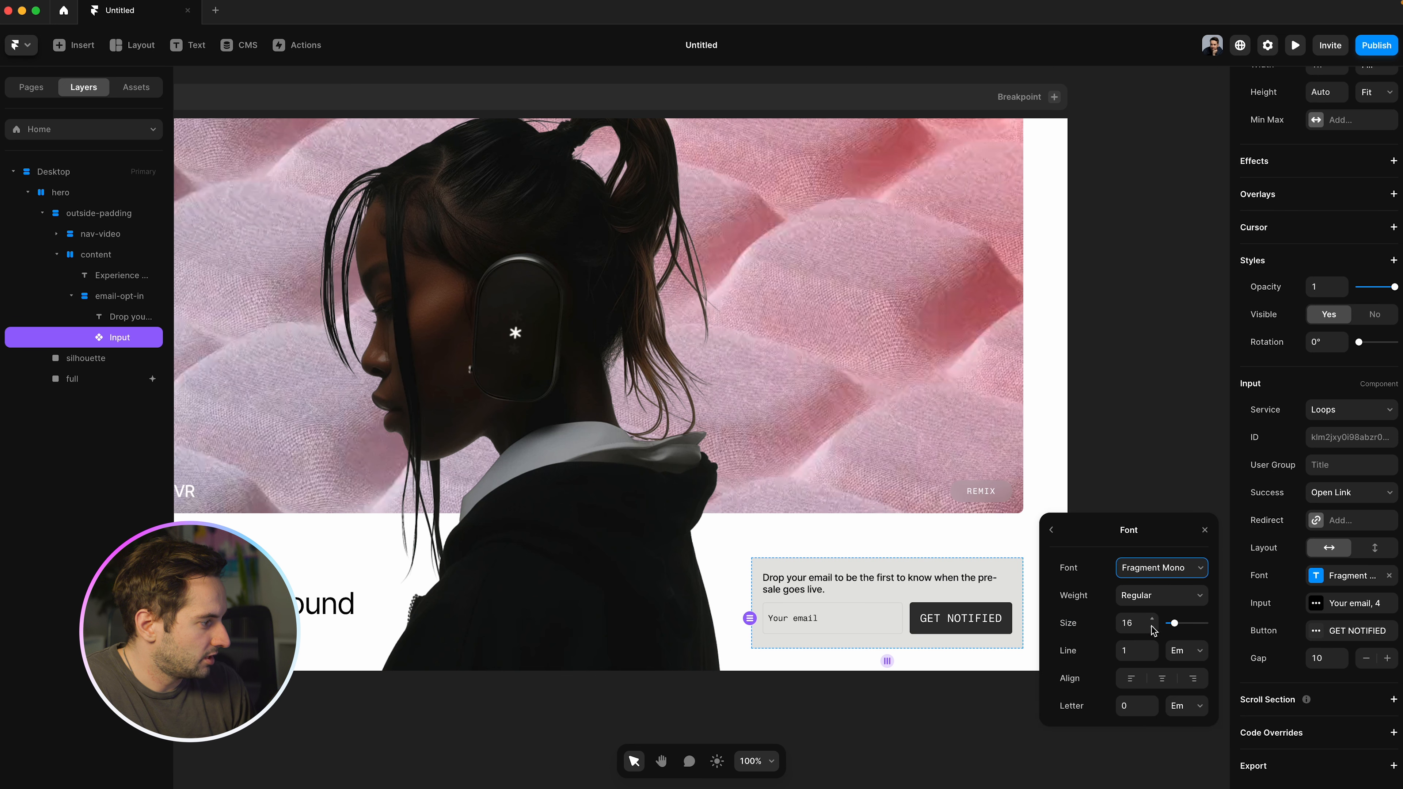
left_click(1132, 623)
type("12")
key("Return")
left_click(1138, 709)
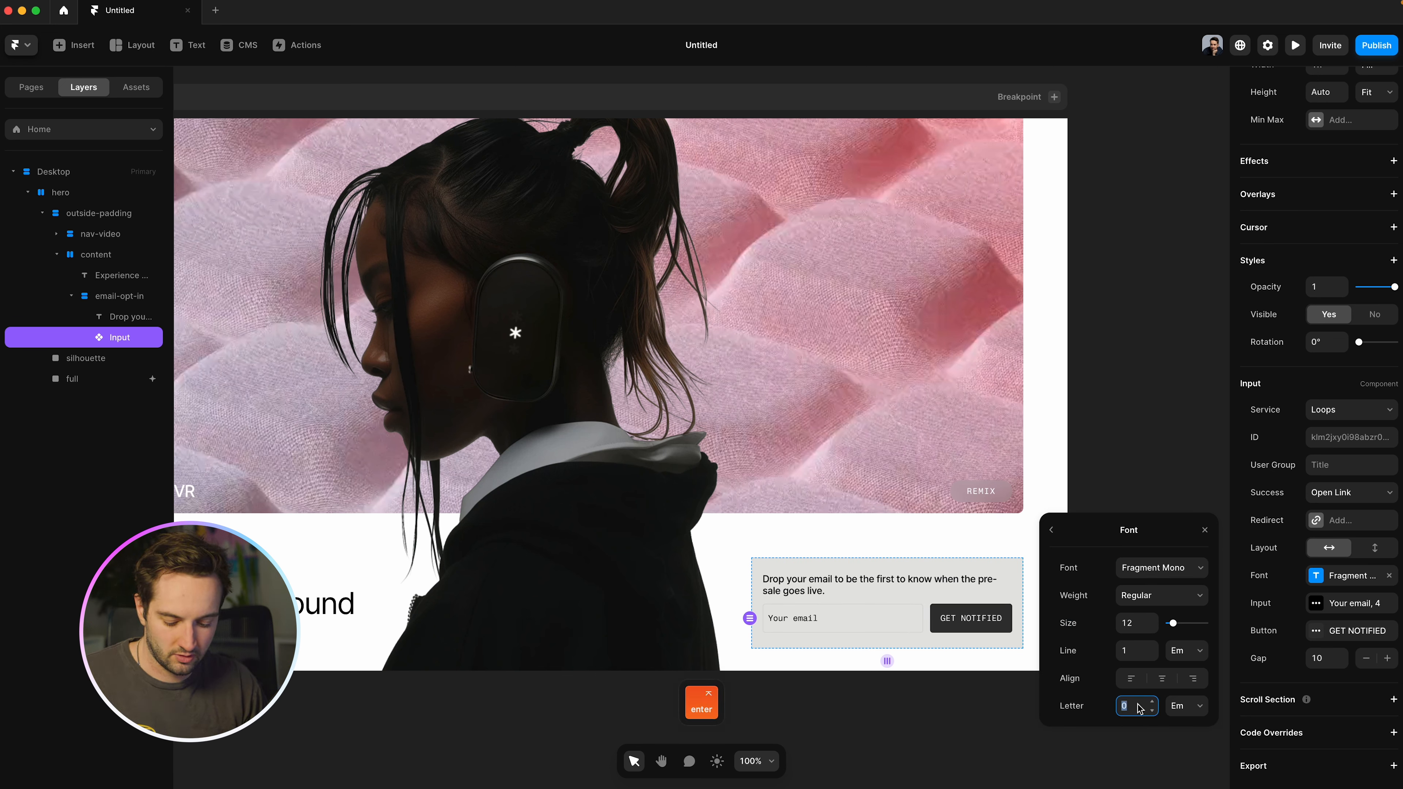
type("-0.02")
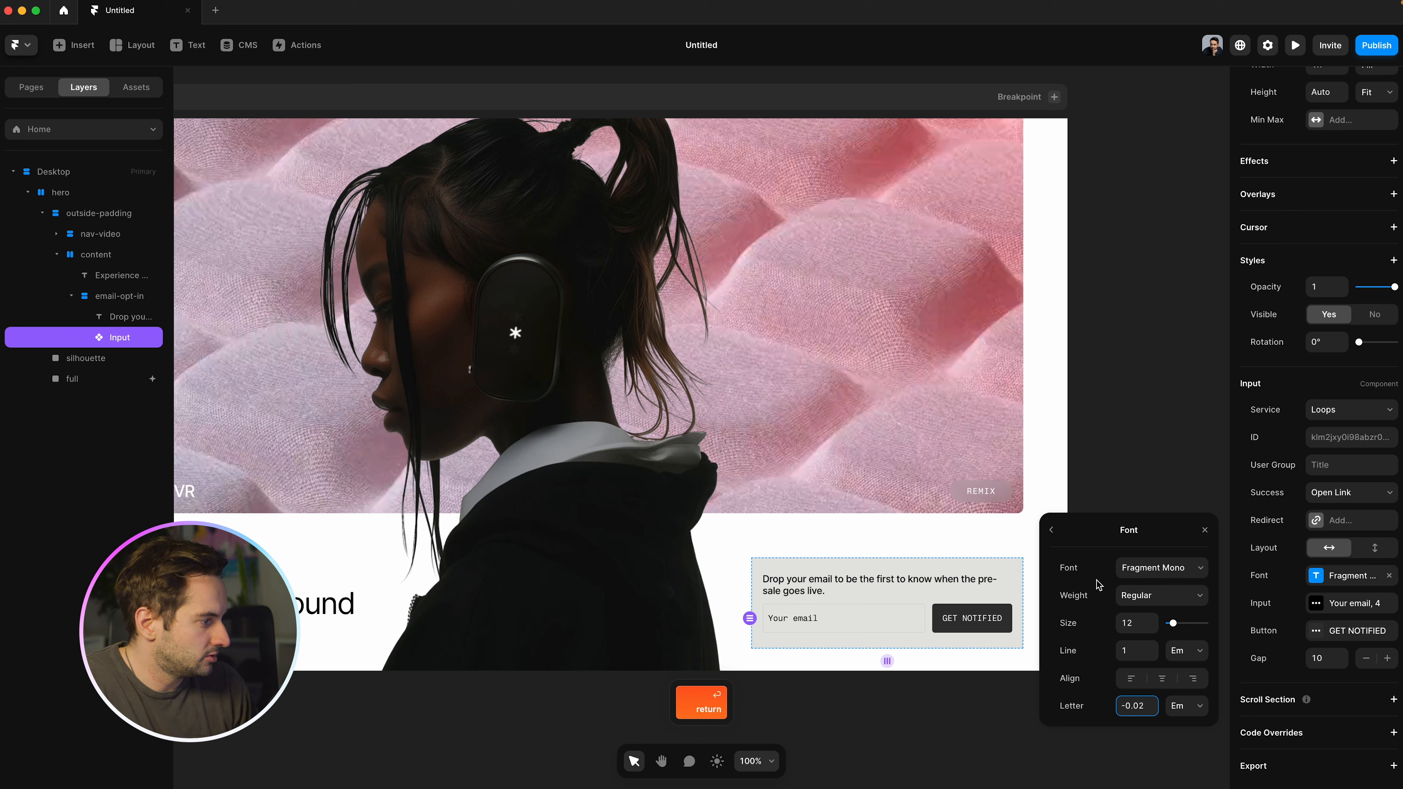
left_click(1051, 529)
Step: Make the form button's fill fully transparent by setting its opacity to 0%
left_click(1160, 650)
left_click(1142, 678)
type("0")
key("Return")
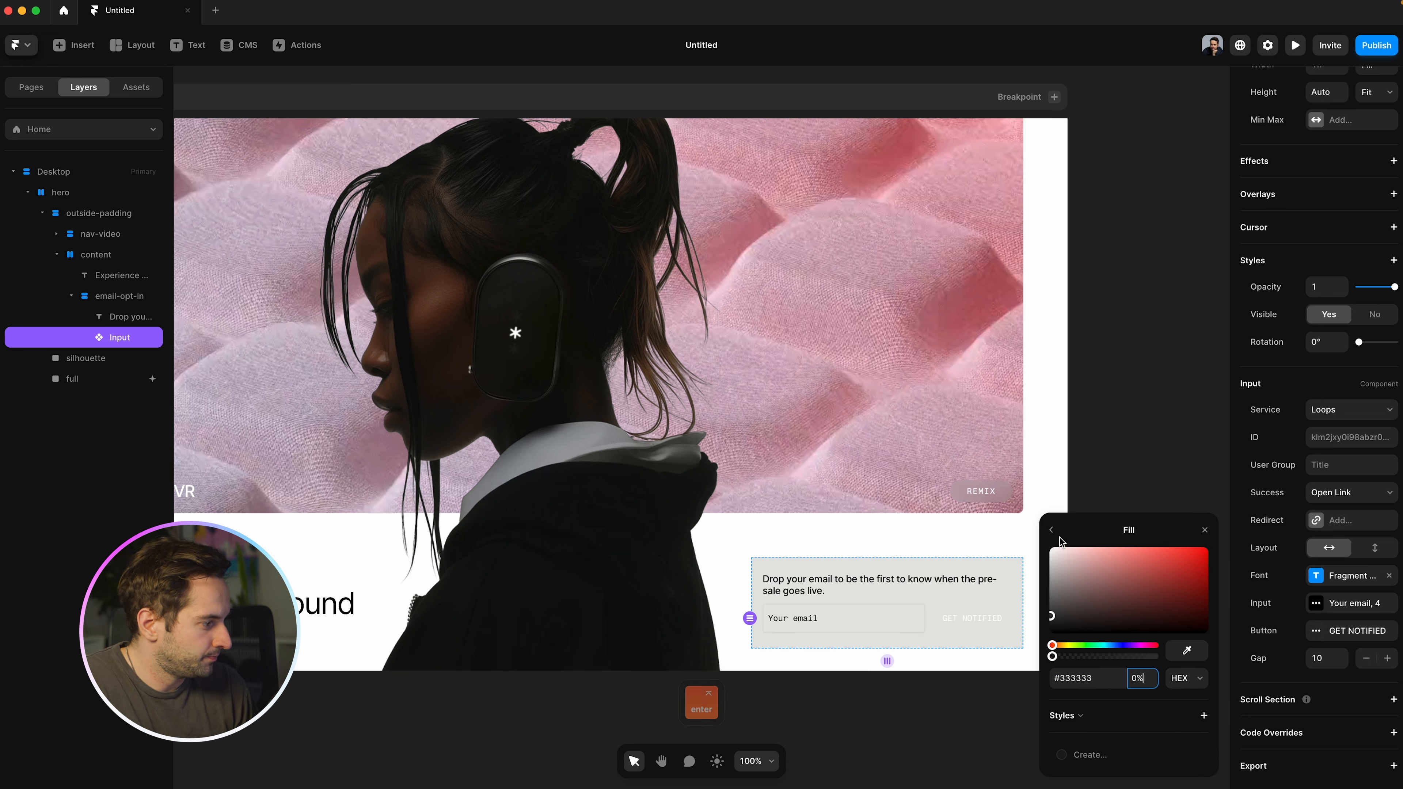
left_click(1051, 529)
Step: Set the form button's text colour to black, #000000
left_click(1145, 678)
left_click_drag(1132, 613, 927, 736)
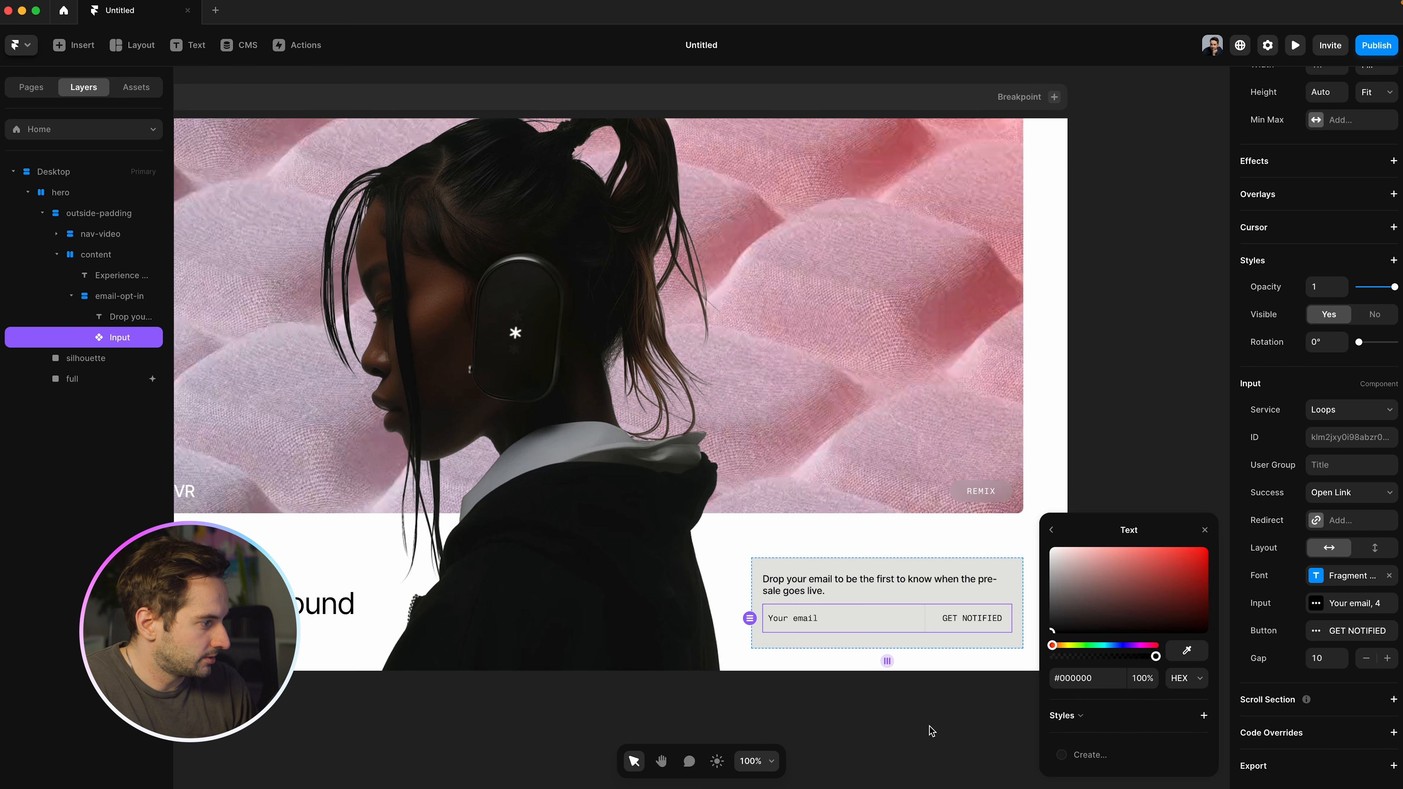
left_click(1051, 530)
Step: Switch to the Figma design and copy the fill colour code DCDEDB from the GET NOTIFIED button frame
left_click(1135, 650)
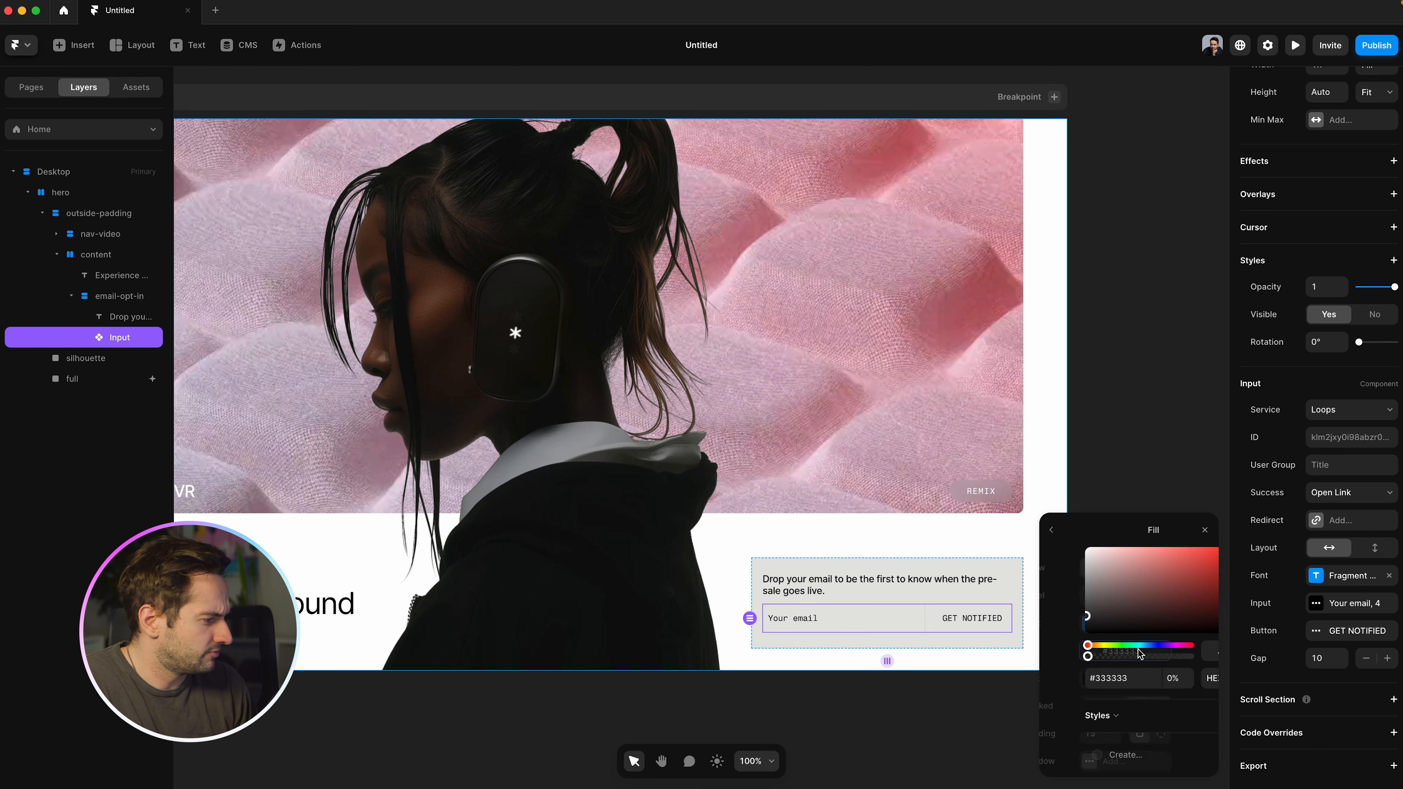
left_click(1141, 681)
key("ctrl+Right")
double_click(1149, 600)
double_click(1148, 598)
key("super+c")
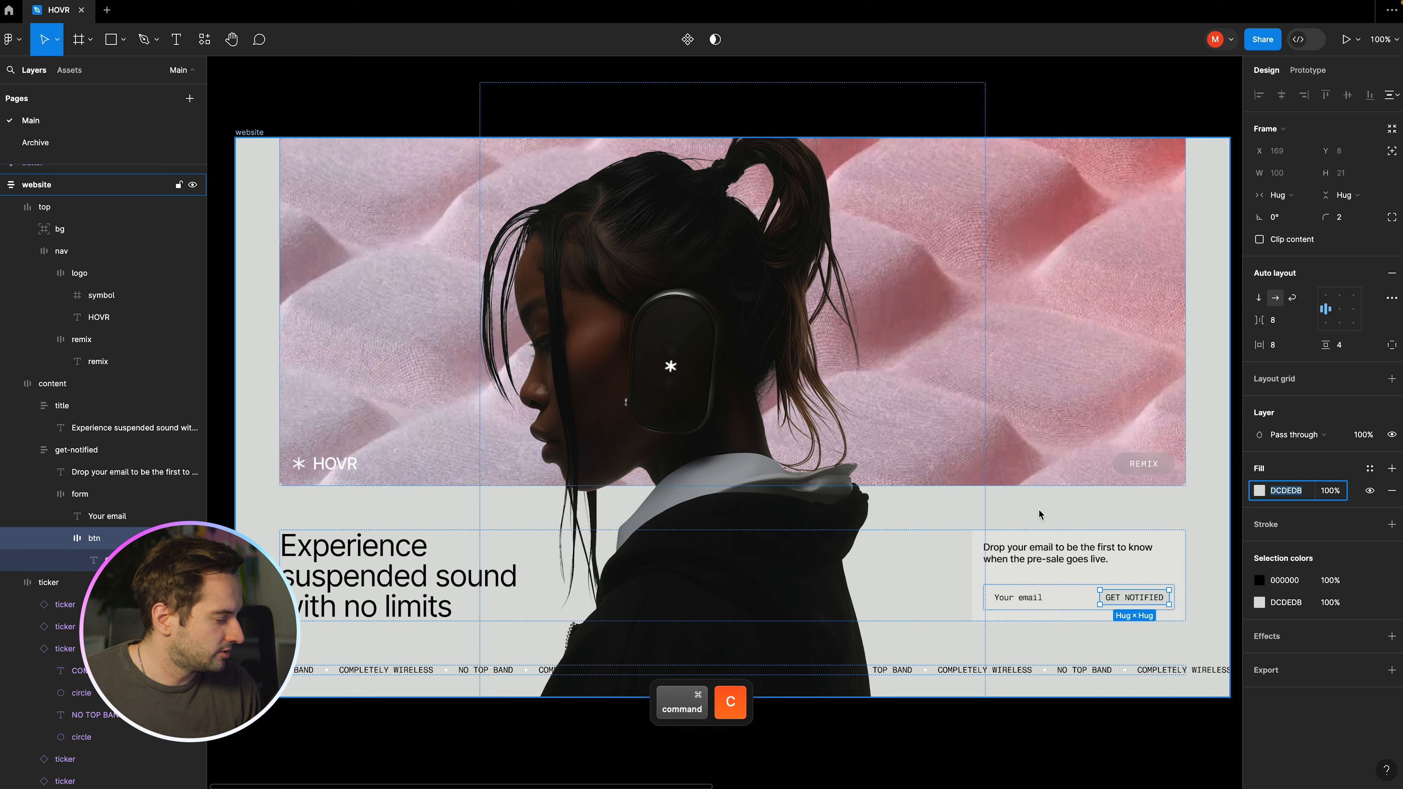
Step: Back in Framer, set the form button's fill to #DCDEDB at 100% opacity
key("ctrl+Left")
key("super+v")
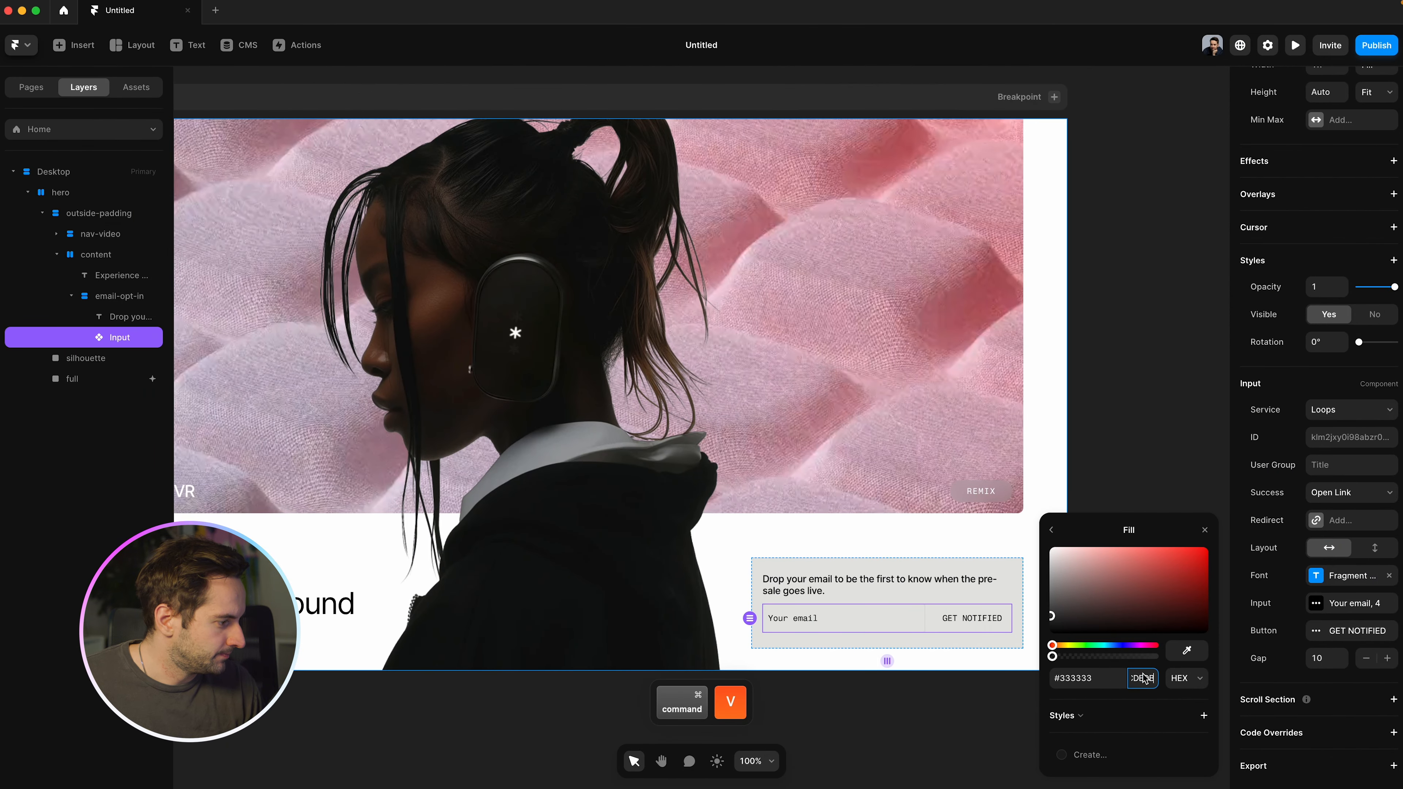
left_click(1085, 678)
key("super+v")
key("Tab")
type("100")
key("Return")
left_click(1054, 530)
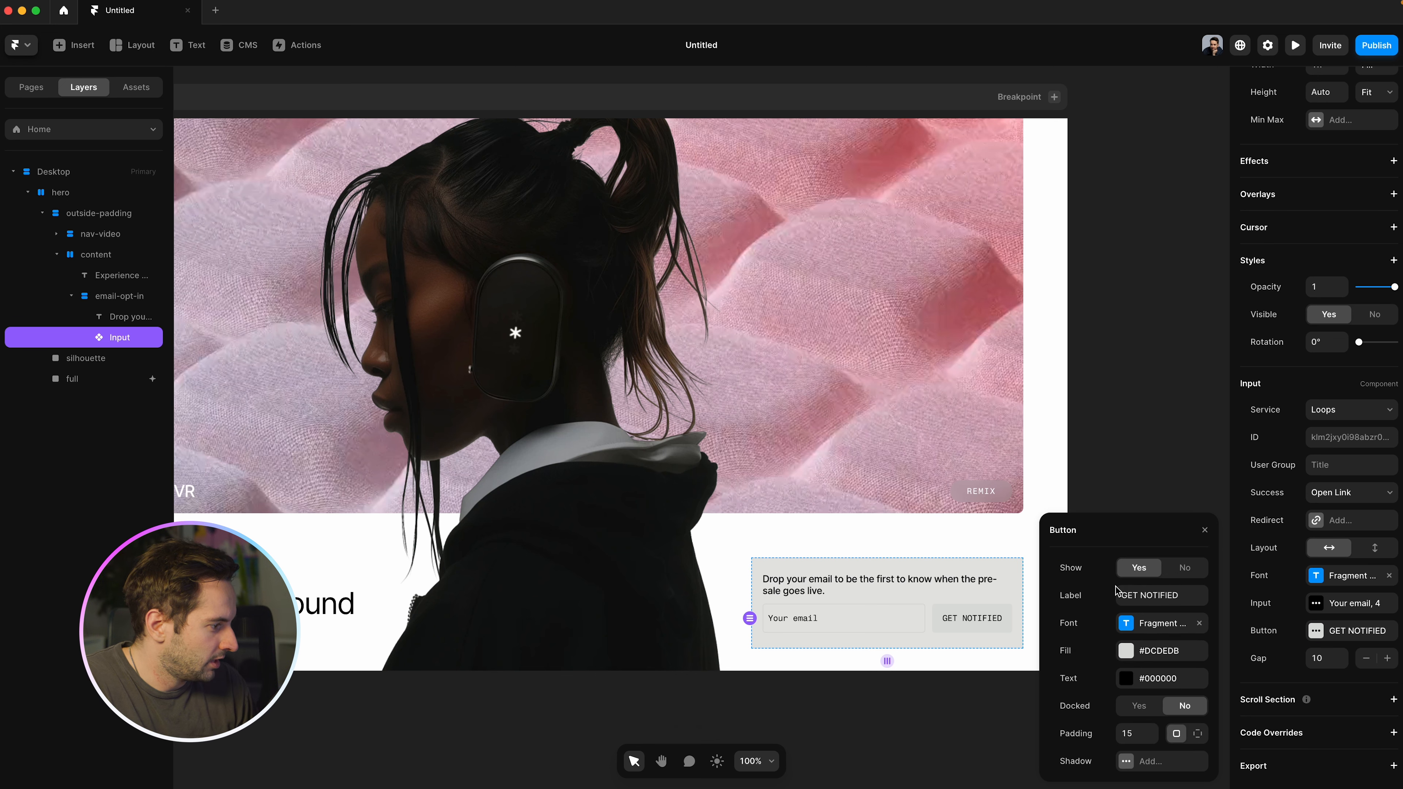
Step: Dock the form button inside the email field and set its width to 104
left_click(1139, 707)
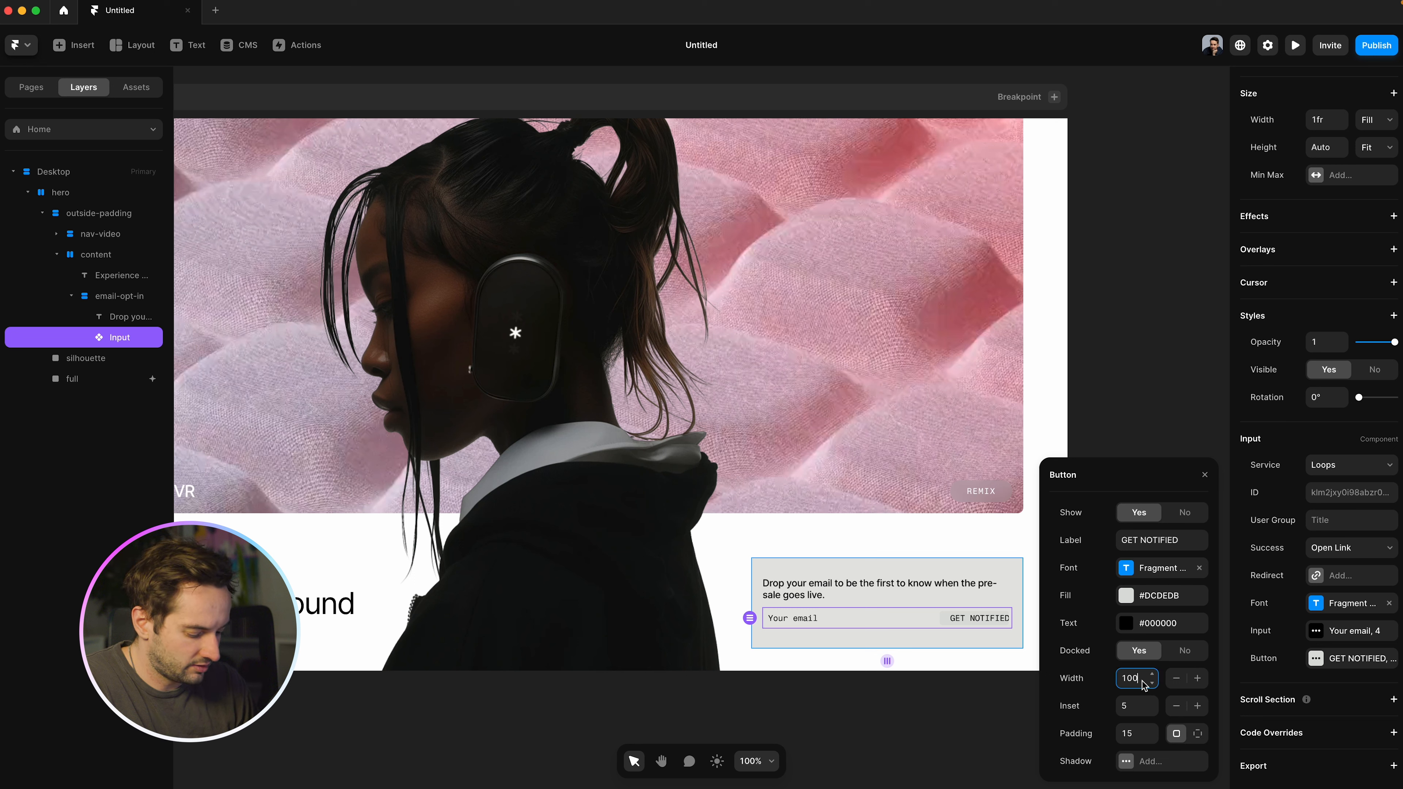
key("BackSpace")
type("4")
key("Return")
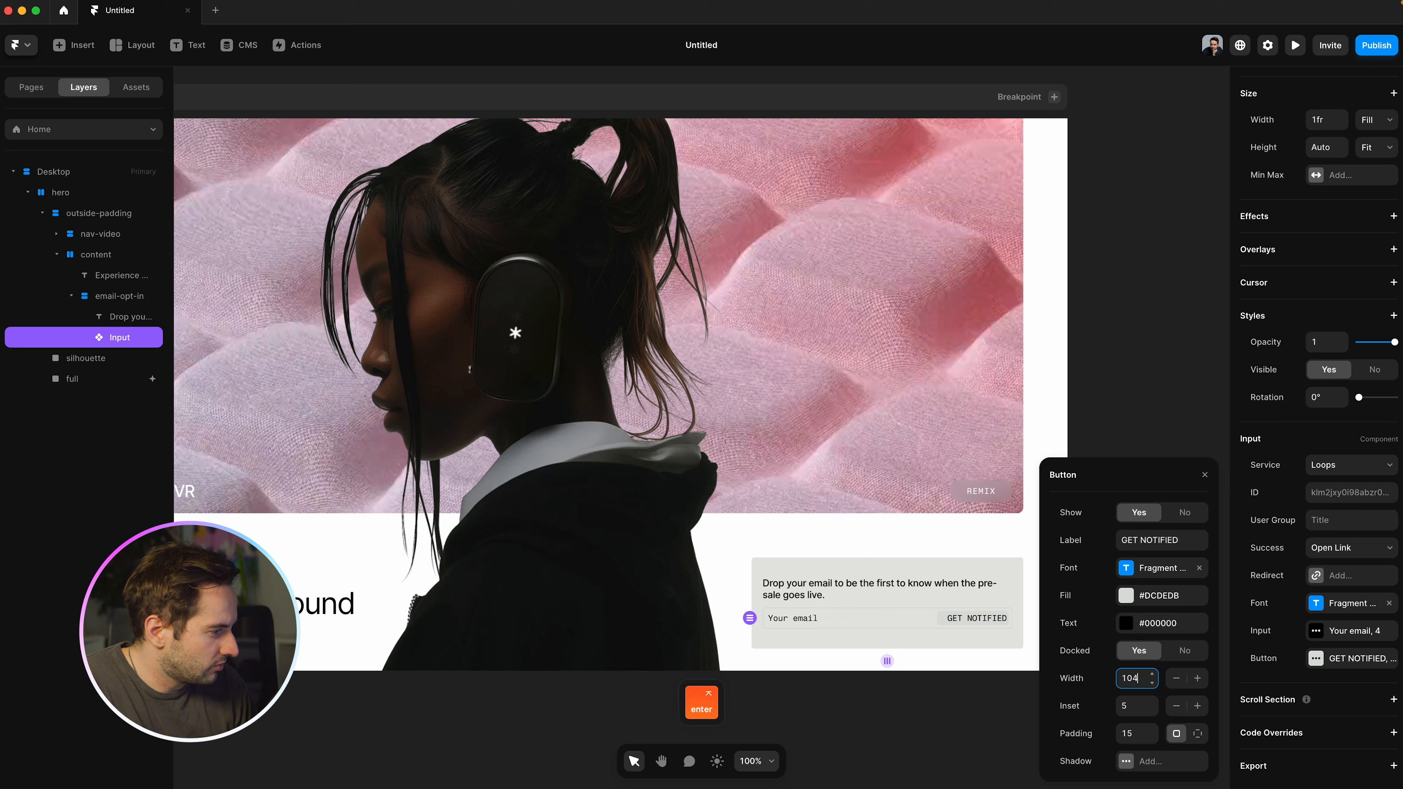
Step: Set the docked form button's inset to 8 and its padding to 8
left_click(1137, 706)
type("4")
key("Return")
key("BackSpace")
type("8")
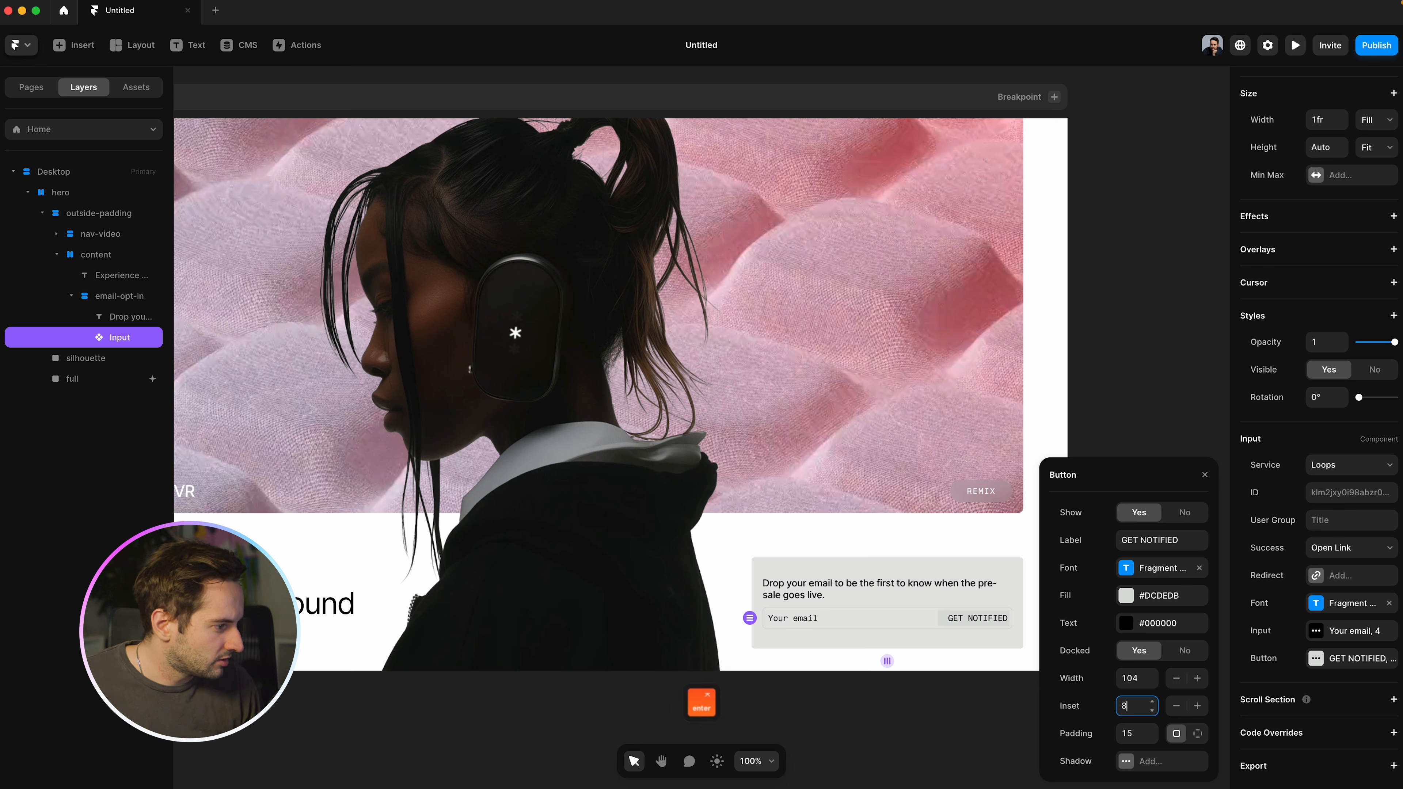
key("Return")
left_click(1132, 735)
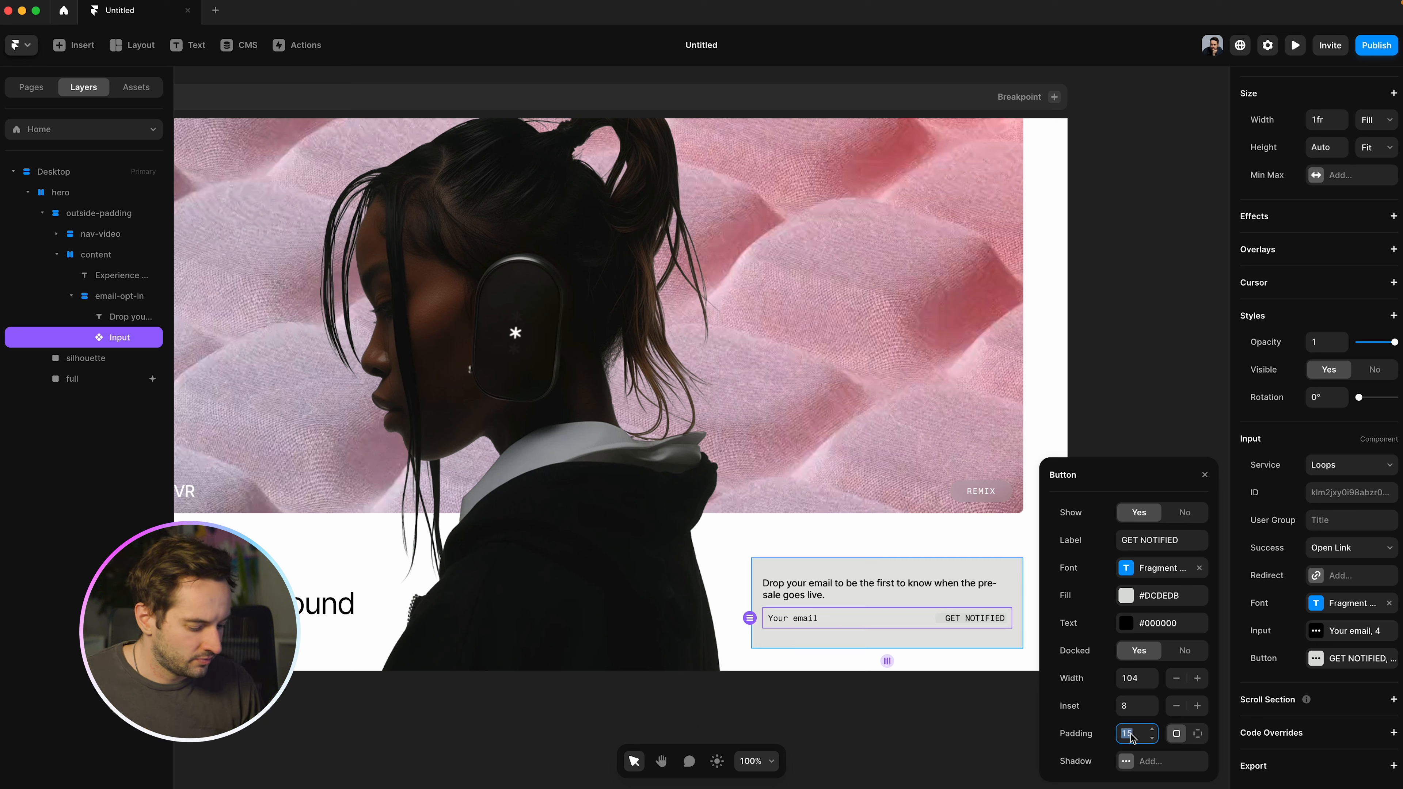
type("8")
key("Return")
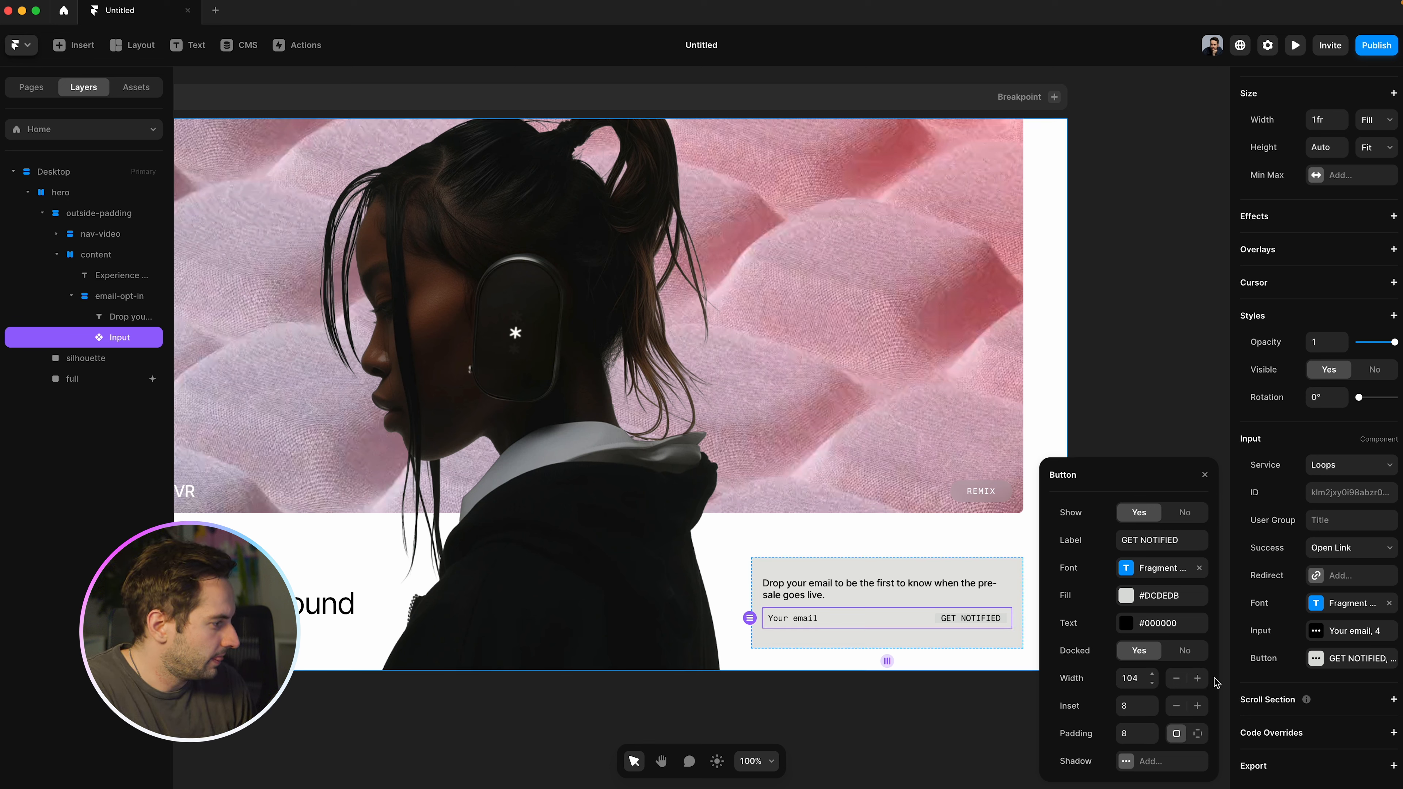
Step: Set the email input field's padding to 12
left_click(1335, 625)
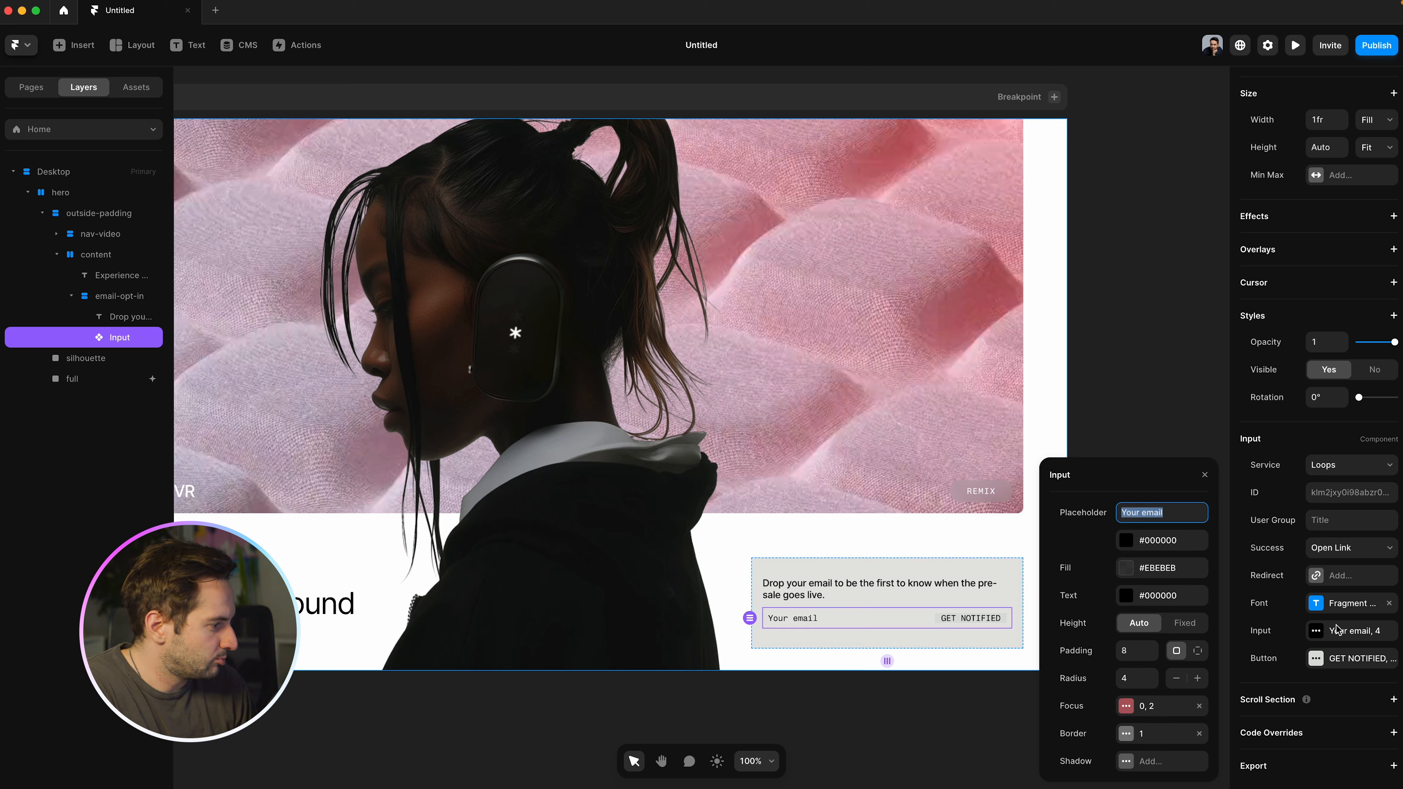
left_click(1138, 651)
type("12")
key("Return")
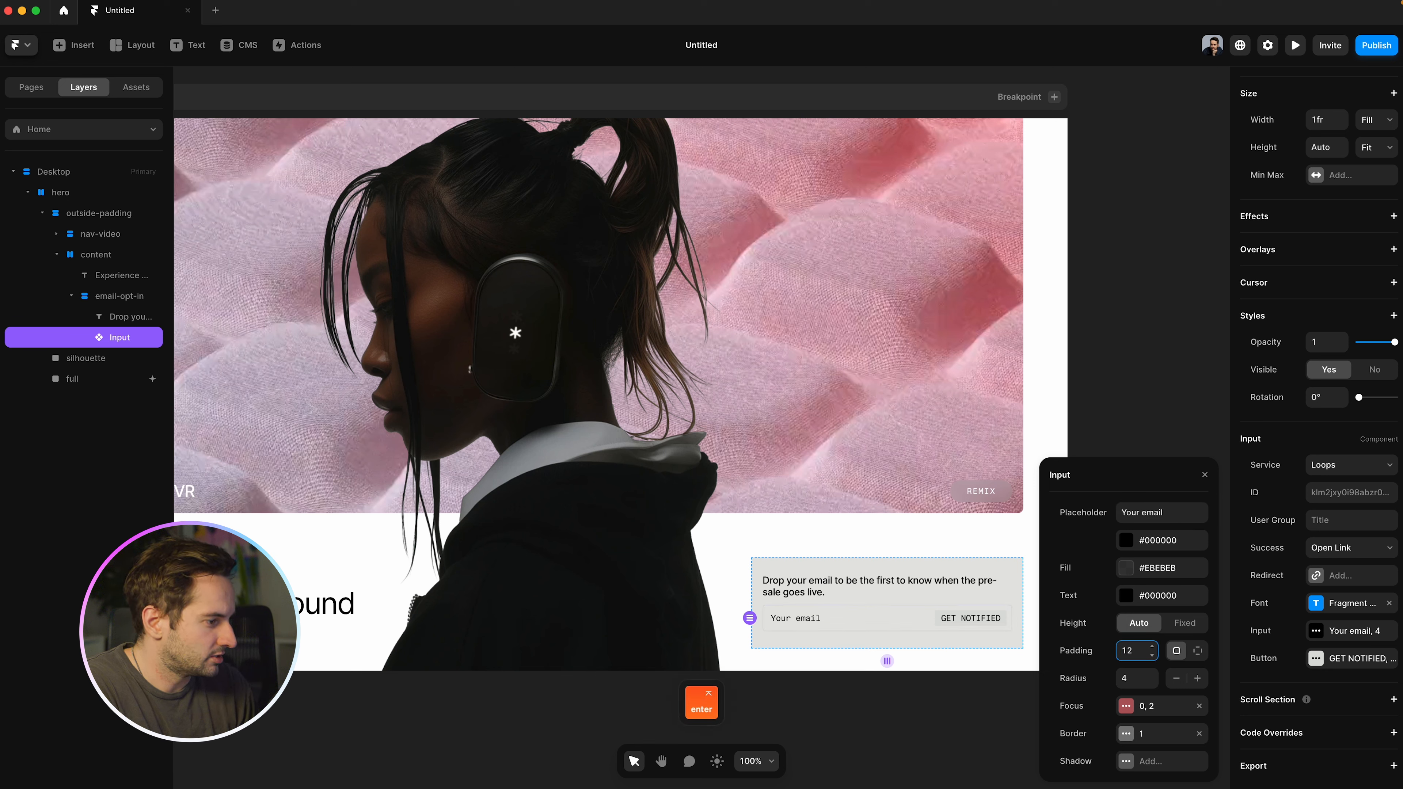
left_click(984, 705)
left_click(1006, 619)
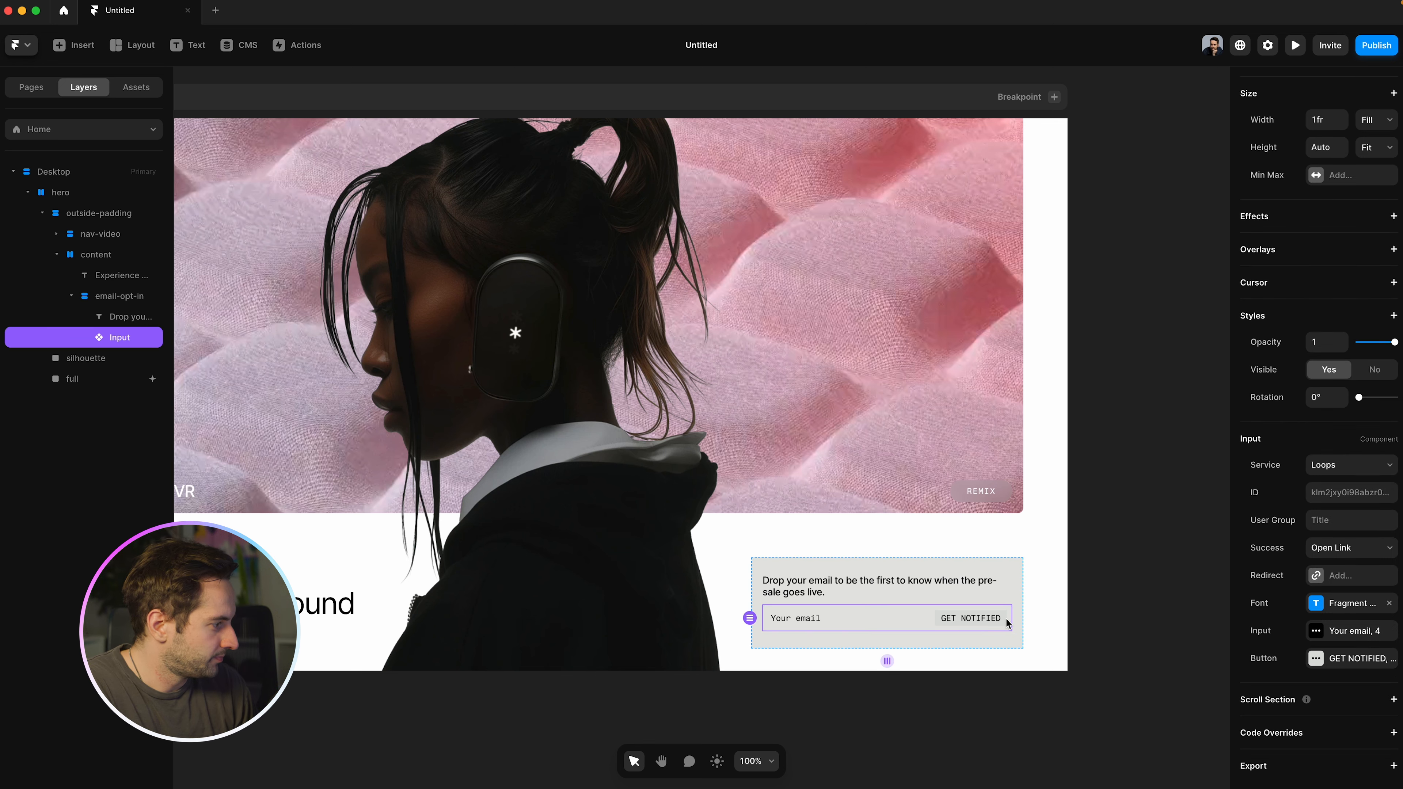
left_click(1099, 603)
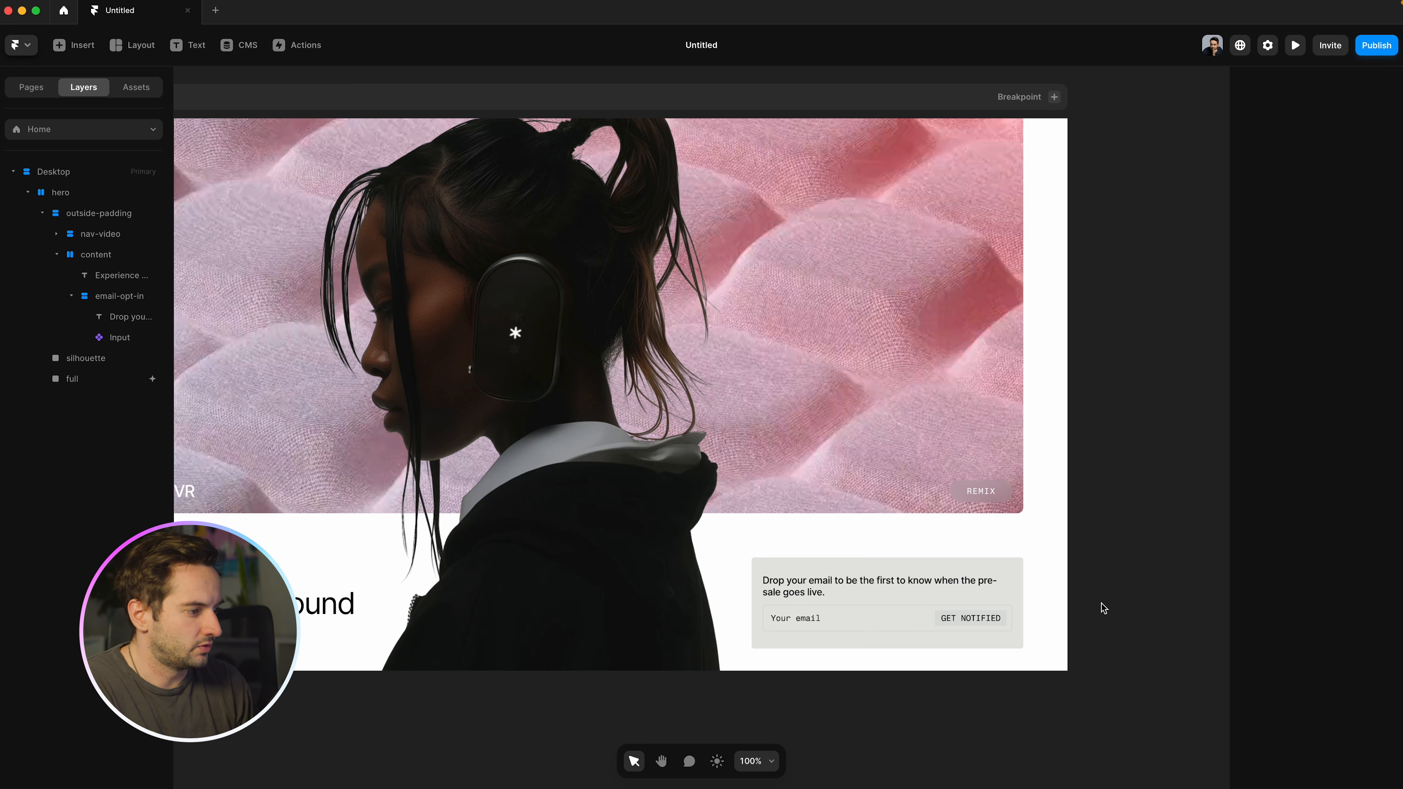
Step: Distribute the contents of the email-opt-in stack with space between them
left_click(938, 635)
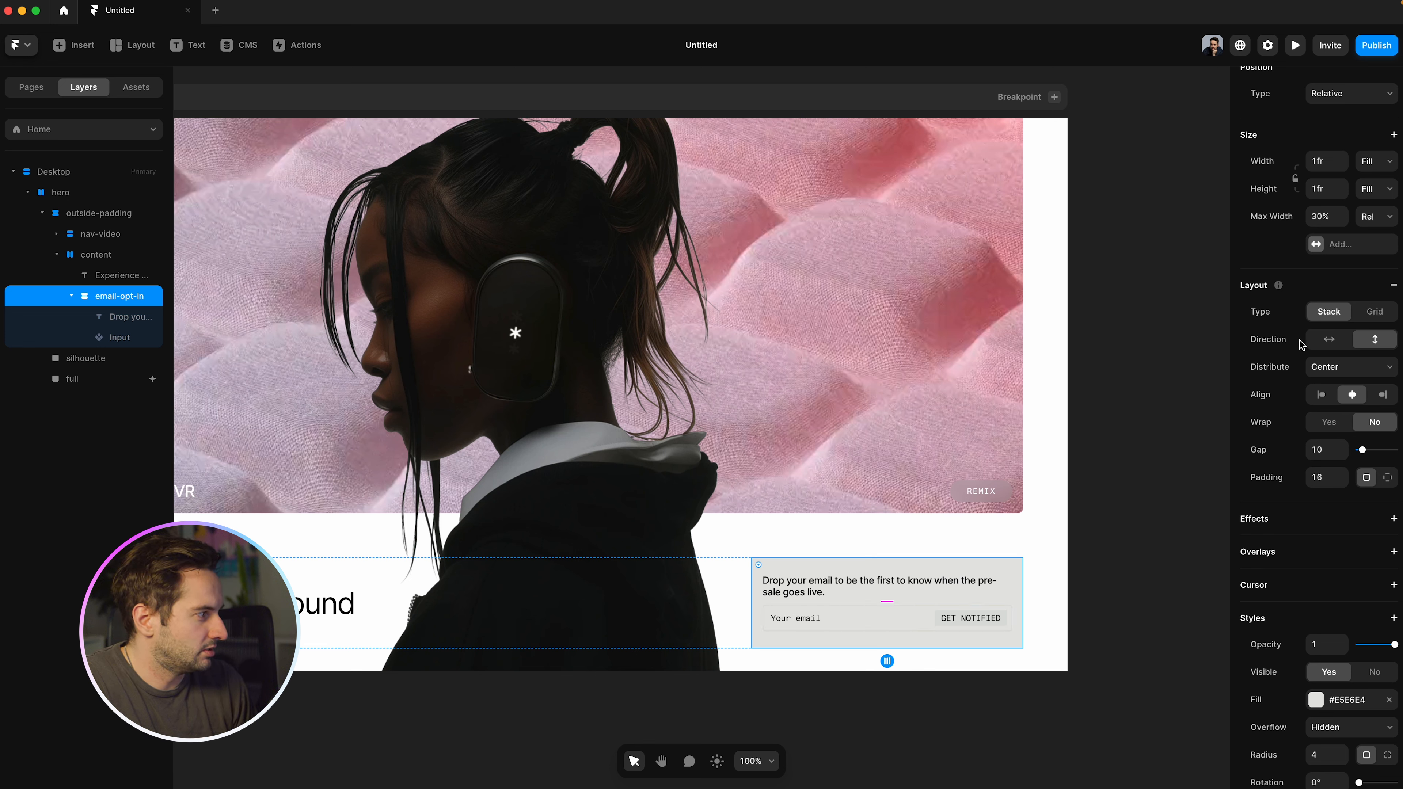
left_click(1328, 368)
left_click(1338, 391)
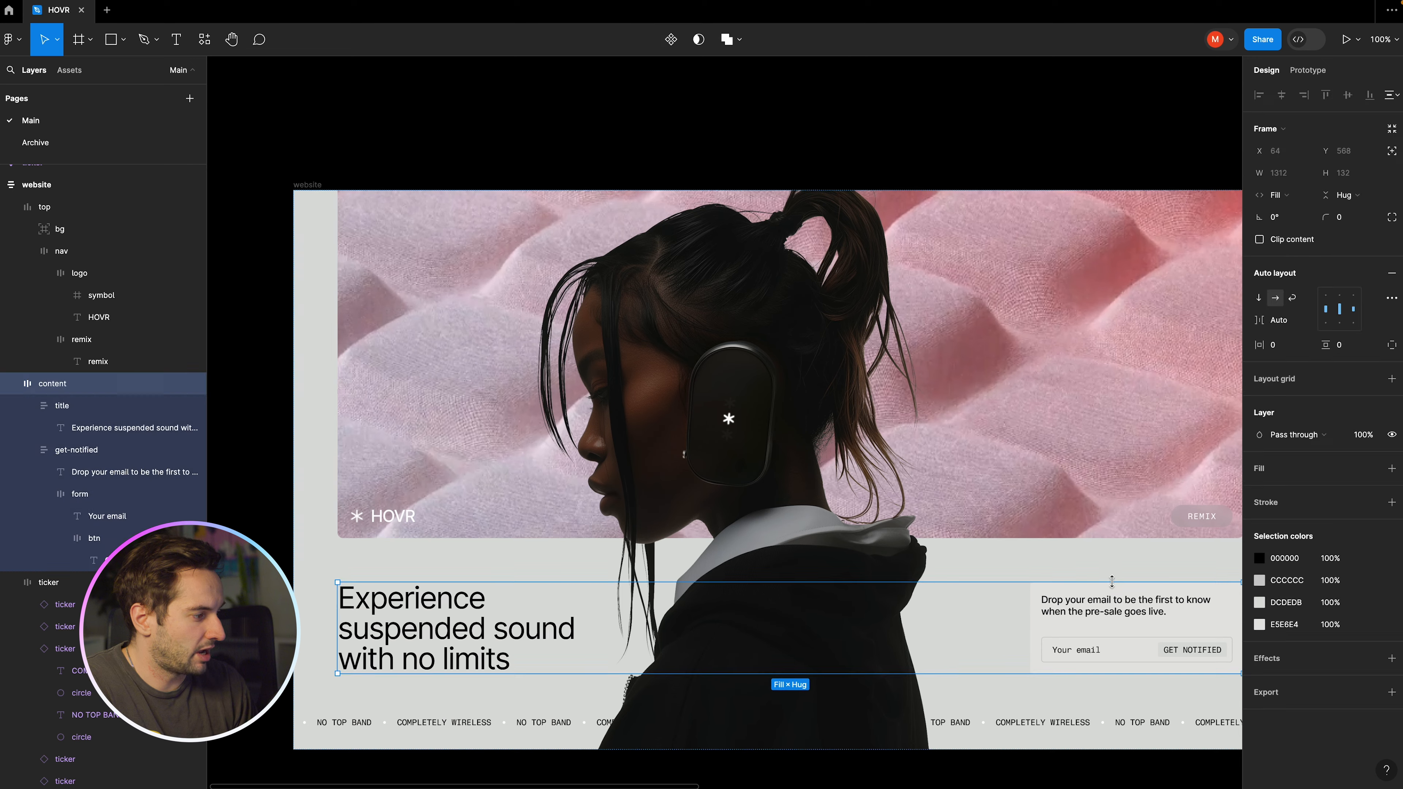
Step: In the Figma design, copy the background fill colour of the website frame
left_click(77, 450)
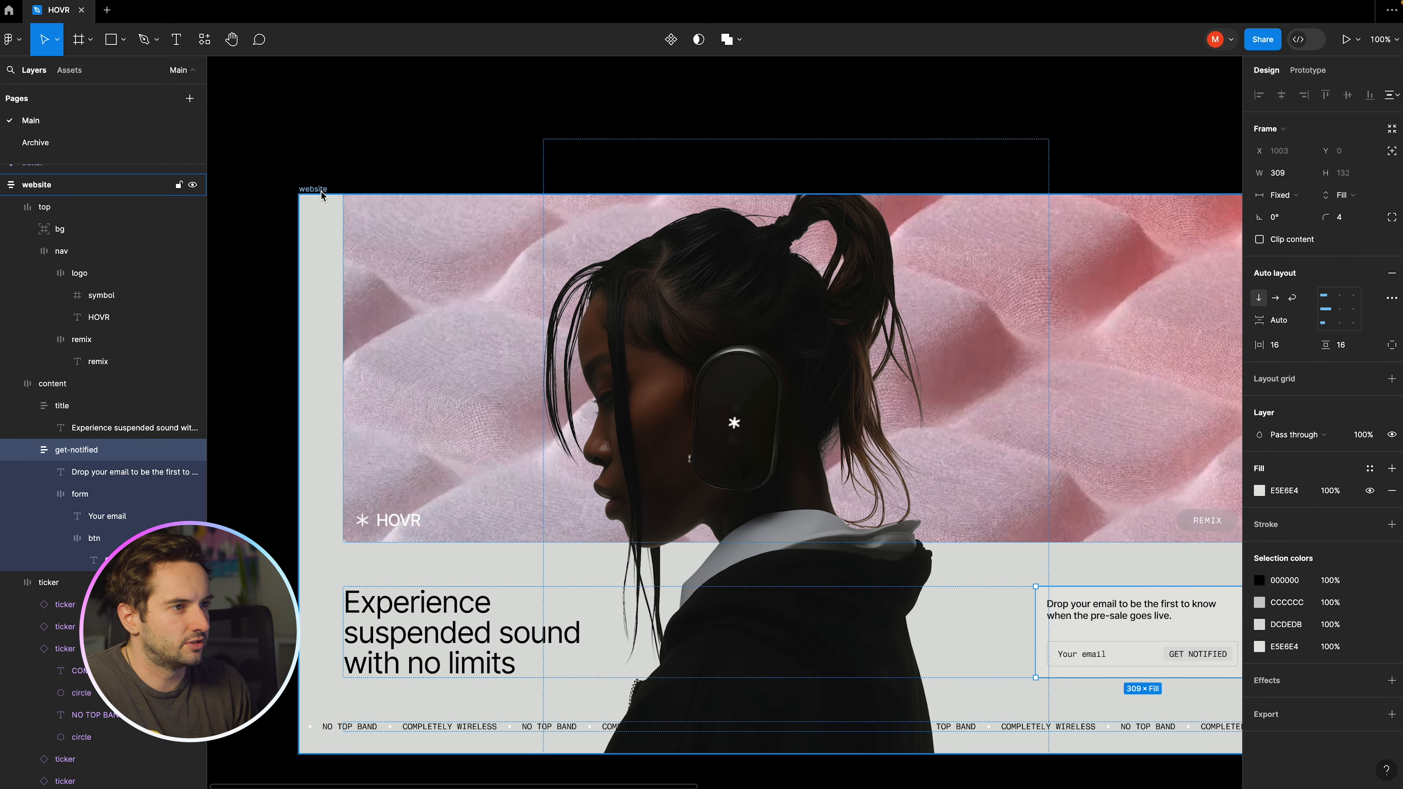
left_click(320, 473)
left_click(1285, 534)
key("super+c")
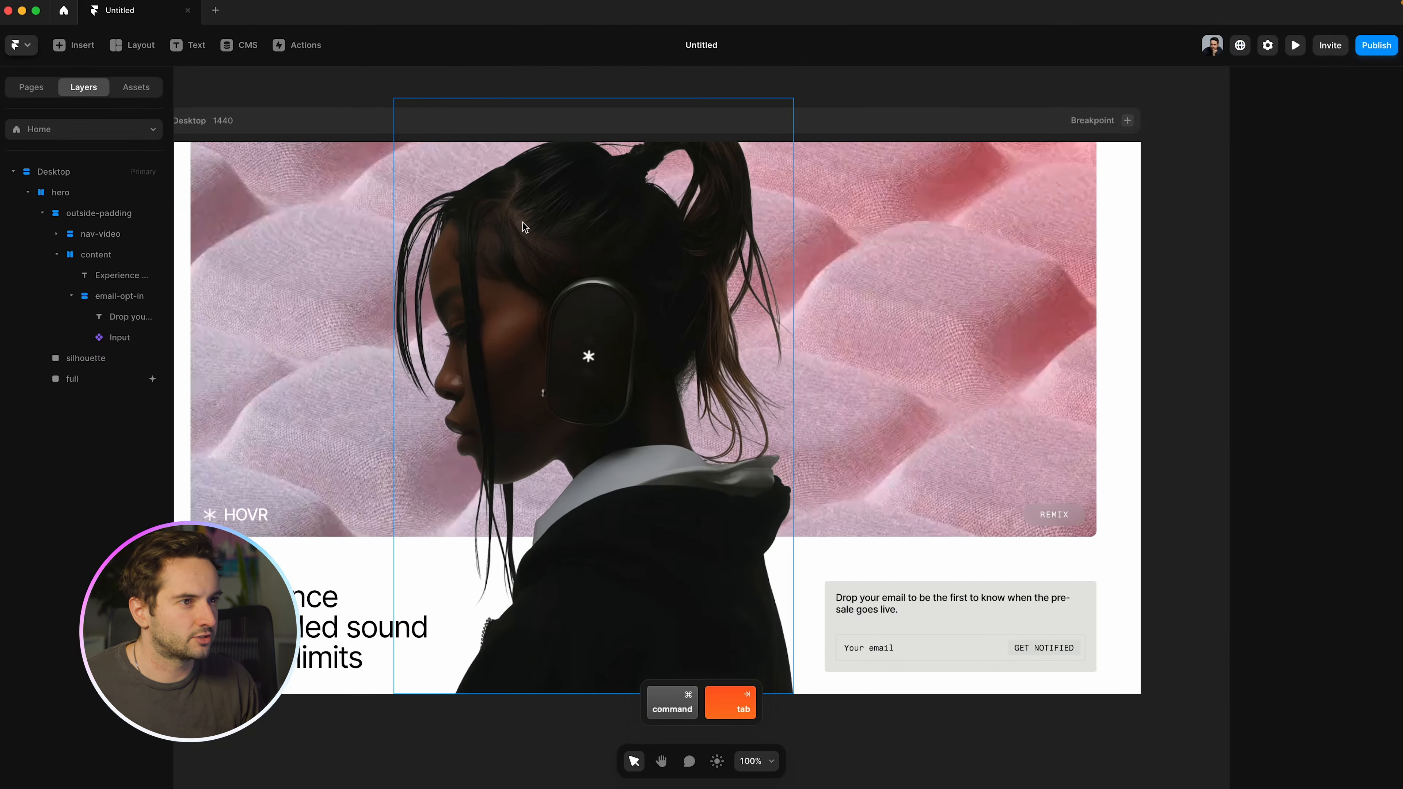
Step: In Framer, set the Desktop breakpoint's background fill to #DCDEDB
left_click(55, 172)
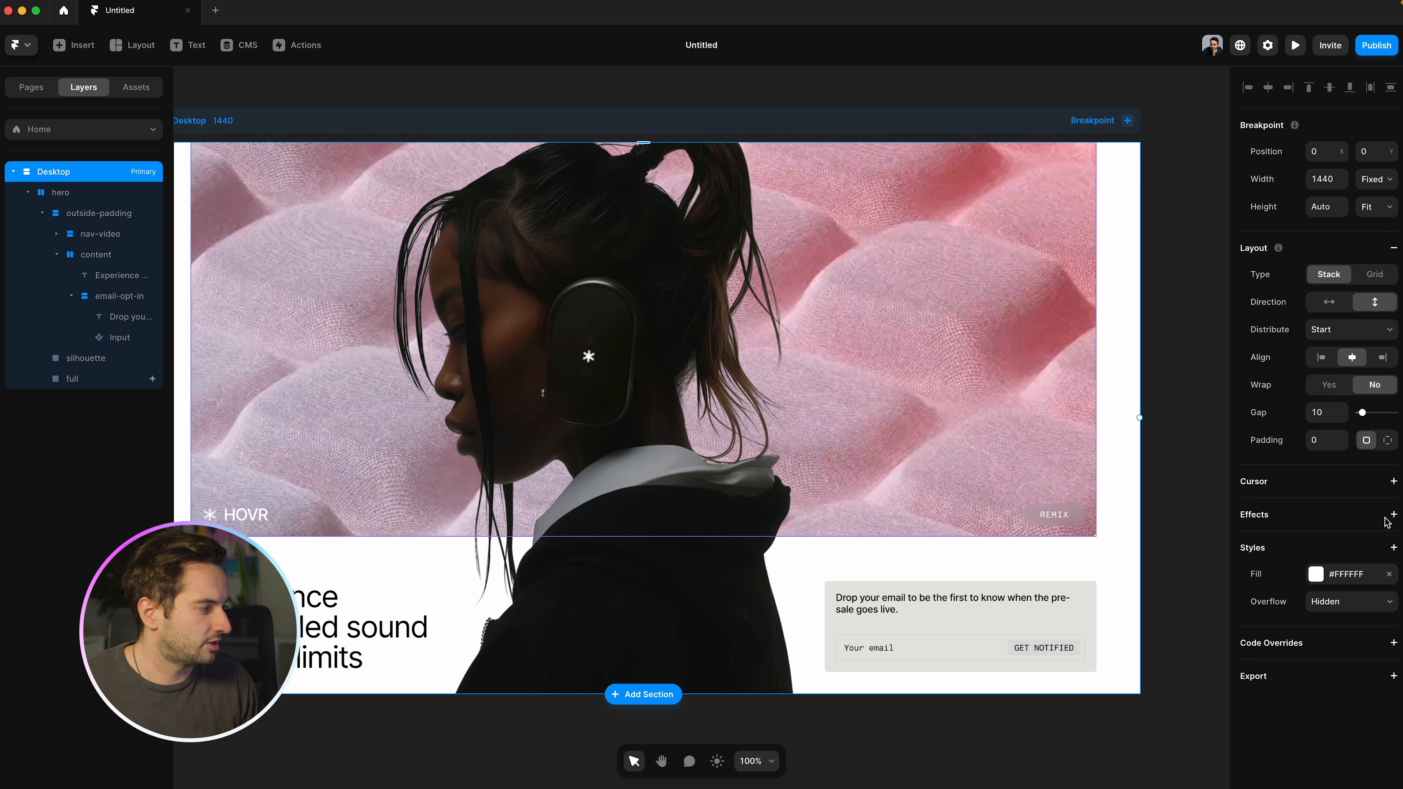
left_click(1317, 573)
key("super+v")
key("Return")
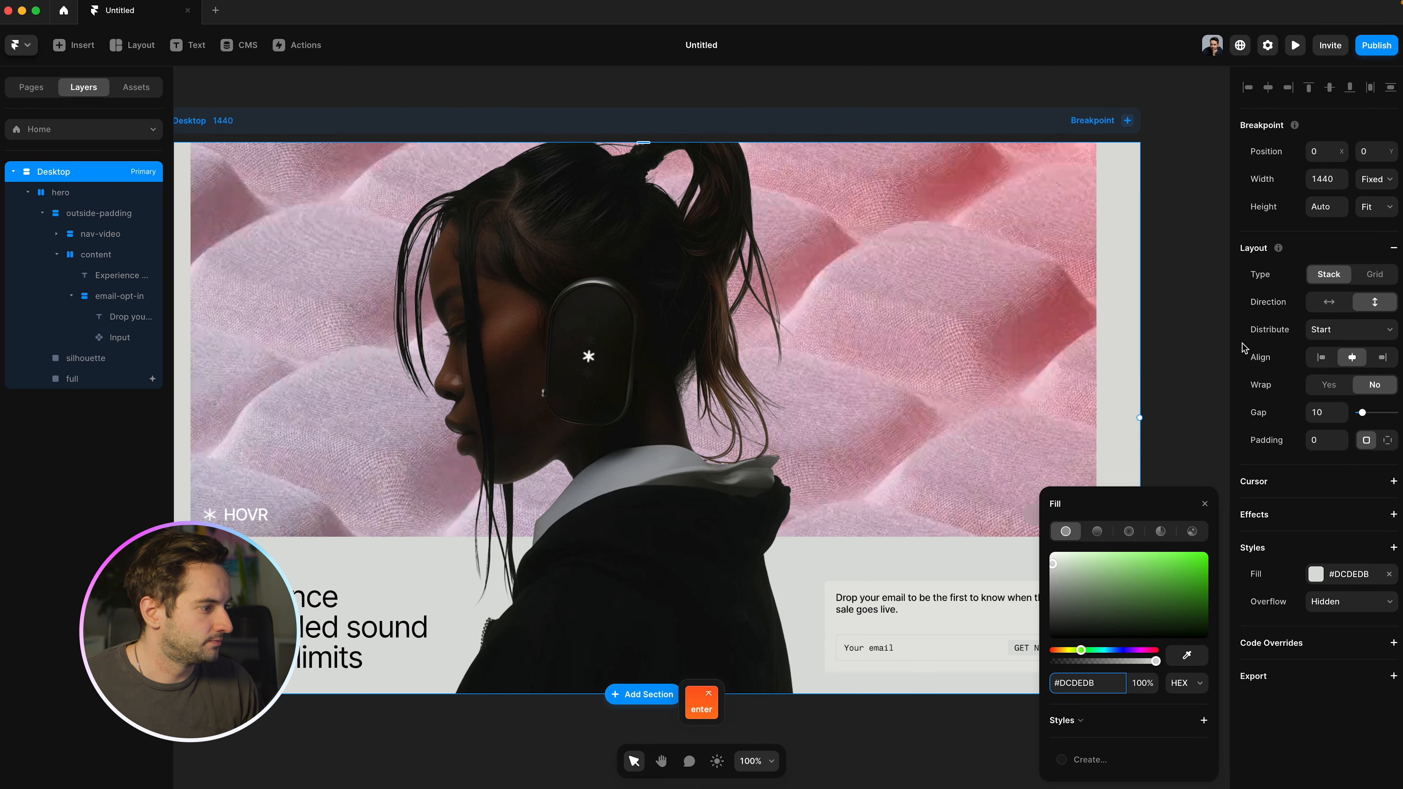
left_click(1202, 339)
scroll(1203, 336, "left", 2)
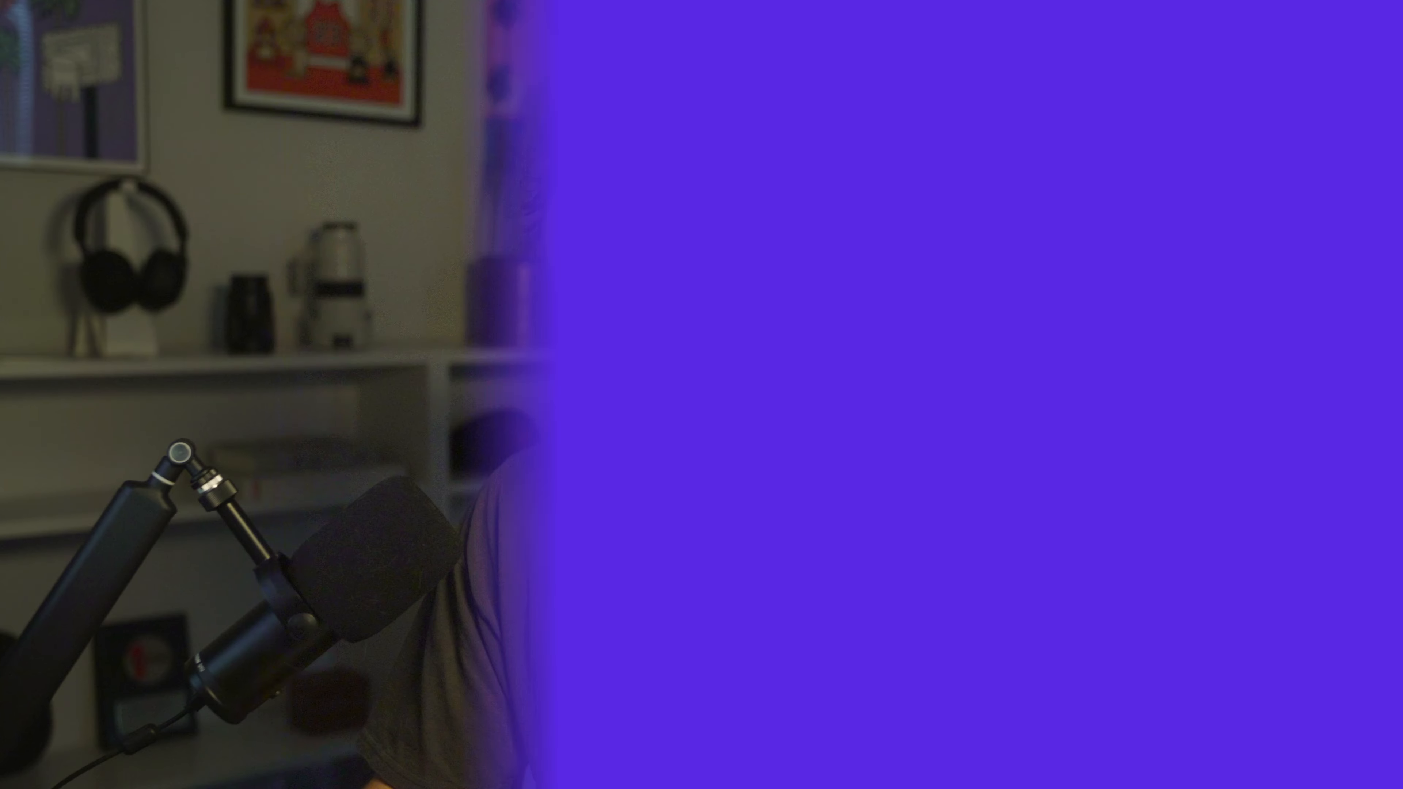
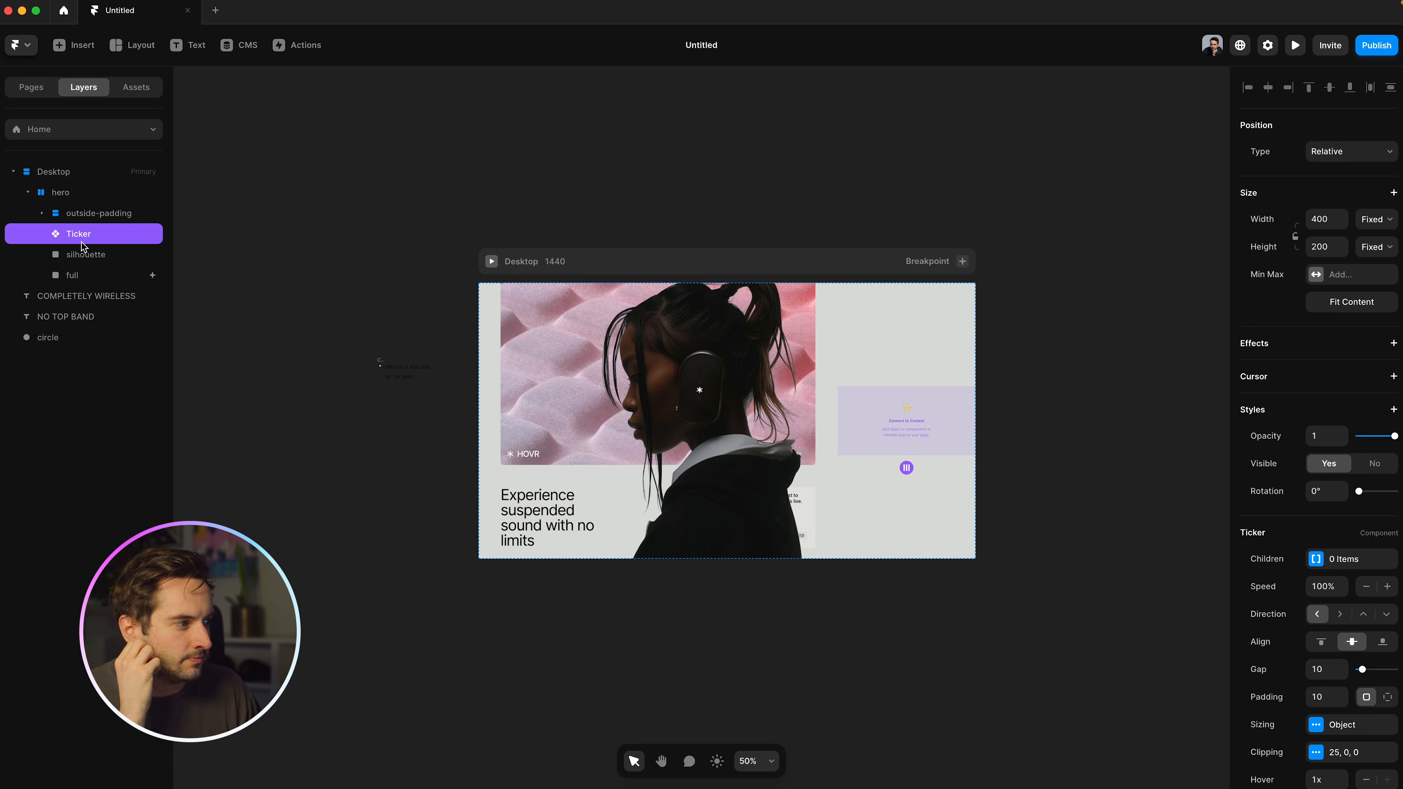
Step: Change the hero stack's direction to vertical
left_click(66, 205)
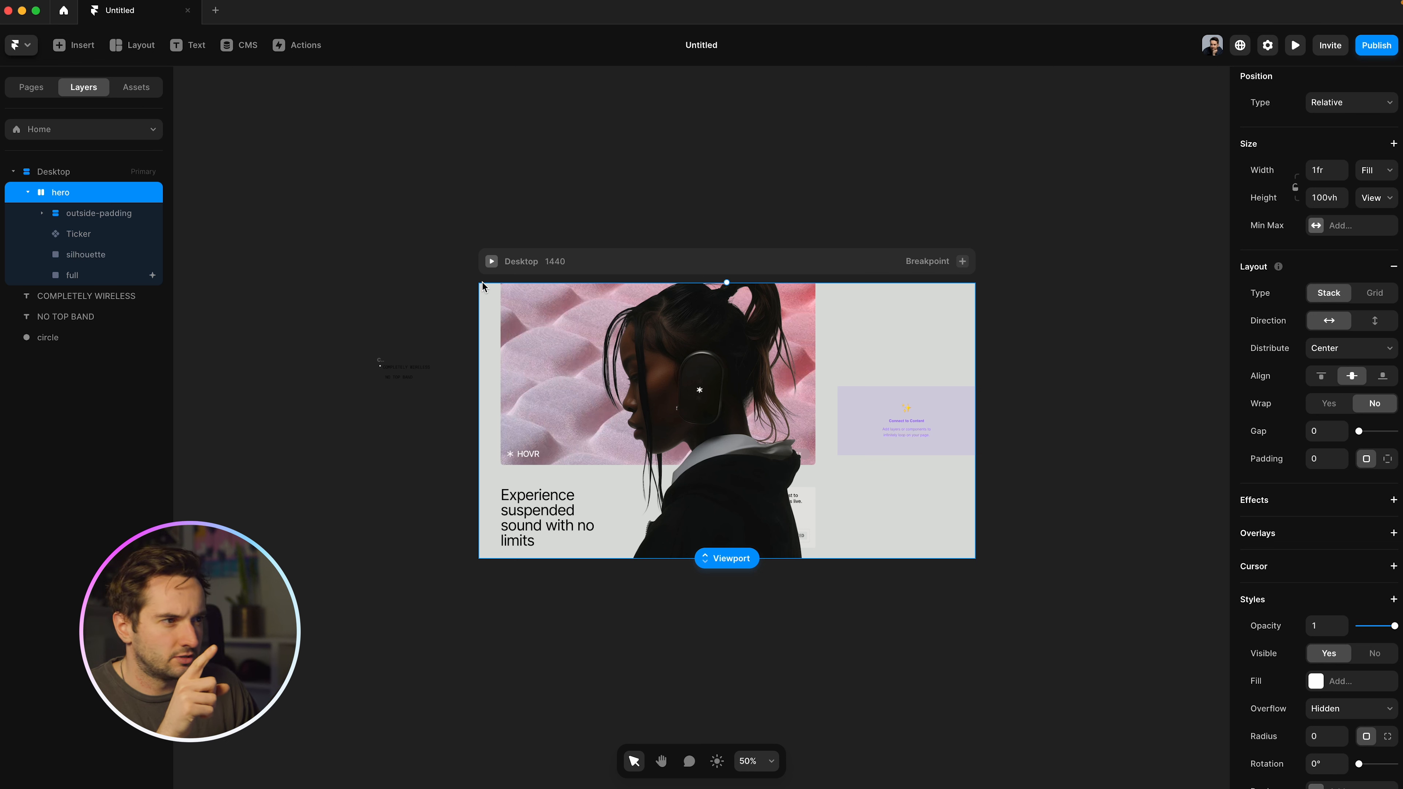
left_click(1375, 322)
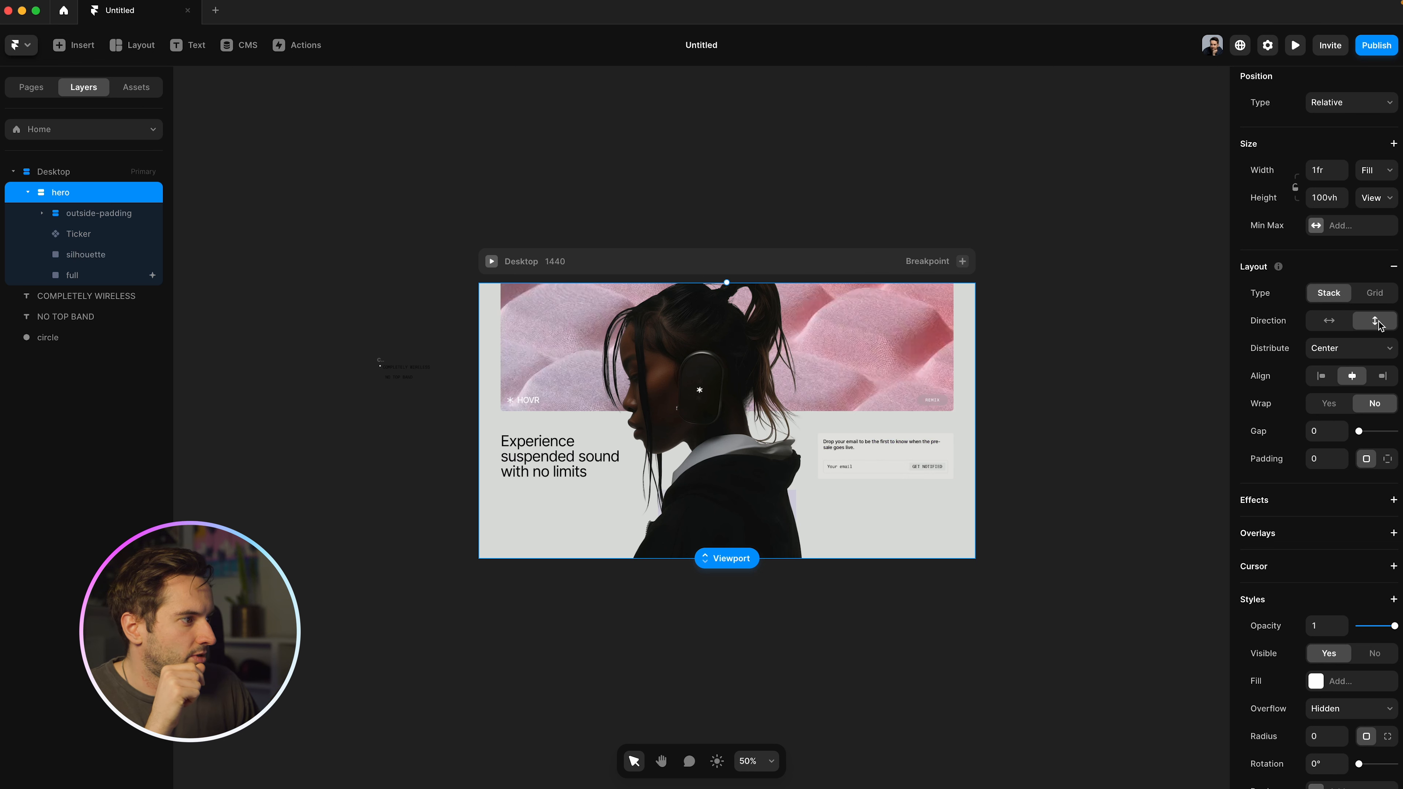
Step: Set the Ticker's width to Fill and its fixed height to 24
left_click(95, 234)
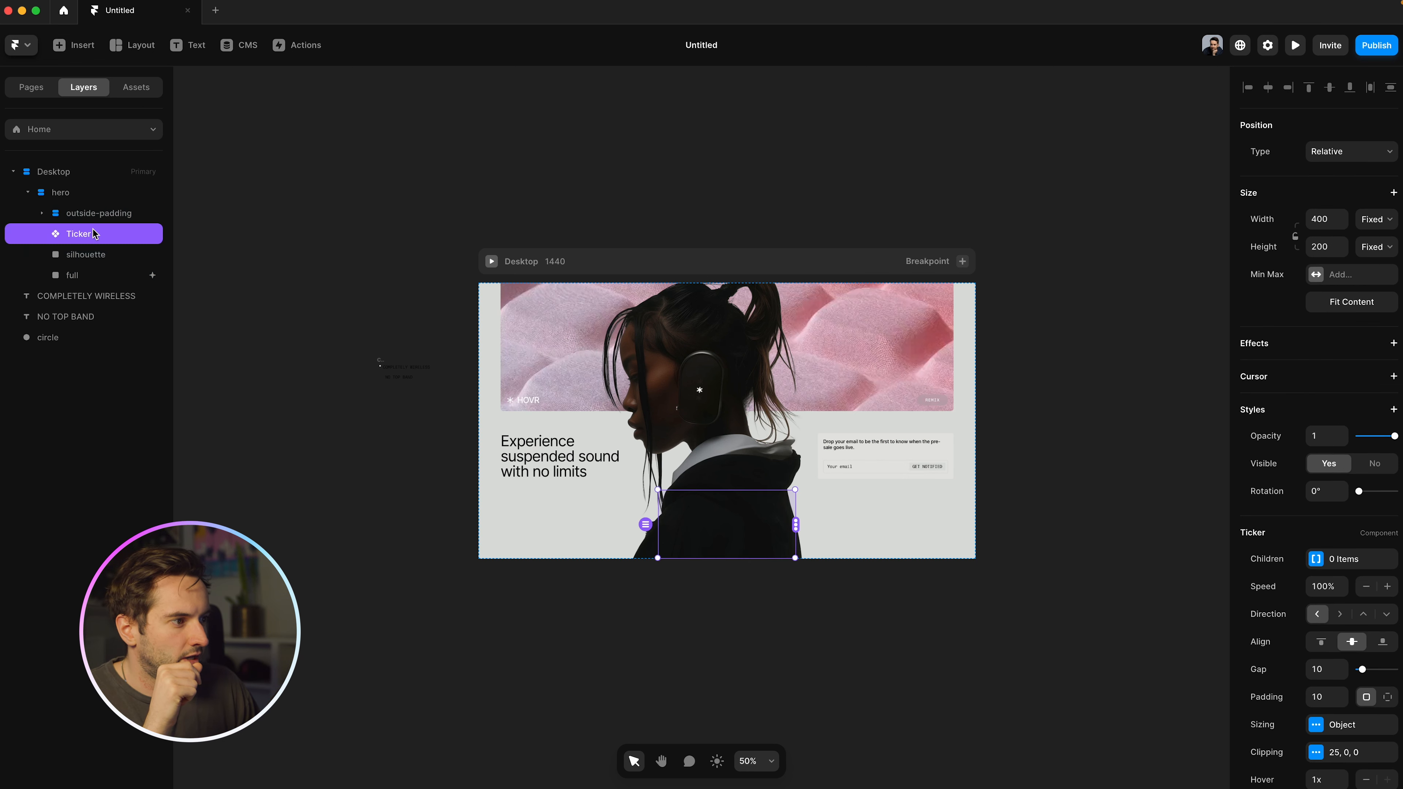
left_click(1375, 219)
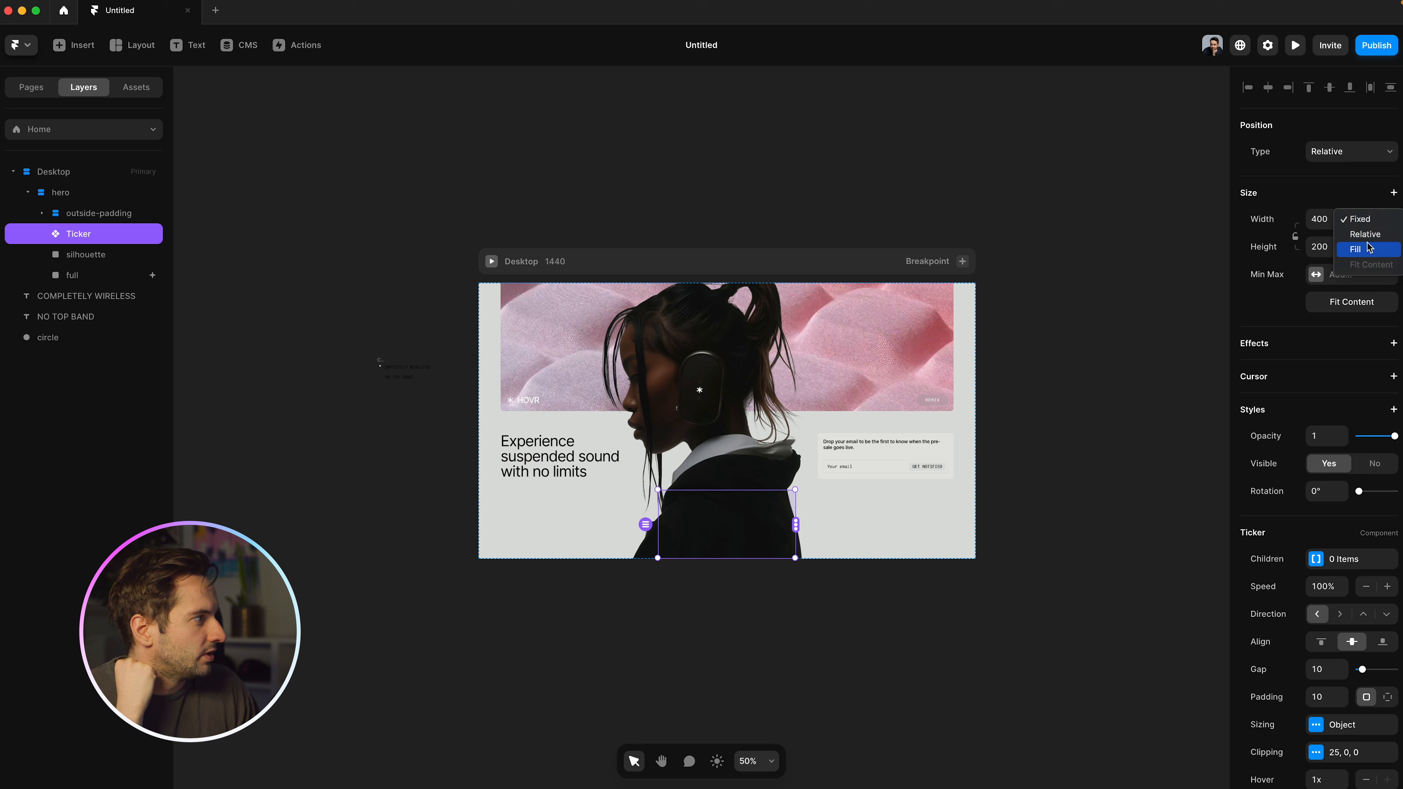
left_click(1344, 248)
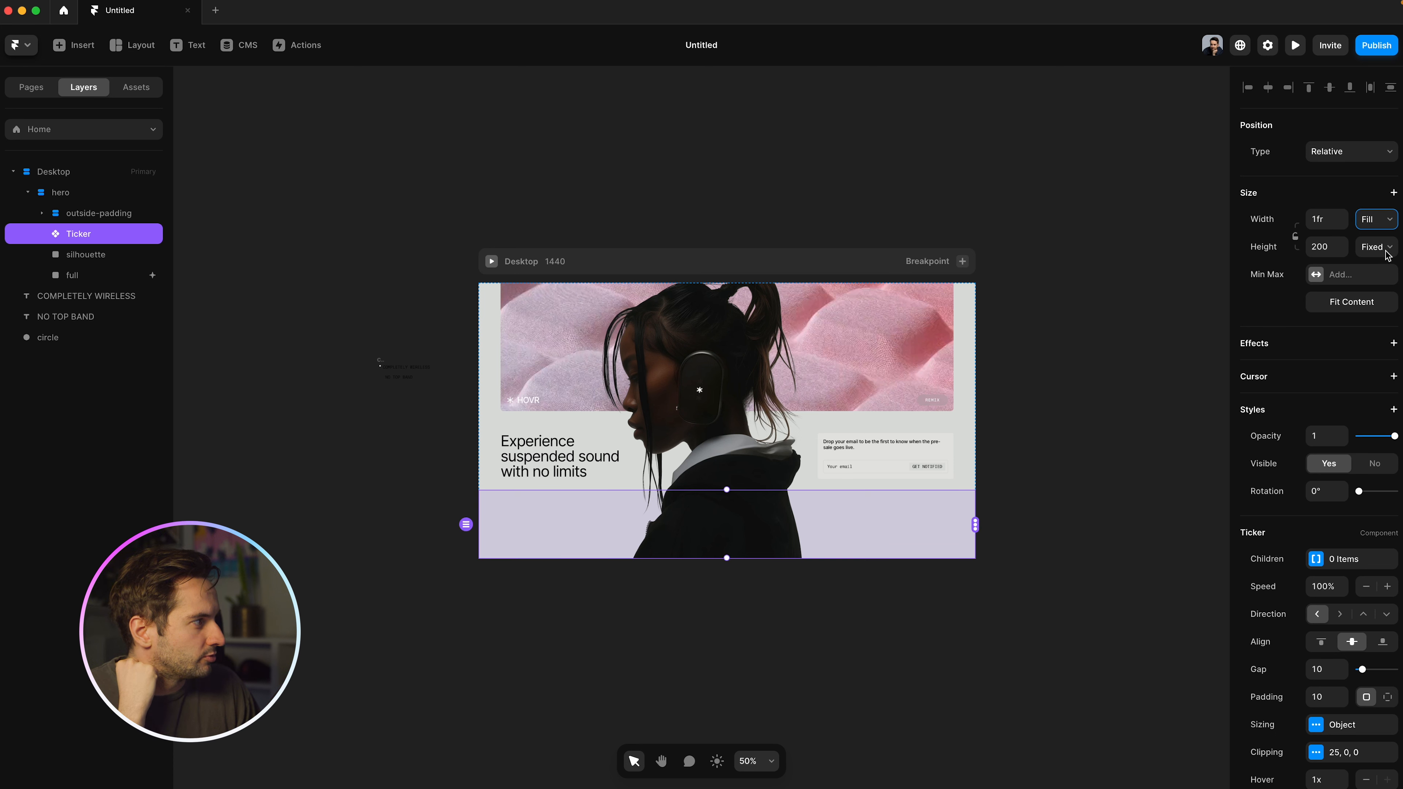
left_click(1331, 251)
type("24")
key("Return")
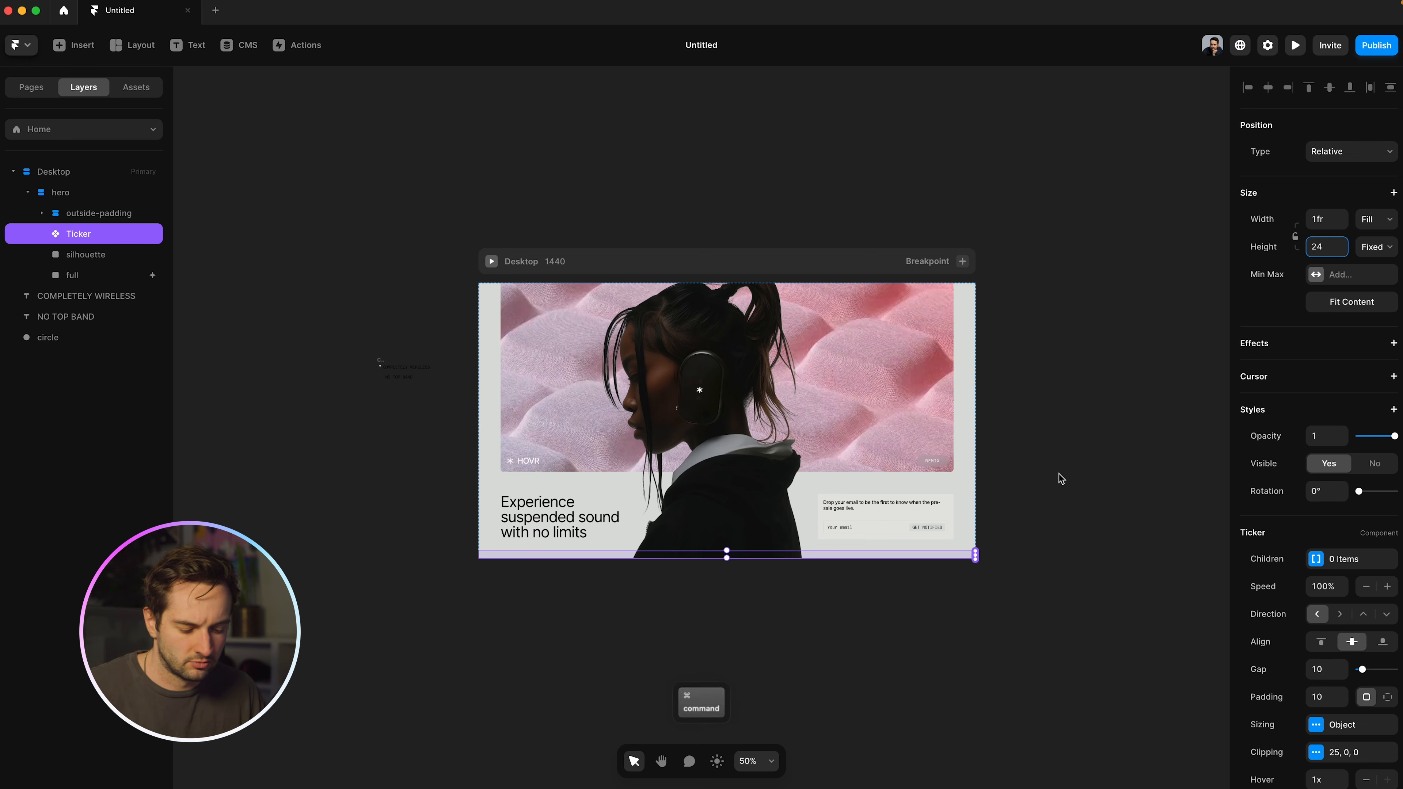
Step: Set the bottom padding of the outside-padding stack to 0
key("shift+0")
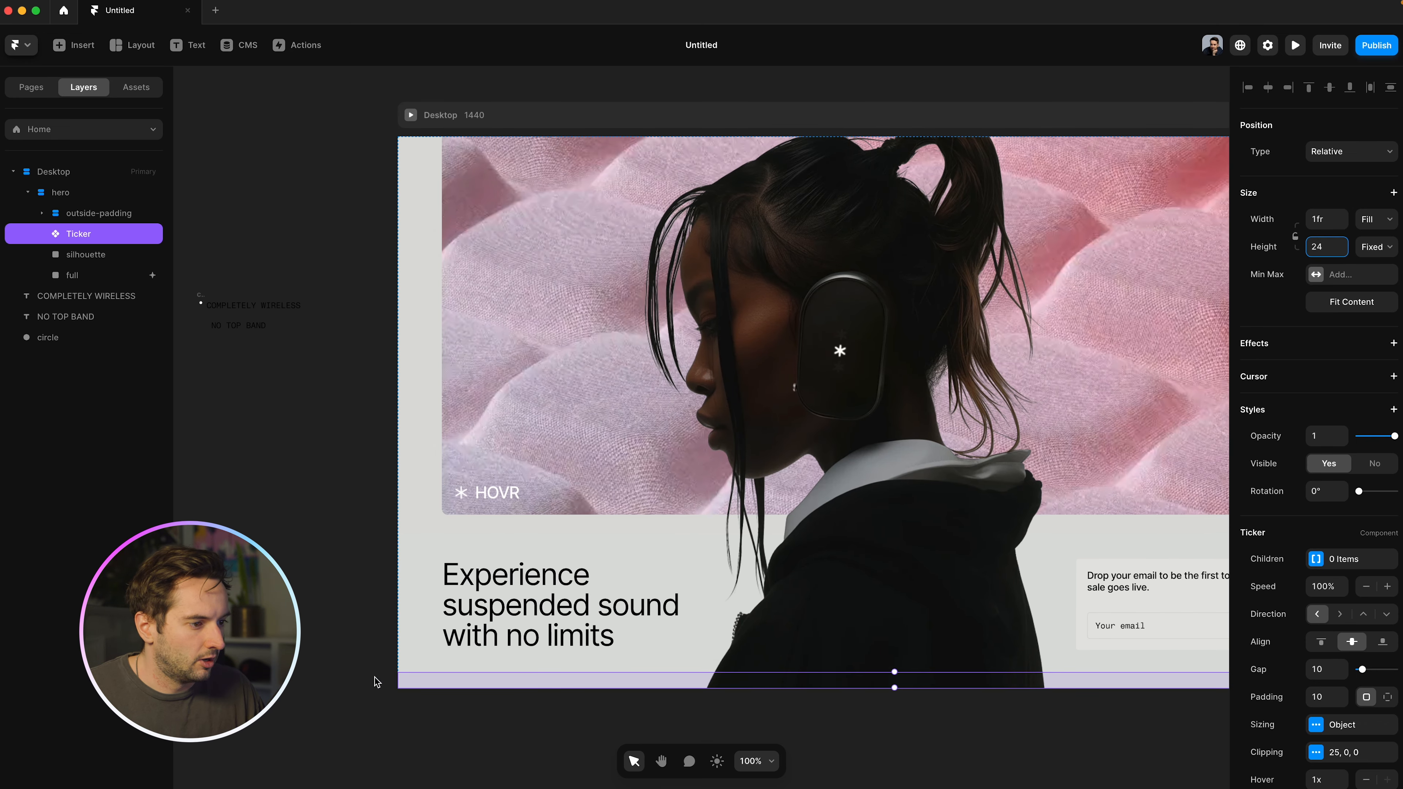
left_click(81, 218)
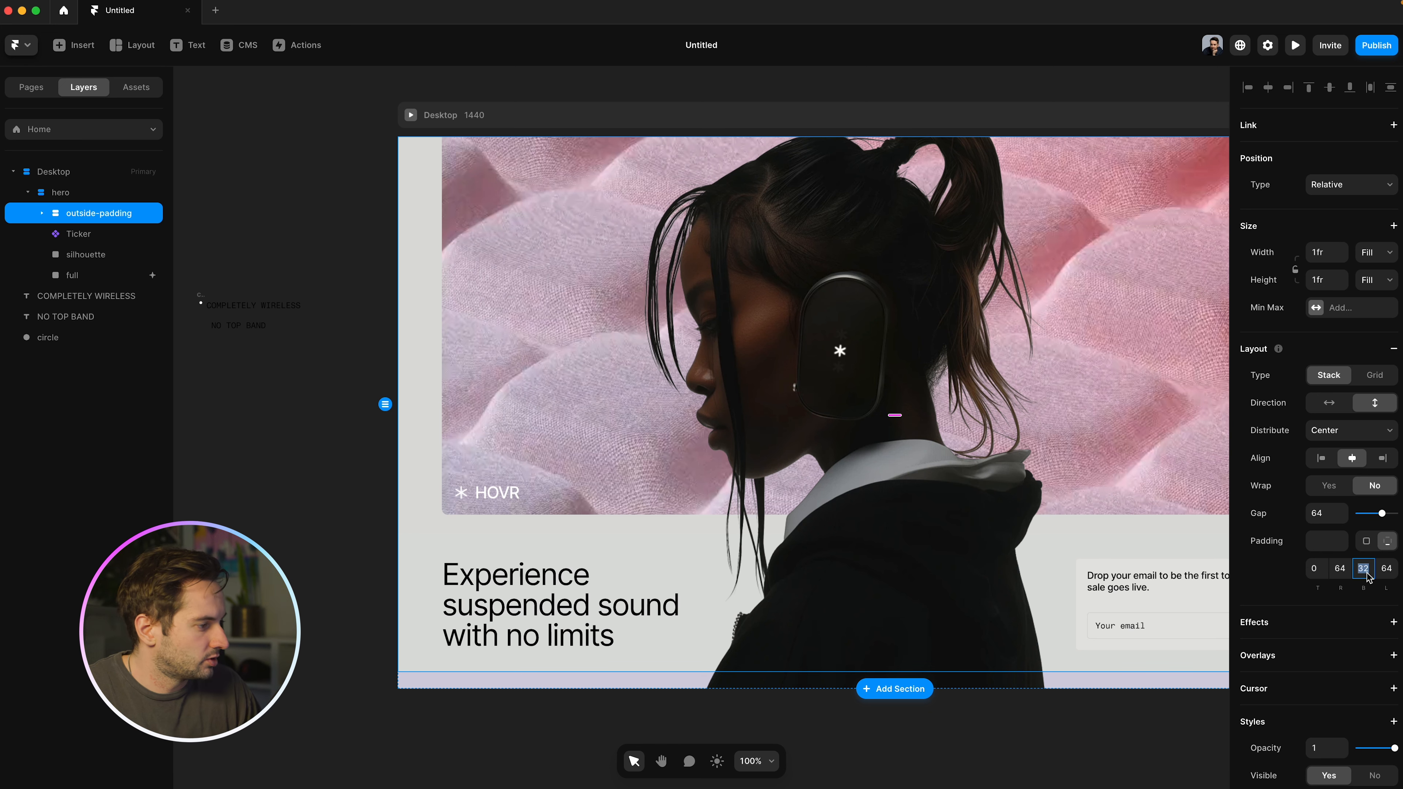
type("0")
key("Return")
Step: Give the hero stack individual side padding with a bottom padding of 32
left_click(87, 193)
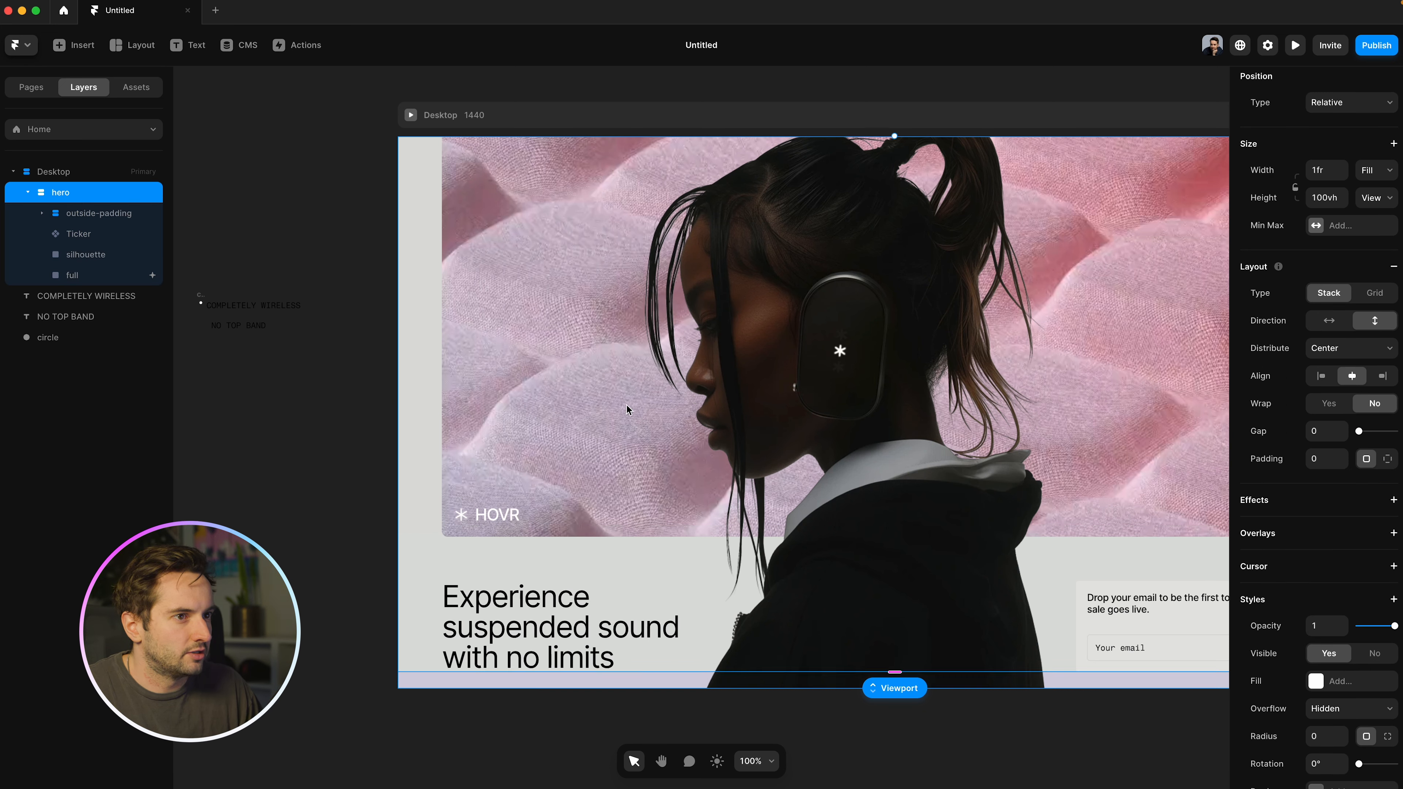
left_click(1386, 461)
type("32")
key("Return")
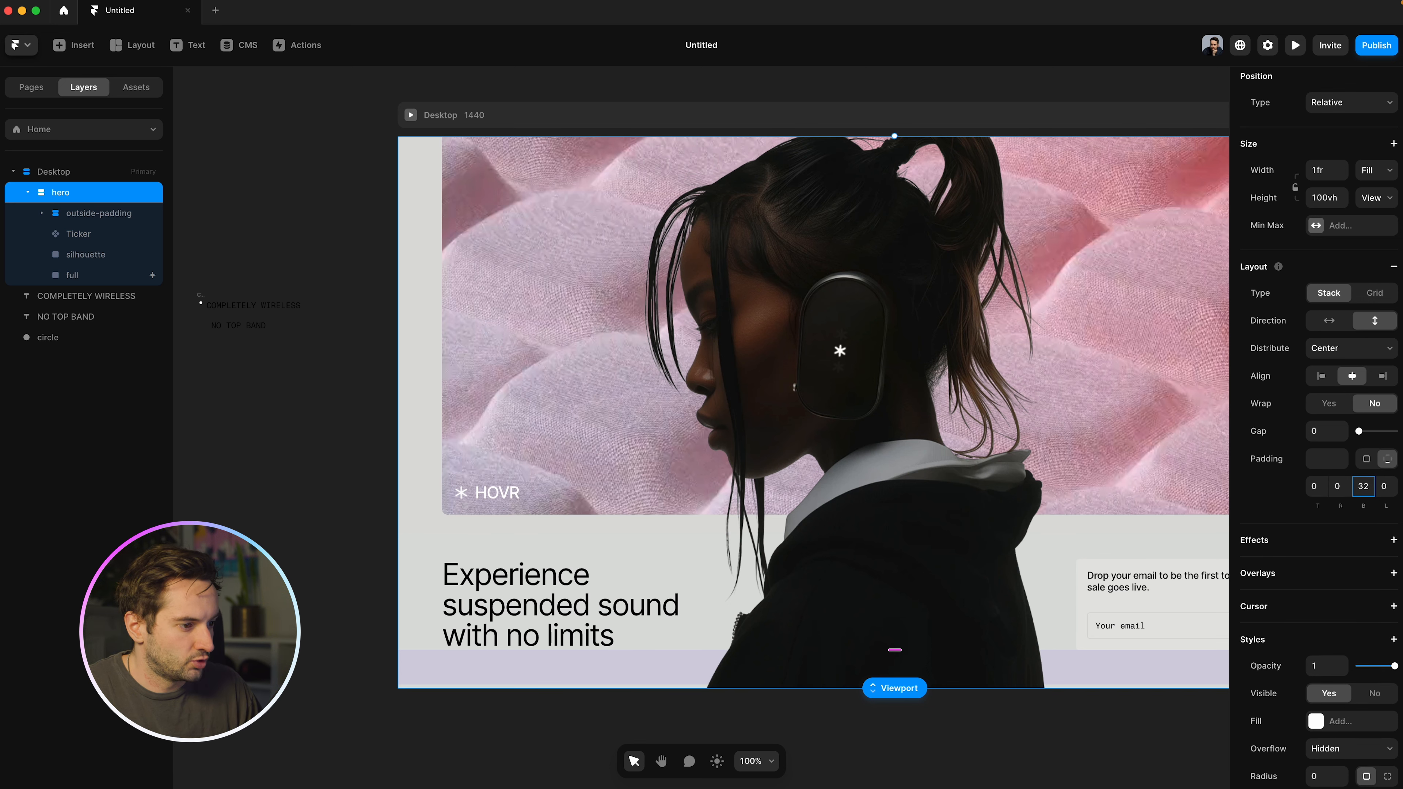
left_click(553, 708)
Step: Add the circle layer to the Ticker's children
left_click(514, 657)
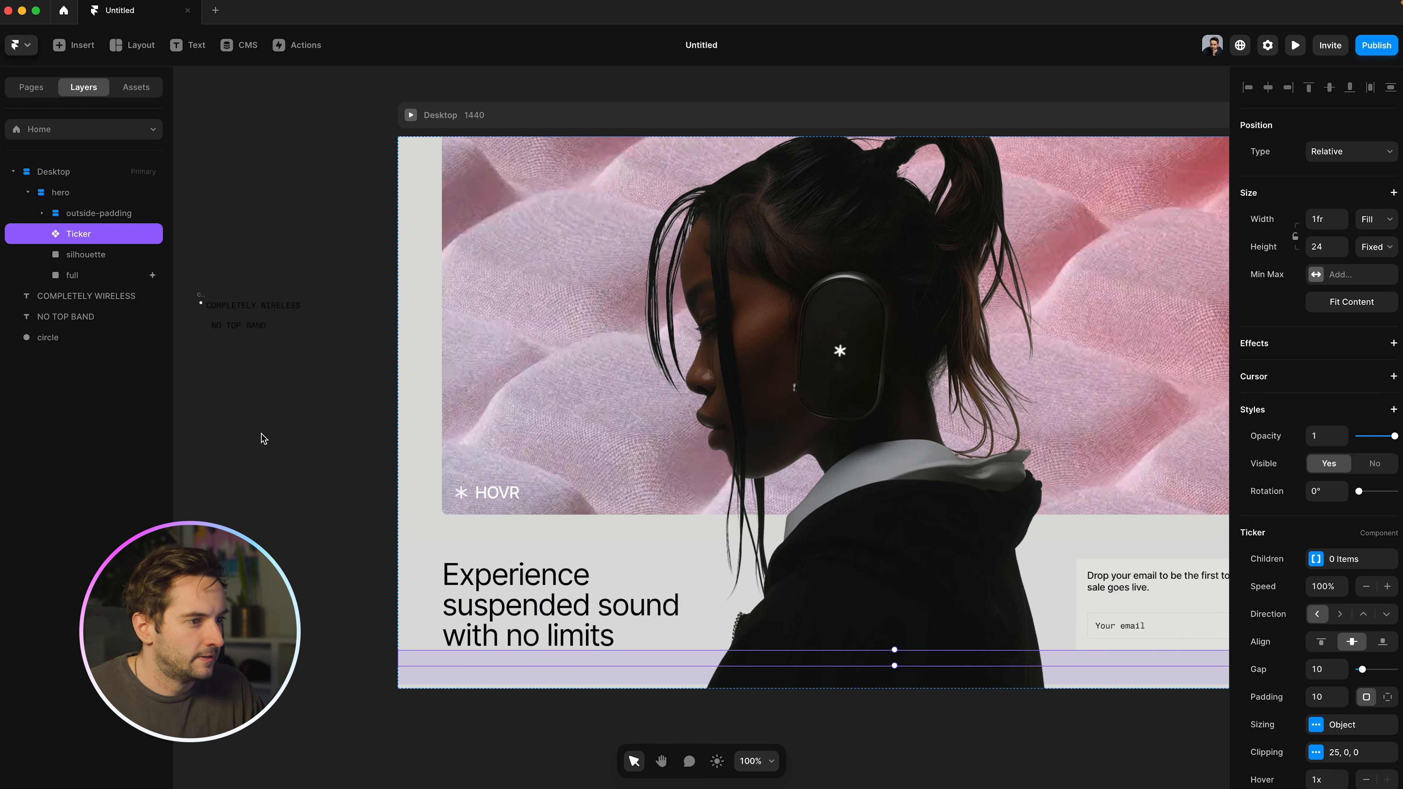
key("super+minus")
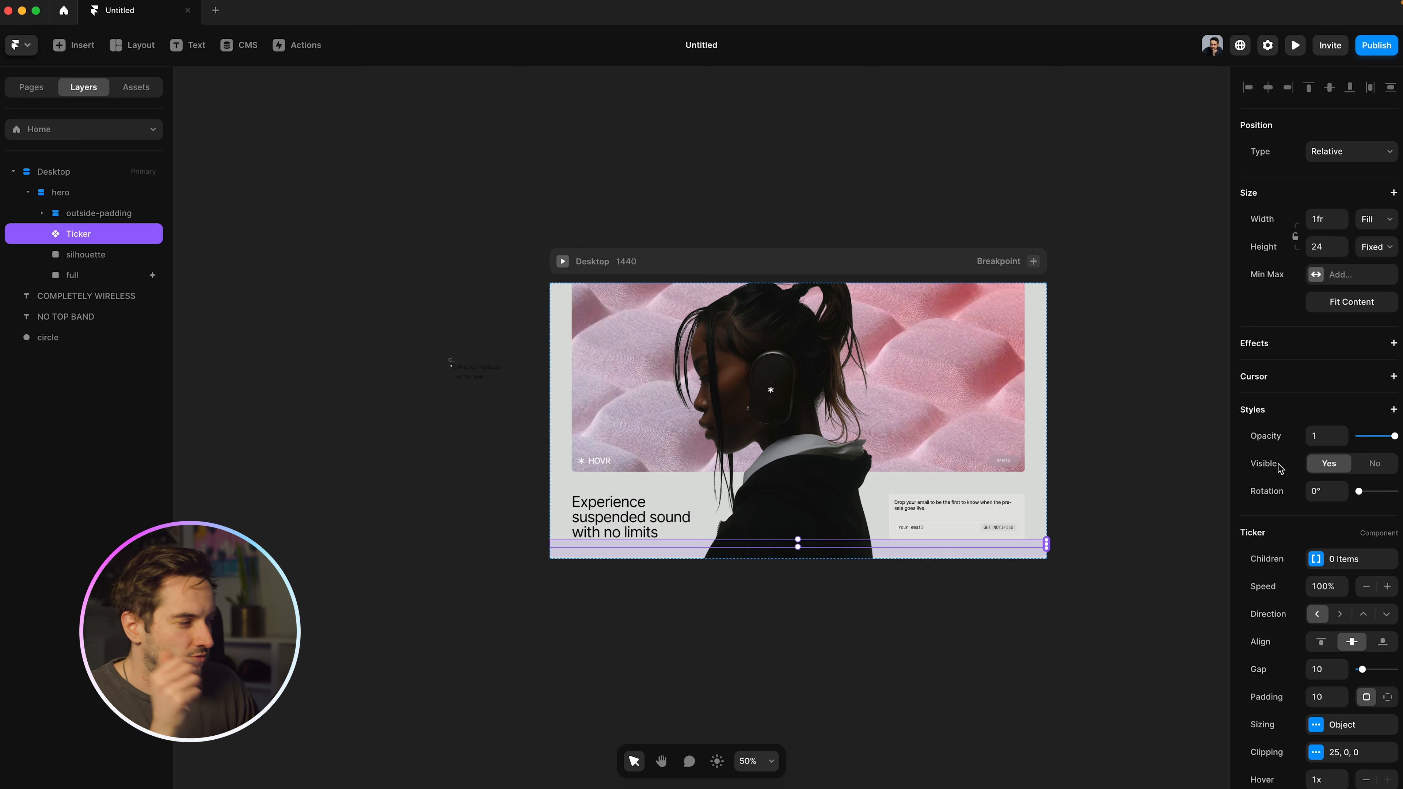
scroll(1280, 467, "down", 3)
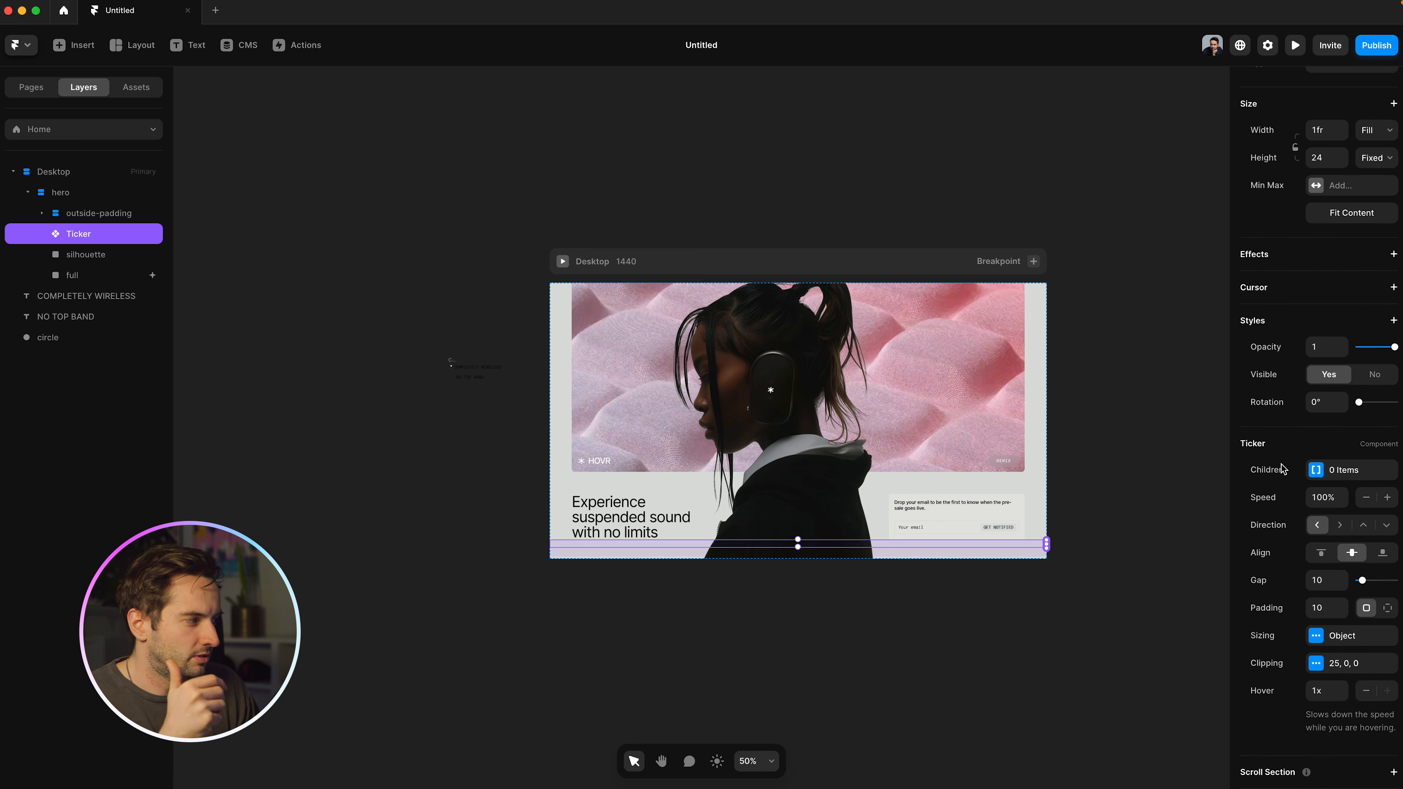
scroll(1281, 469, "down", 1)
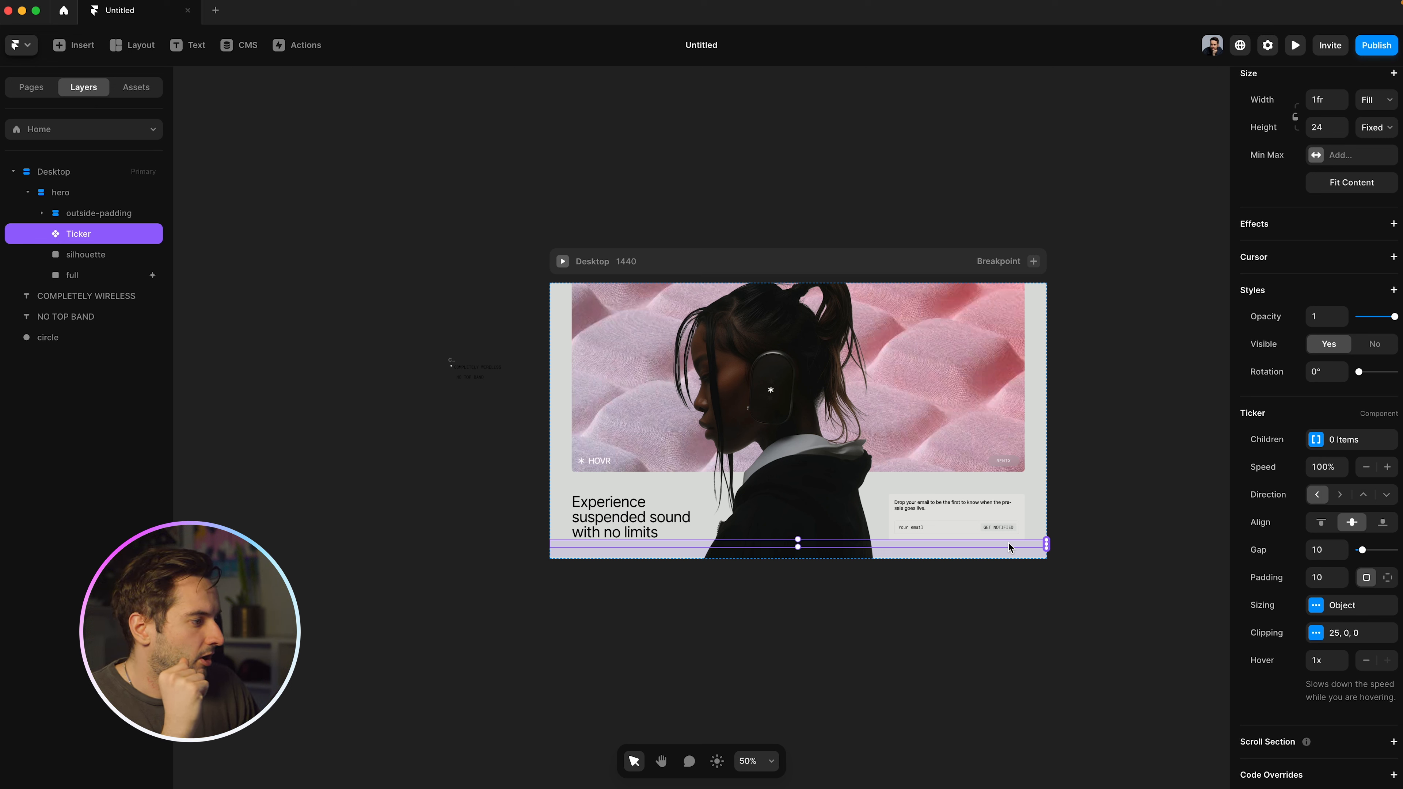
left_click(1347, 441)
left_click(1121, 478)
left_click(1104, 479)
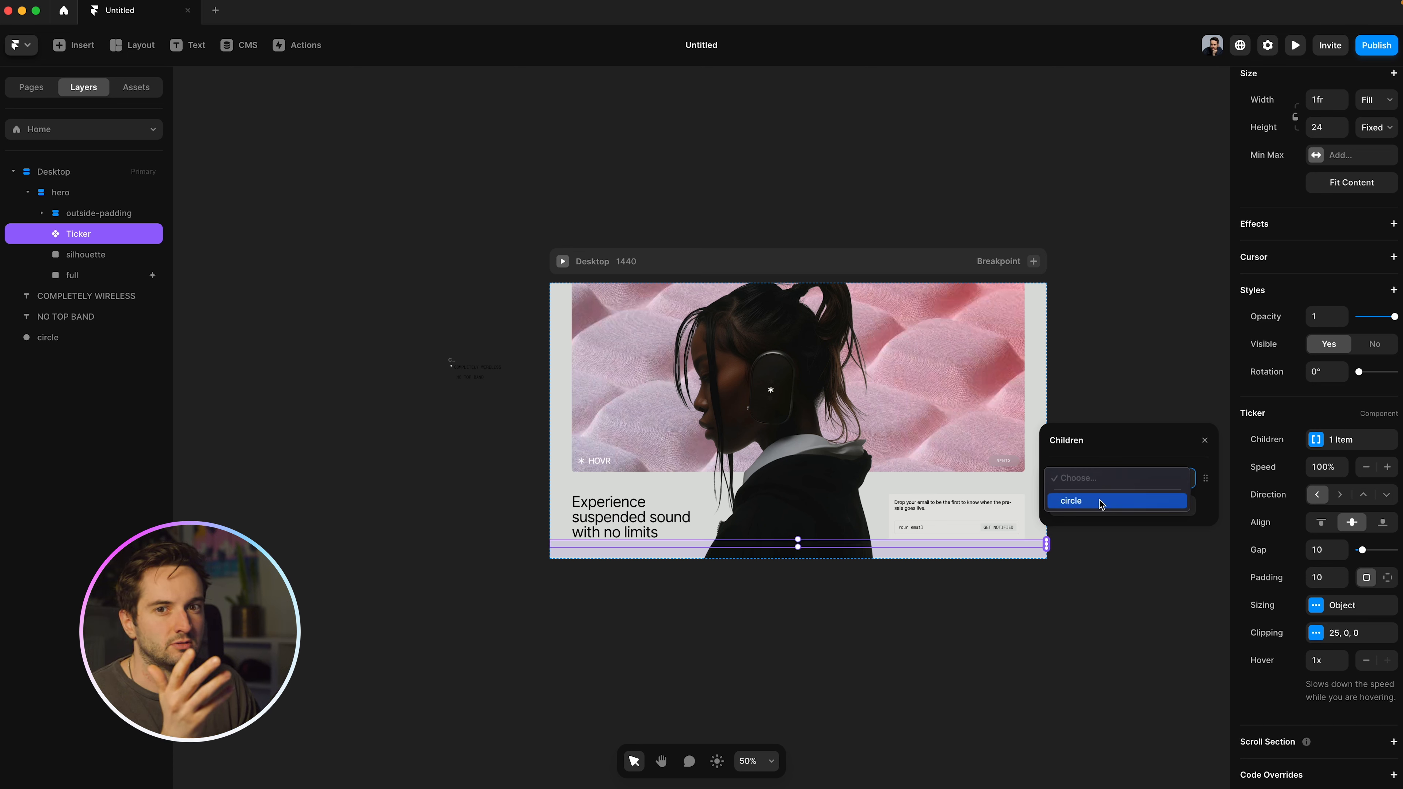
left_click(688, 614)
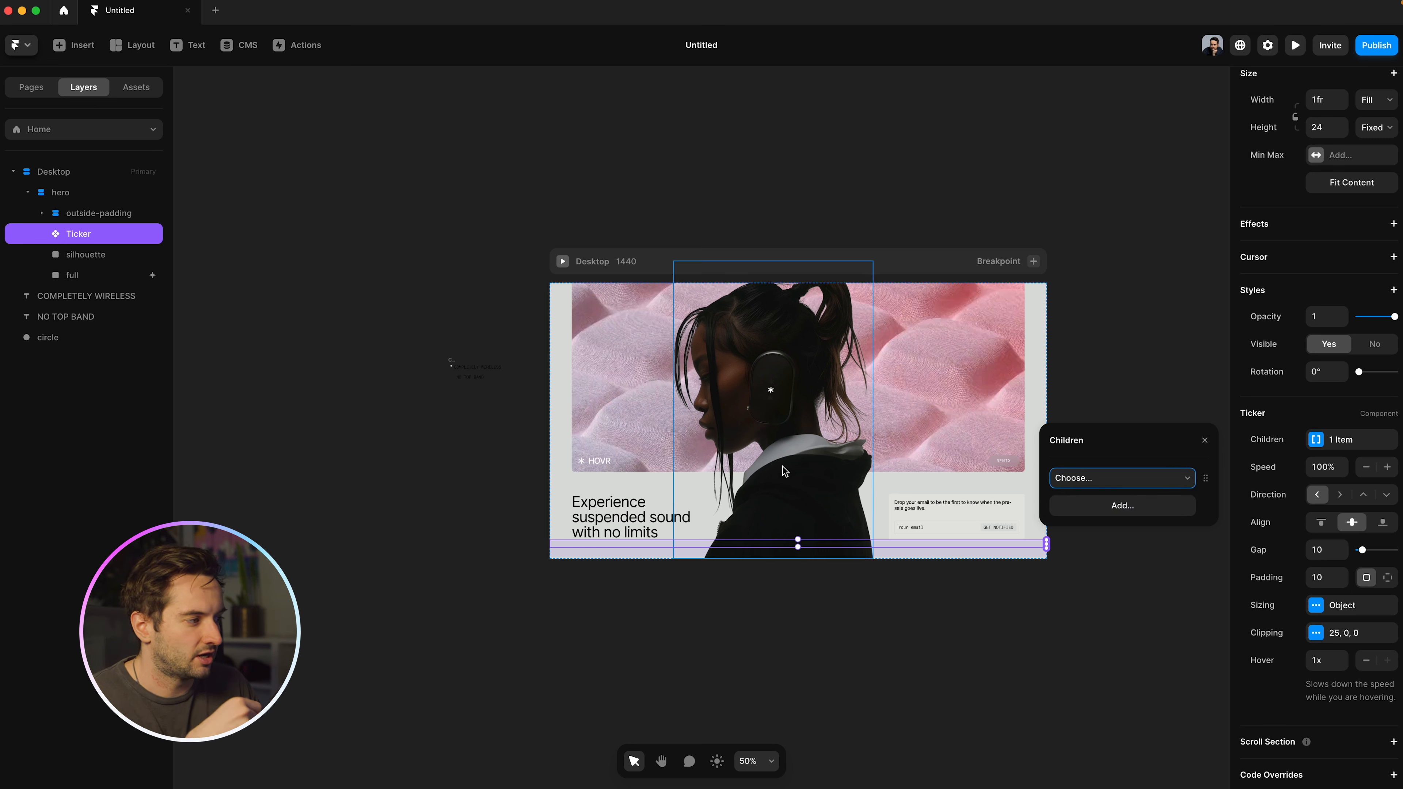
left_click(1116, 479)
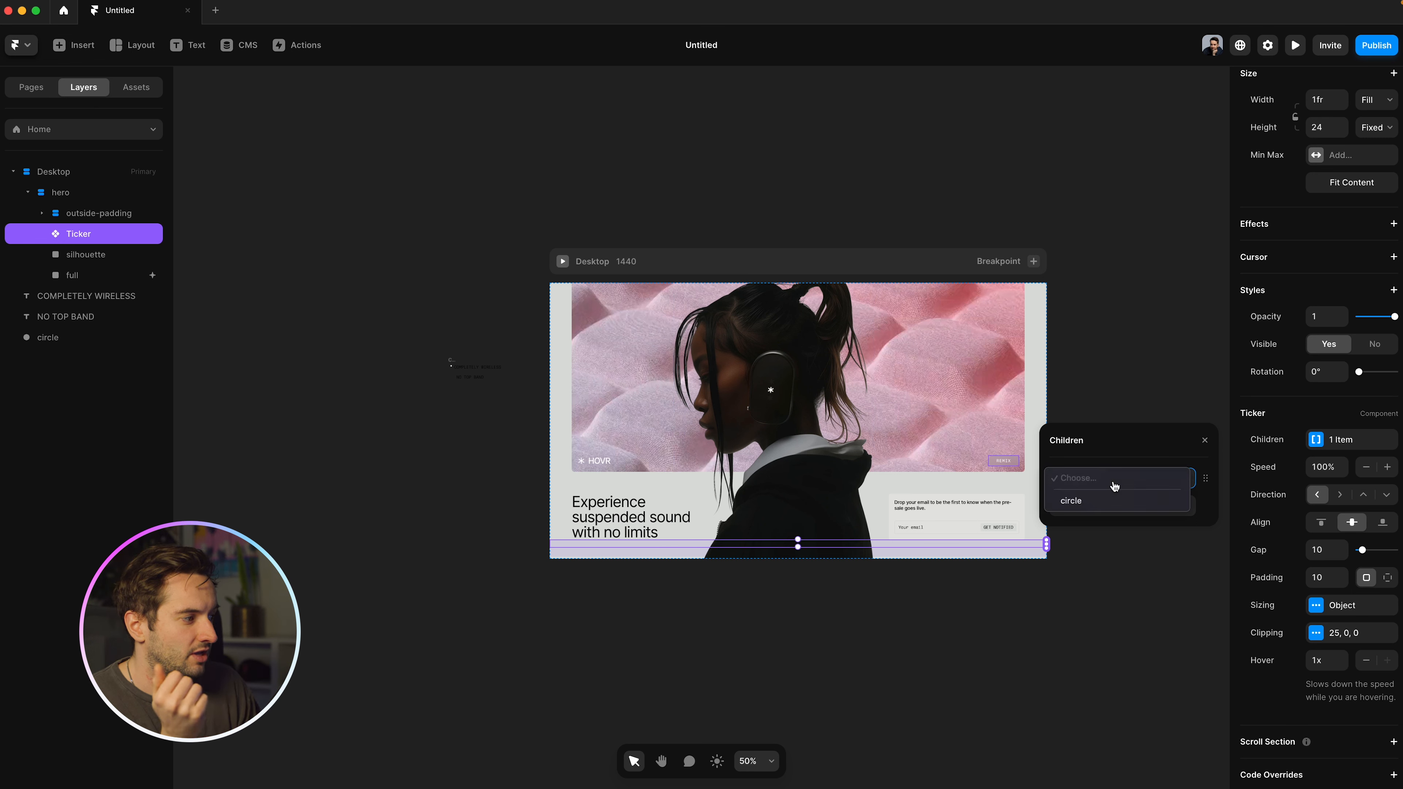
left_click(1103, 503)
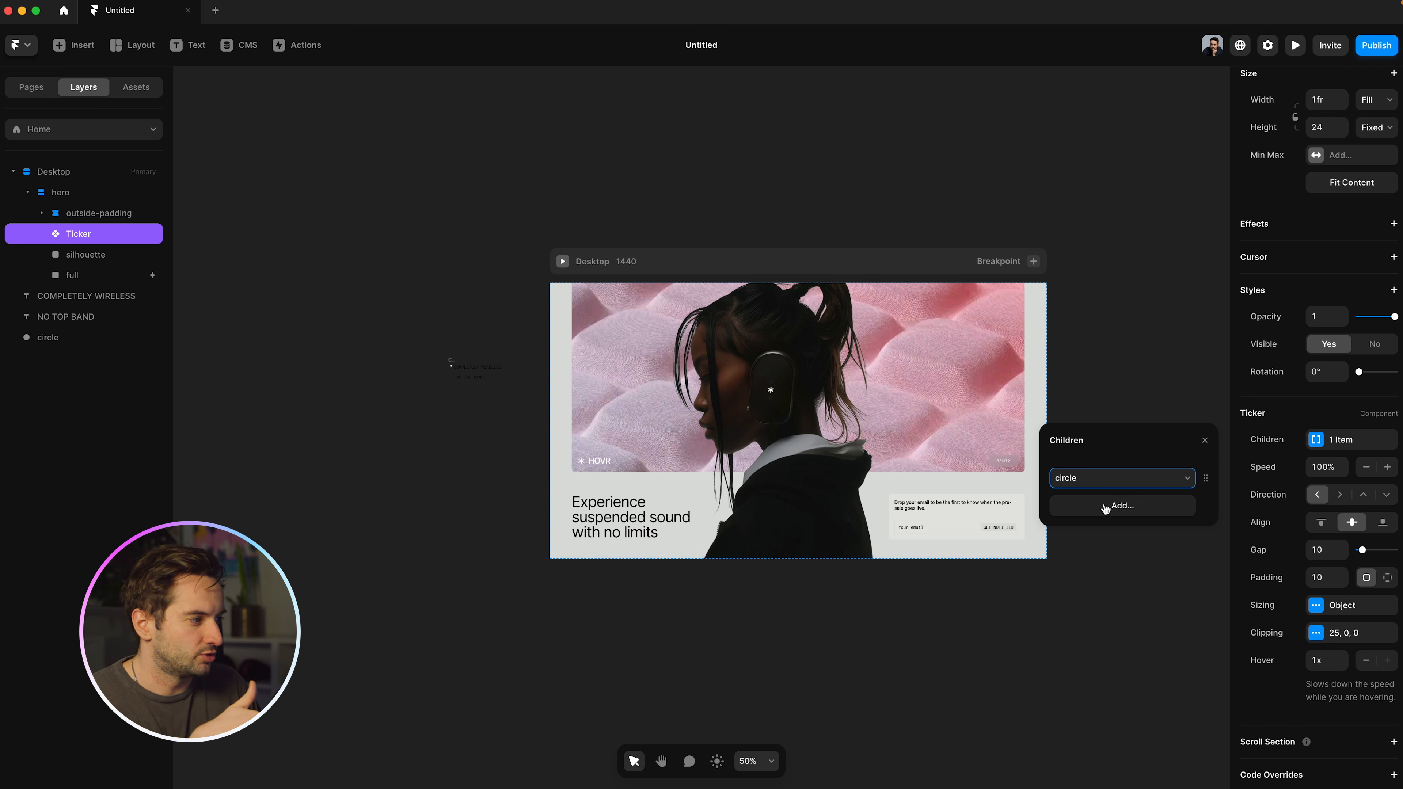
left_click(467, 415)
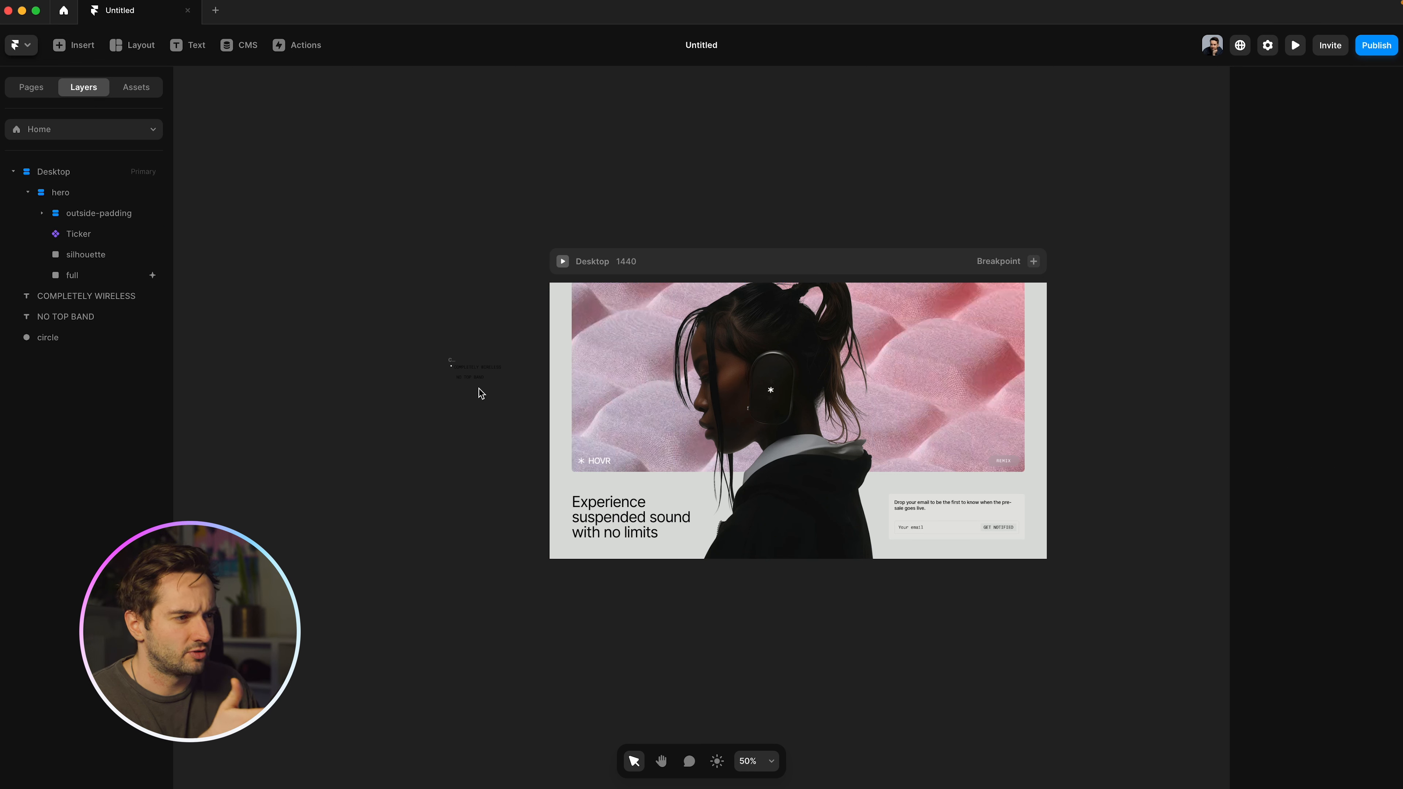
Step: Try to connect the Ticker directly to the loose text layers on the canvas
left_click(485, 368)
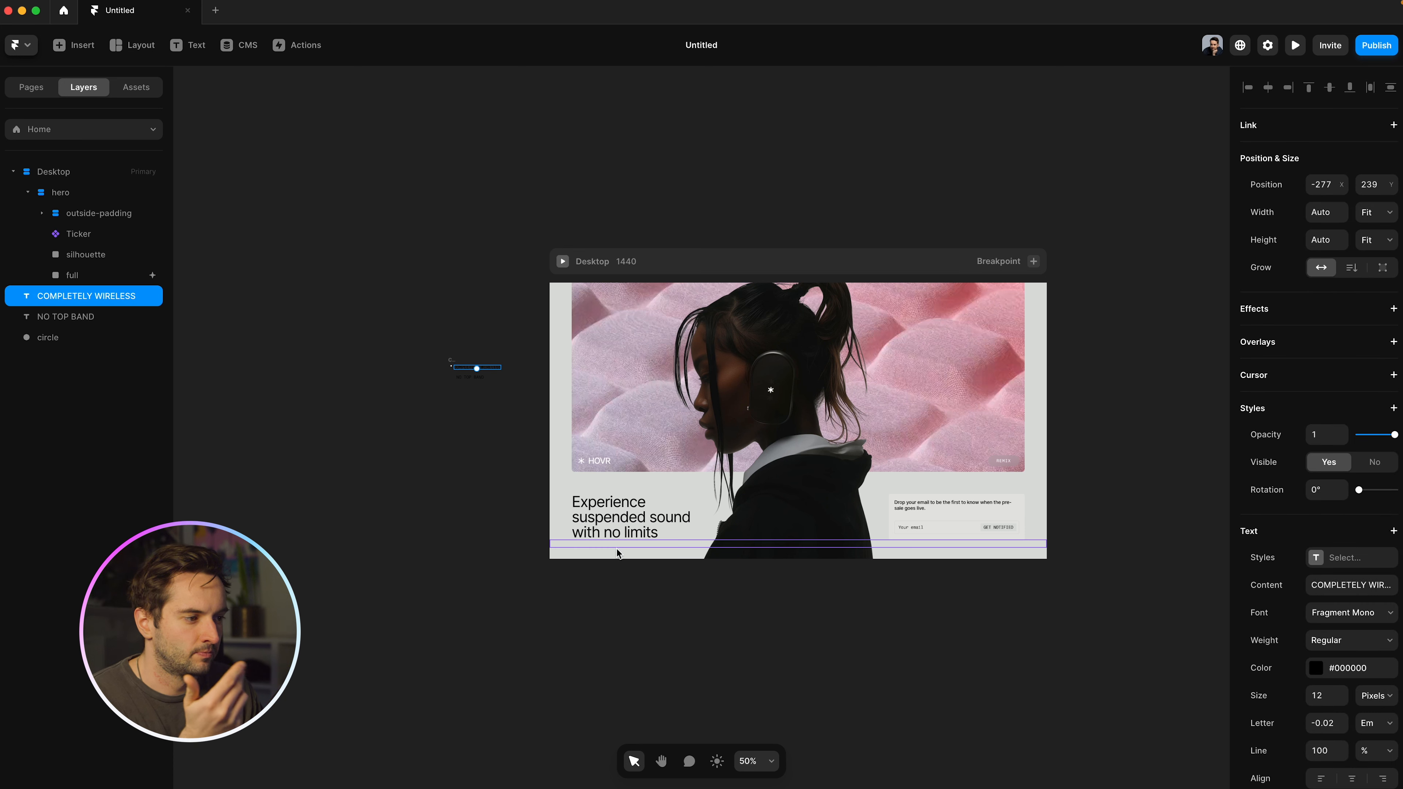
left_click(619, 546)
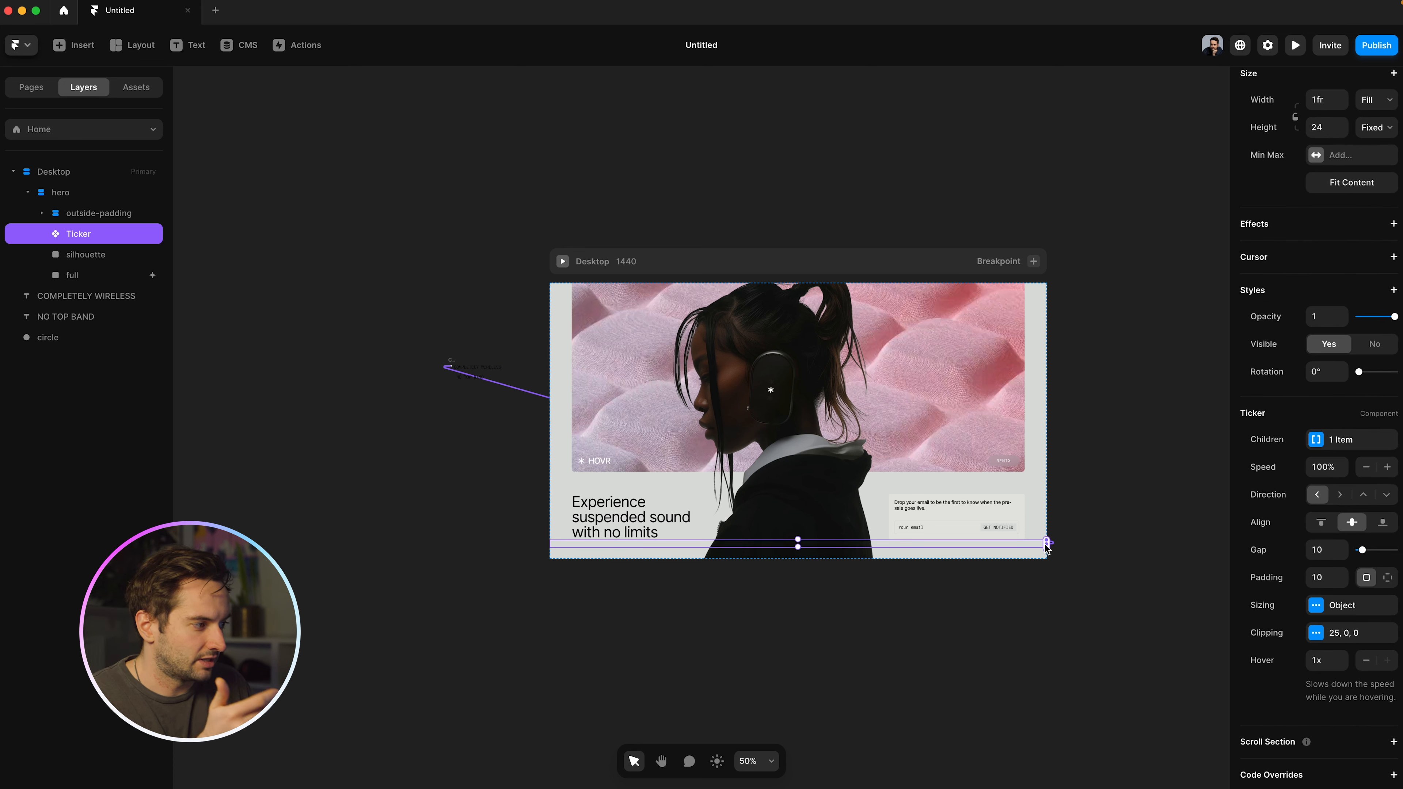
left_click_drag(1046, 546, 487, 377)
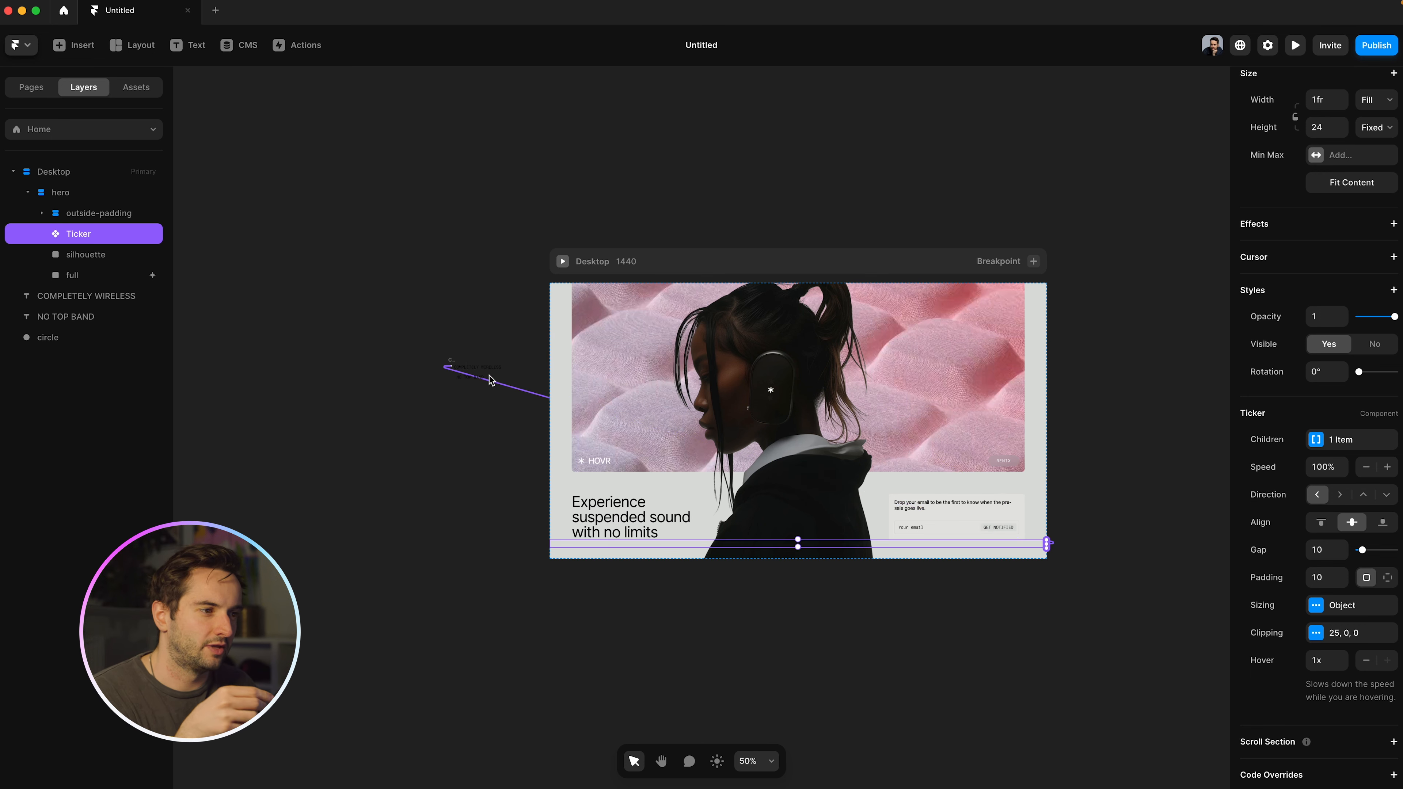
Step: Move the COMPLETELY WIRELESS and NO TOP BAND texts together slightly further below the circle
key("super+equal")
scroll(512, 379, "left", 5)
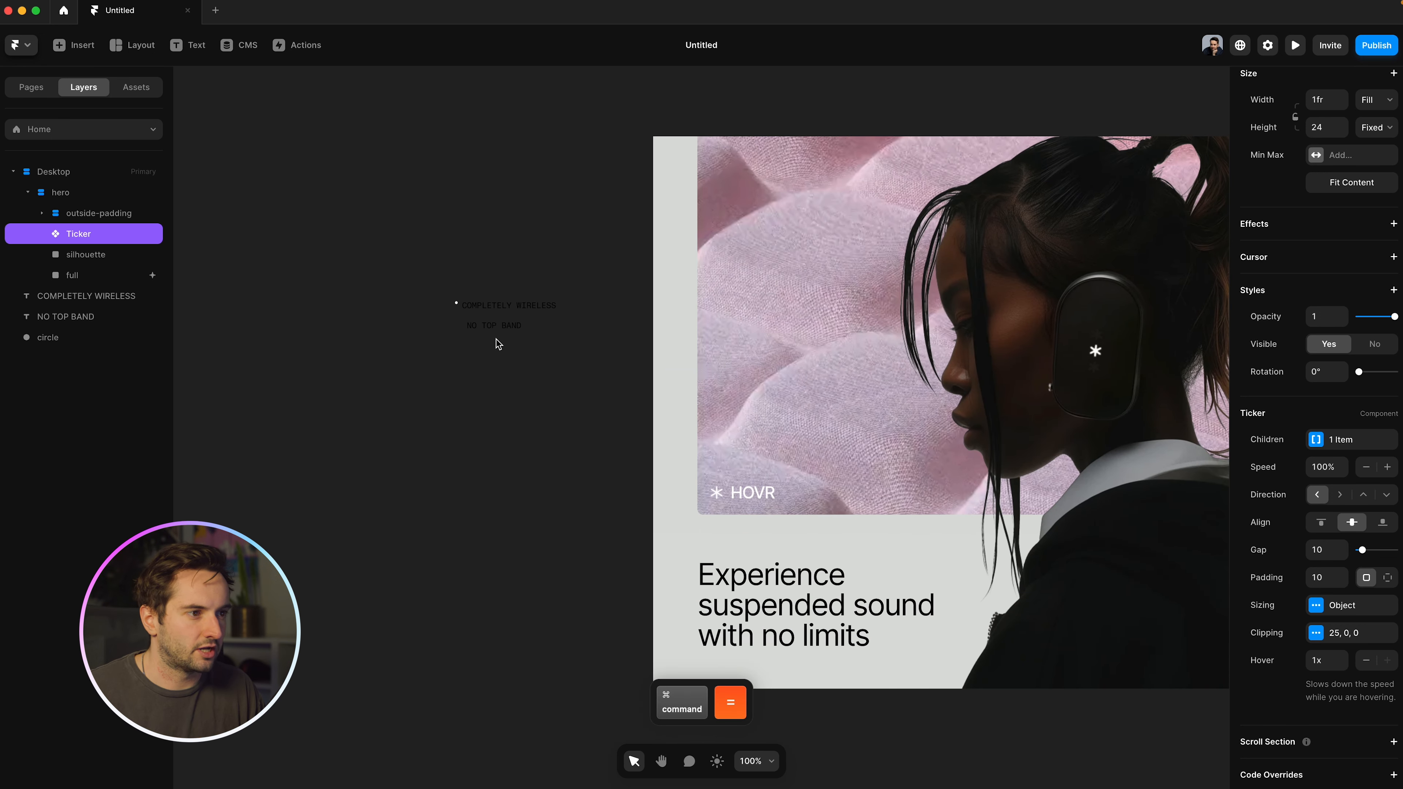
left_click(512, 327)
left_click(515, 346, "shift")
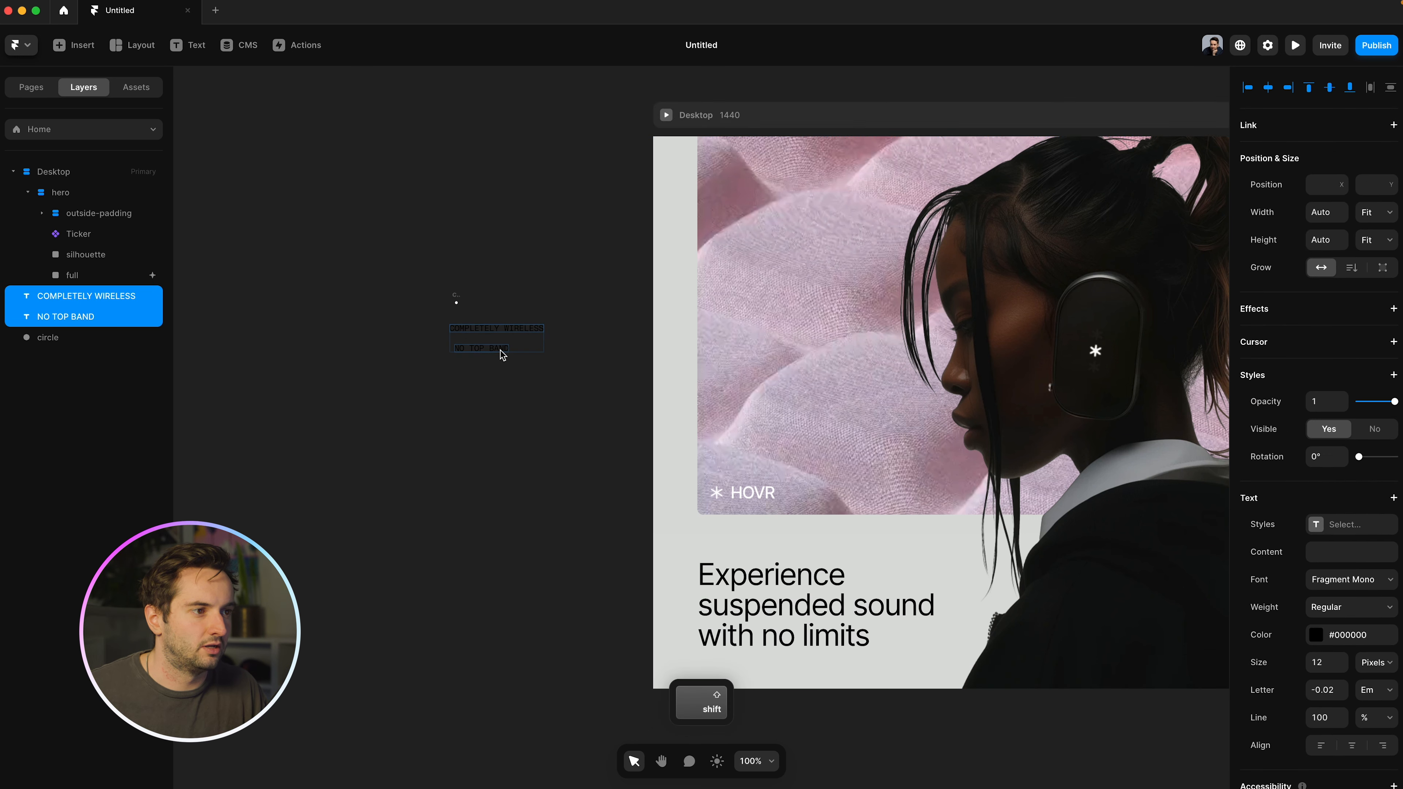
left_click(512, 387)
Step: Wrap the COMPLETELY WIRELESS text and the NO TOP BAND text each in its own stack
left_click(123, 304)
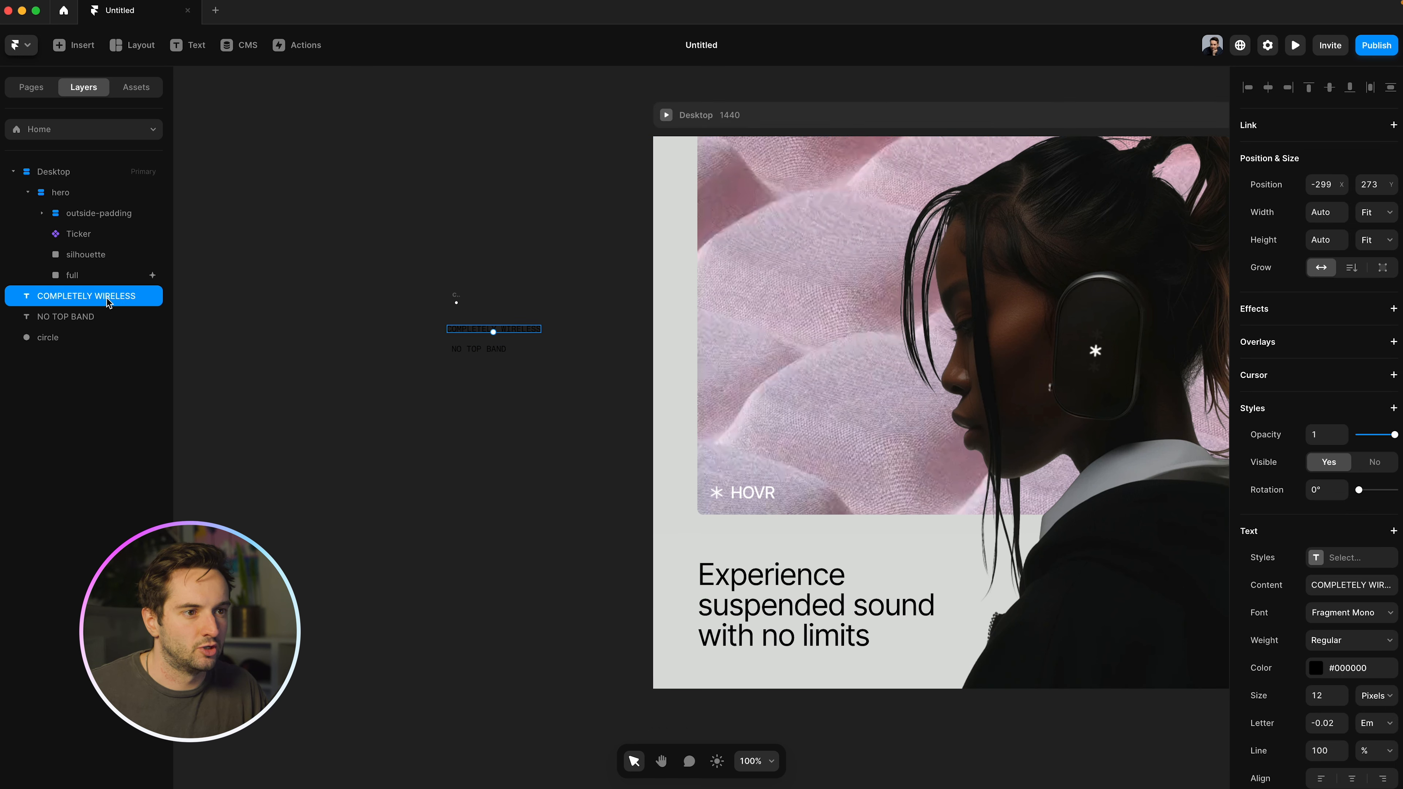
right_click(110, 302)
key("super+Return")
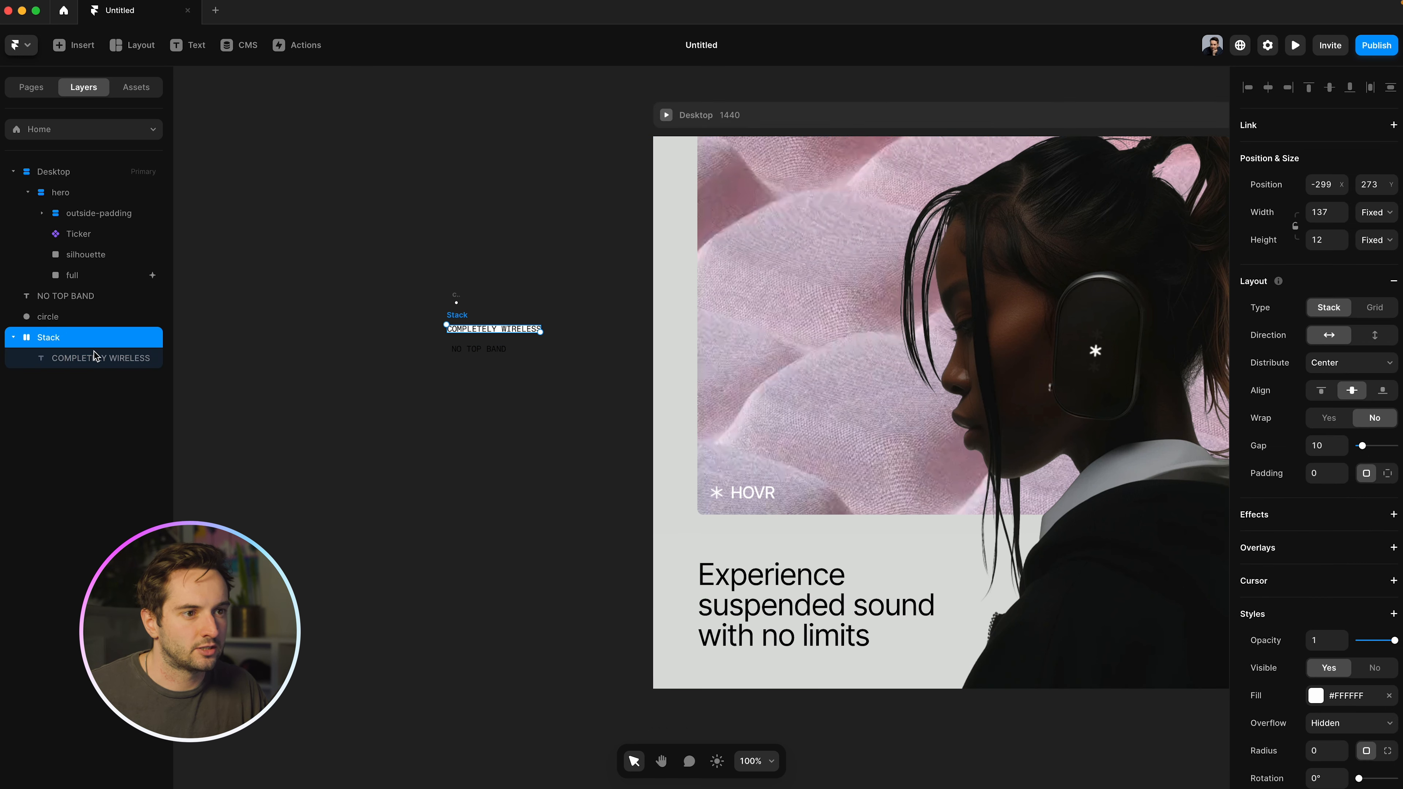
right_click(94, 297)
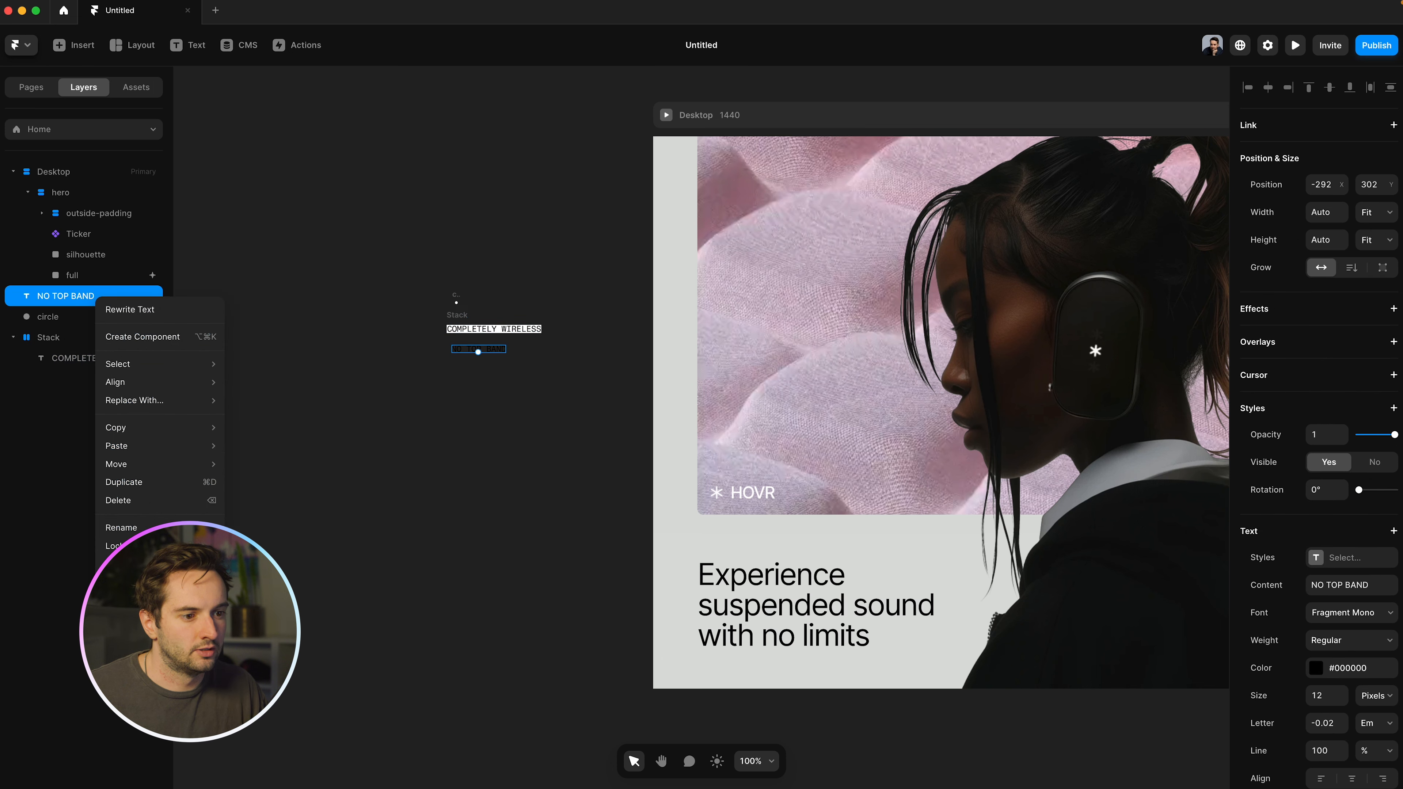
key("Escape")
key("super+Return")
Step: Set the width and height of both new text stacks to Fit and remove their white fill
left_click(66, 322, "super")
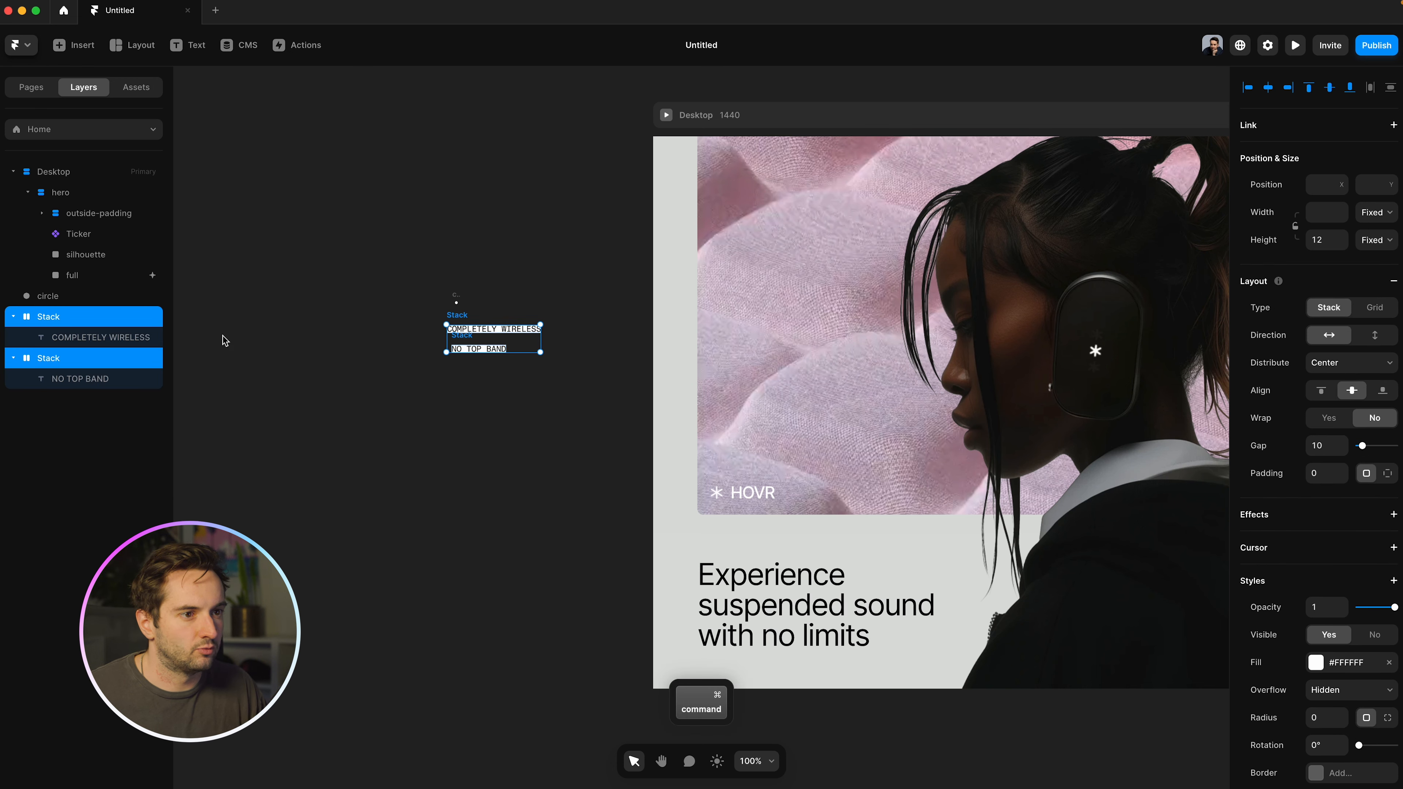
left_click(1369, 220)
left_click(1369, 258)
left_click(1375, 240)
left_click(1368, 286)
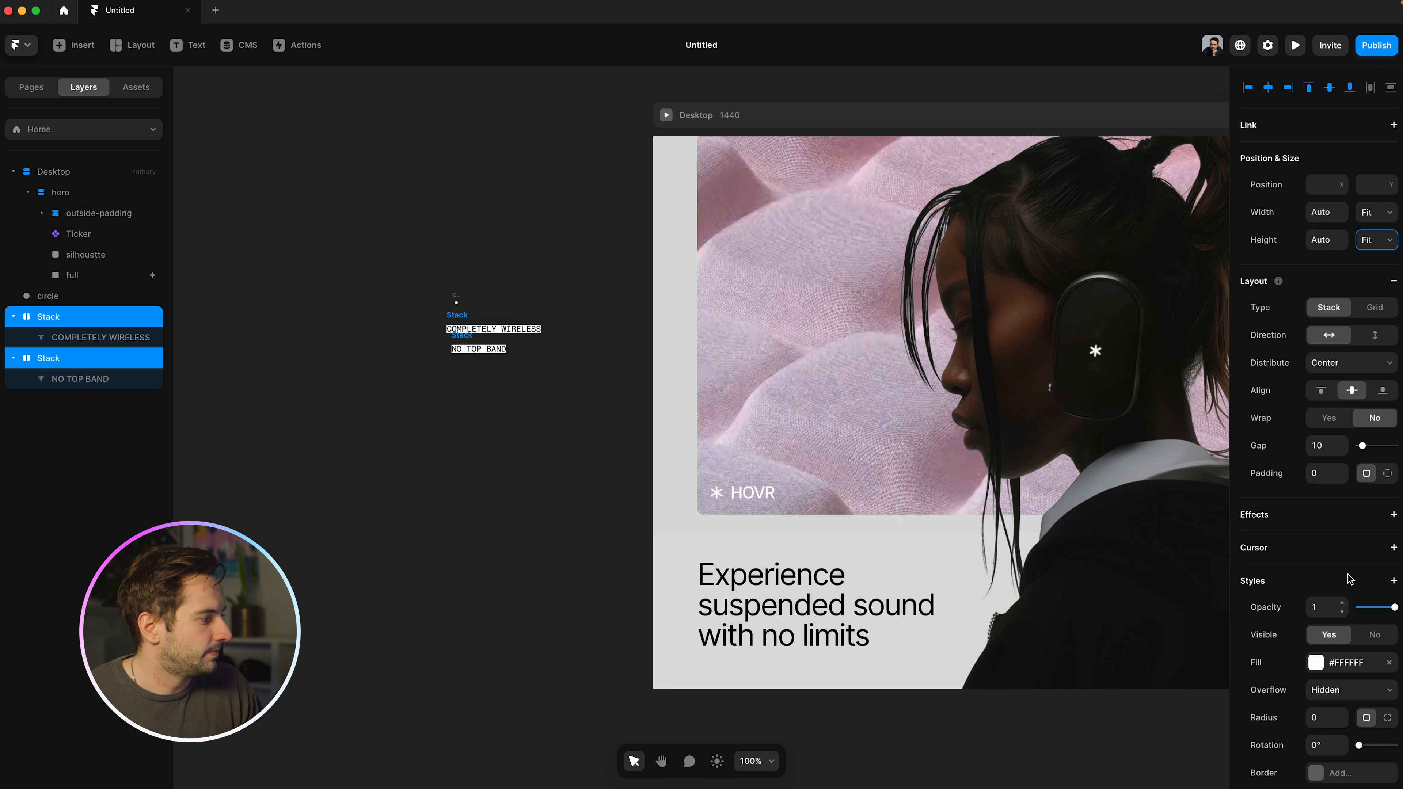
scroll(1375, 699, "down", 2)
left_click(1389, 600)
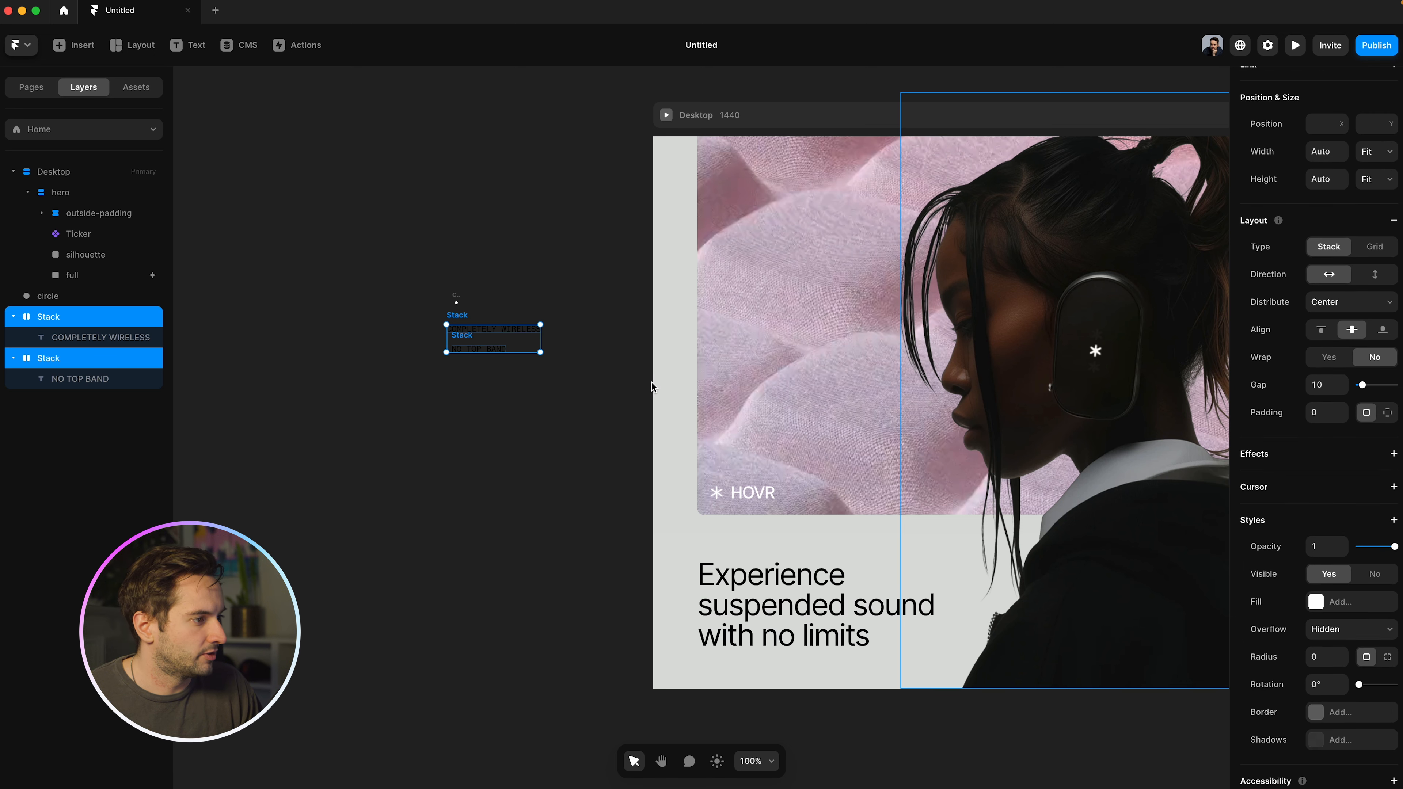
left_click(575, 421)
Step: Rename the NO TOP BAND stack as 1 and the COMPLETELY WIRELESS stack as 2
left_click(54, 359)
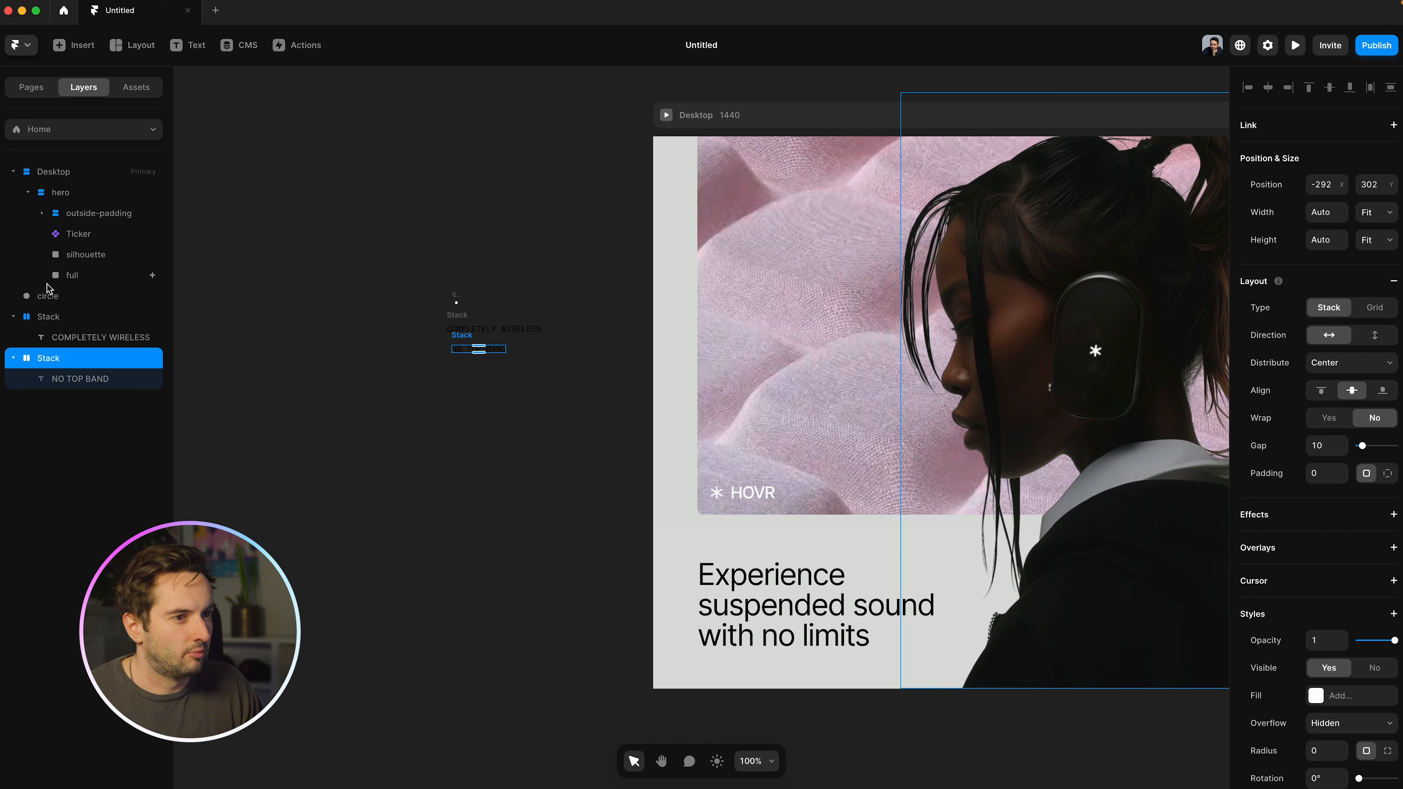
double_click(54, 359)
type("1")
double_click(52, 317)
key("2")
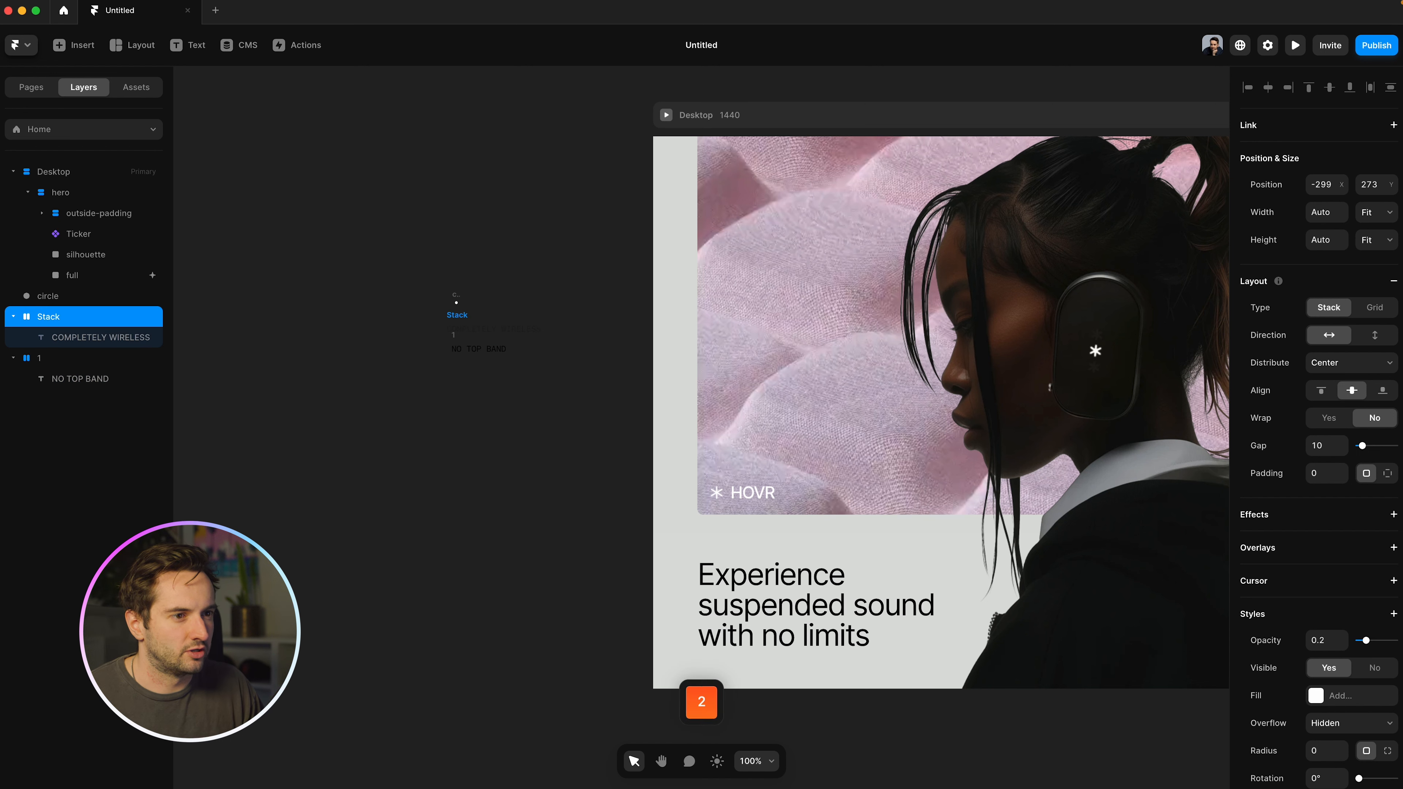
double_click(52, 317)
type("2")
key("Return")
left_click(345, 286)
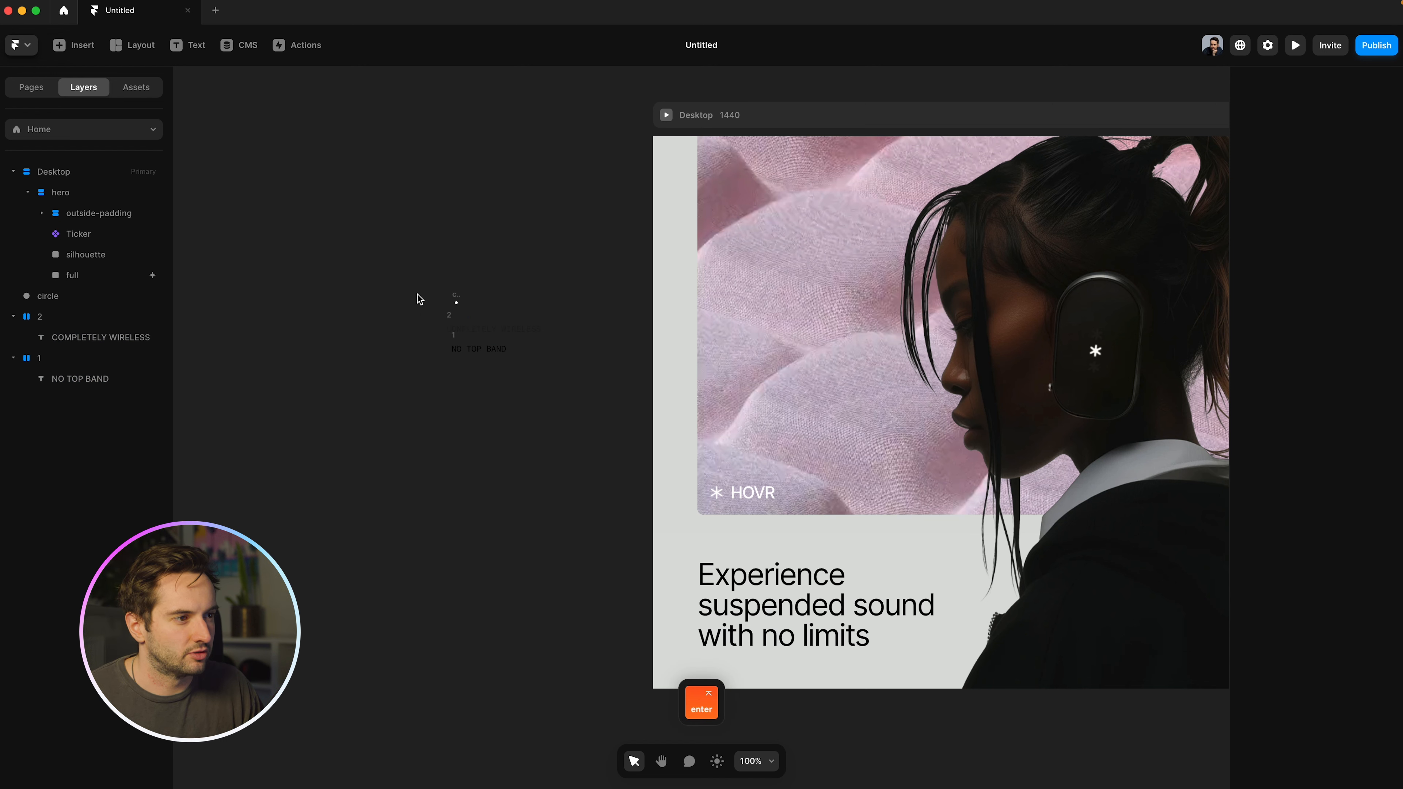
Step: Set the opacity of stack 2 to 1 and nudge the stack slightly on the canvas
left_click(466, 326)
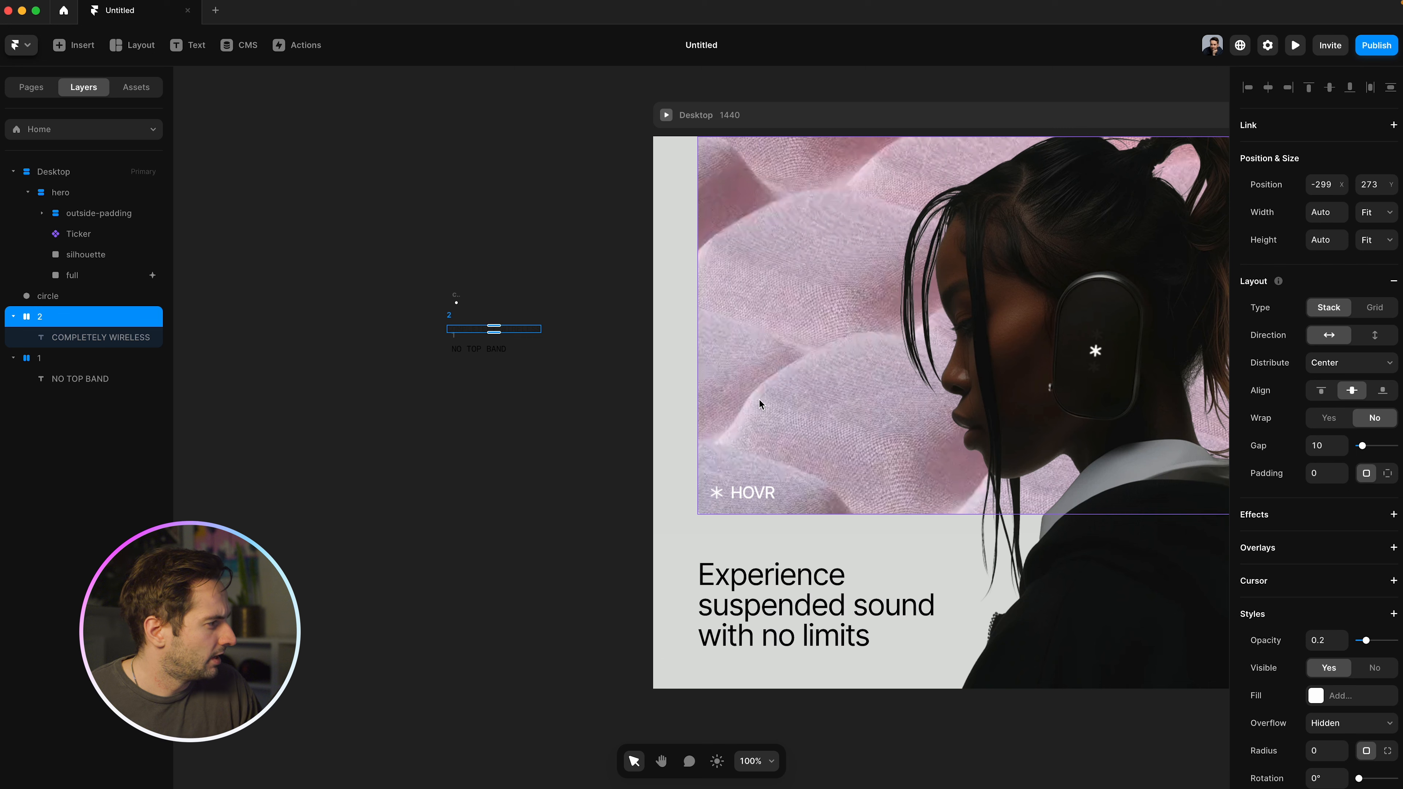
scroll(1328, 569, "down", 2)
type("1")
key("Return")
left_click(513, 385)
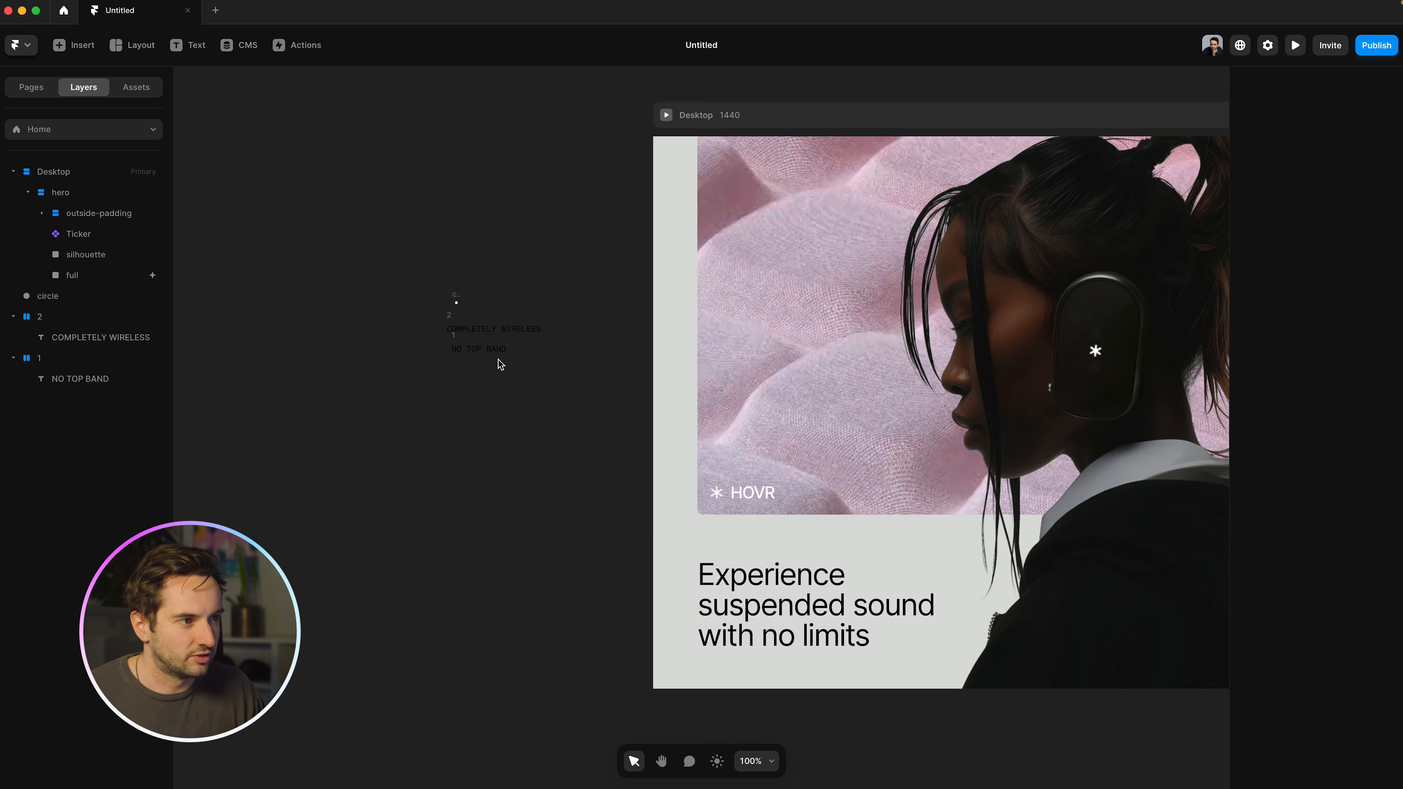
left_click_drag(459, 319, 458, 316)
left_click(518, 414)
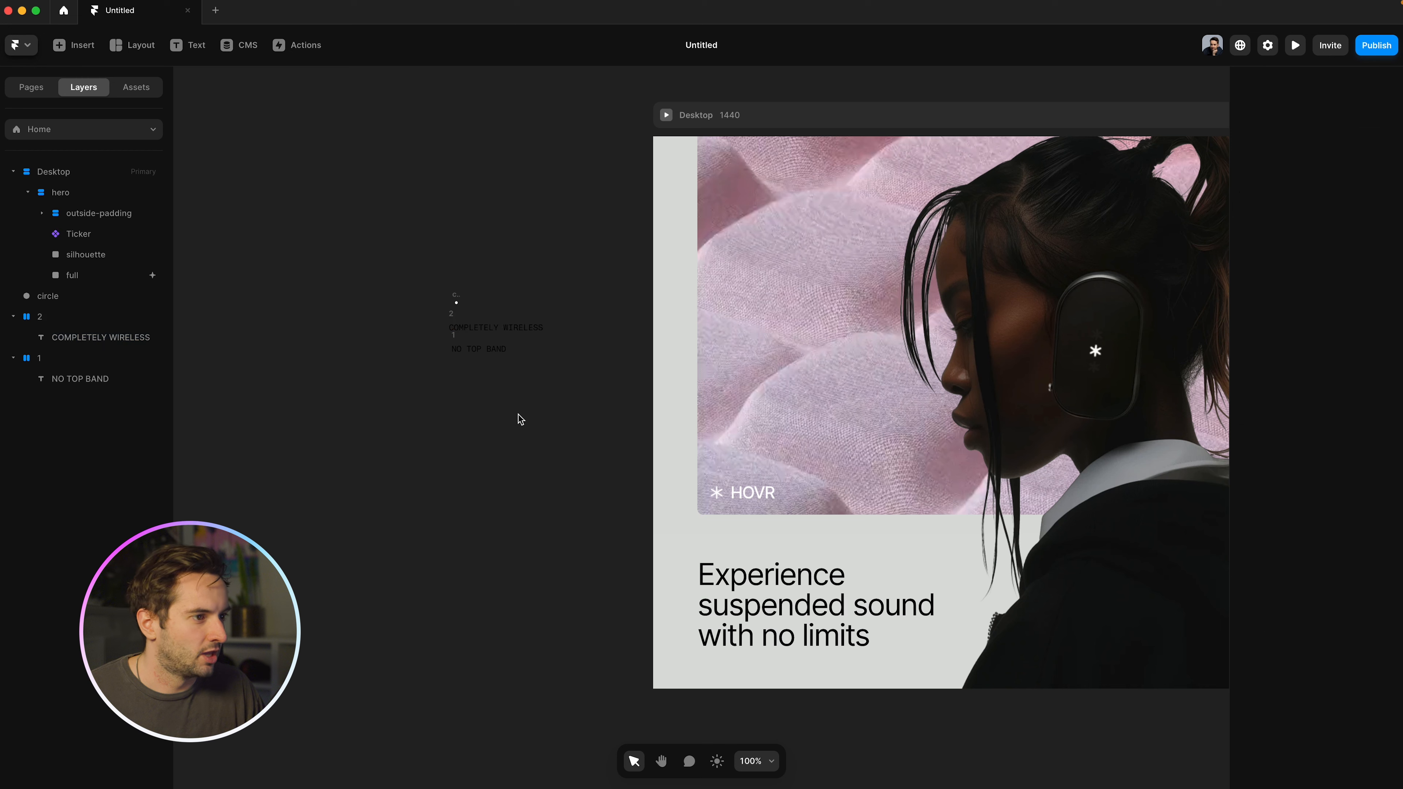
Step: Move the circle and stacks 1 and 2 to just outside the Desktop frame's lower right edge, beside the Ticker
scroll(513, 397, "right", 10)
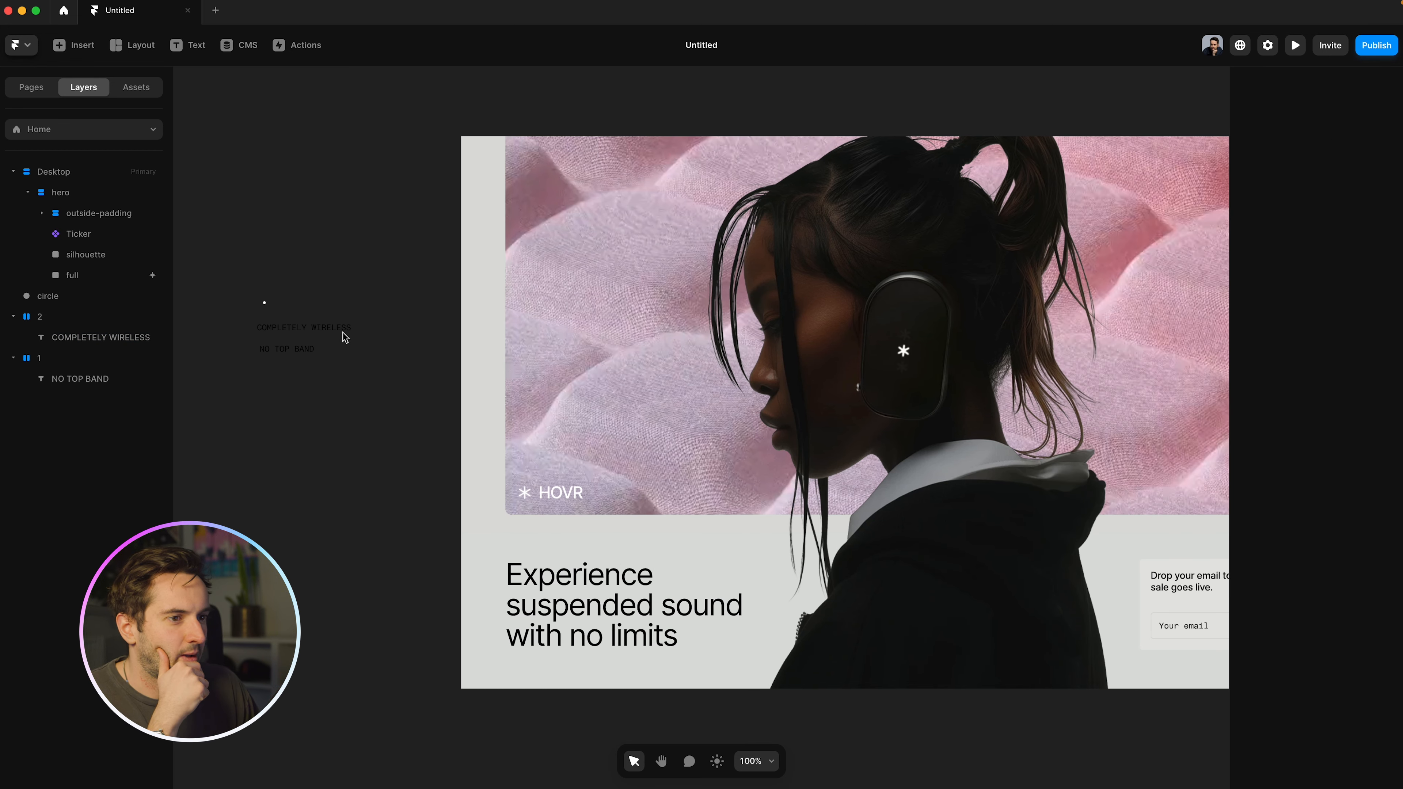
scroll(331, 313, "right", 12)
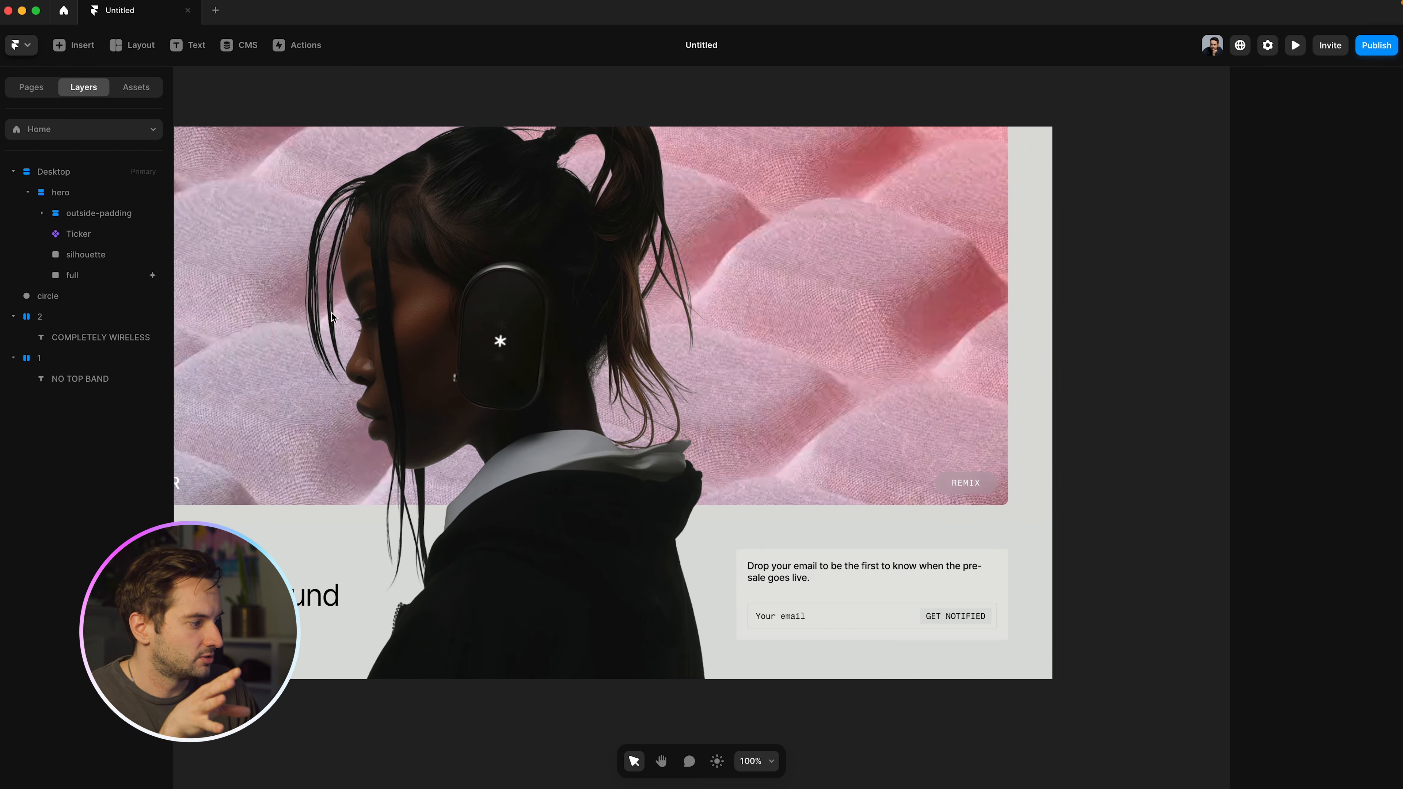
left_click(911, 644)
scroll(1051, 649, "left", 5)
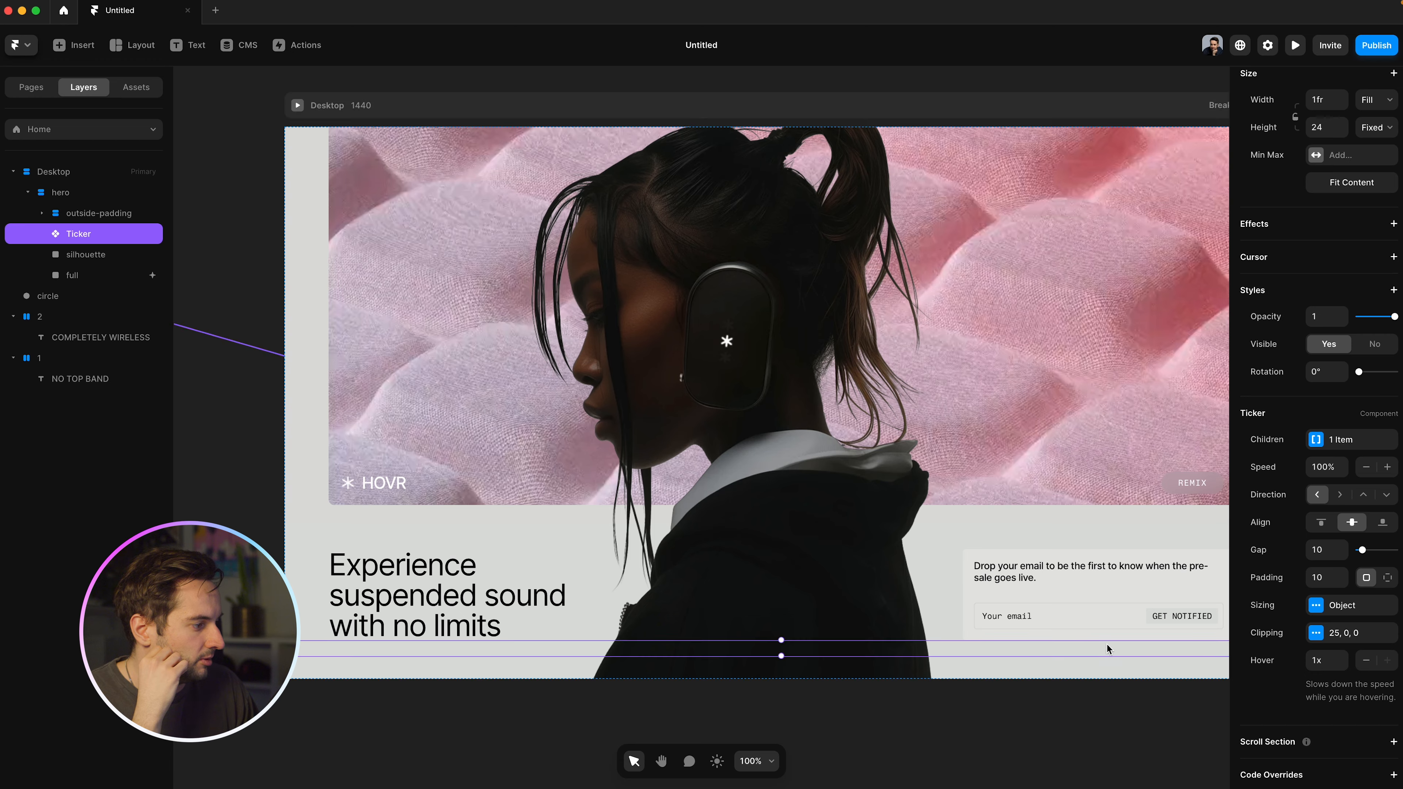
key("super+minus")
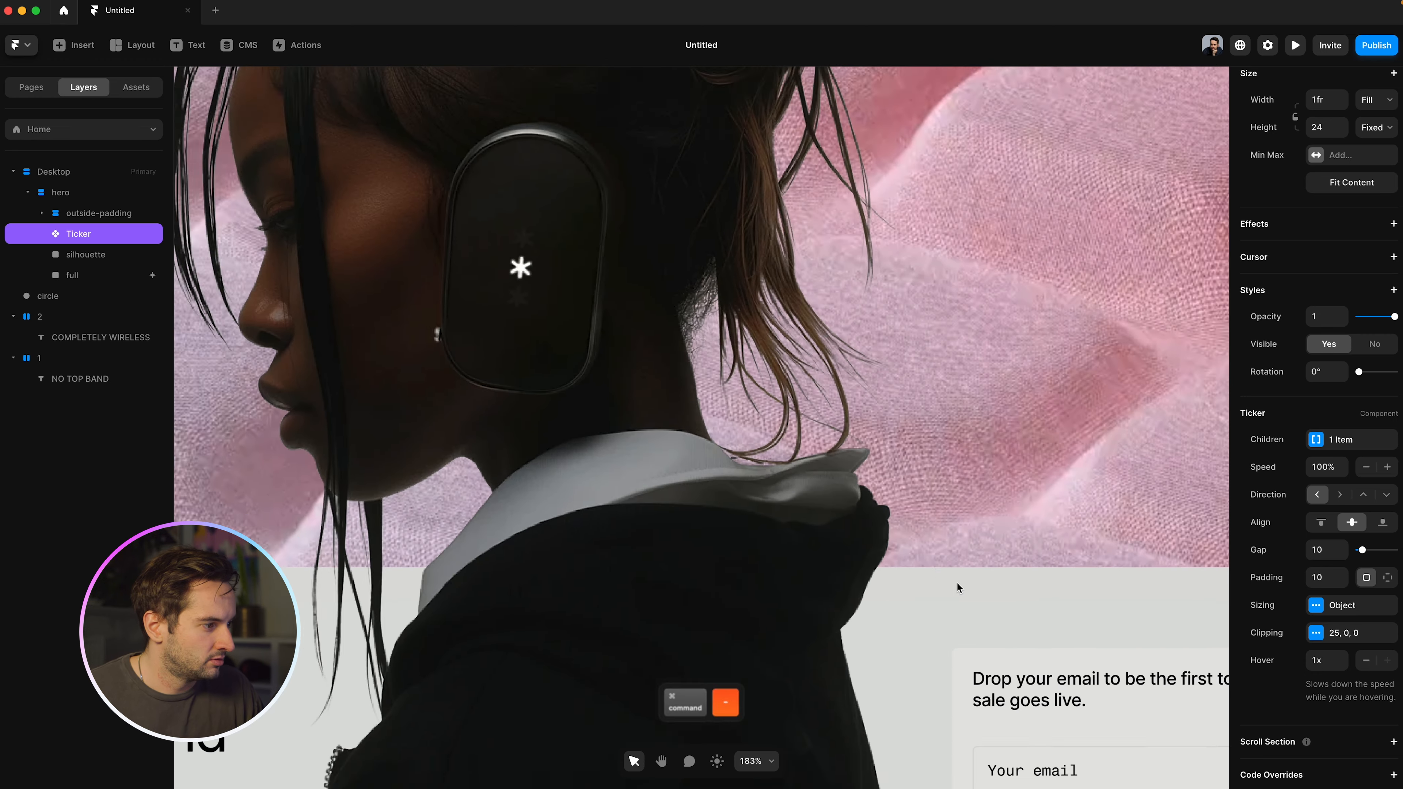
left_click_drag(928, 540, 360, 380)
left_click_drag(928, 540, 947, 511)
left_click(338, 415)
key("super+plus")
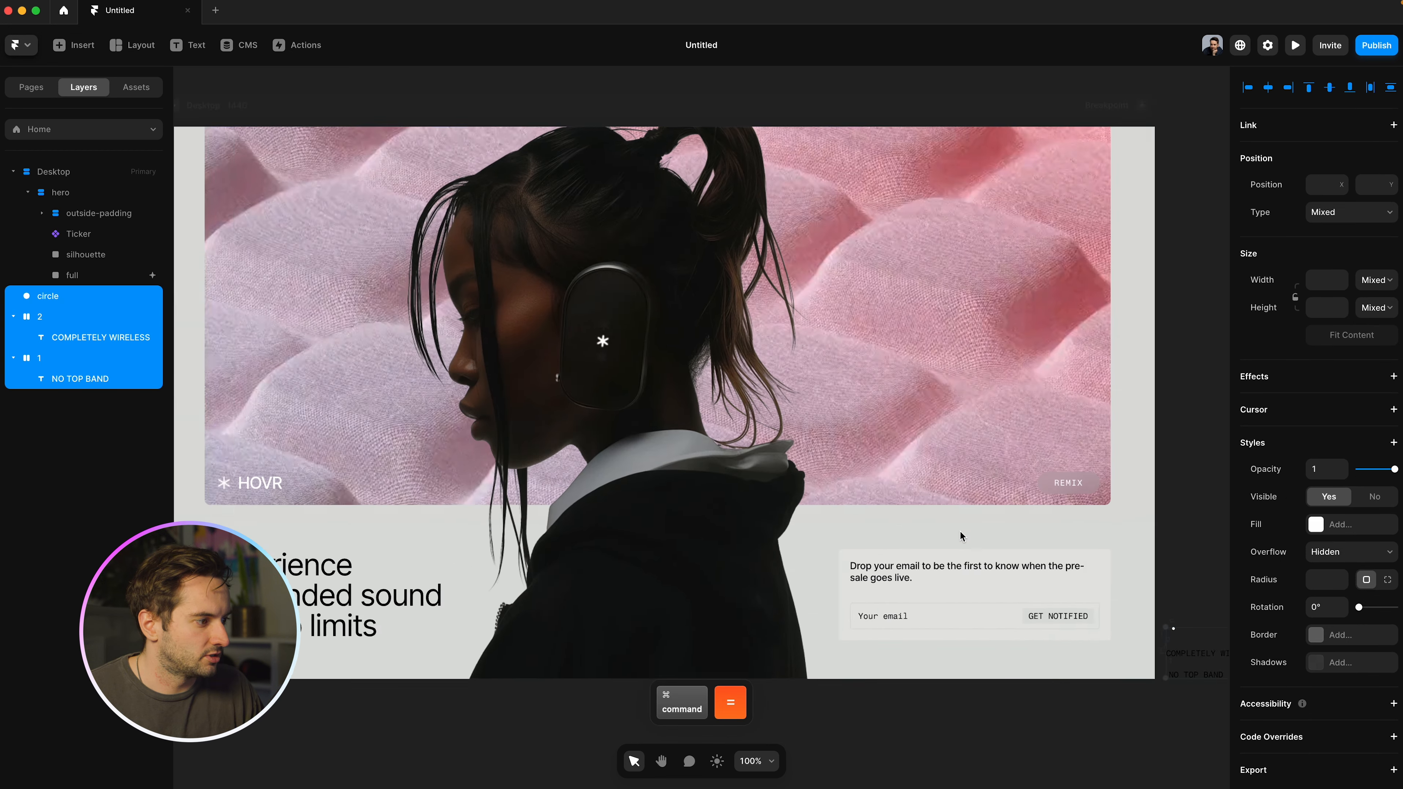
scroll(964, 532, "right", 4)
left_click(973, 531)
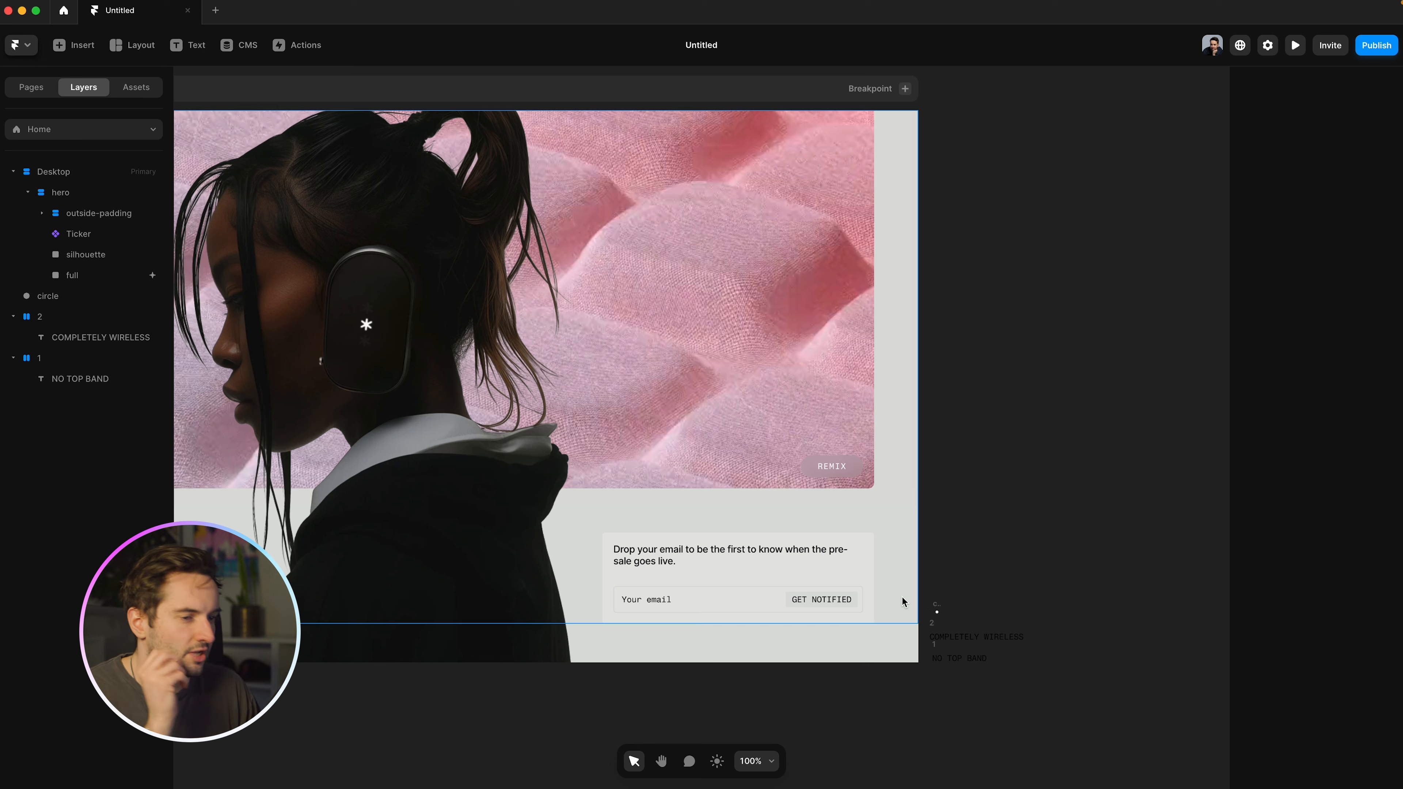
Step: Add stacks 1 and 2 to the Ticker's children and order the items as 1, circle, 2
left_click(786, 635)
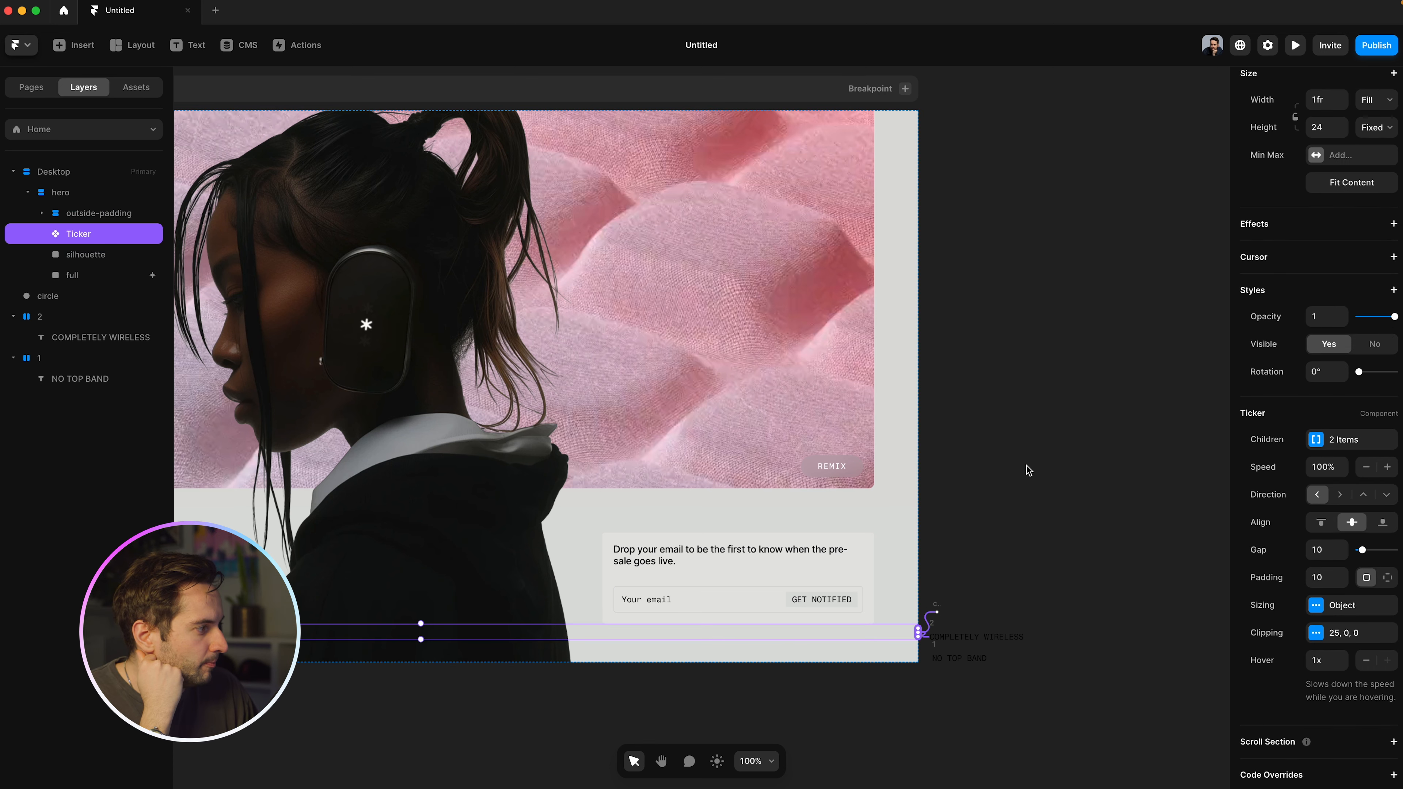
left_click(1338, 445)
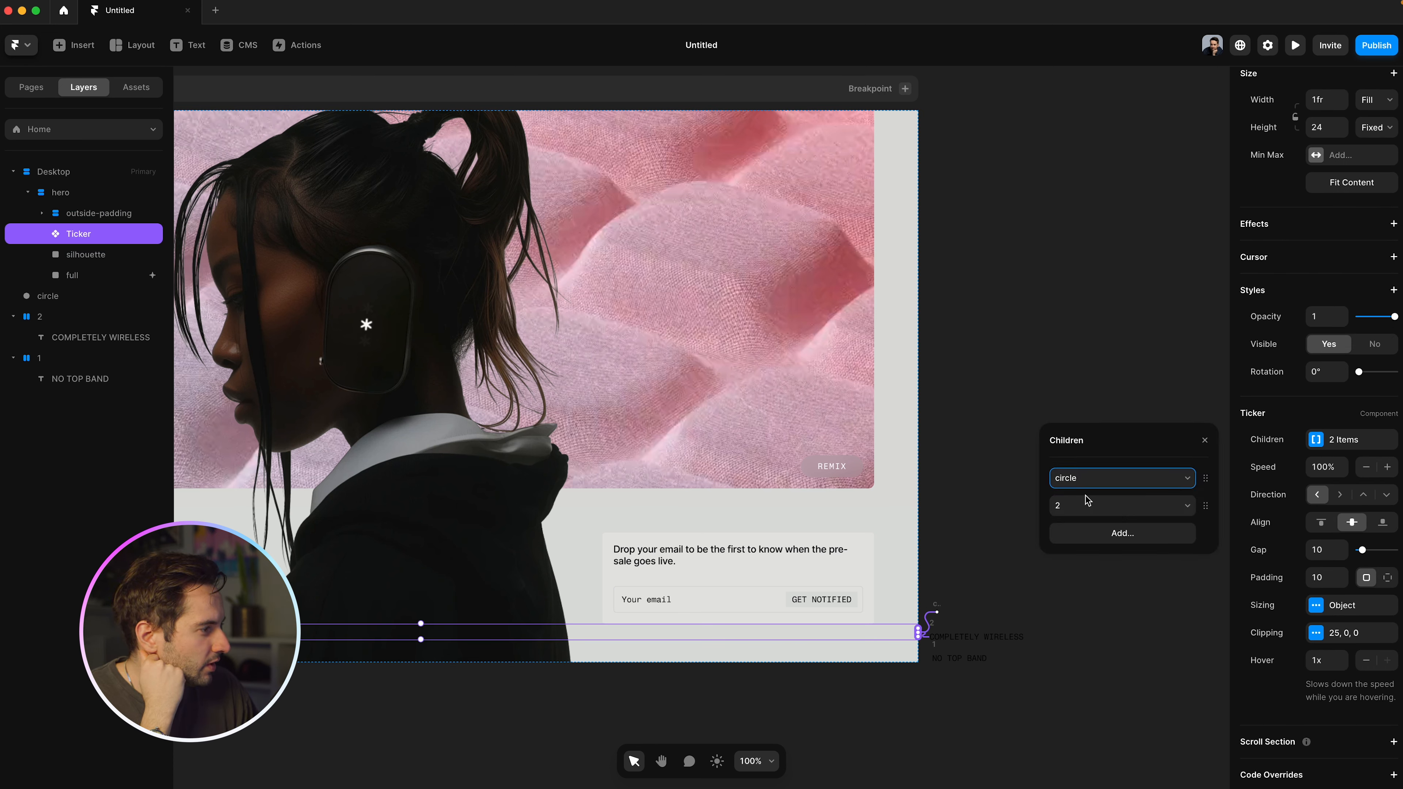
left_click(1089, 532)
left_click(1081, 534)
left_click(1074, 563)
left_click_drag(1206, 533, 1208, 475)
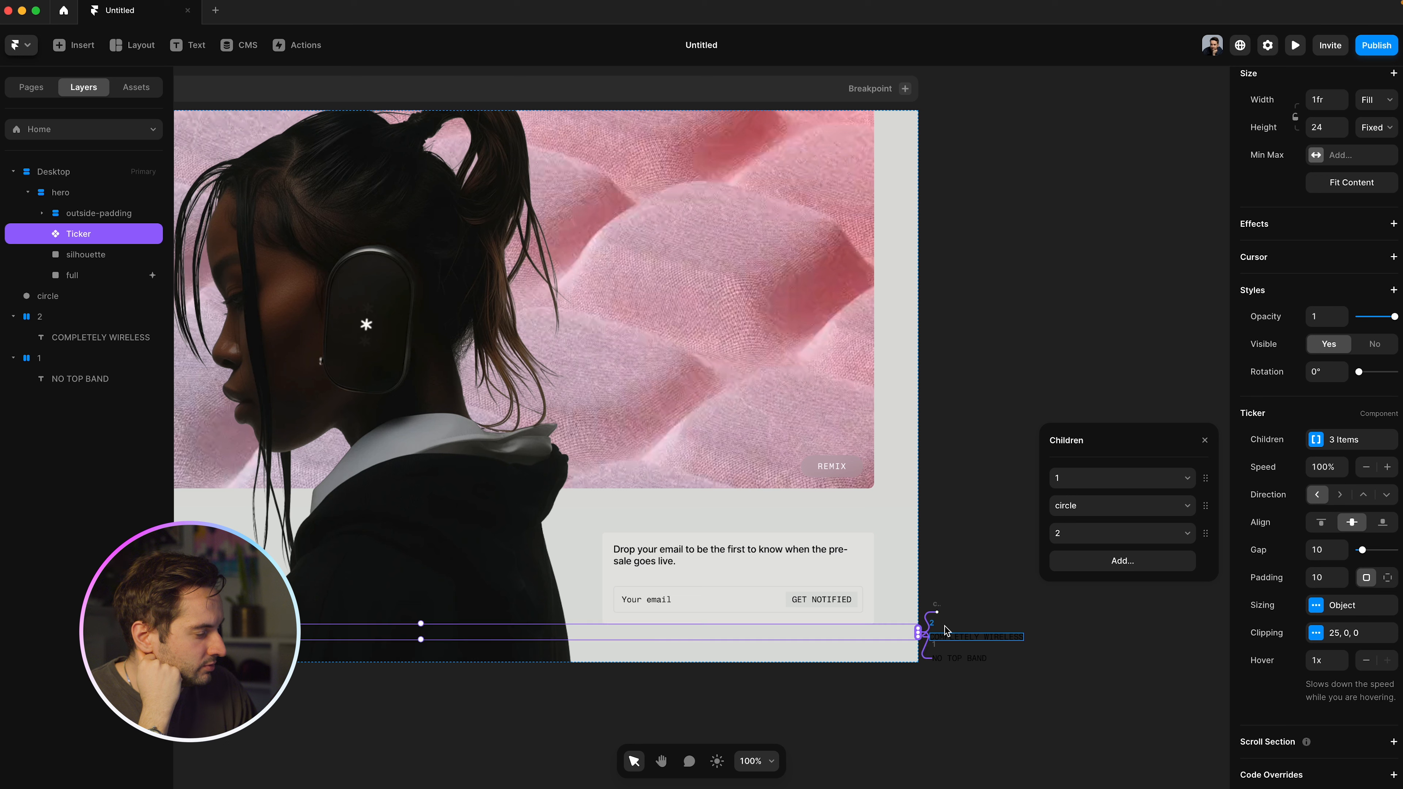
Step: Add the circle again as the fourth item in the Ticker's children, after 2
left_click(1087, 574)
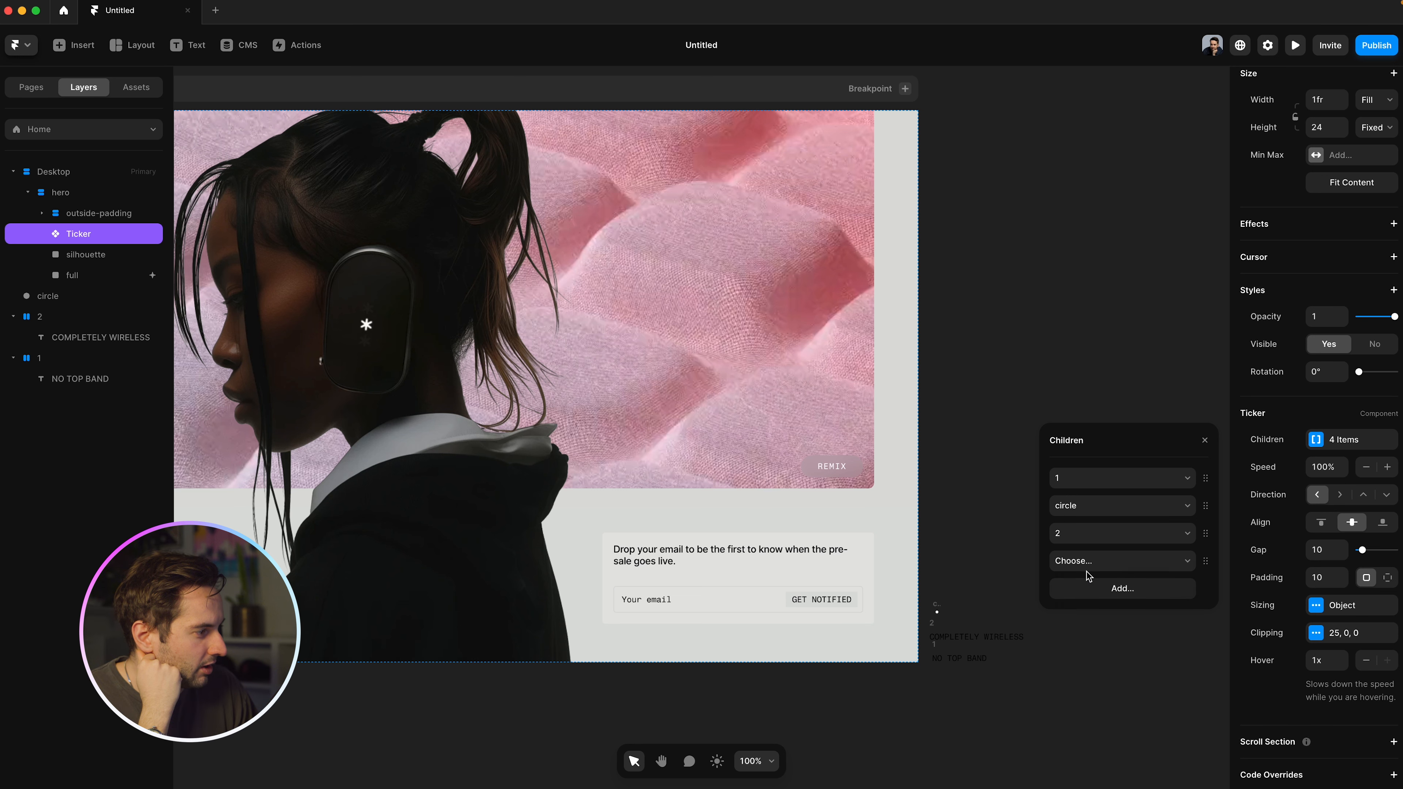
left_click(1071, 615)
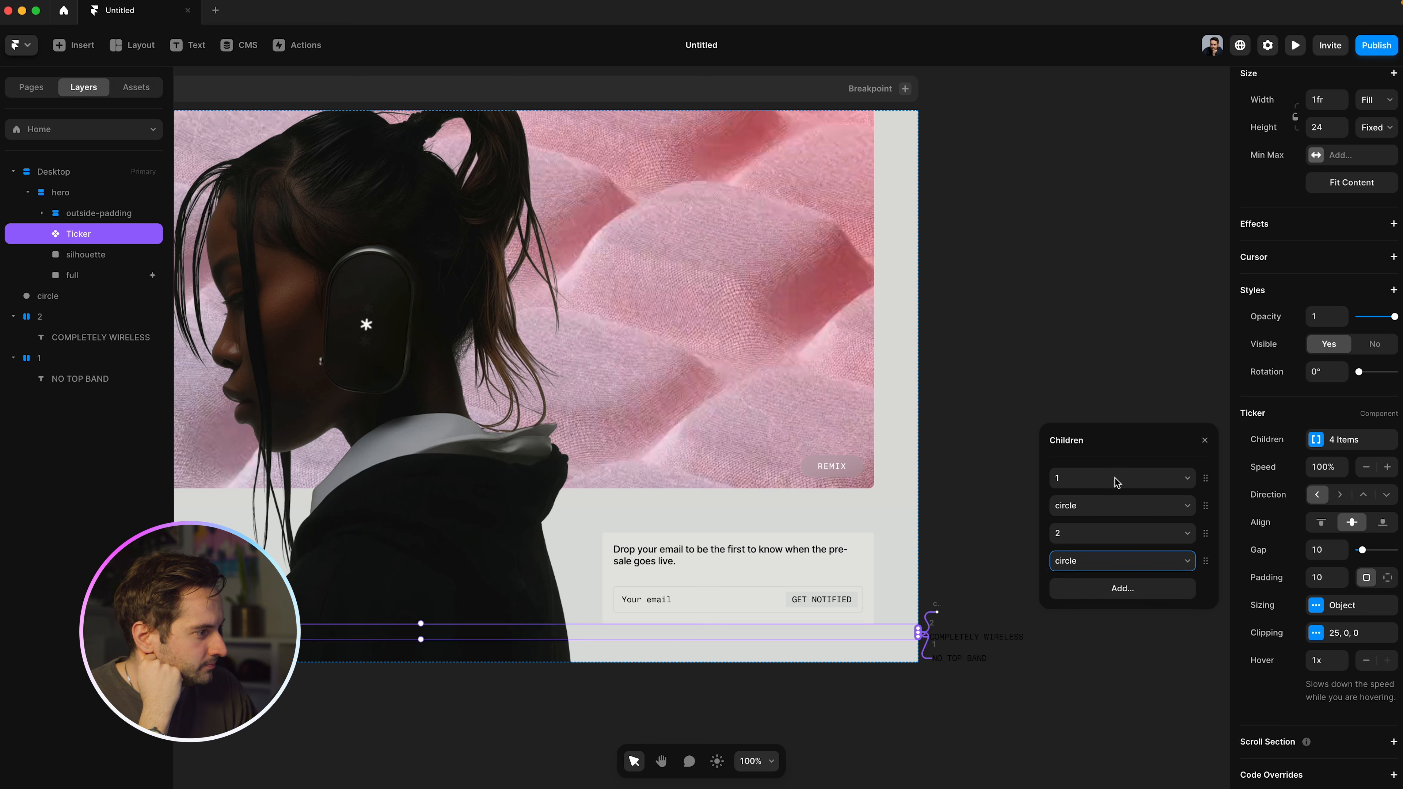
left_click(1042, 399)
scroll(1044, 409, "left", 6)
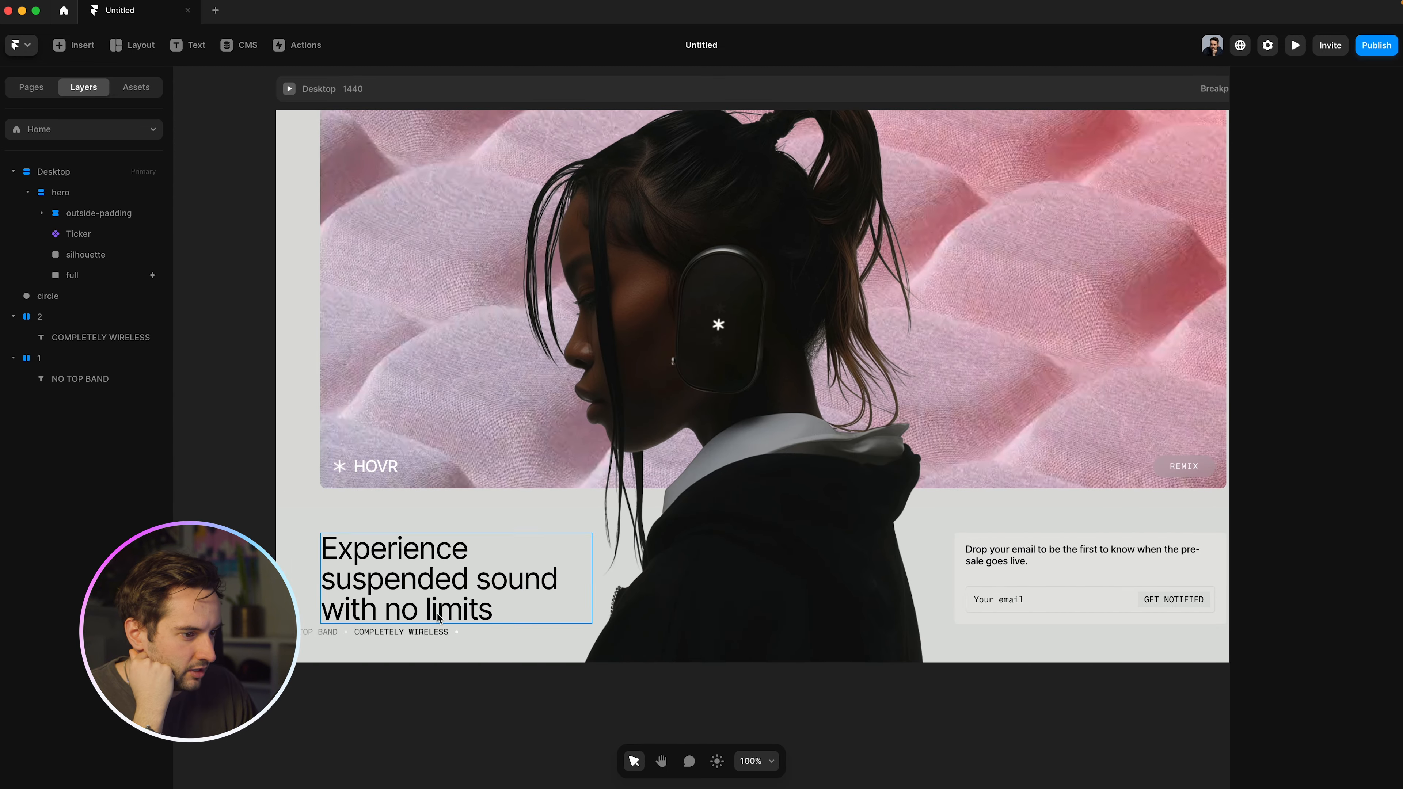
Step: Preview the Desktop page in a viewport stretched to about 972 px high to check the running Ticker, and return to the canvas
left_click(412, 631)
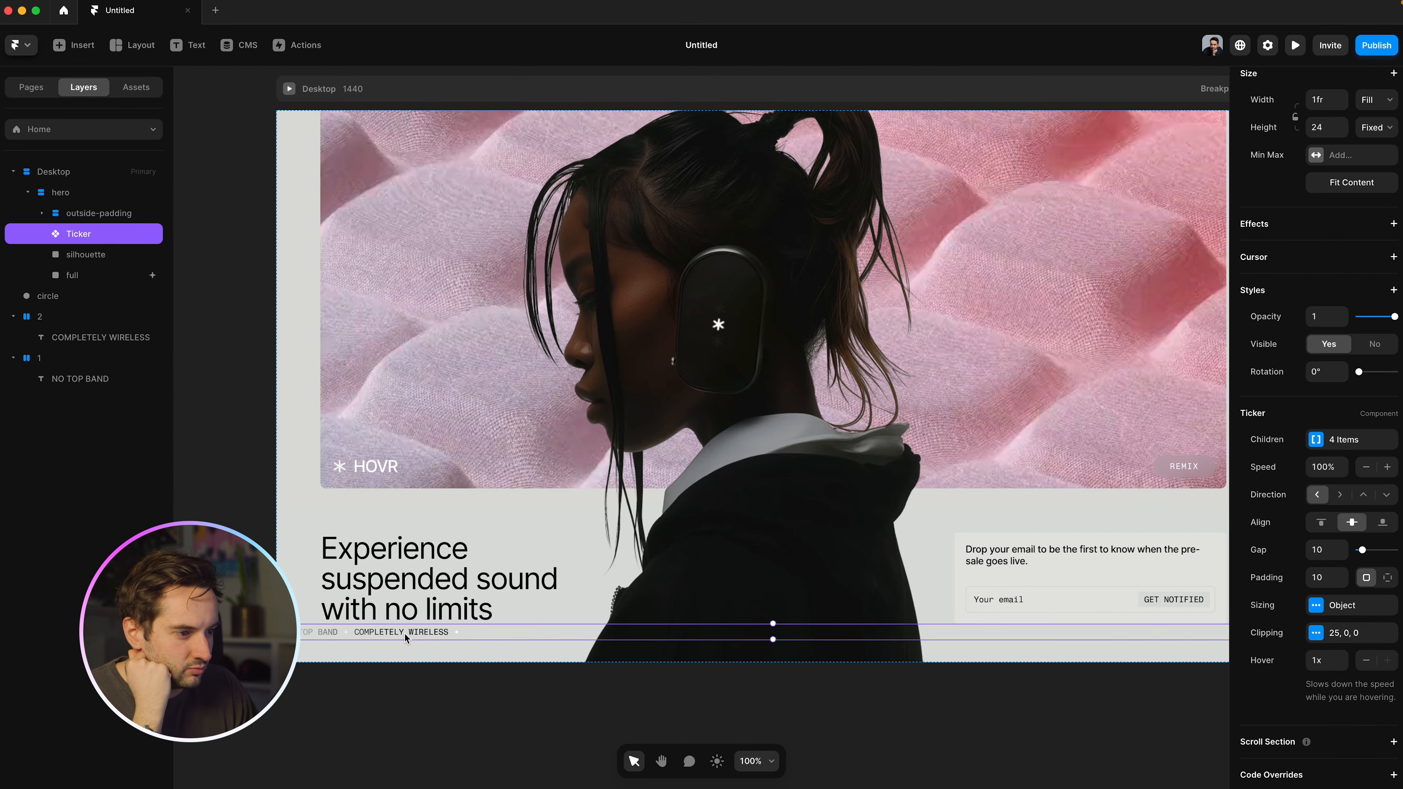
left_click(288, 89)
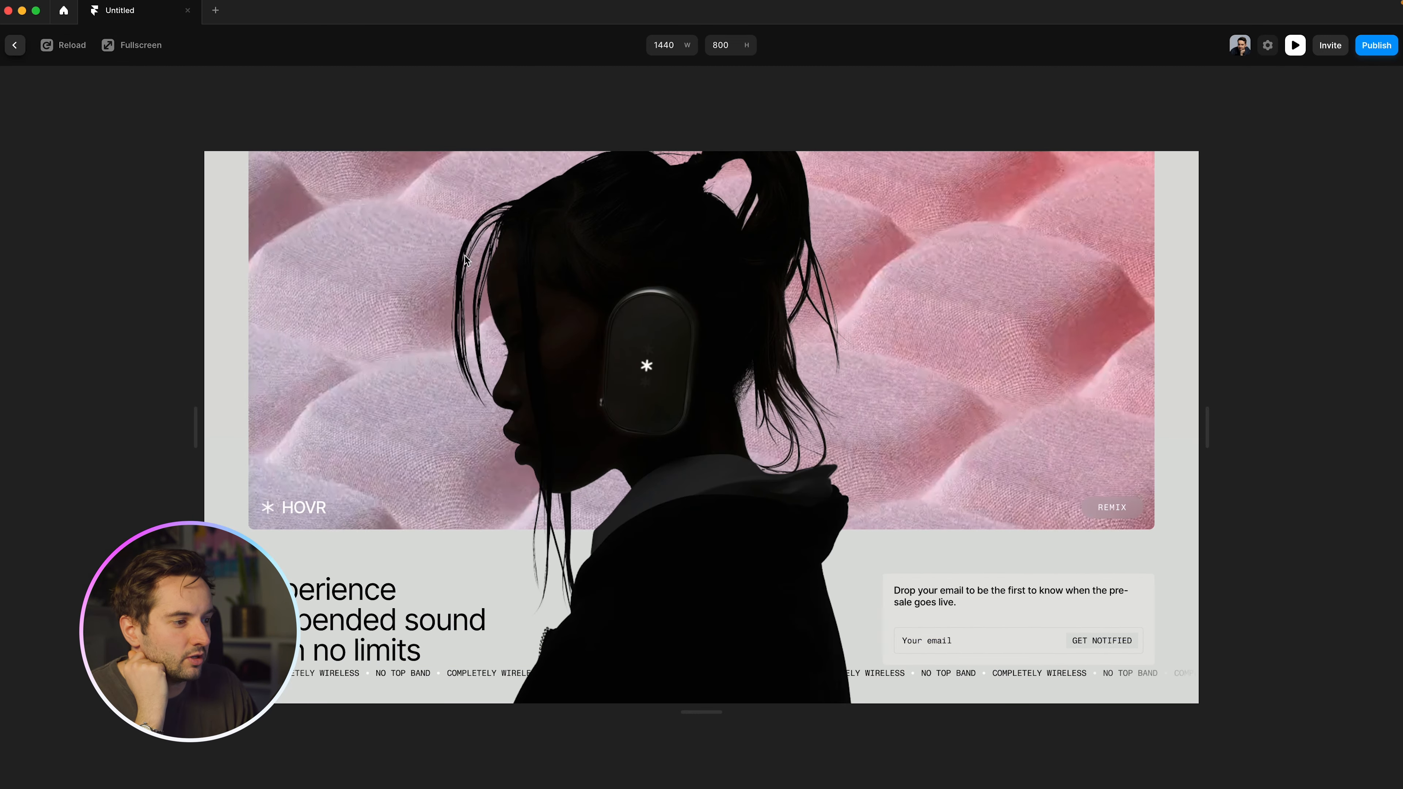
left_click_drag(713, 719, 713, 773)
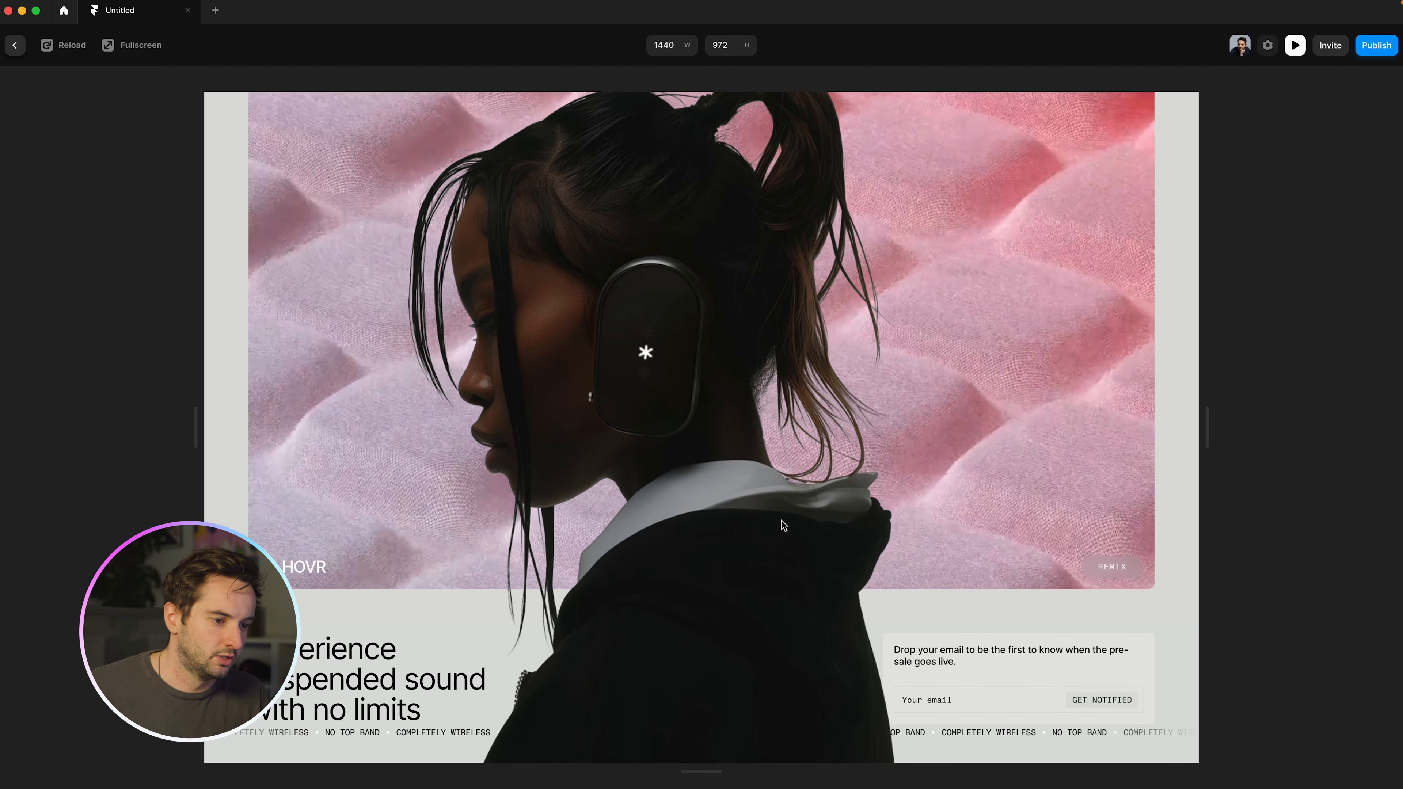
key("Escape")
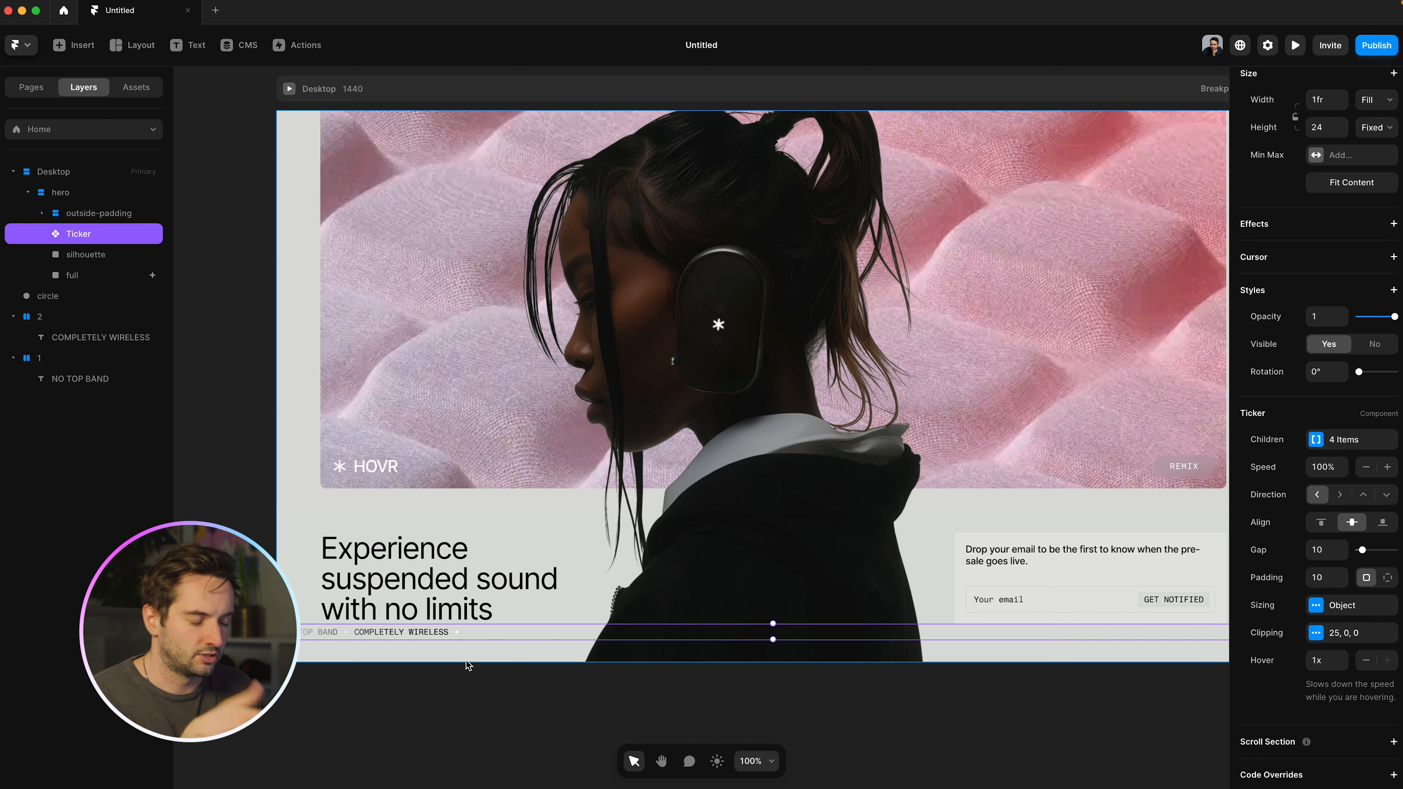
Step: Set the Ticker's gap to 16 and its padding to 0
scroll(480, 646, "down", 2)
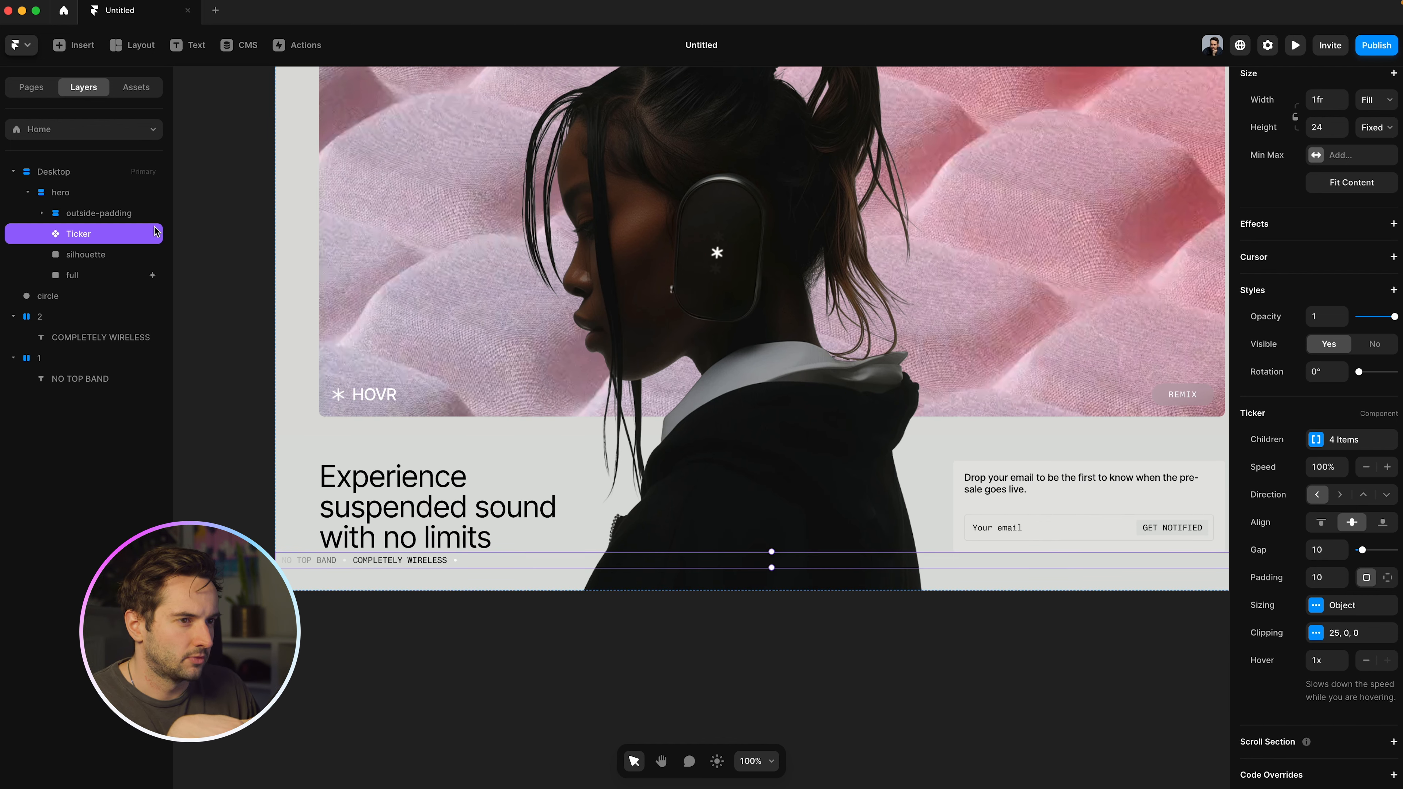
left_click(1329, 553)
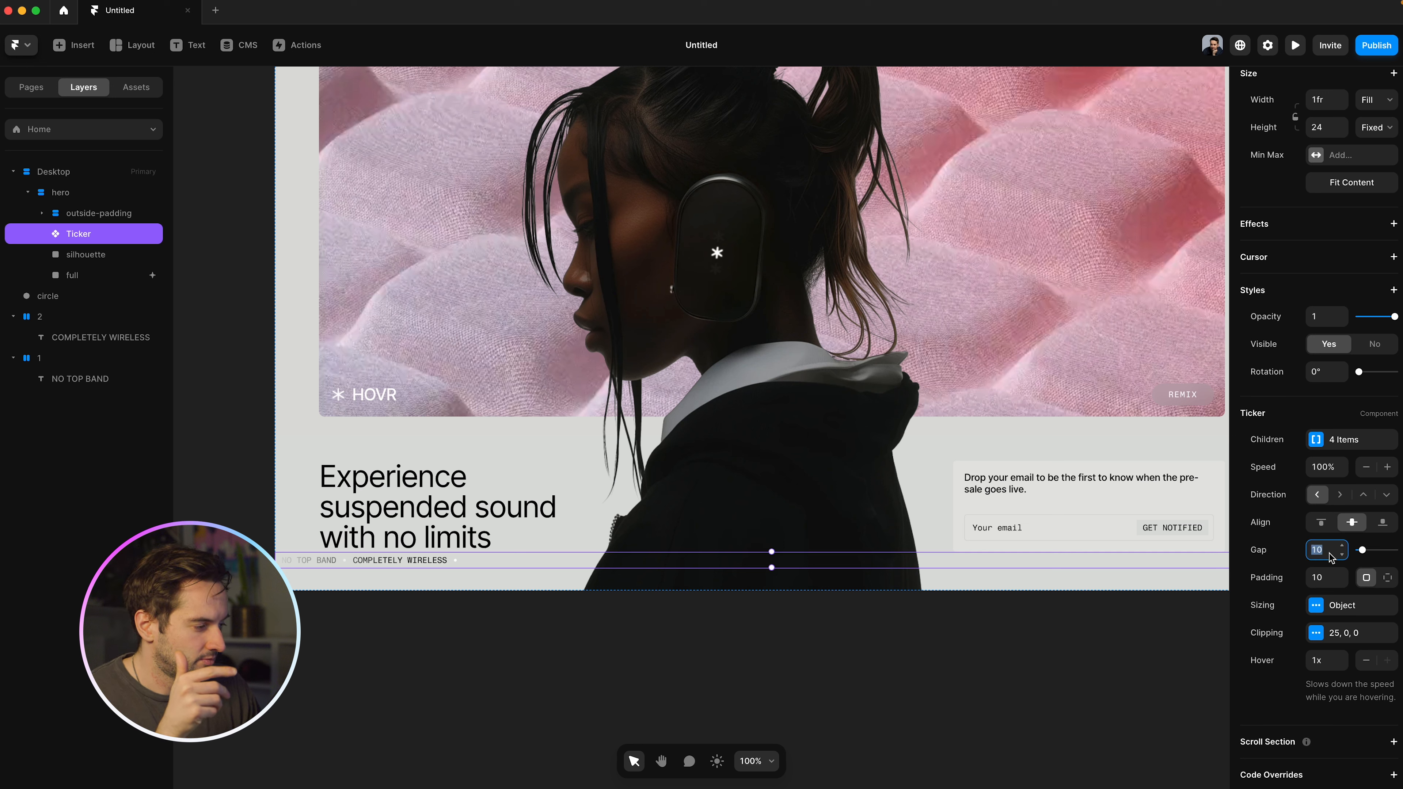
type("16")
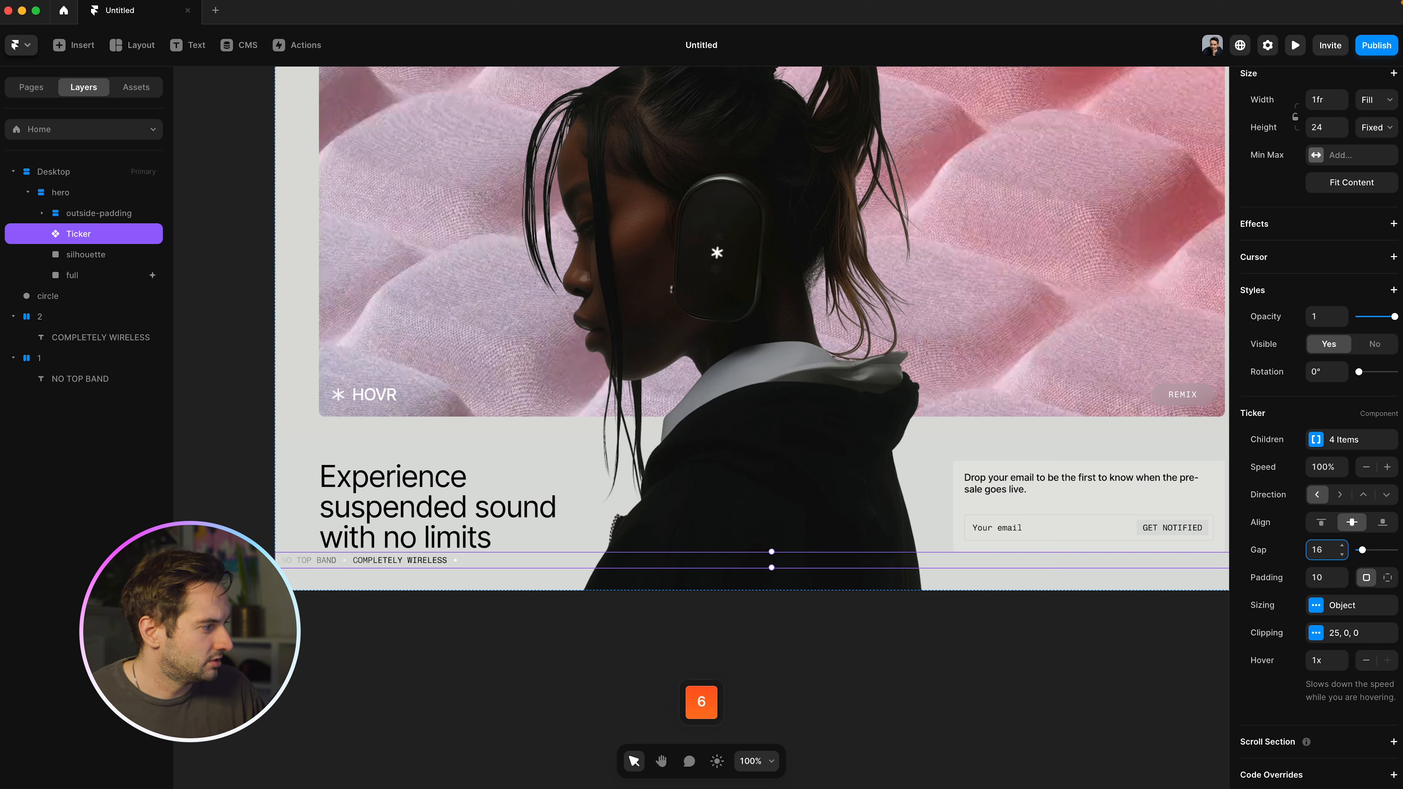
key("Tab")
type("0")
key("Return")
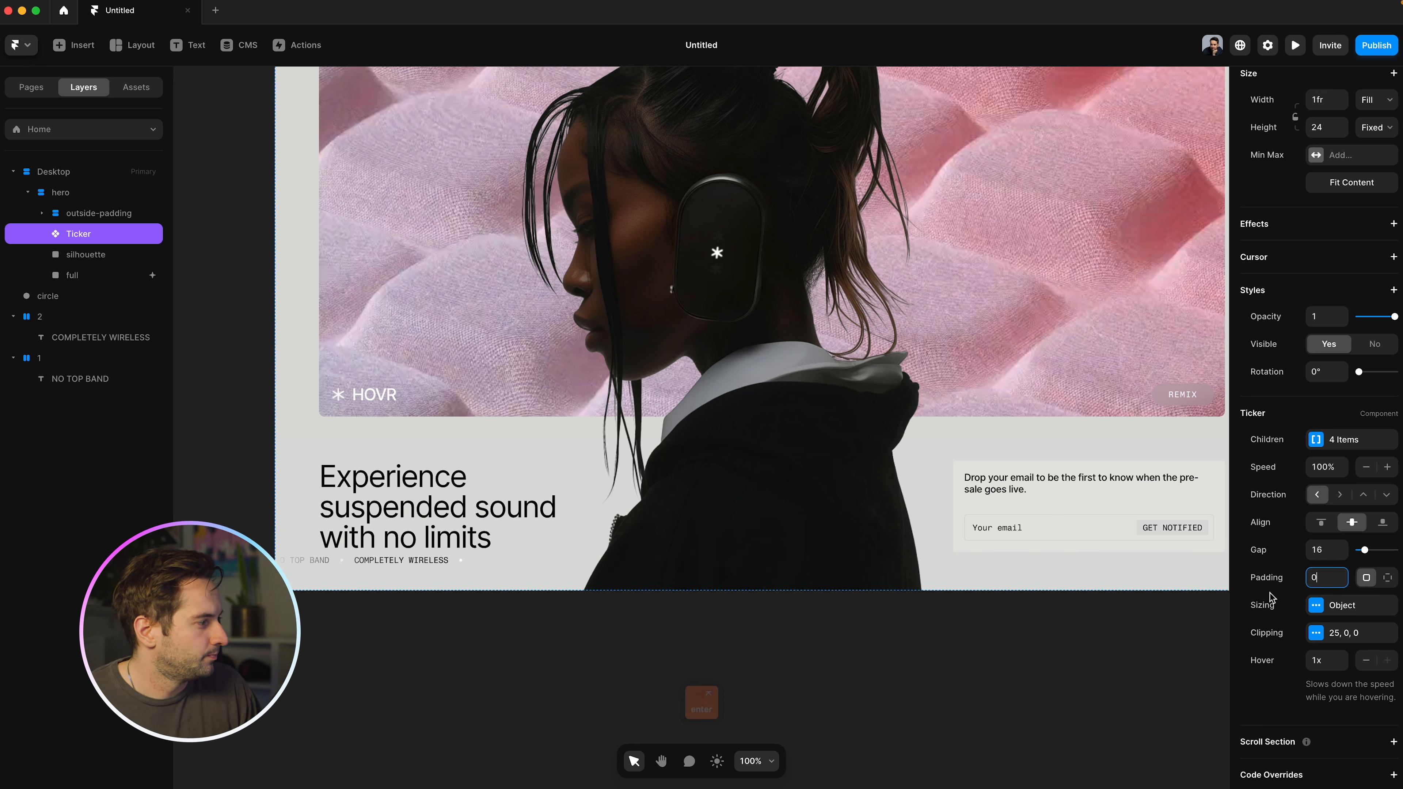
Step: Set the Ticker's speed to 16% and deselect it
left_click(1325, 467)
type("16")
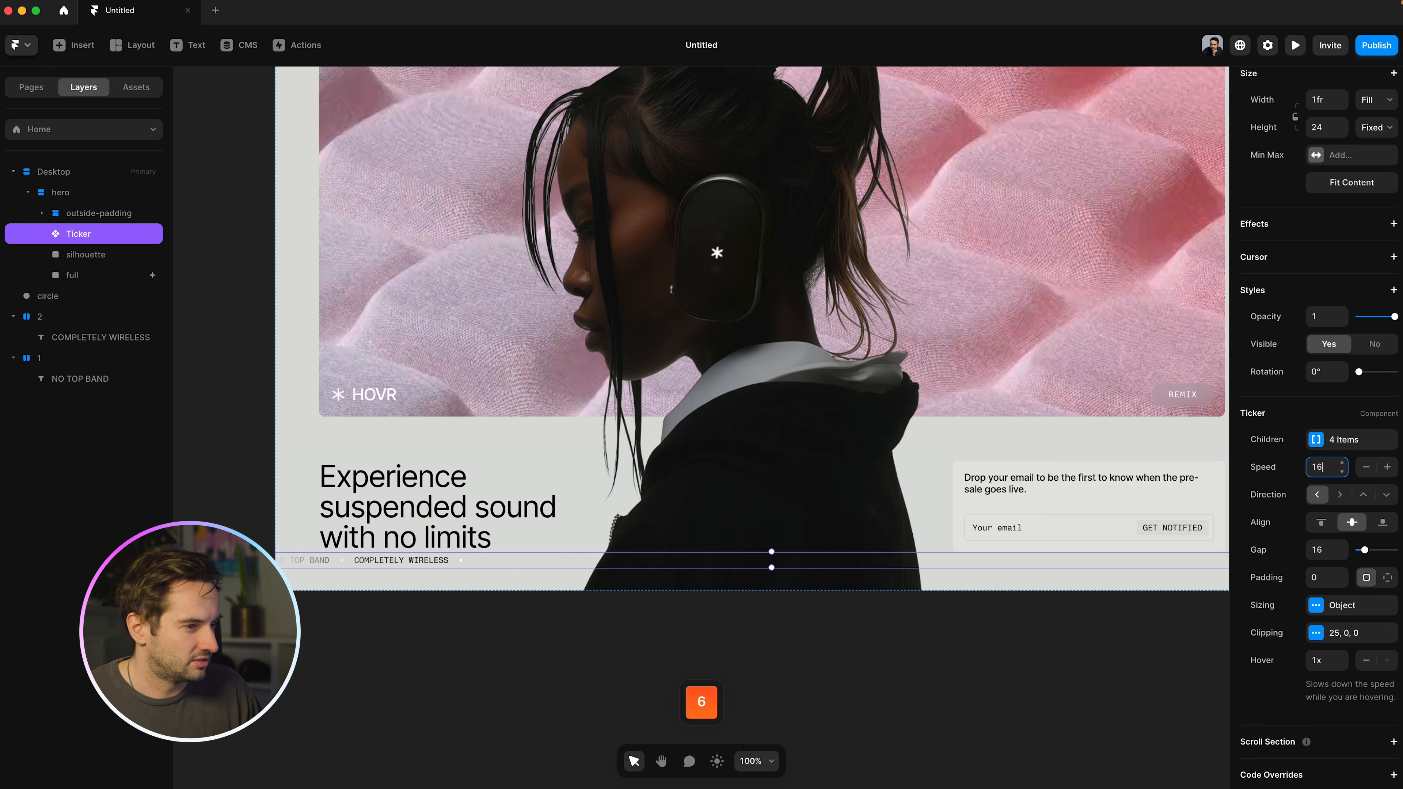
key("Return")
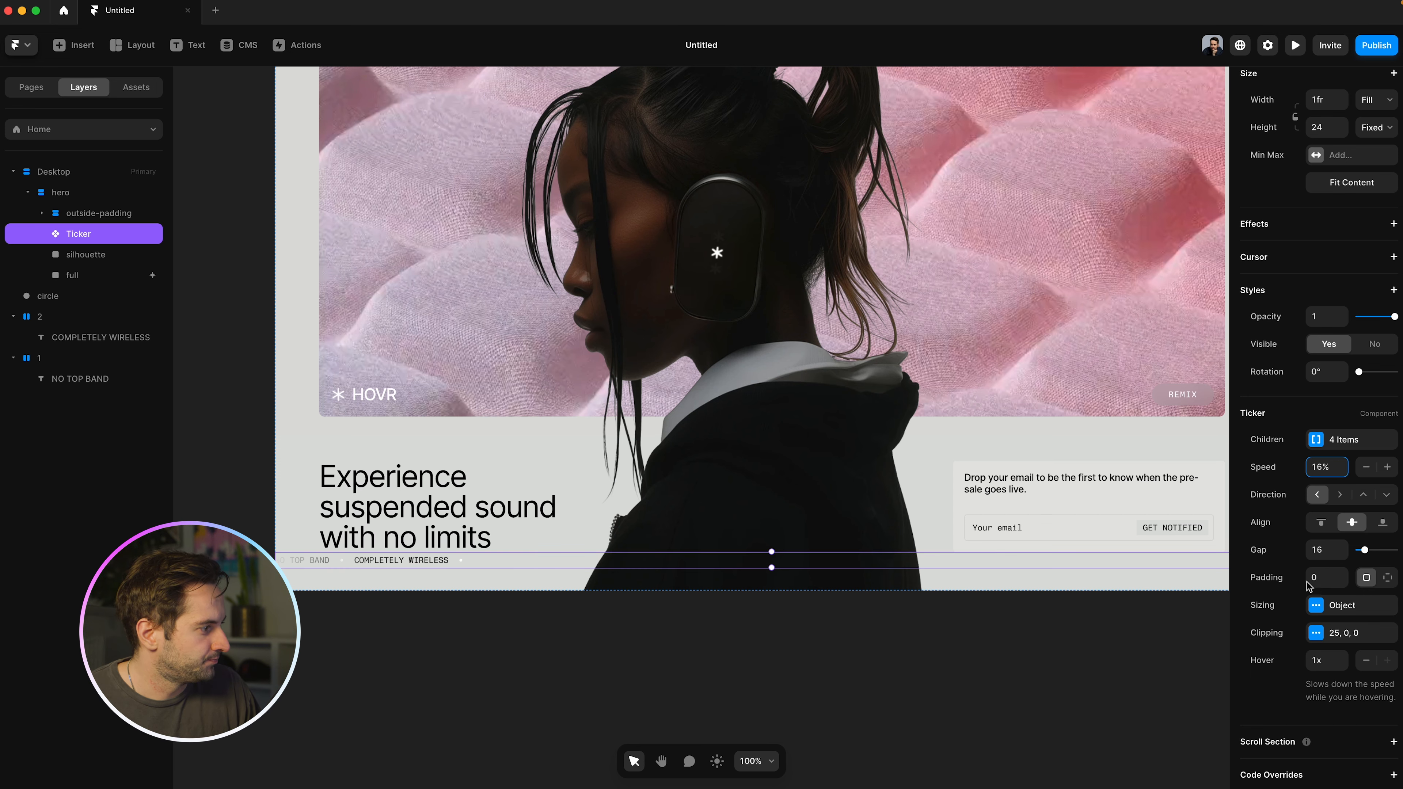
left_click(1039, 666)
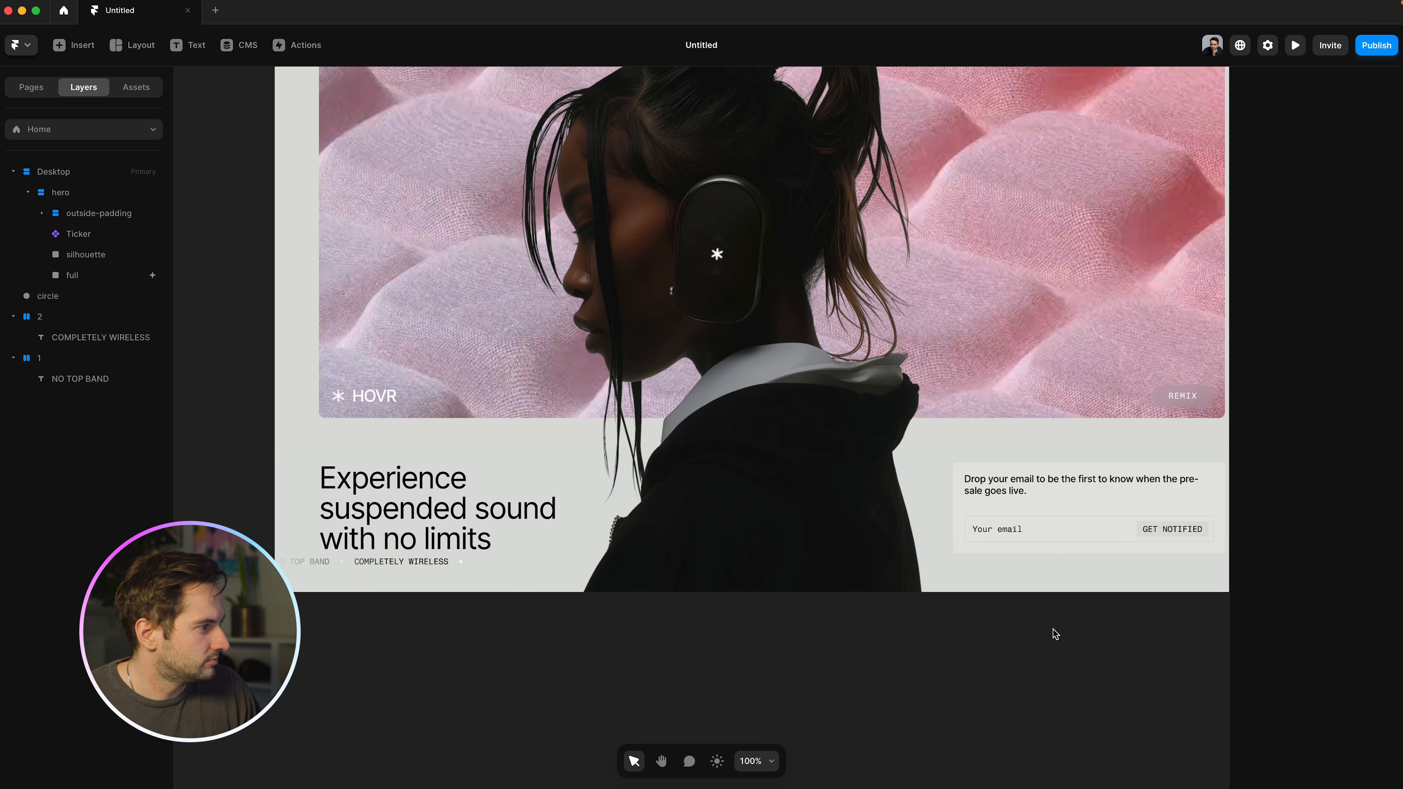
Step: Preview the slowed Ticker in a viewport stretched to about 964 px high, and return to the canvas
key("super+p")
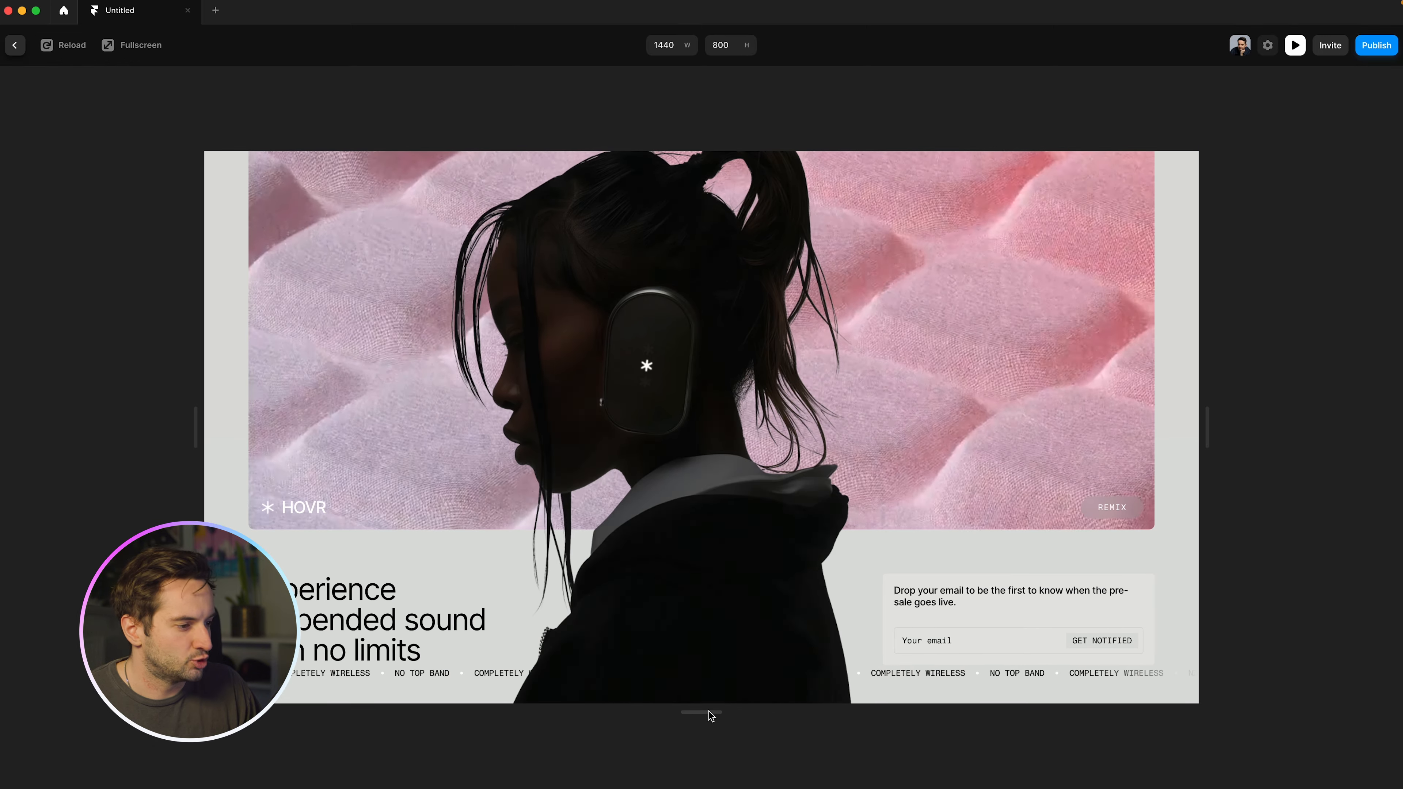
left_click_drag(702, 713, 702, 768)
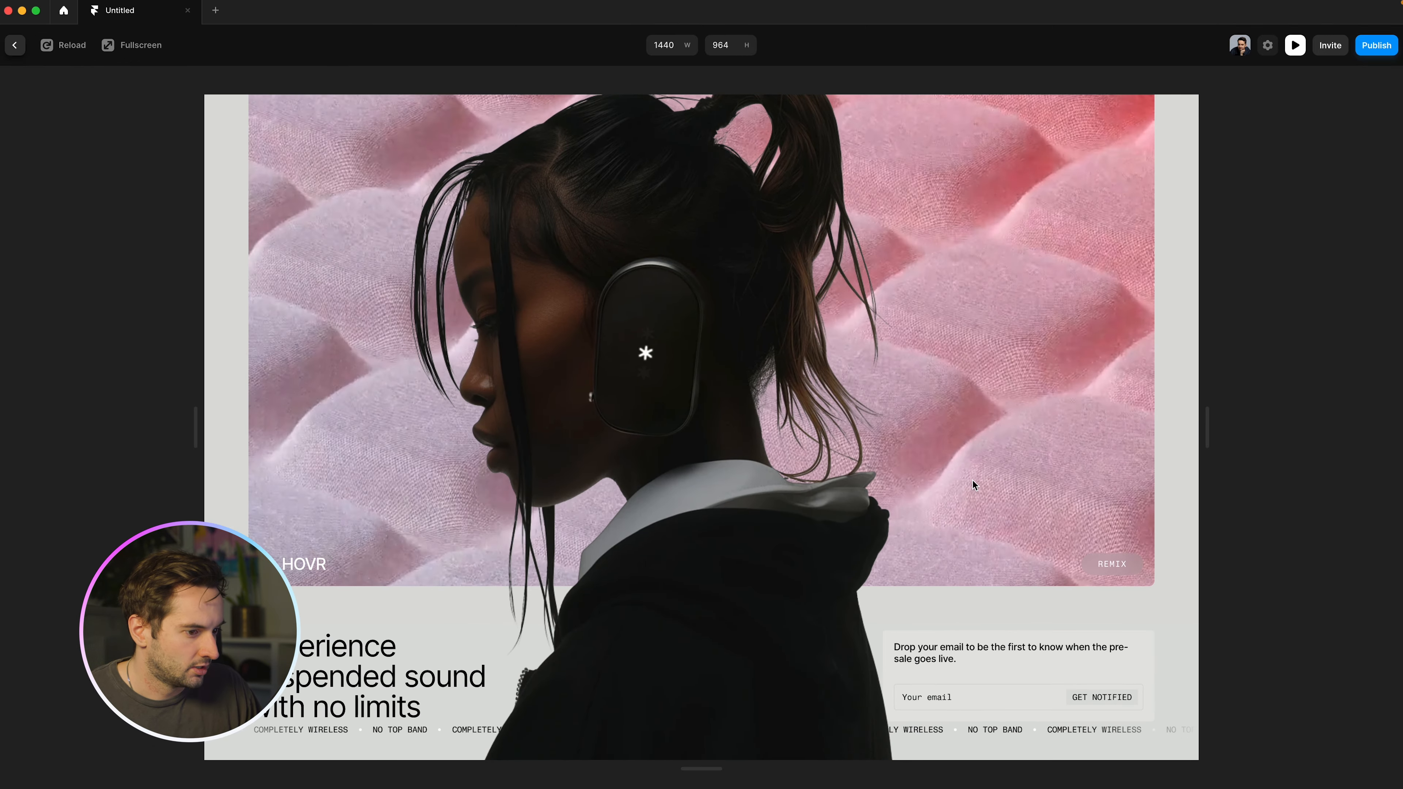
key("Escape")
Step: Turn off the fade in the Ticker's clipping settings
left_click(322, 656)
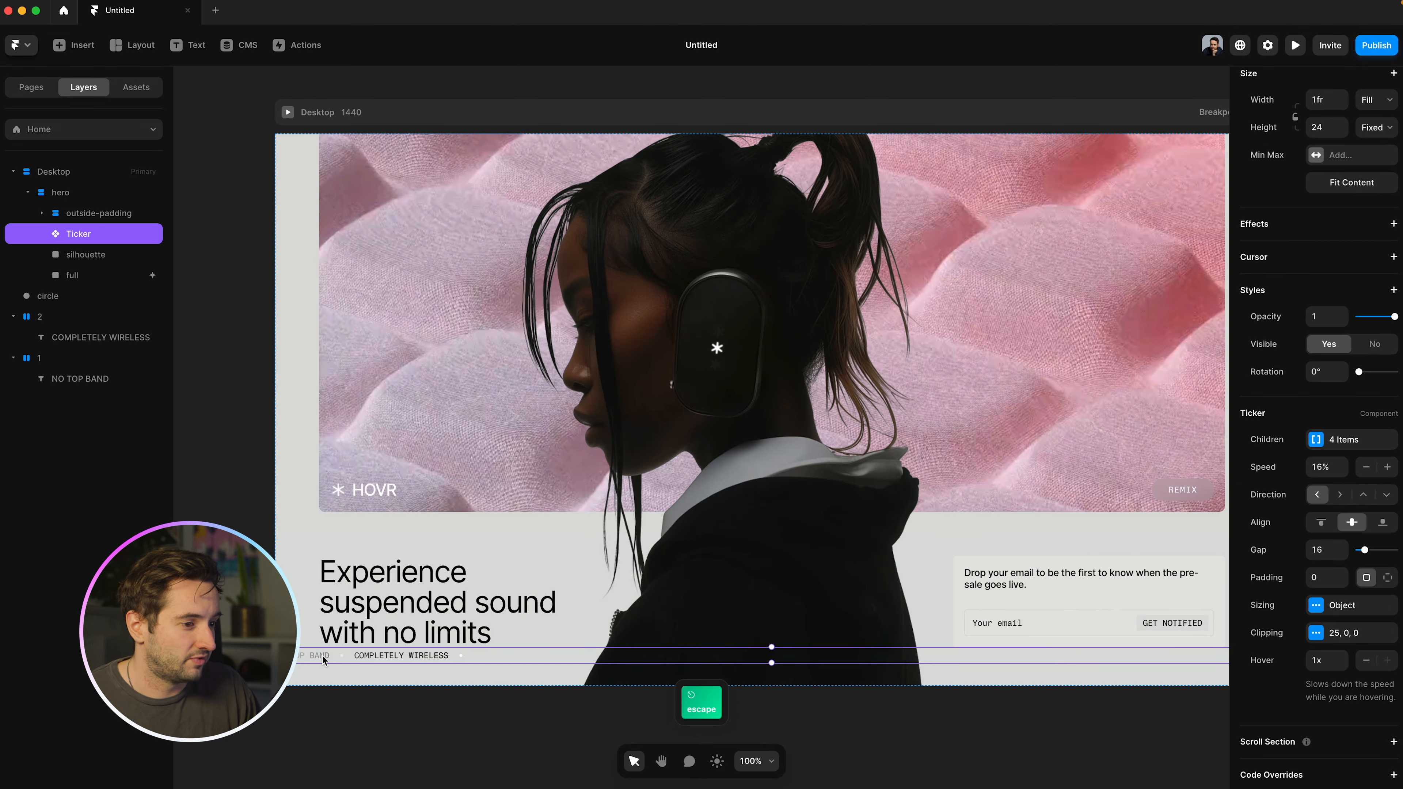
left_click(1334, 637)
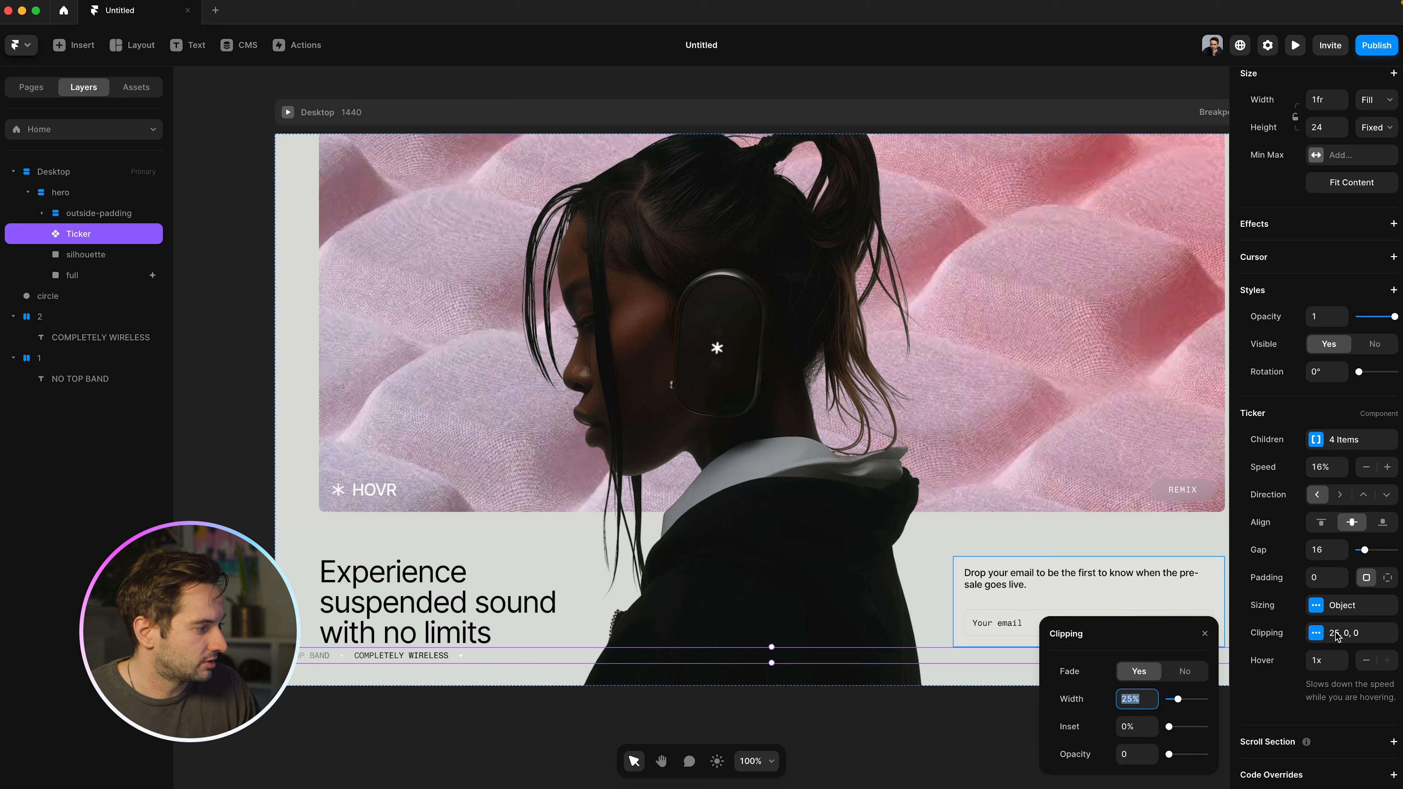
left_click(1192, 671)
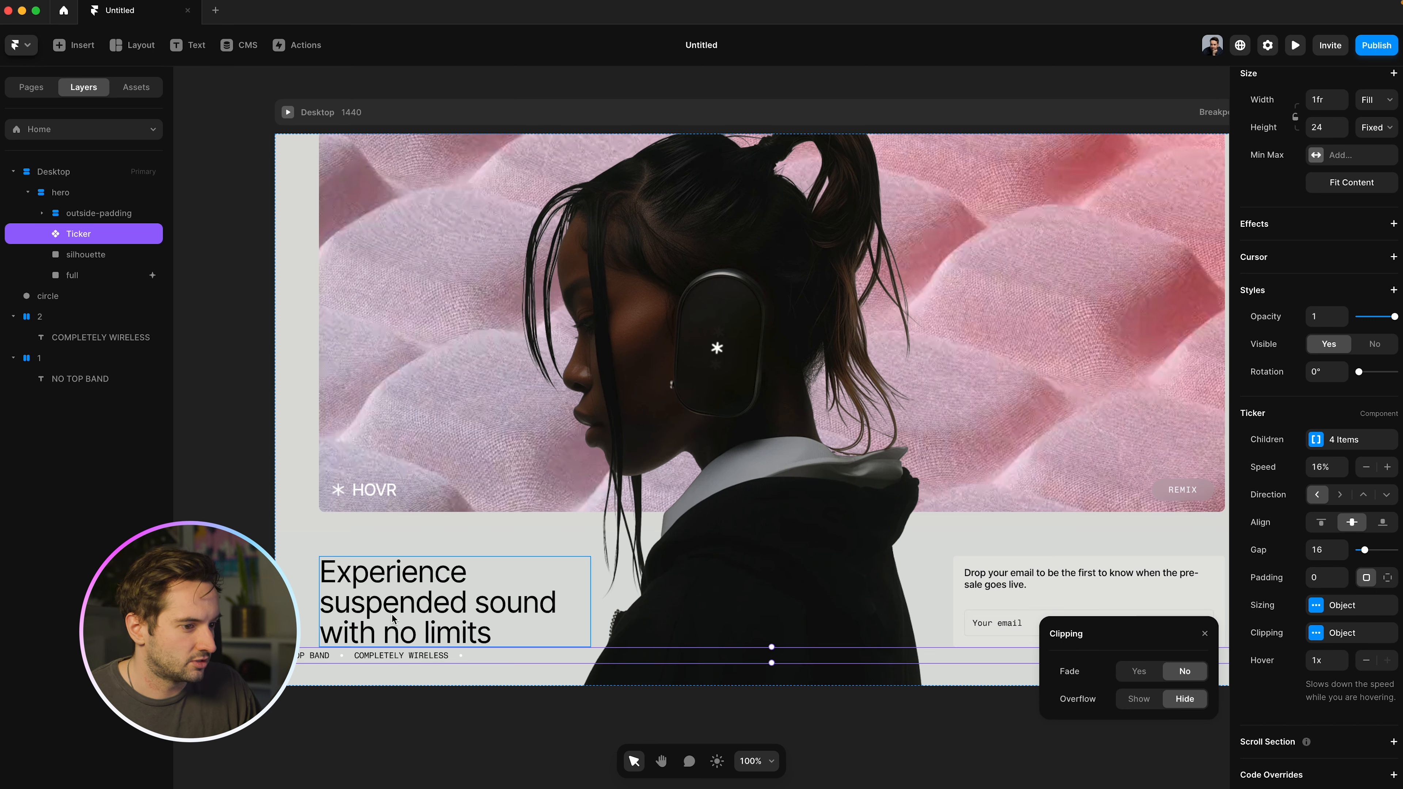
left_click(237, 646)
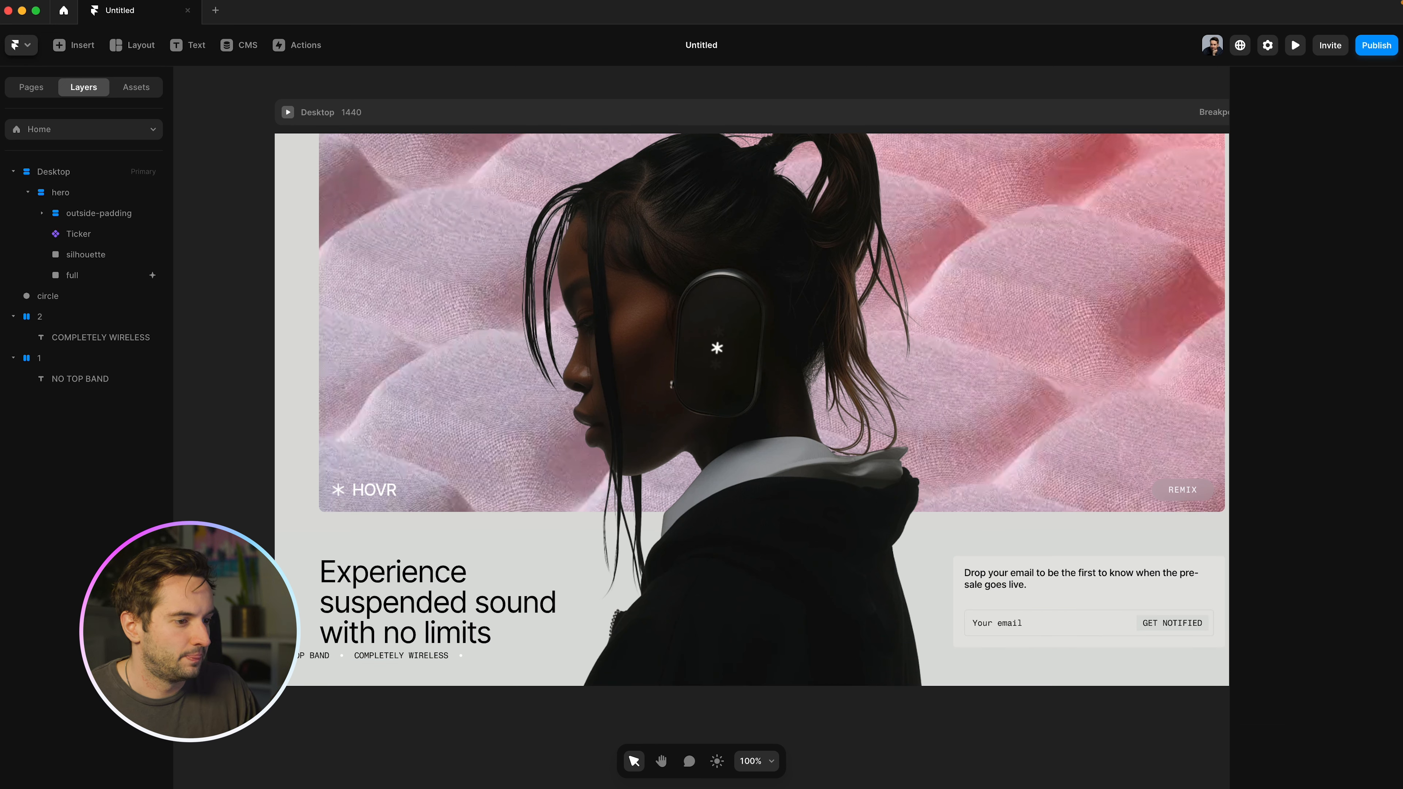
Step: Set the gap of the hero stack to 64 to separate the Ticker from the content above
left_click(305, 655)
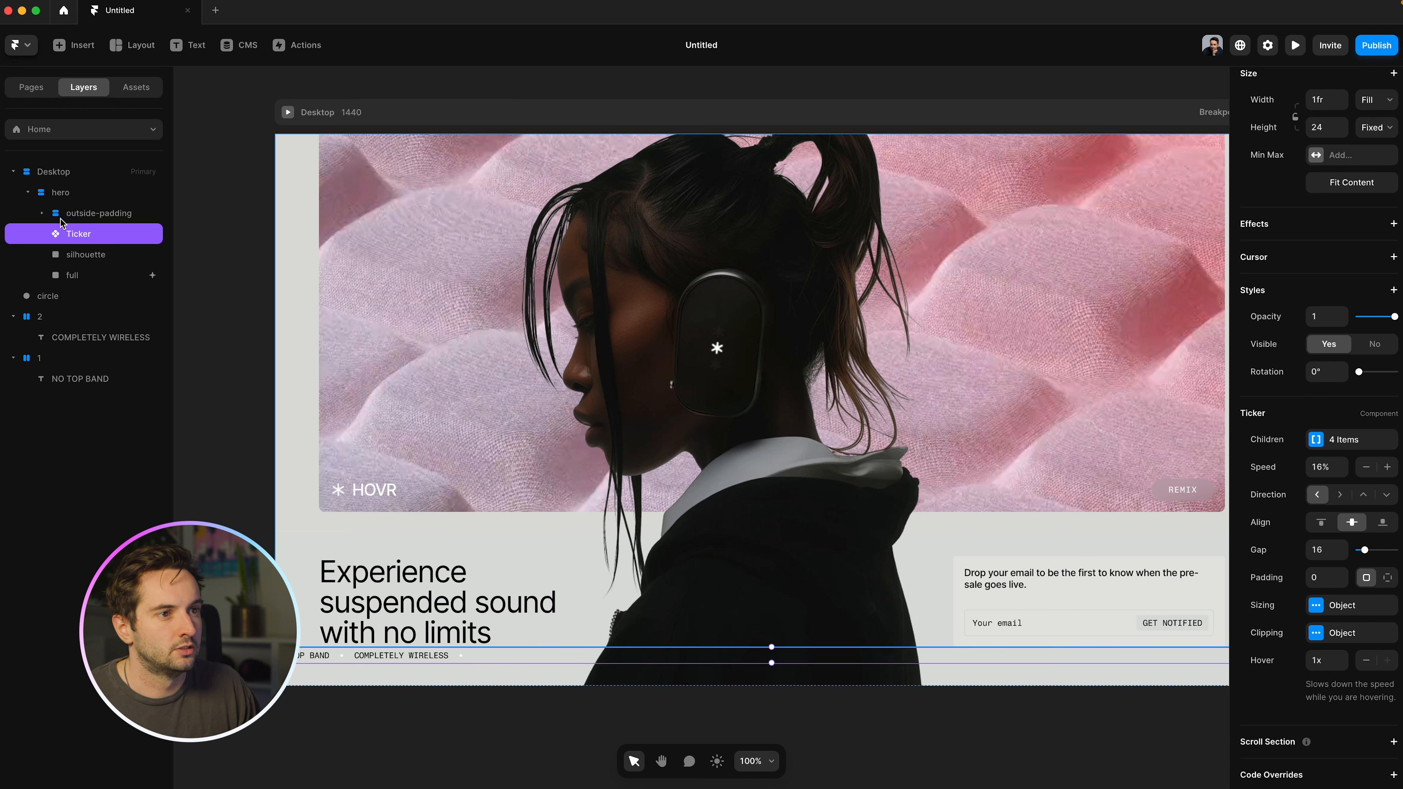
left_click(60, 197)
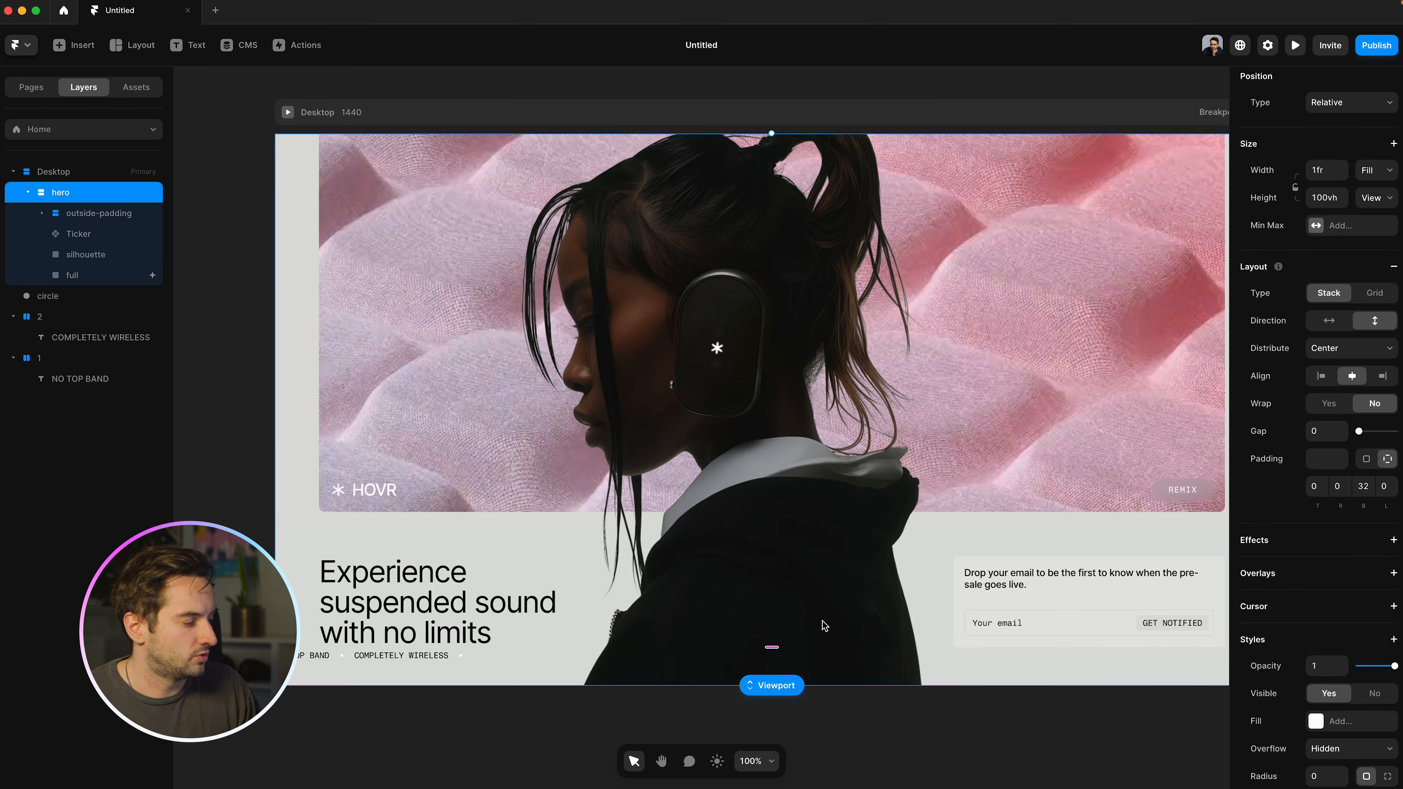
left_click(1325, 432)
type("64")
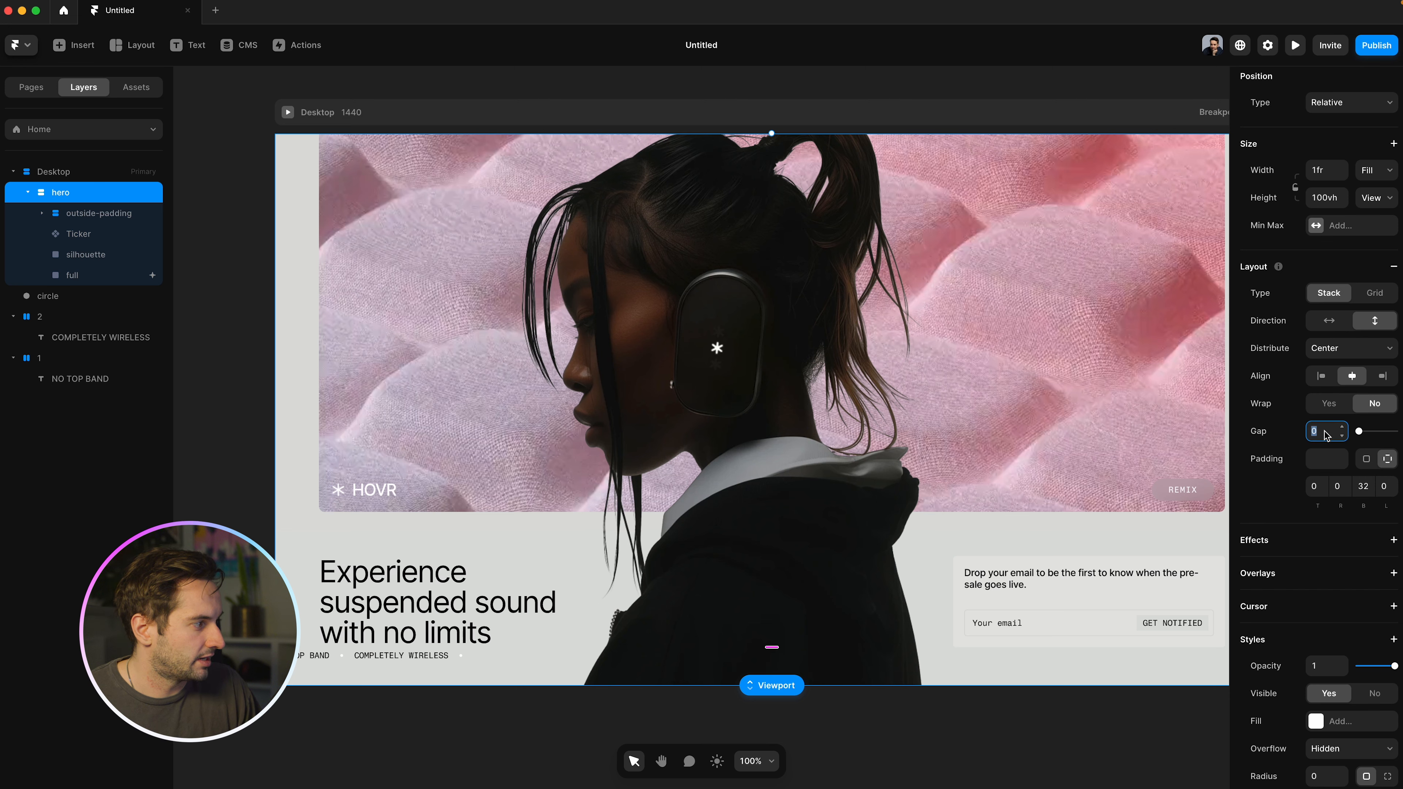
key("Return")
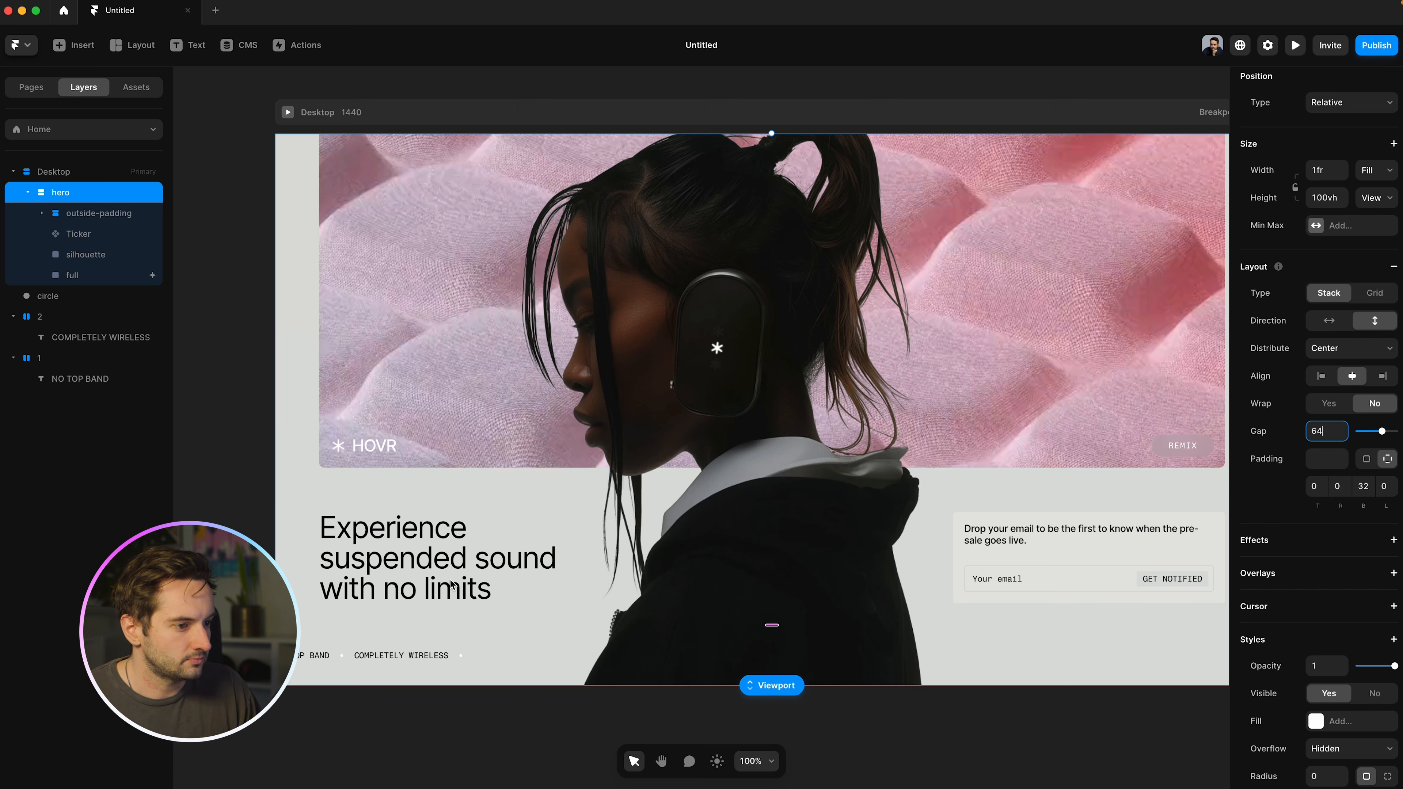
Step: Preview the page about 1002 px high at widths of about 1986 and 1262 px, checking the email form text against the silhouette
left_click(287, 111)
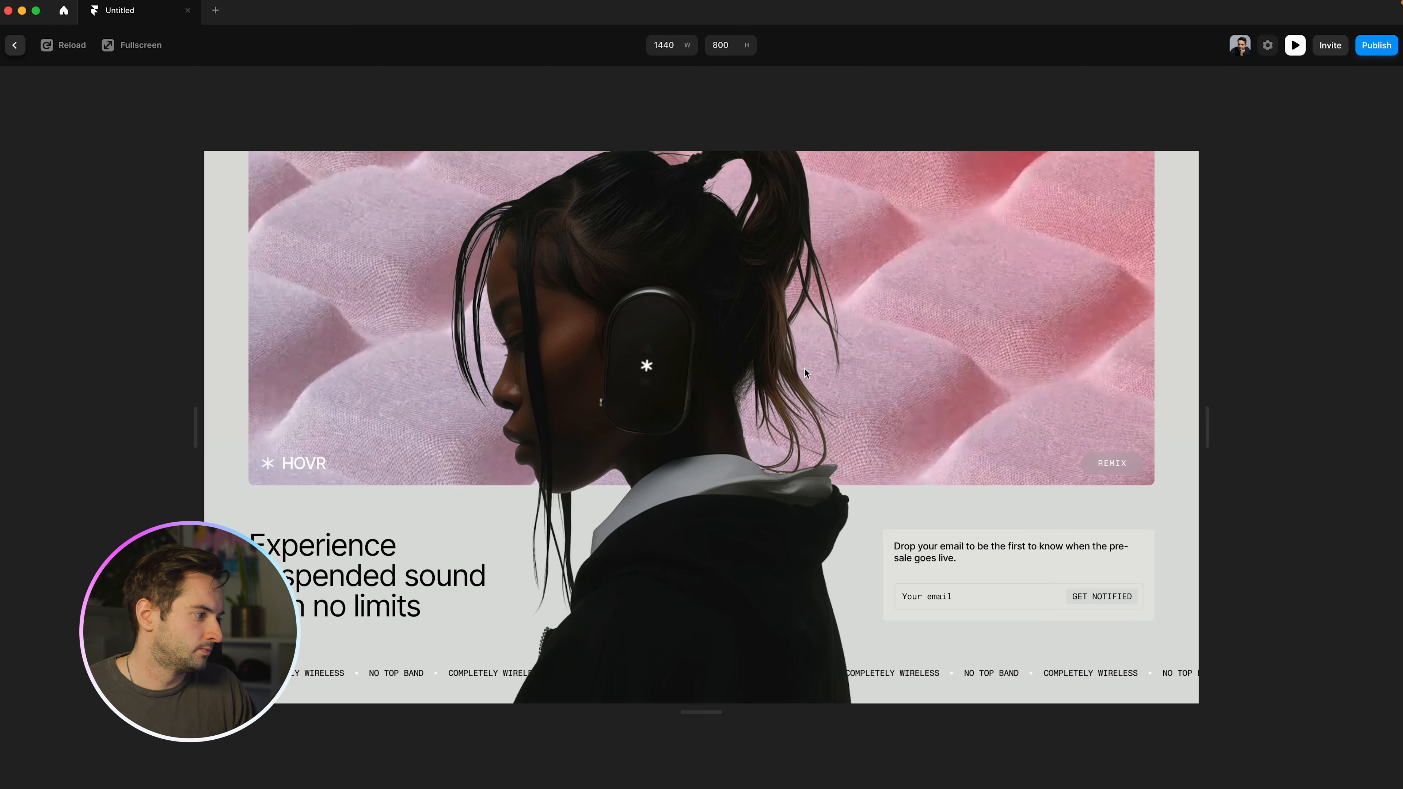
left_click_drag(691, 713, 709, 776)
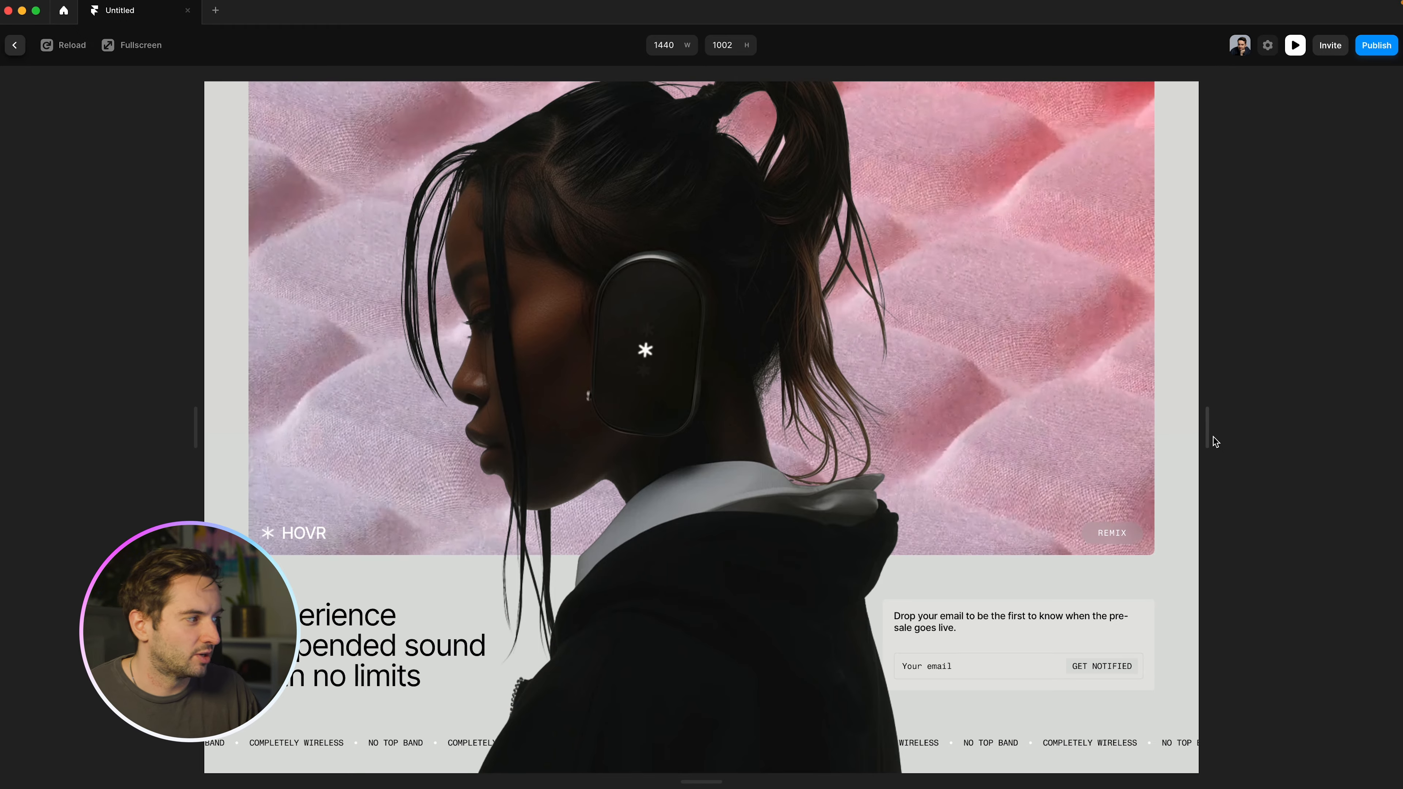
left_click_drag(1208, 439, 1399, 436)
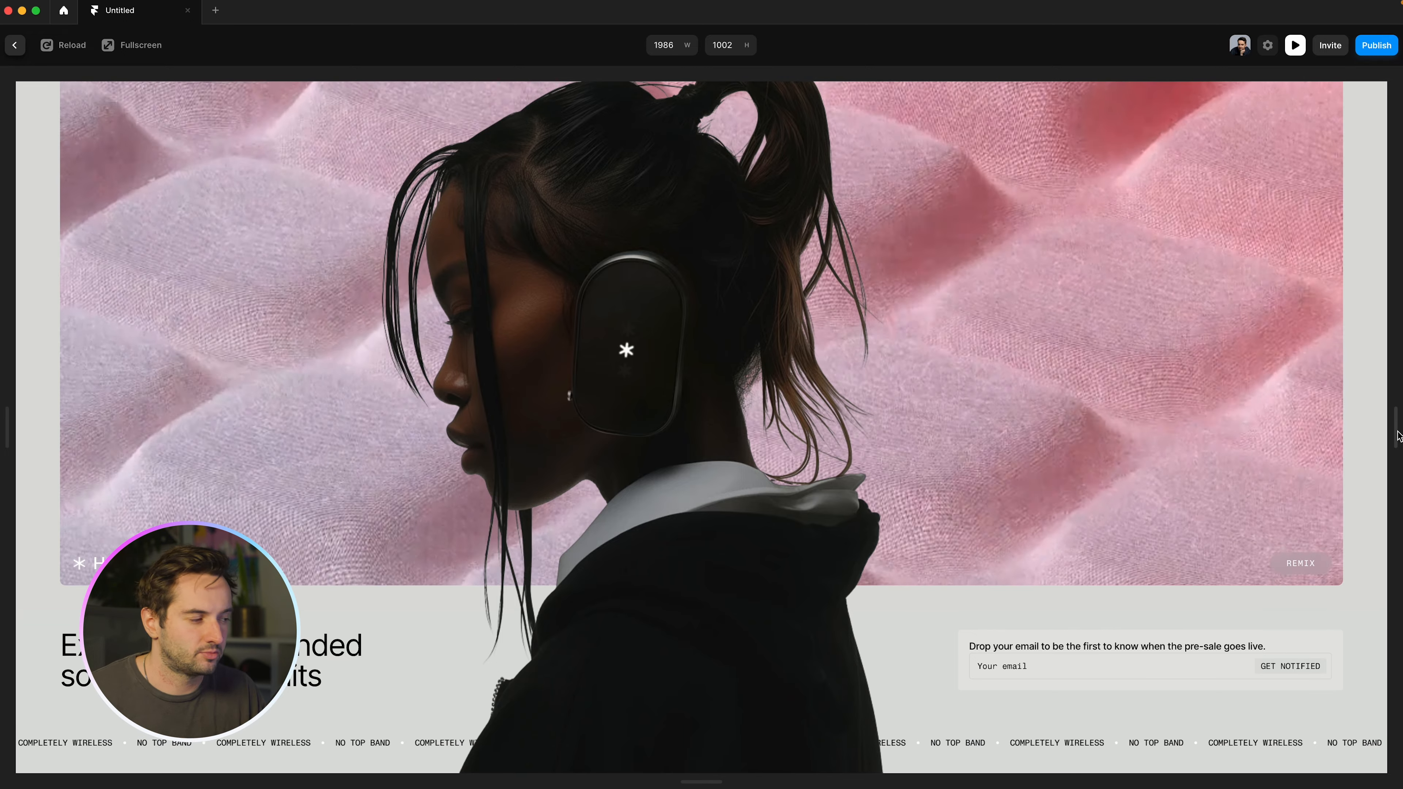
left_click_drag(1398, 437, 1149, 449)
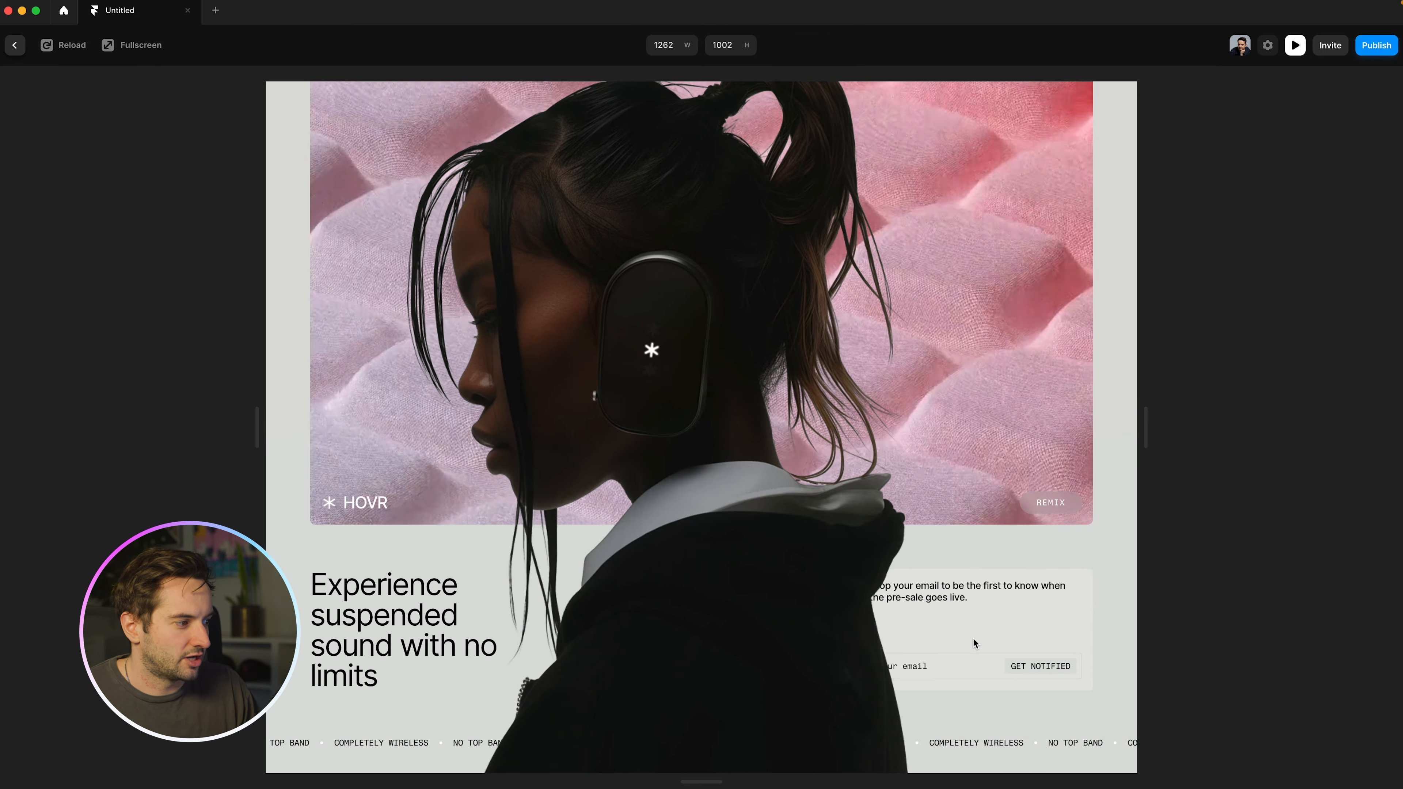
left_click_drag(929, 585, 961, 593)
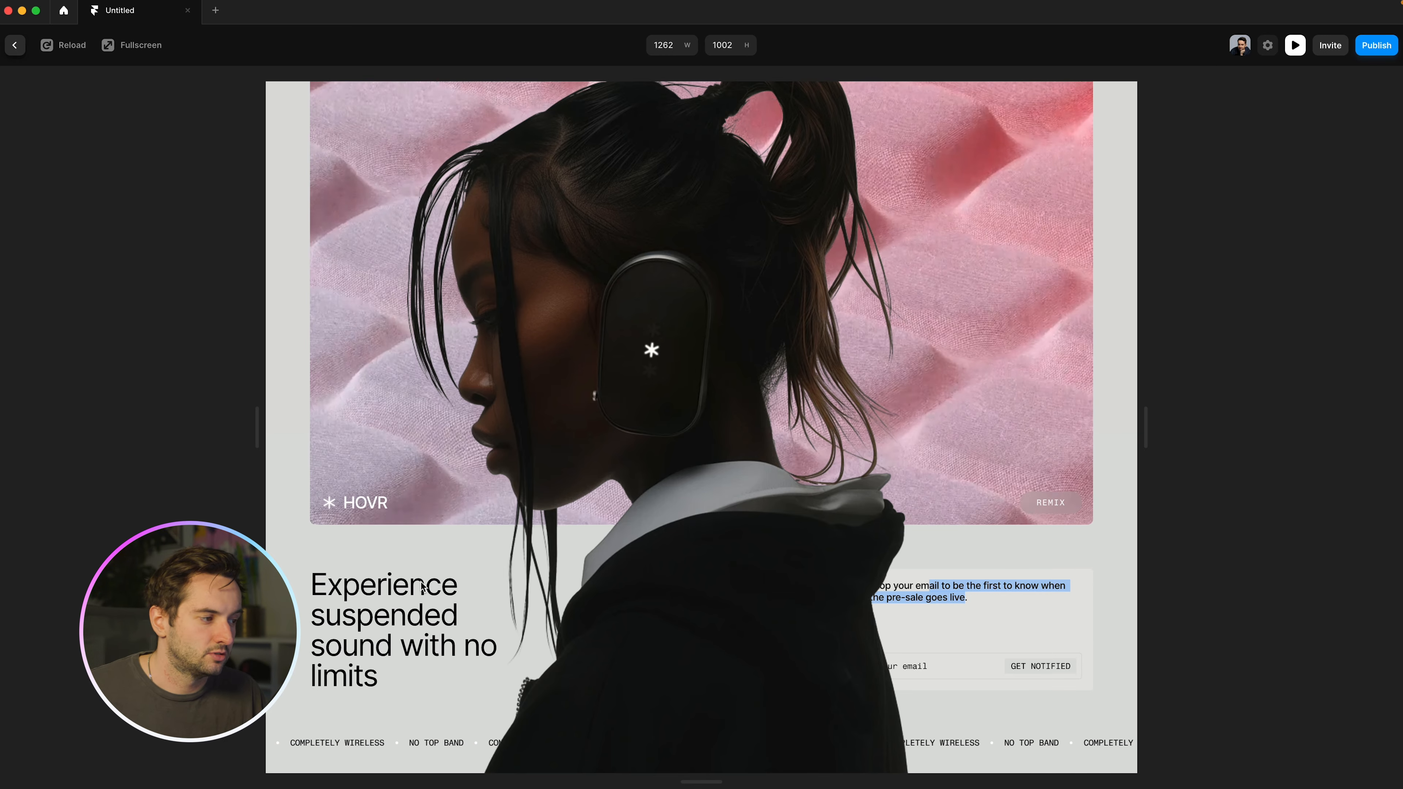
left_click(962, 602)
left_click_drag(964, 600, 941, 586)
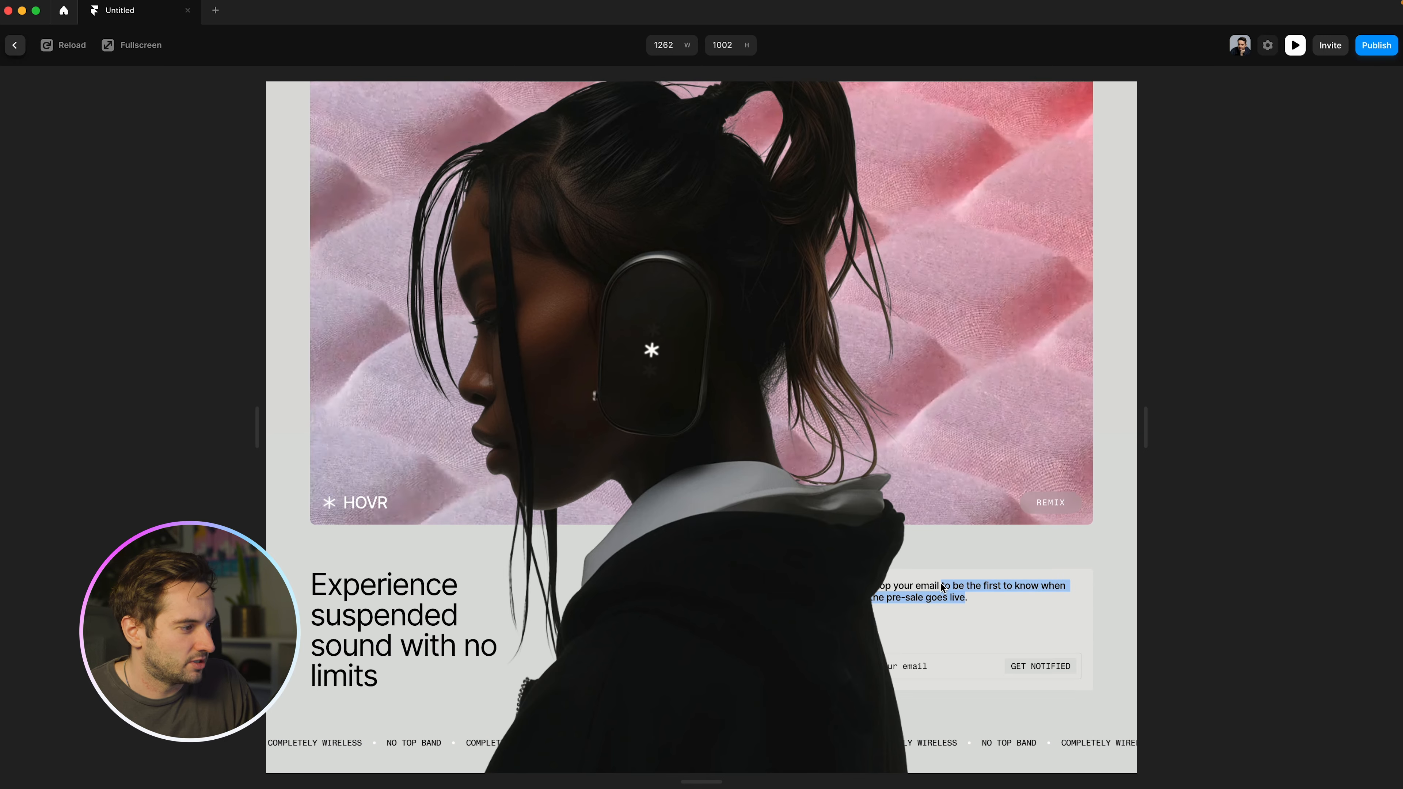
key("Escape")
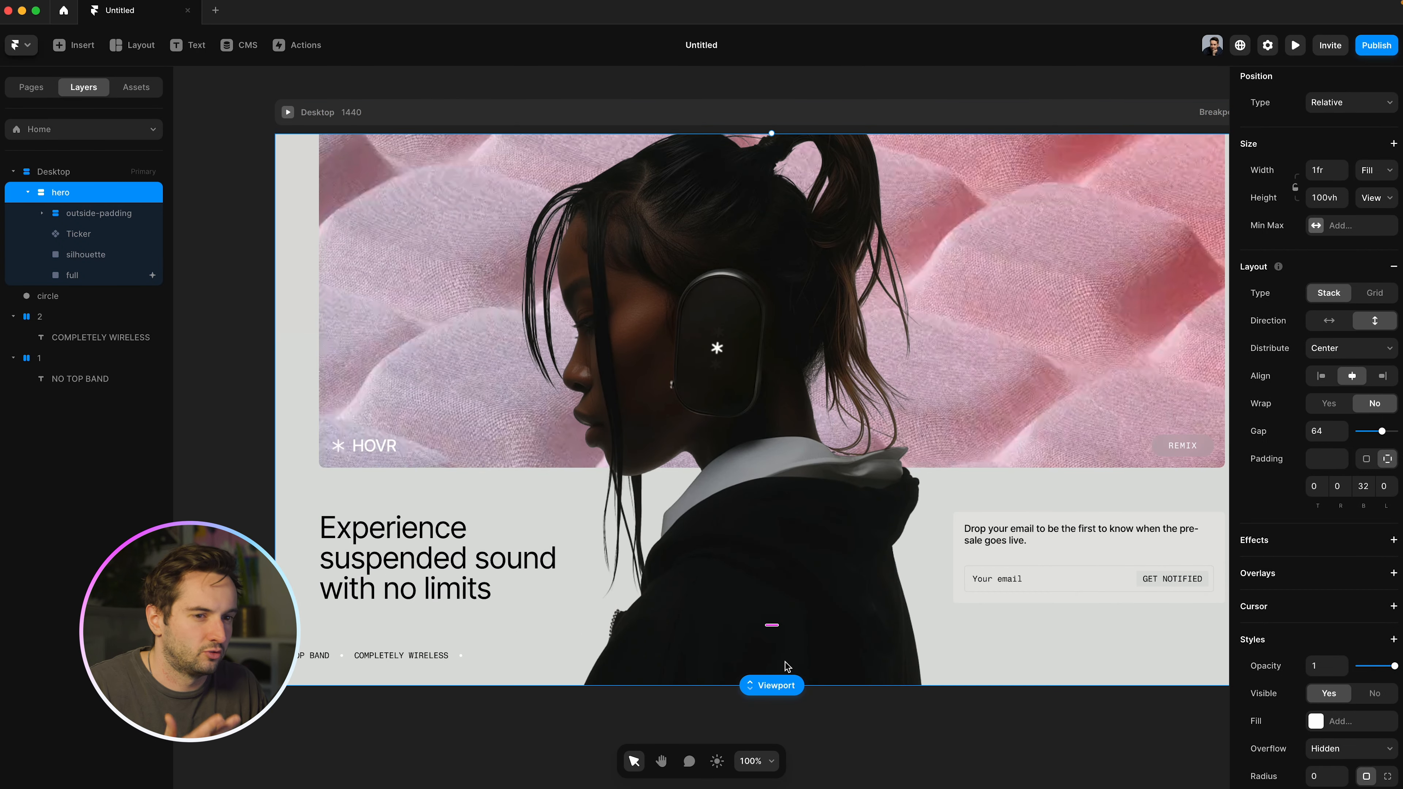
Step: Set the max width of the email-opt-in stack to 22% and deselect it
left_click(898, 715)
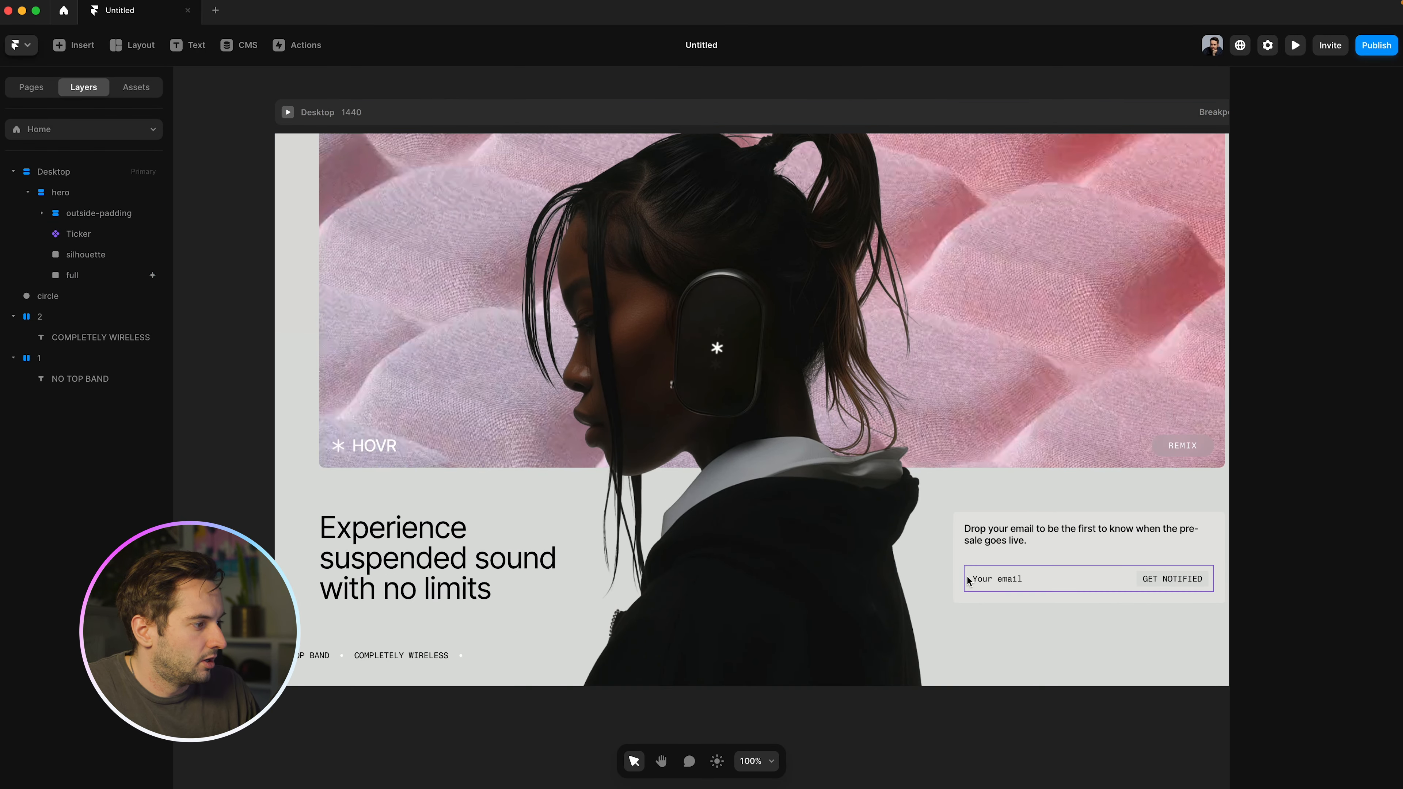
left_click(963, 554)
scroll(953, 560, "right", 5)
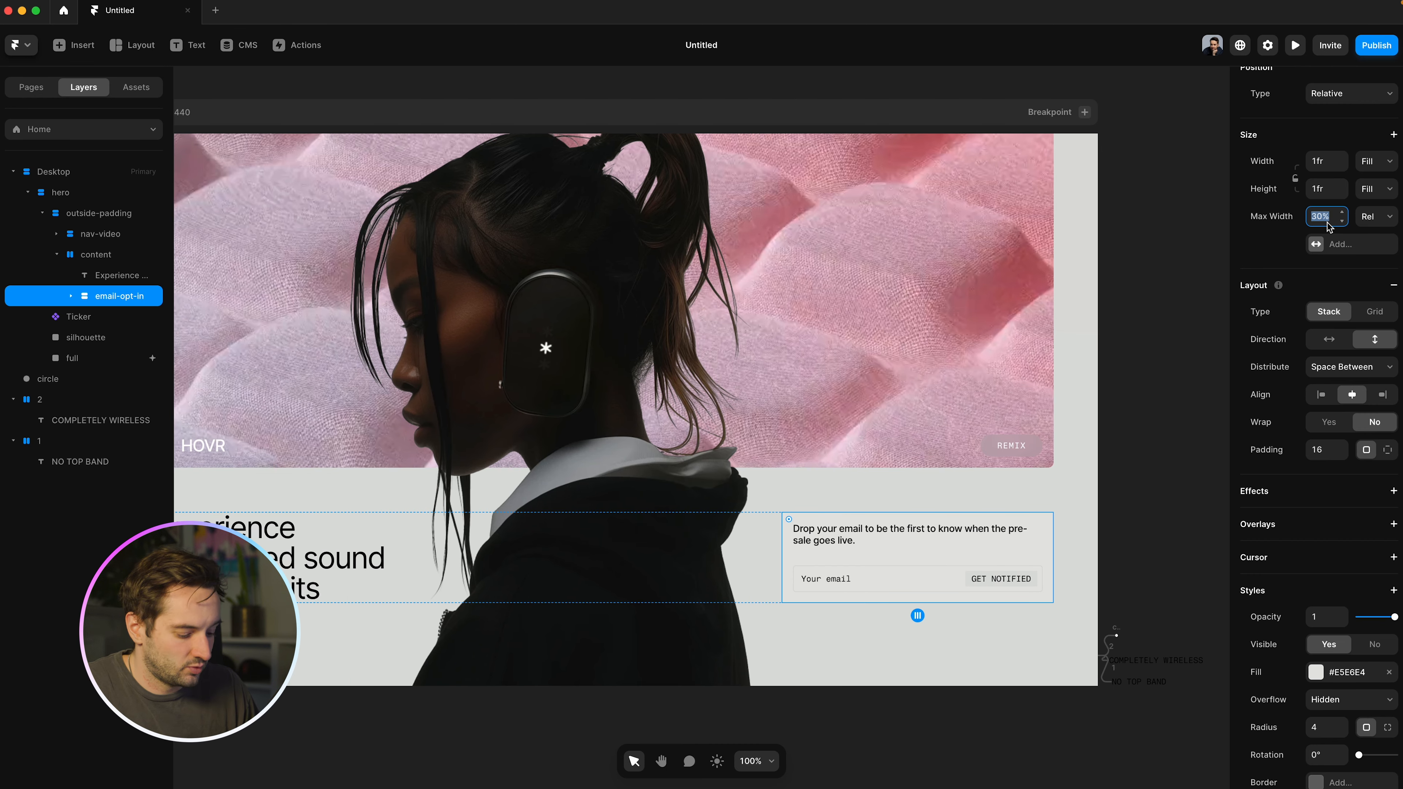
type("22")
key("Return")
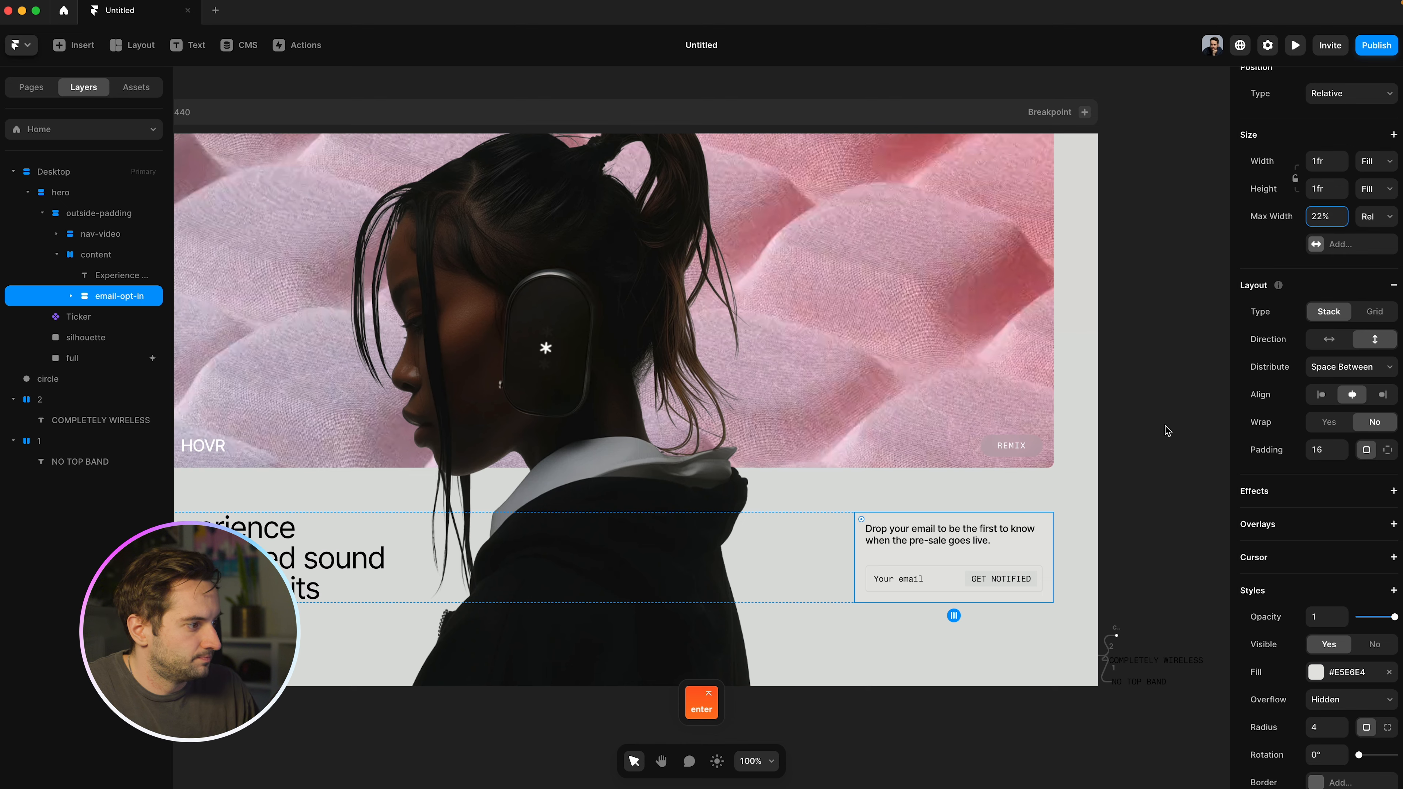
left_click(1158, 369)
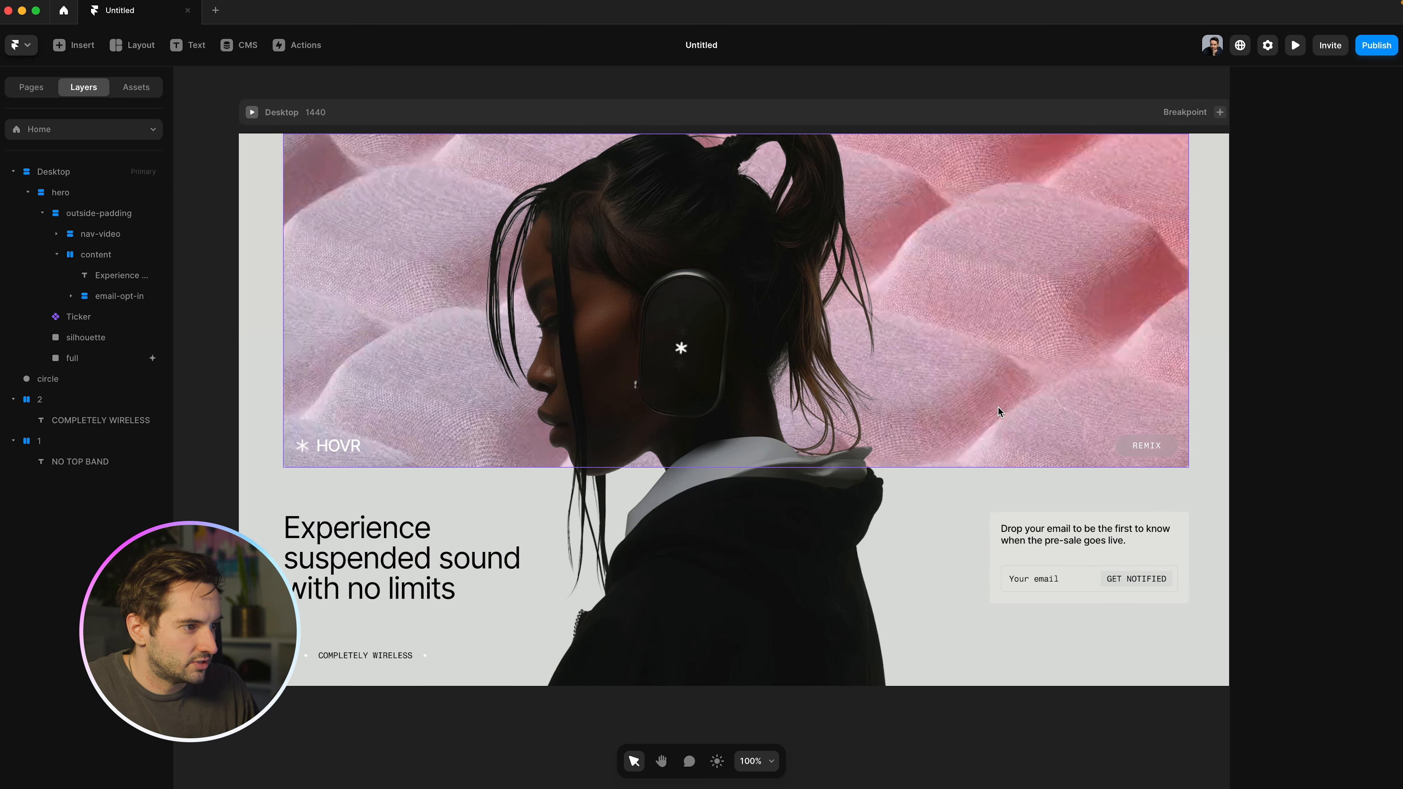
Step: Add a z-index to the content stack in the hero and set it to 5
scroll(879, 413, "up", 2)
scroll(880, 413, "right", 2)
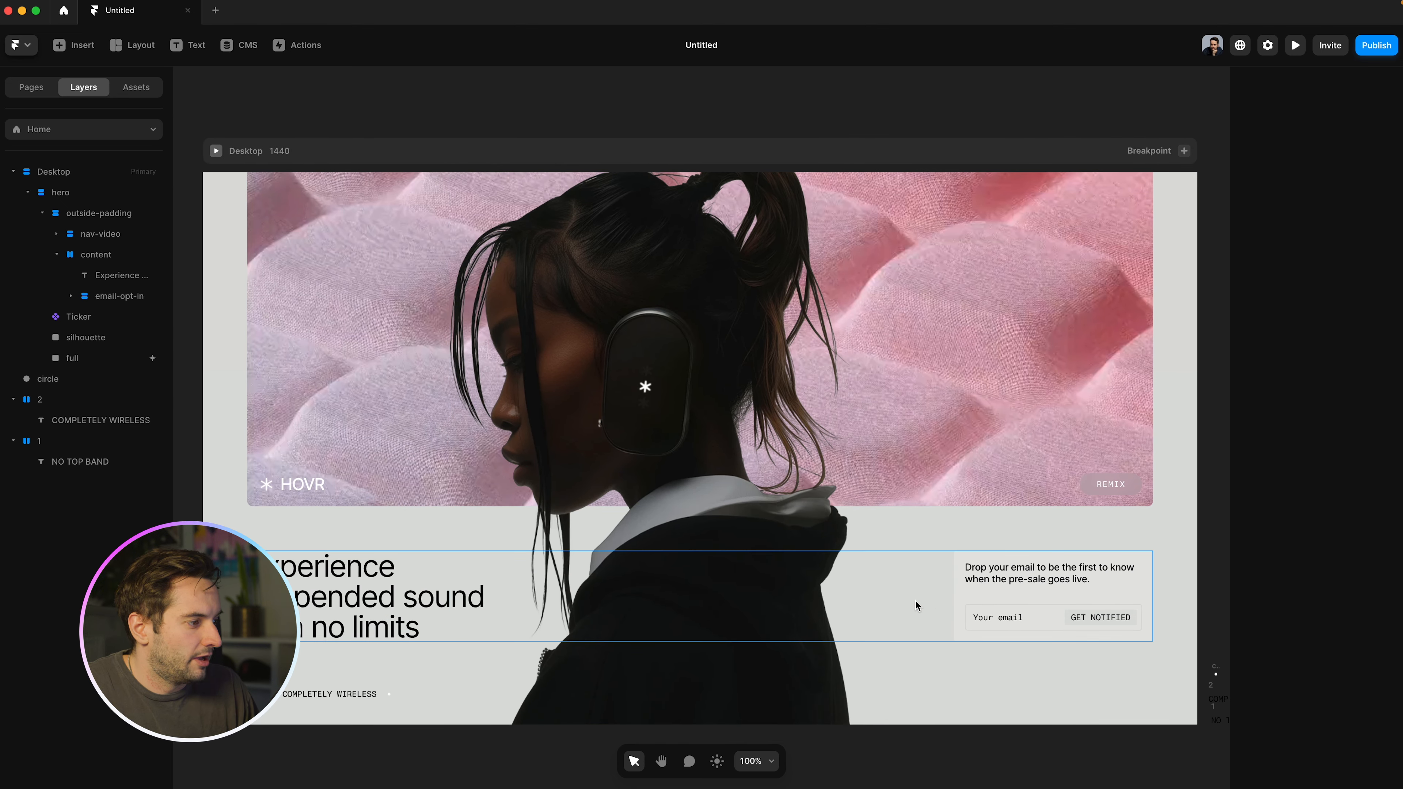
left_click(635, 591)
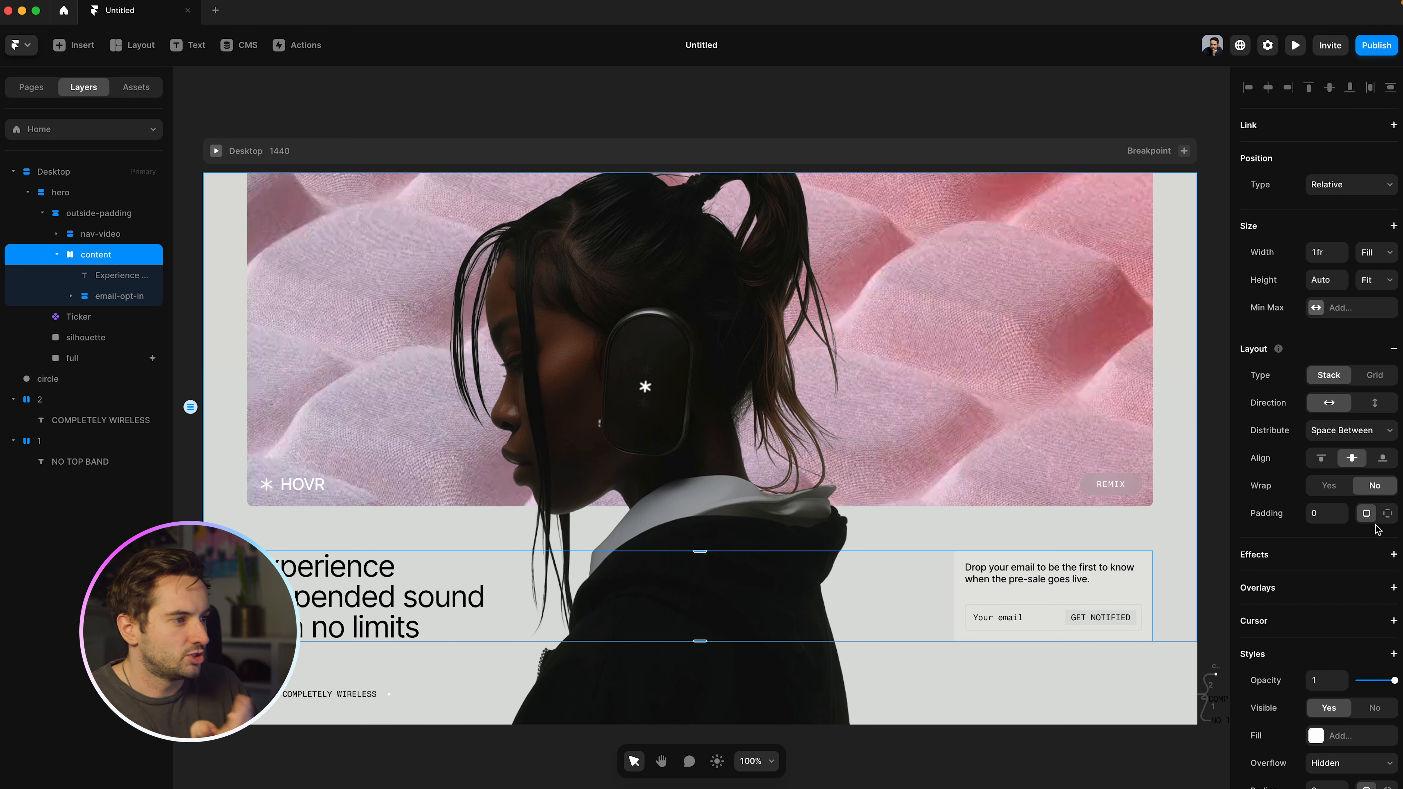
scroll(1376, 536, "down", 3)
left_click(1357, 502)
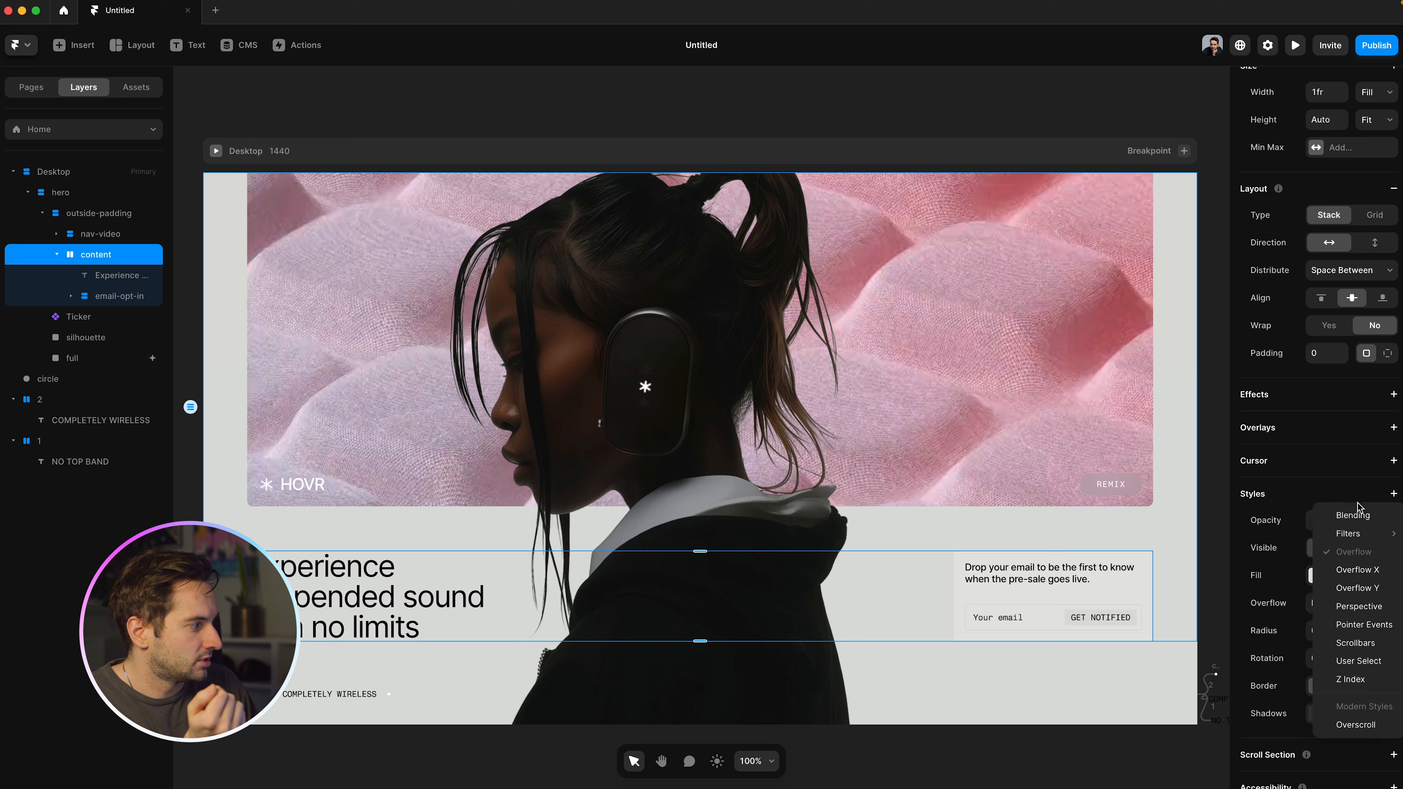
left_click(1360, 685)
scroll(1326, 692, "down", 2)
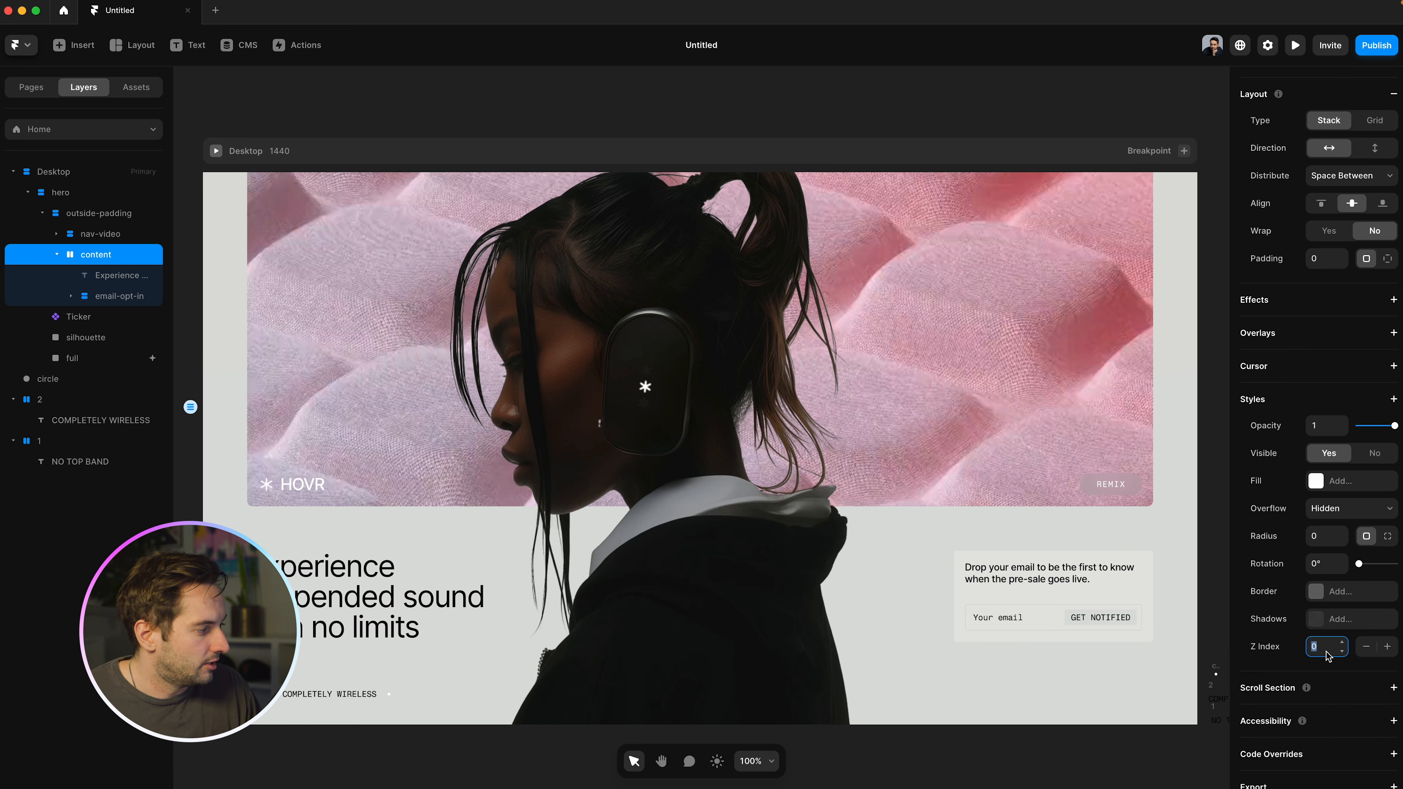
type("5")
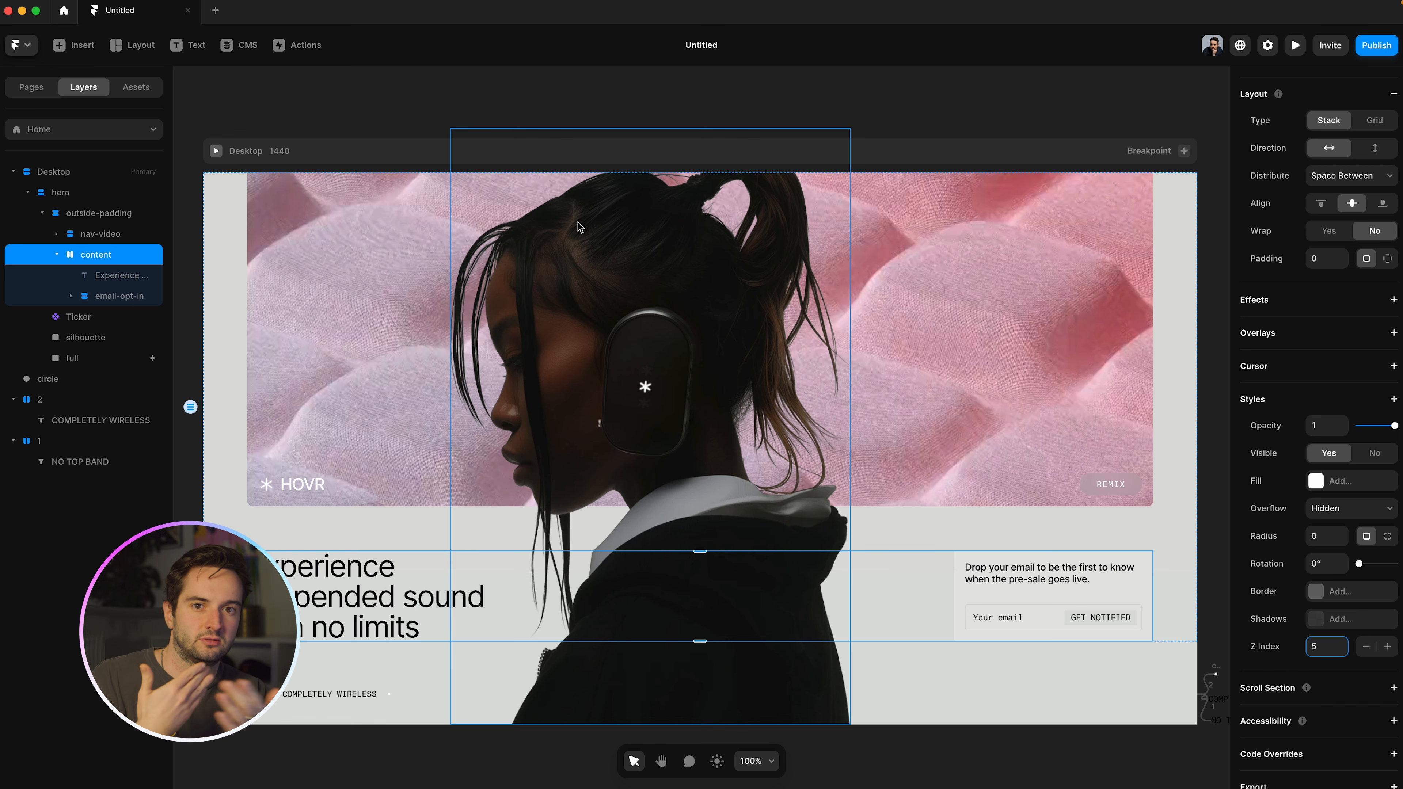
Step: Preview the page about 1002 px high at widths from about 800 to 1042 px, checking the headline and email form against the silhouette
left_click(221, 154)
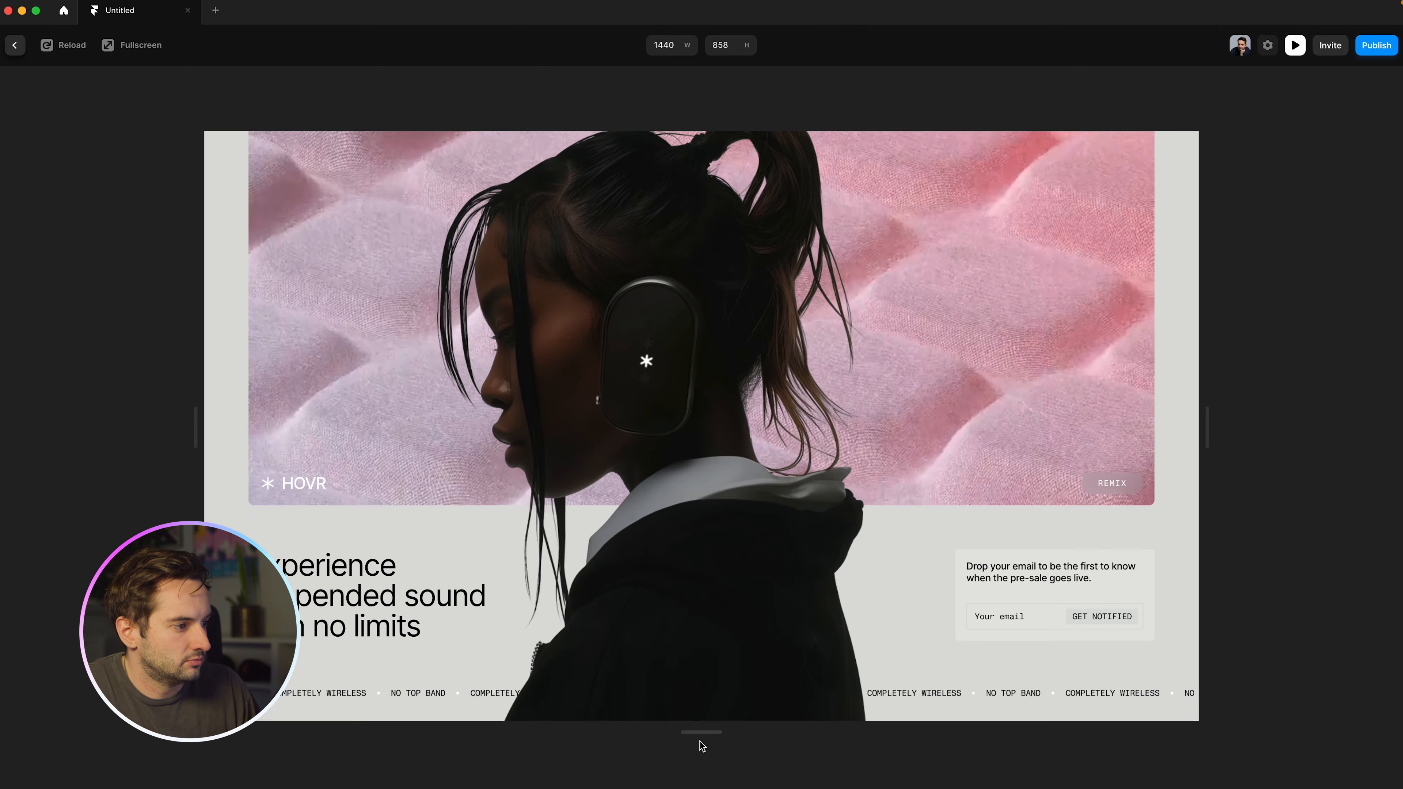
left_click_drag(1207, 428, 1033, 421)
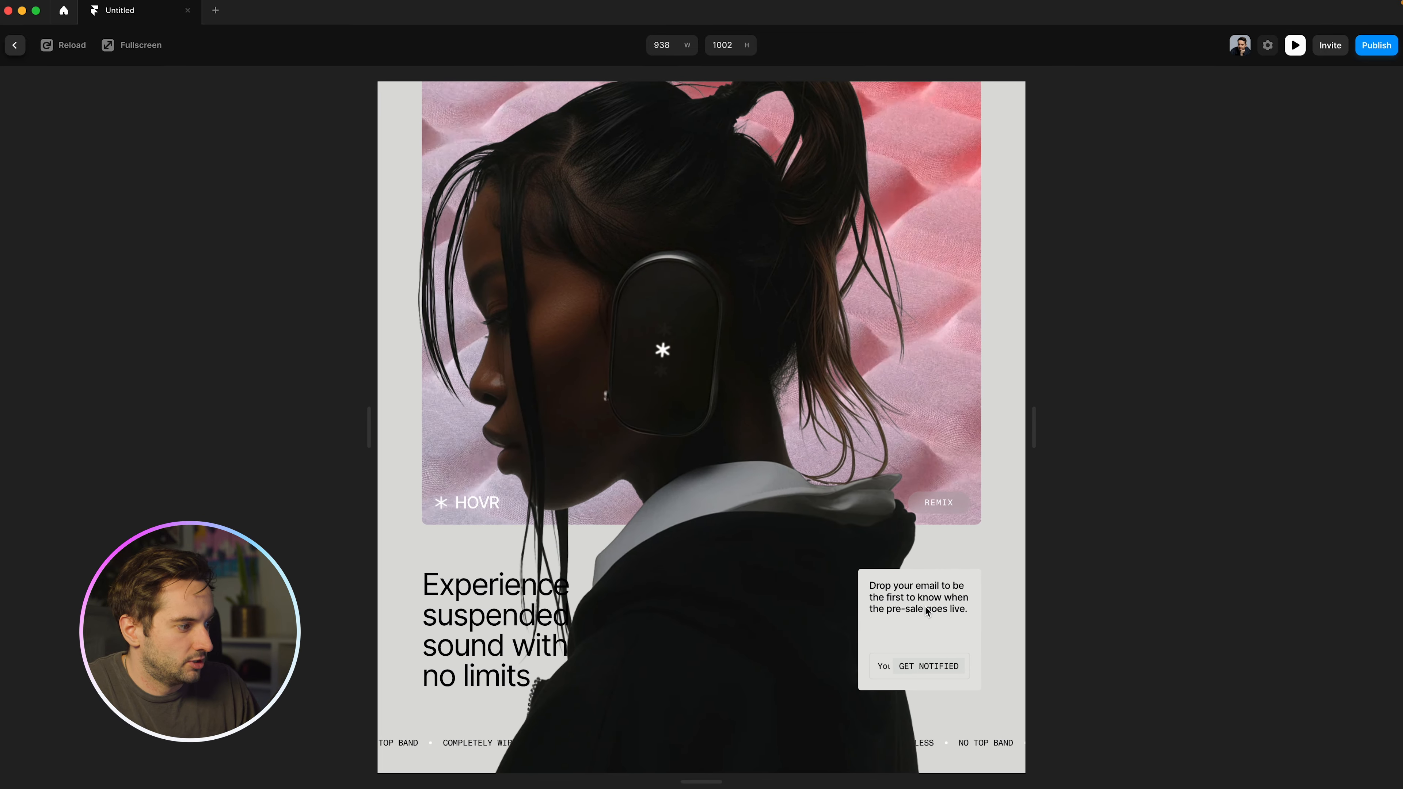
left_click_drag(925, 608, 872, 586)
left_click(1012, 478)
left_click_drag(1035, 438, 977, 442)
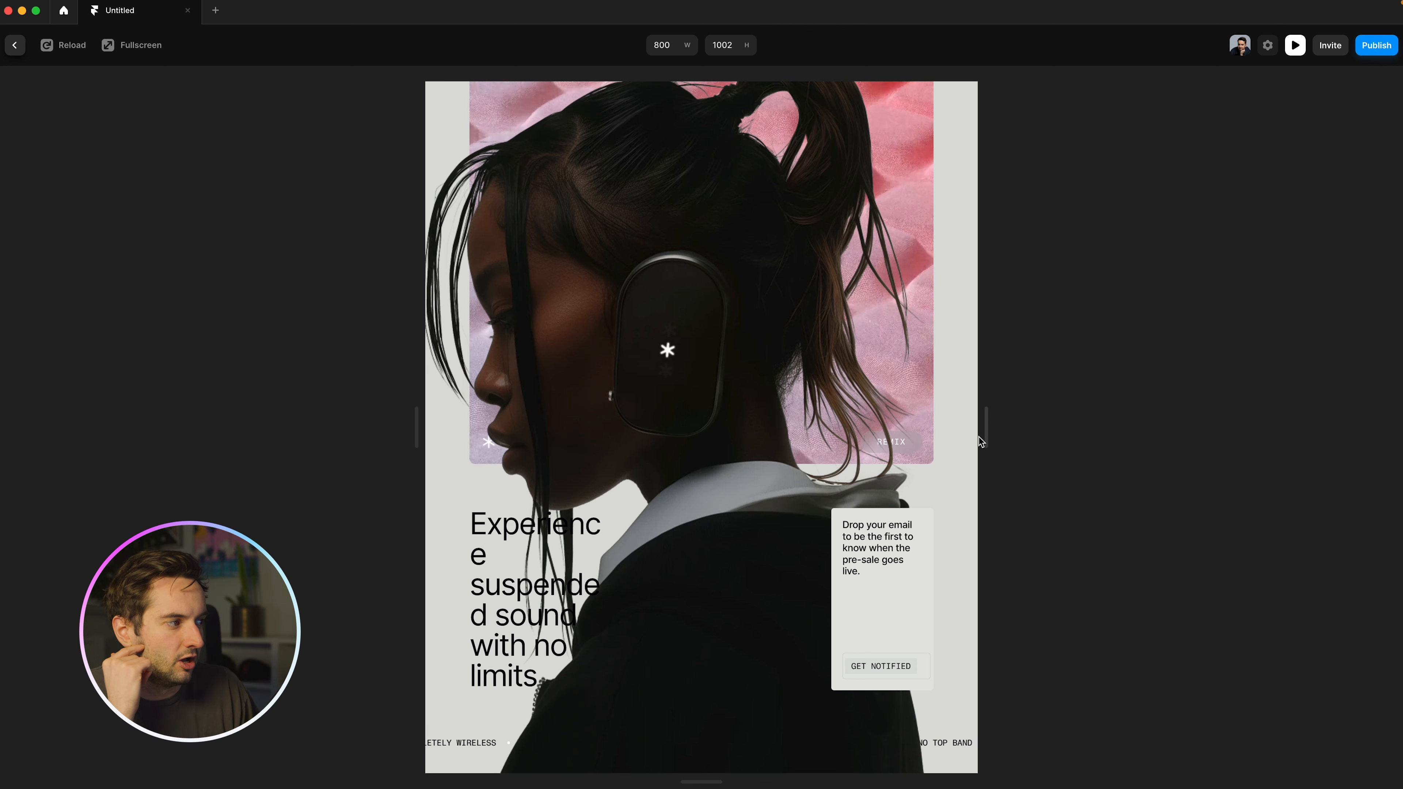
left_click_drag(984, 435, 1009, 436)
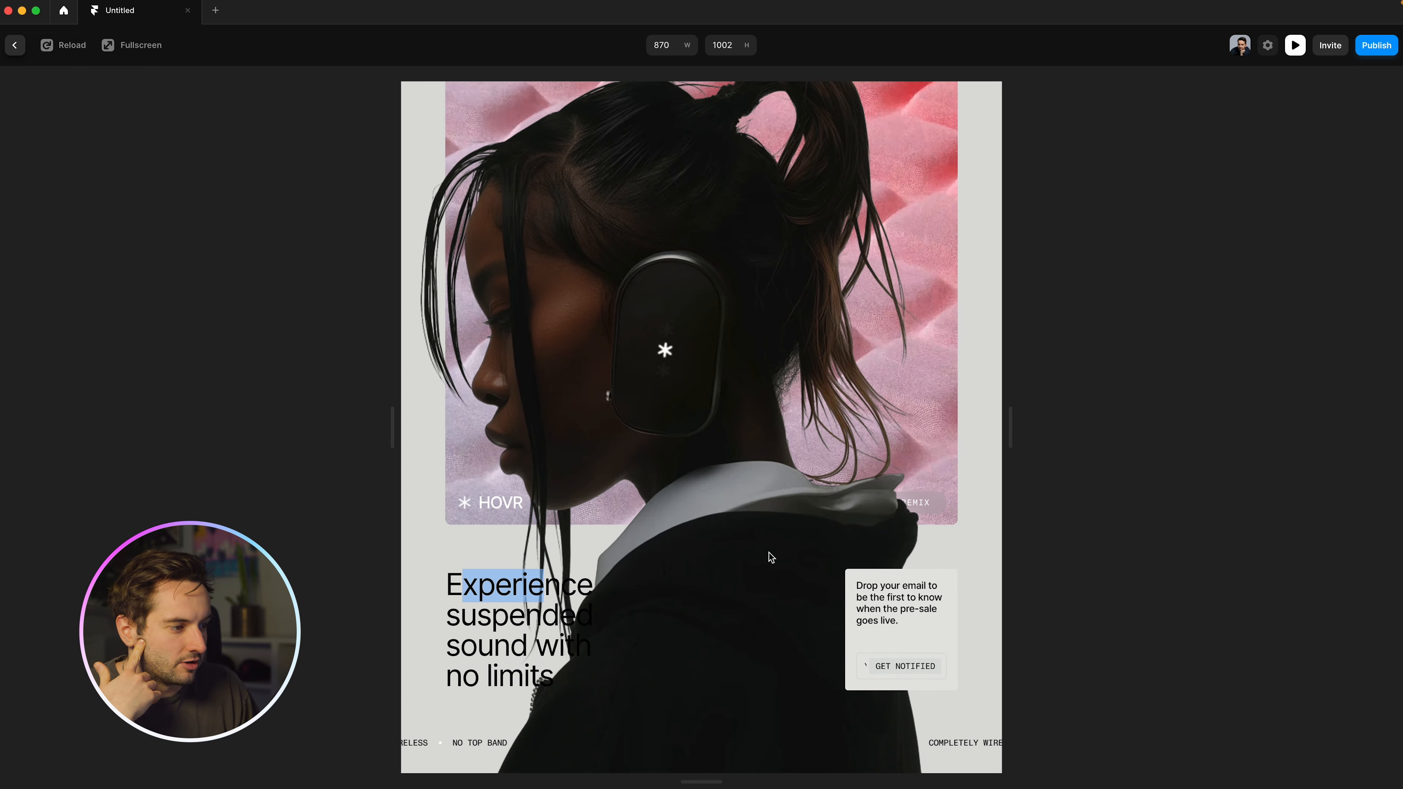
left_click_drag(1008, 447, 1069, 439)
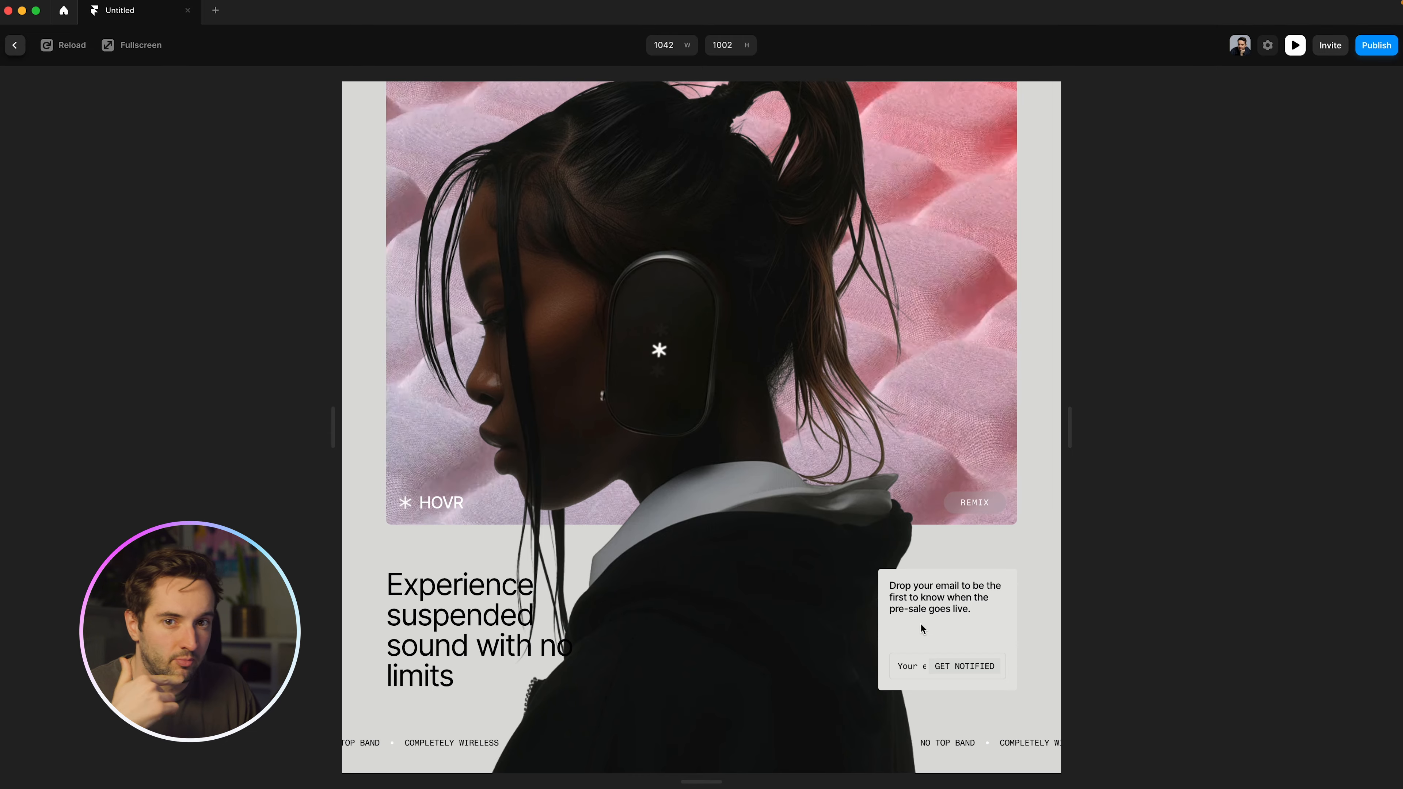
left_click_drag(1079, 455, 1271, 461)
key("Escape")
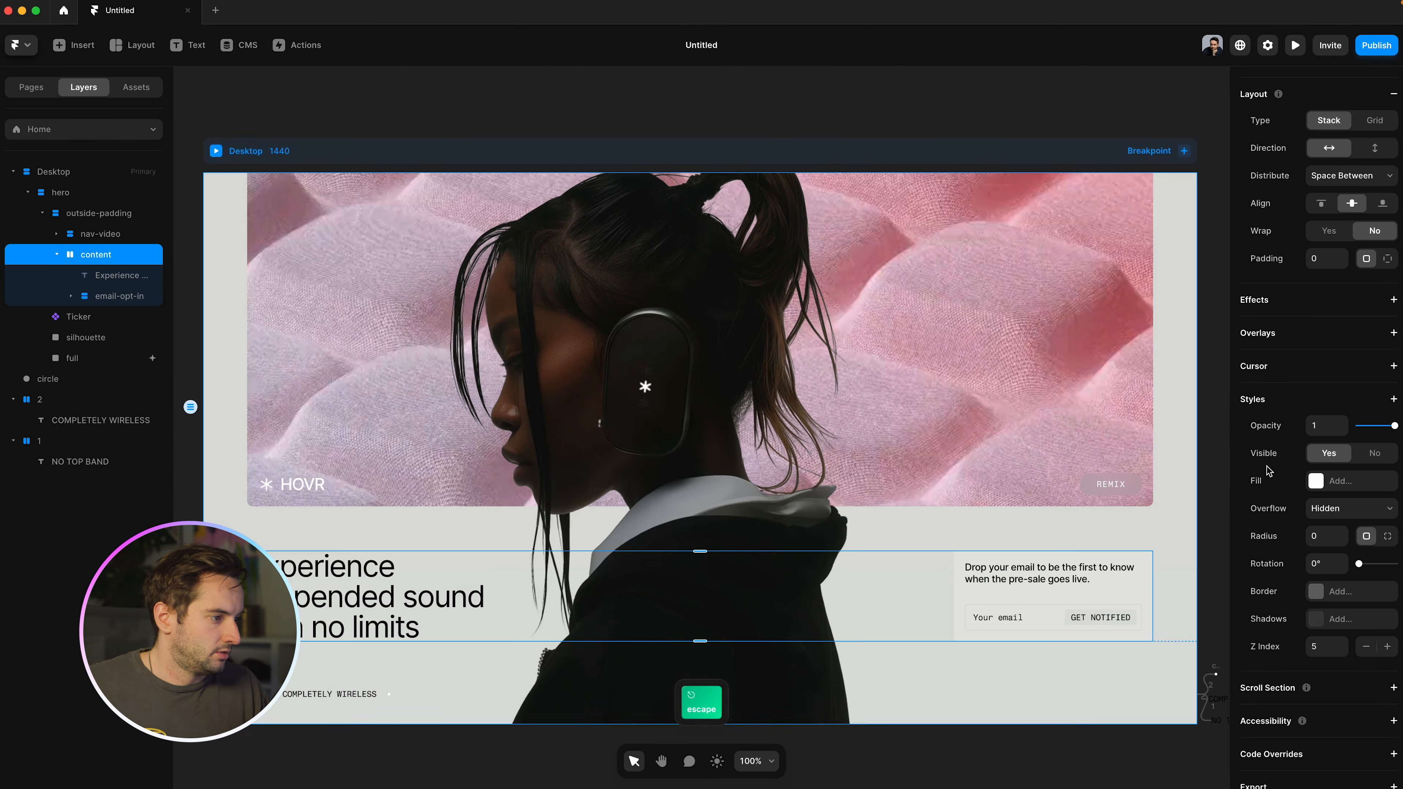
left_click(1216, 539)
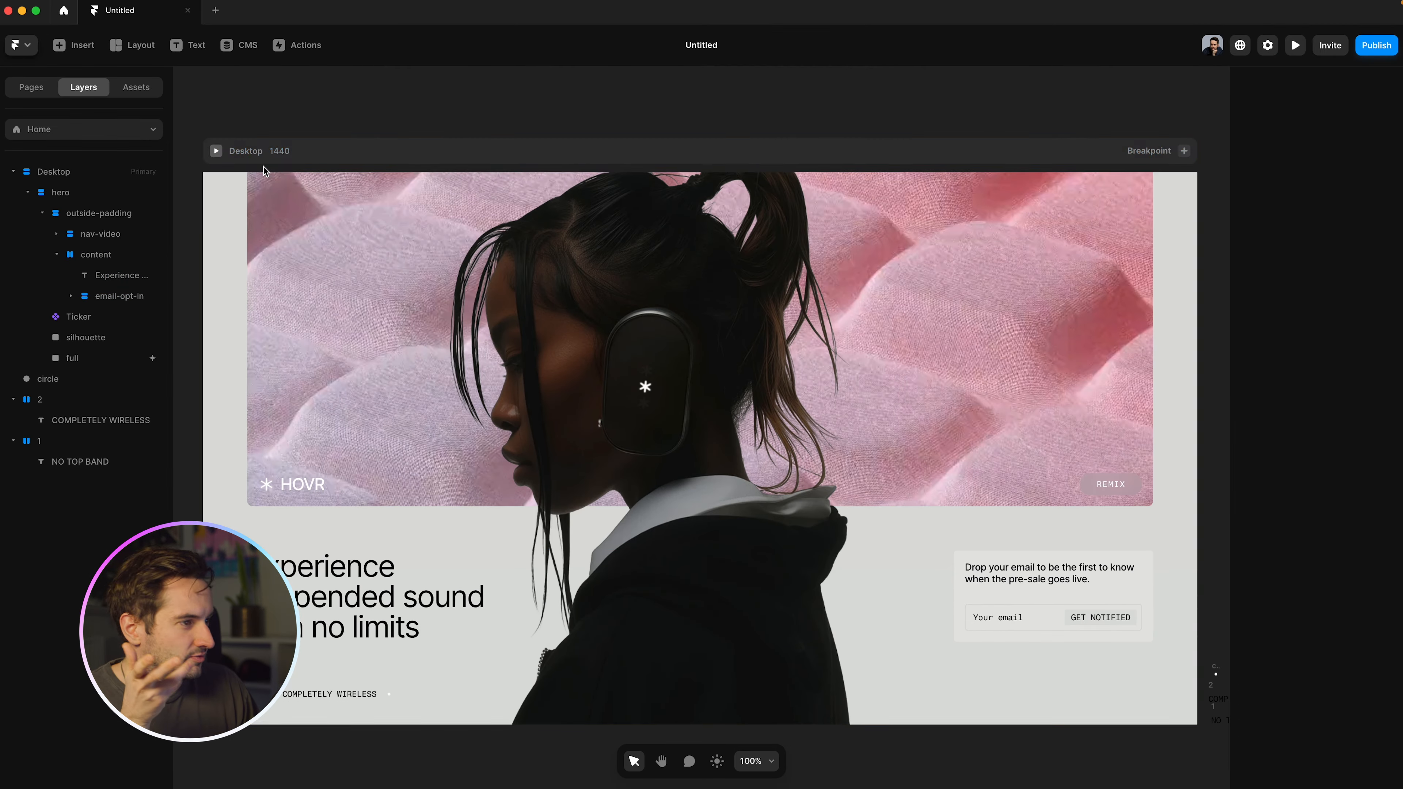
Step: Preview the page 800 px high at a width of about 1998 px, checking the spacing between the email form's text and input
left_click(216, 151)
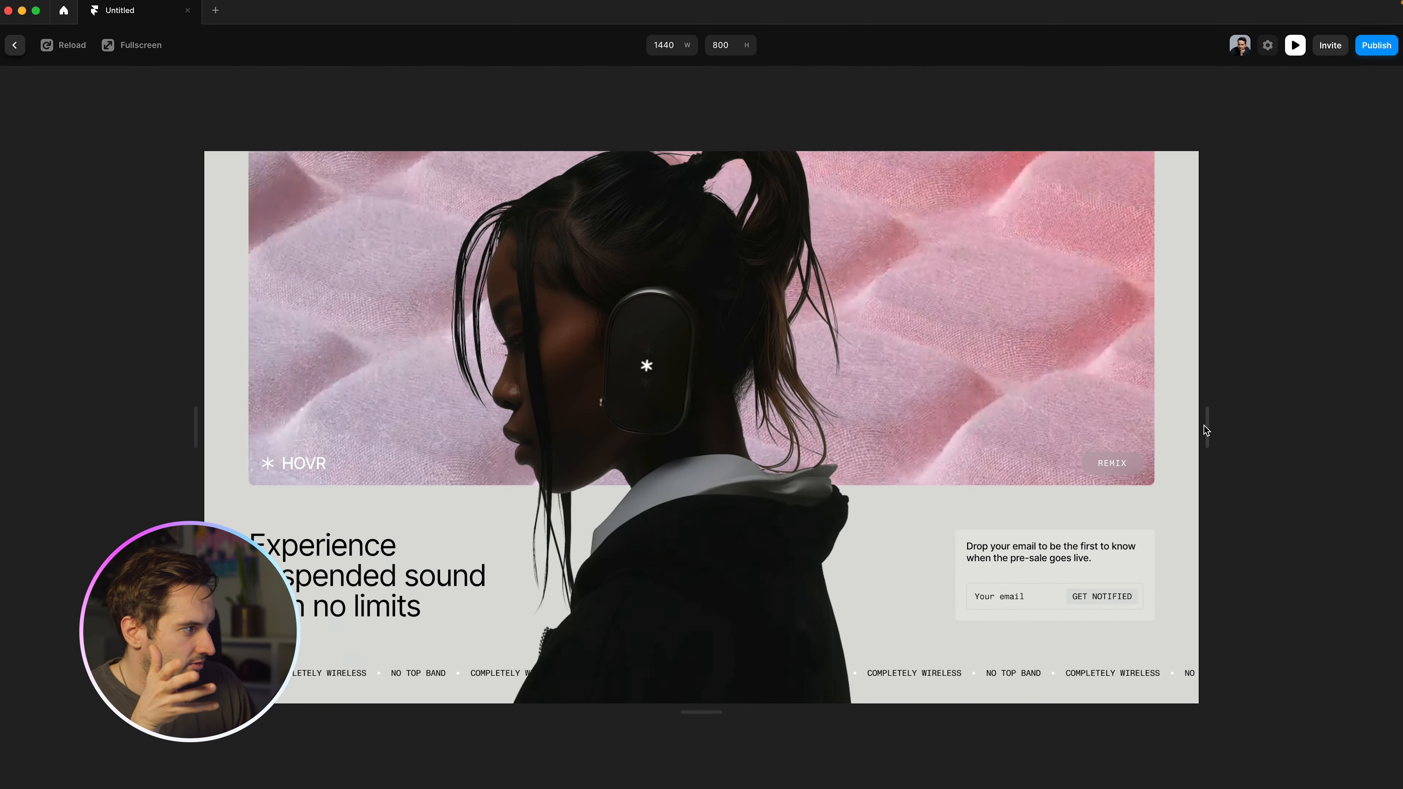
left_click_drag(1204, 429, 1397, 429)
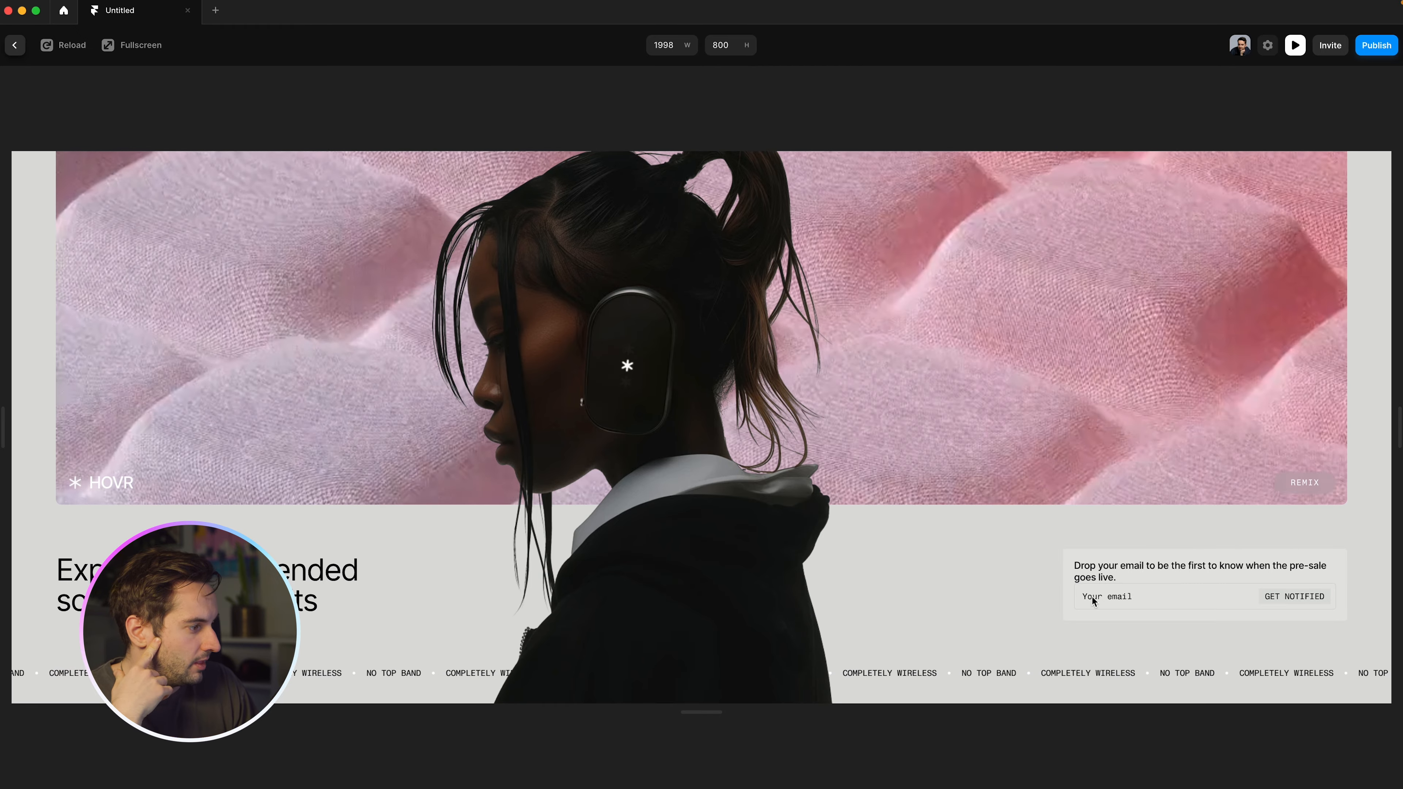
left_click_drag(1117, 580, 1071, 565)
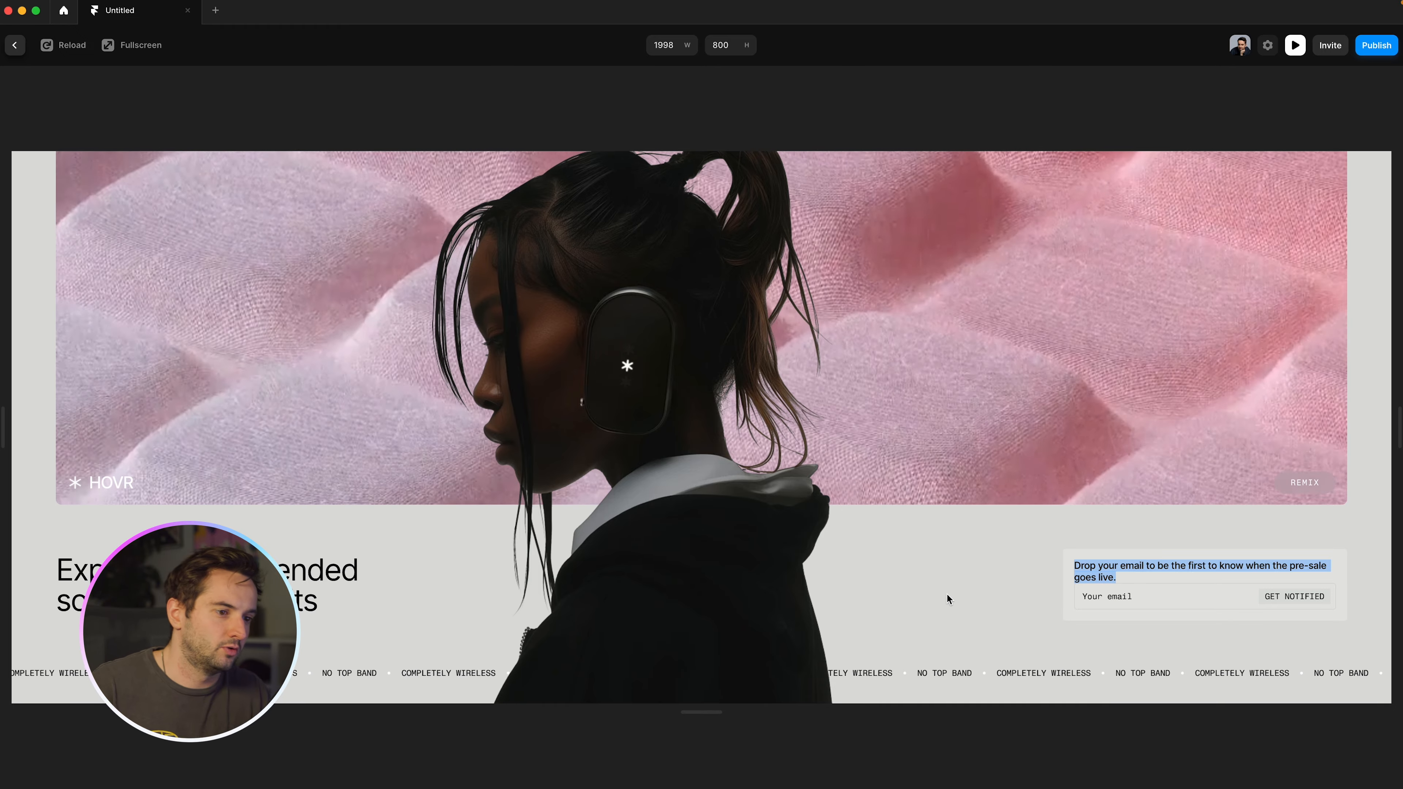
left_click(889, 586)
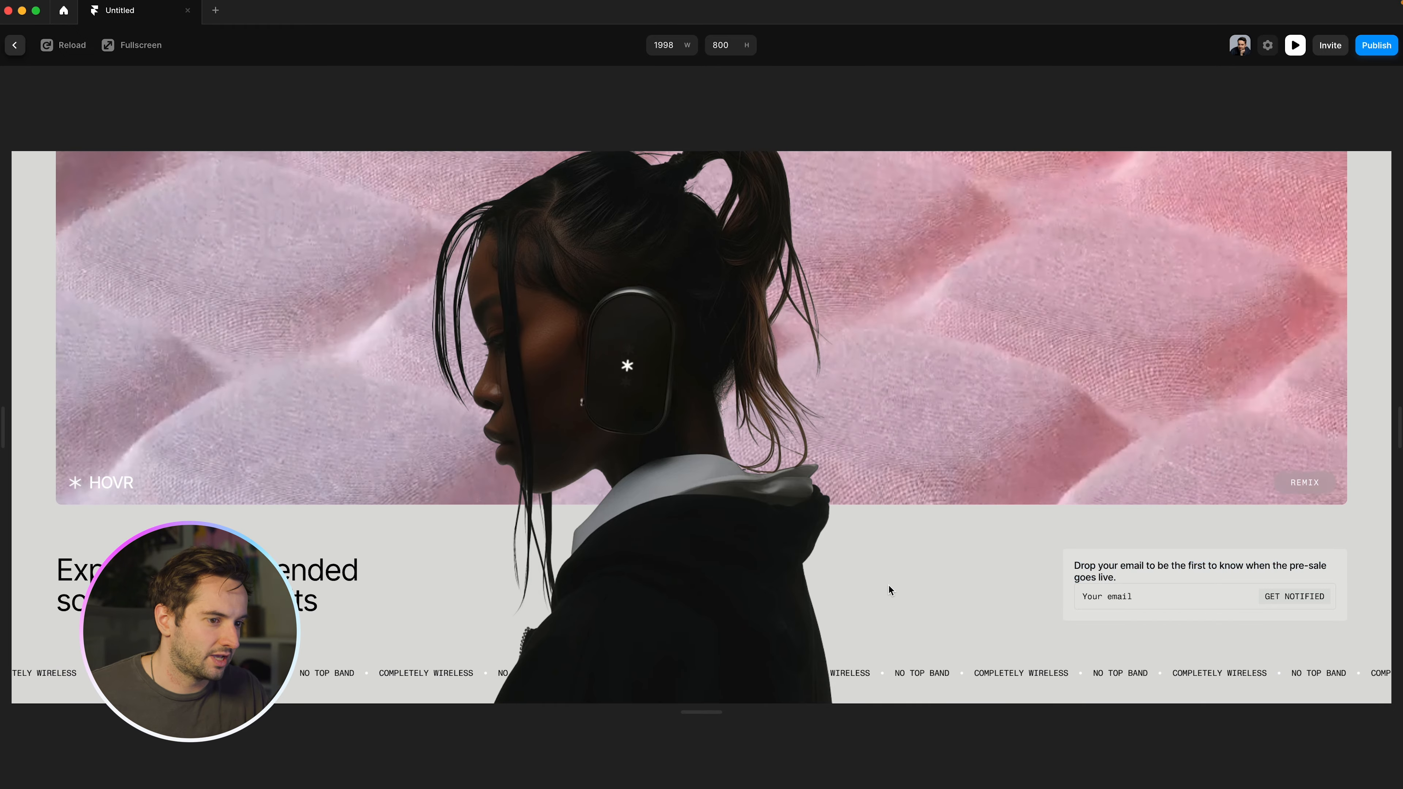
key("Escape")
Step: Add a minimum height of 132 to the email-opt-in stack, matching its current height
left_click(989, 599)
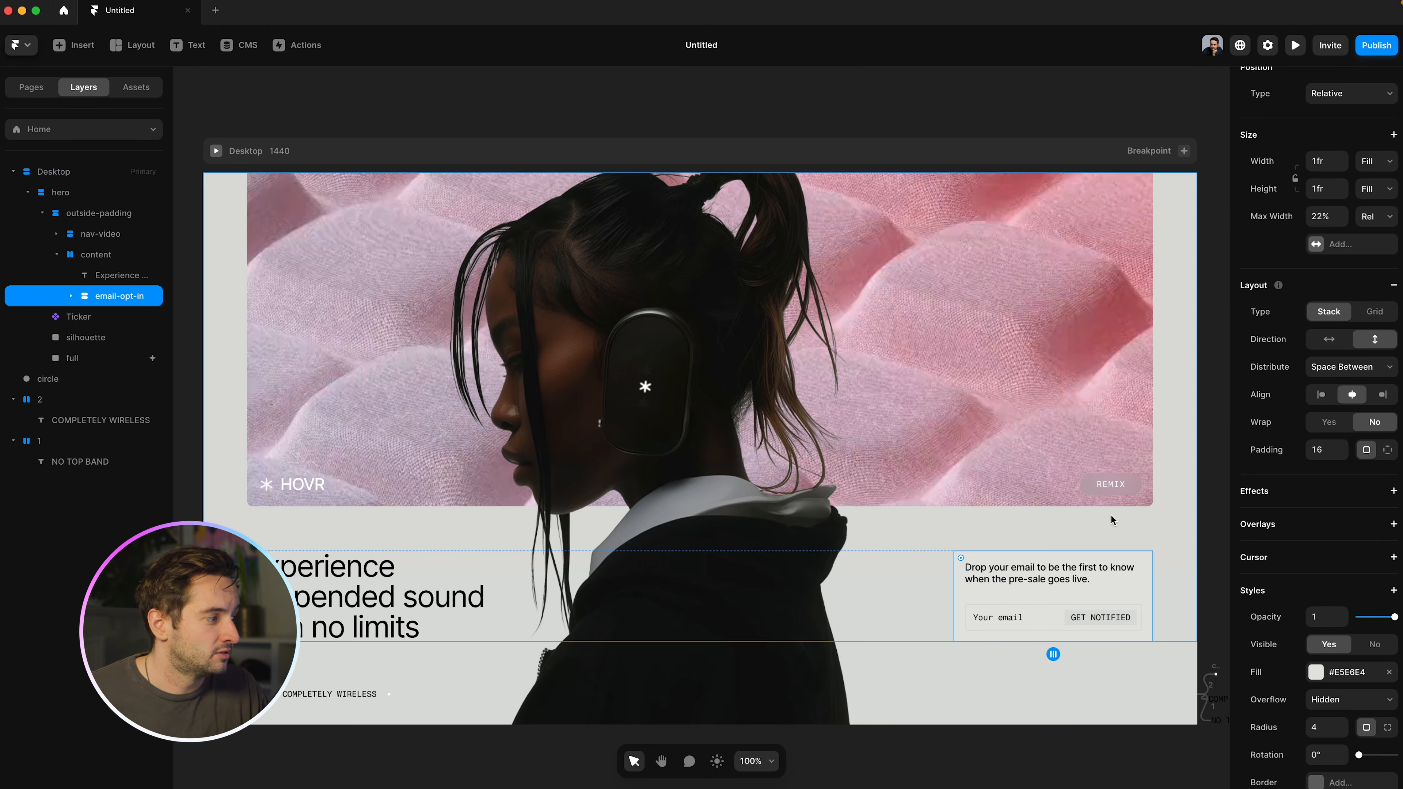
scroll(1333, 316, "up", 2)
left_click(1330, 298)
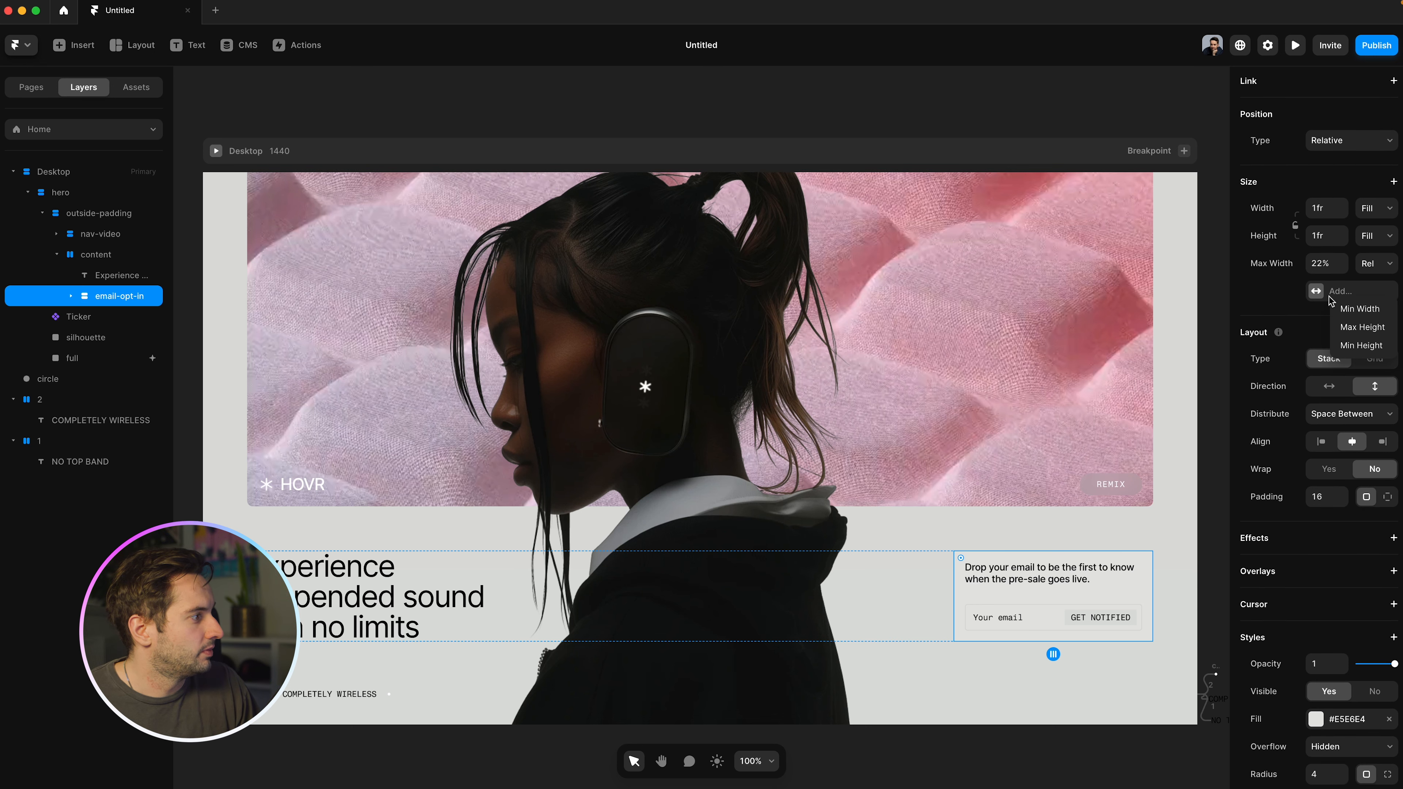
left_click(1362, 346)
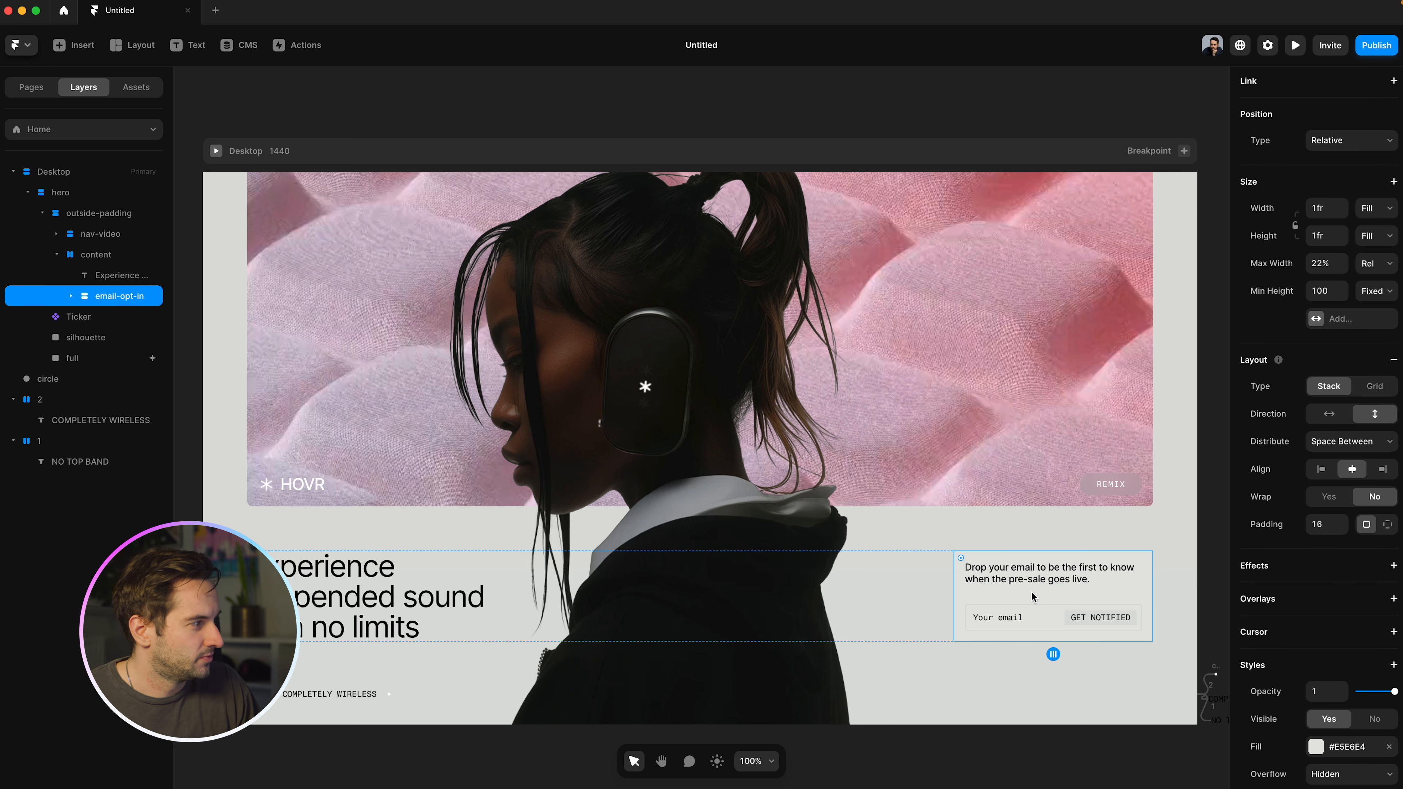
left_click(1366, 243)
left_click(1361, 205)
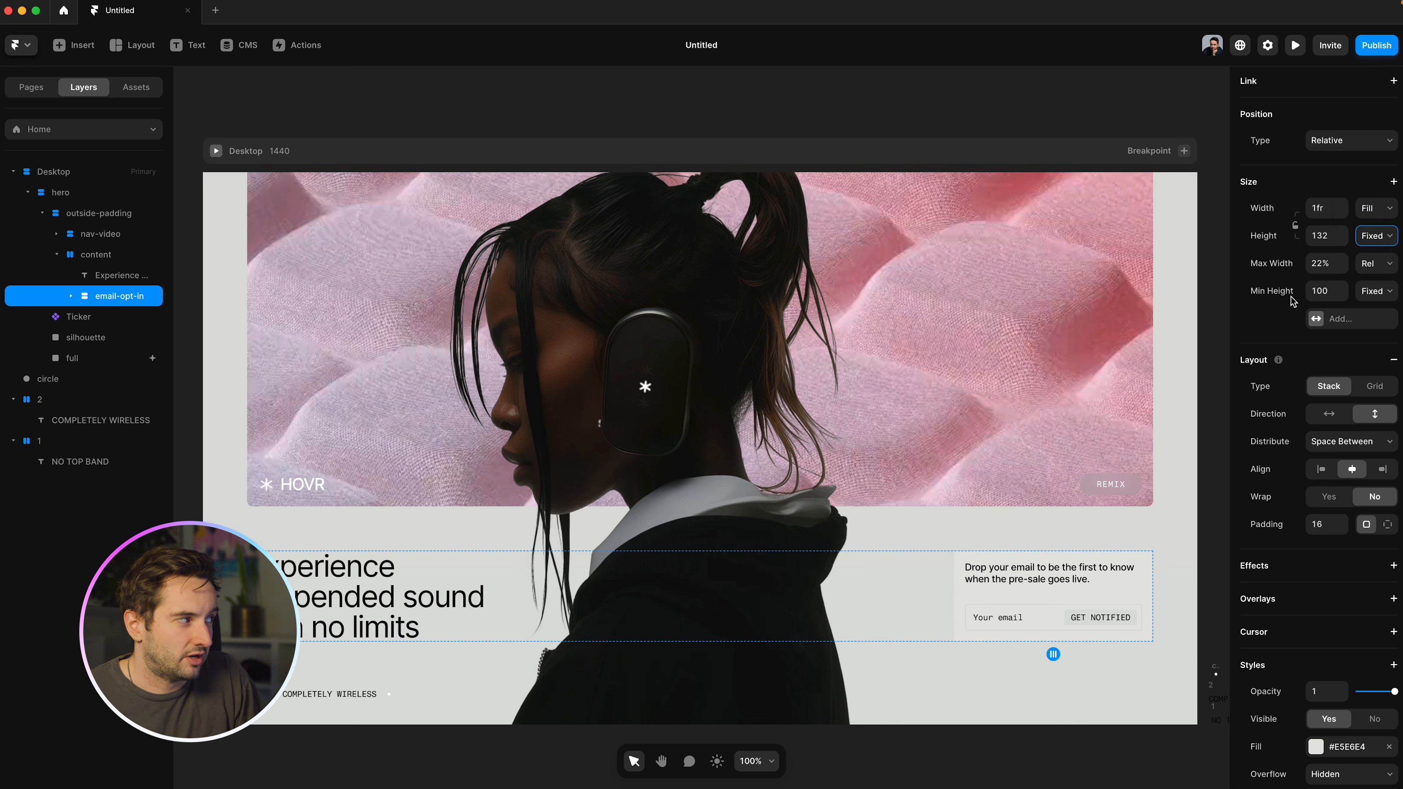
key("super")
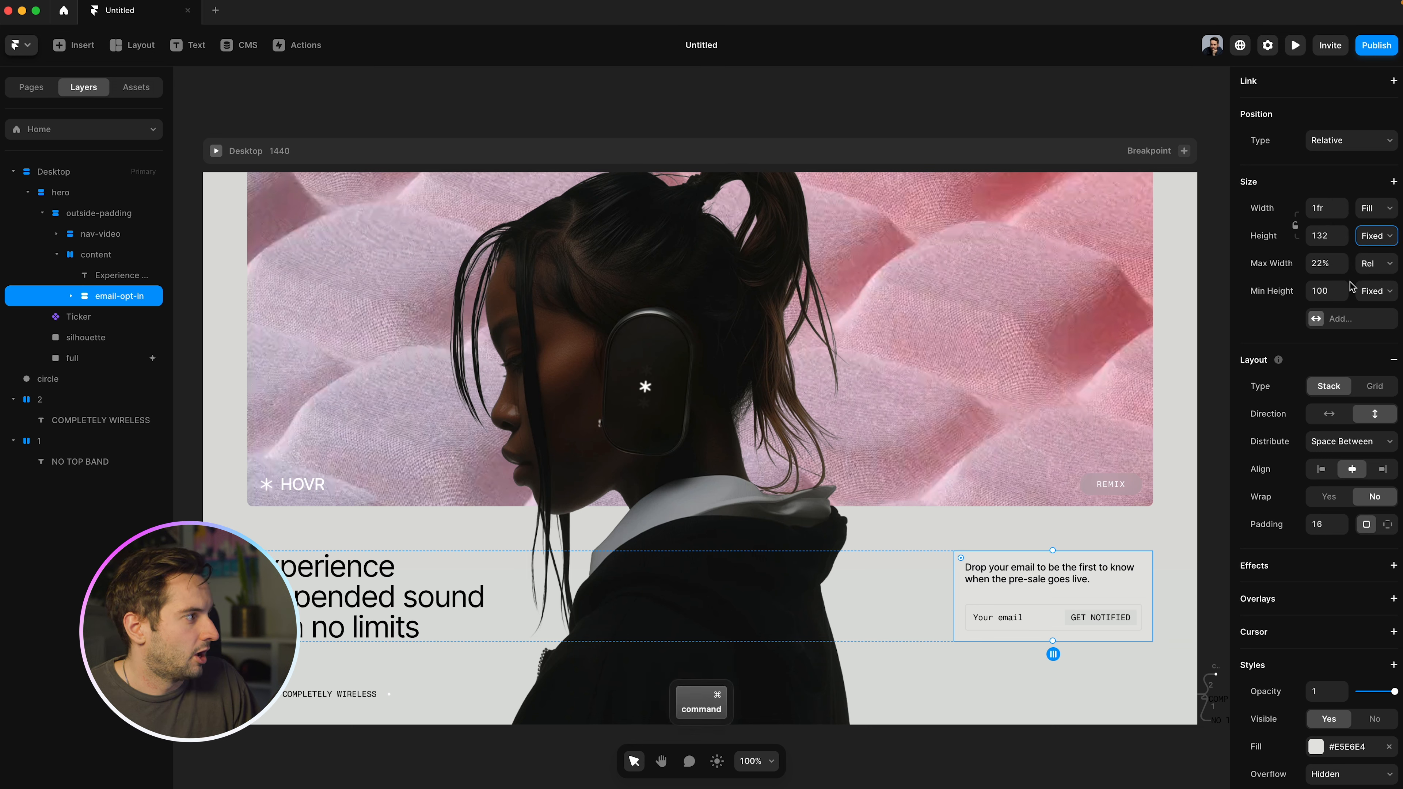
key("super+z")
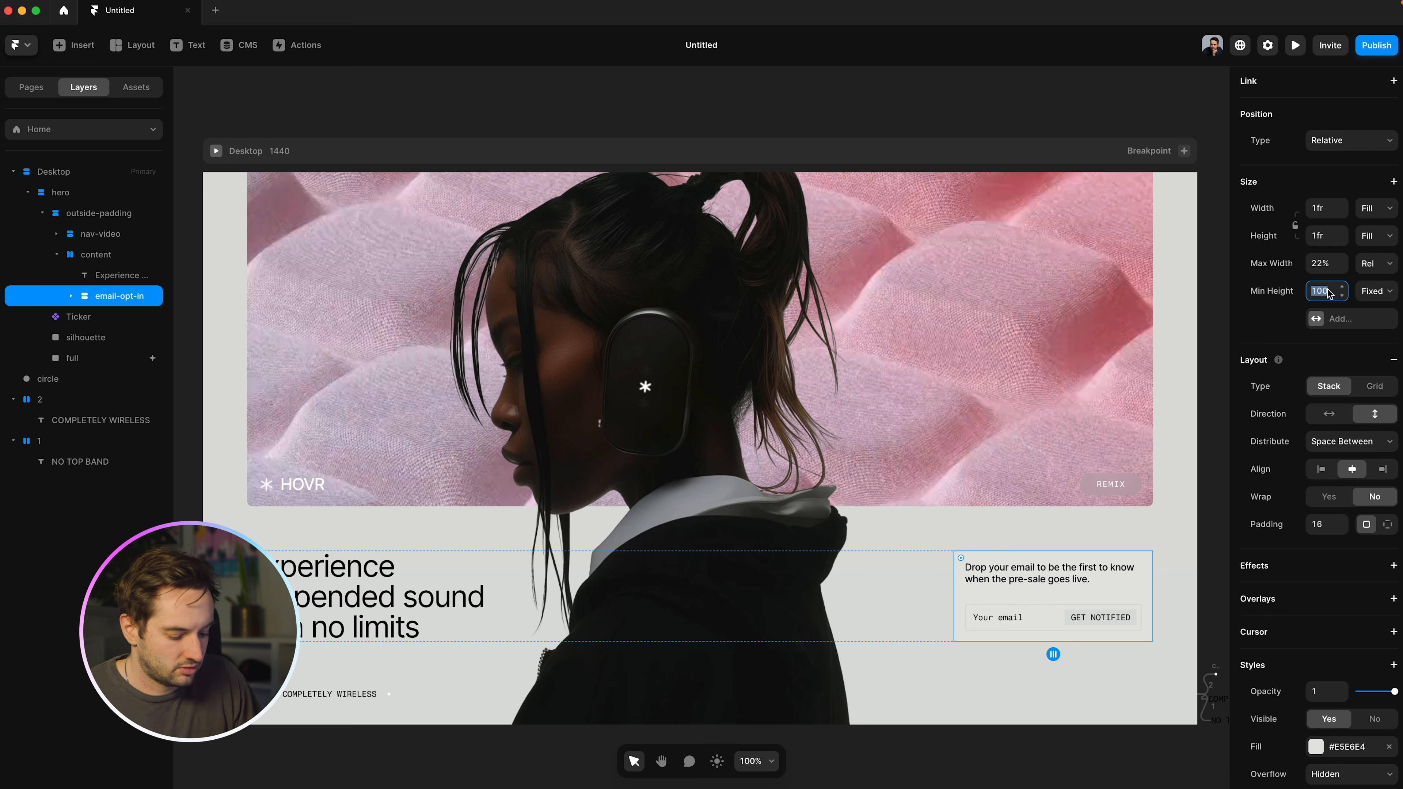
Step: Preview the page about 1002 px high at widths of about 1998 and 1282 px, checking the email form's height and spacing
left_click(216, 151)
left_click_drag(708, 754, 710, 785)
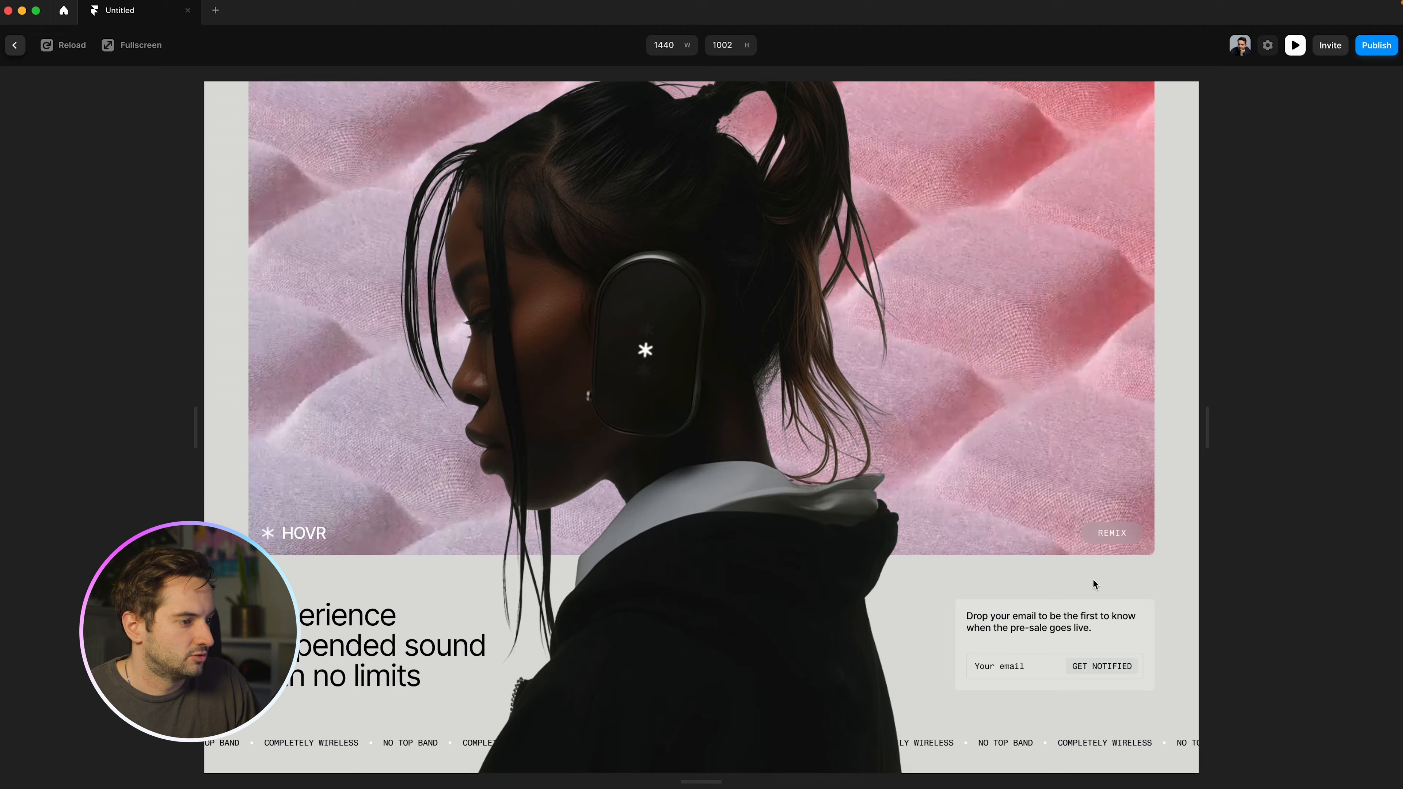
left_click_drag(1207, 433, 1400, 430)
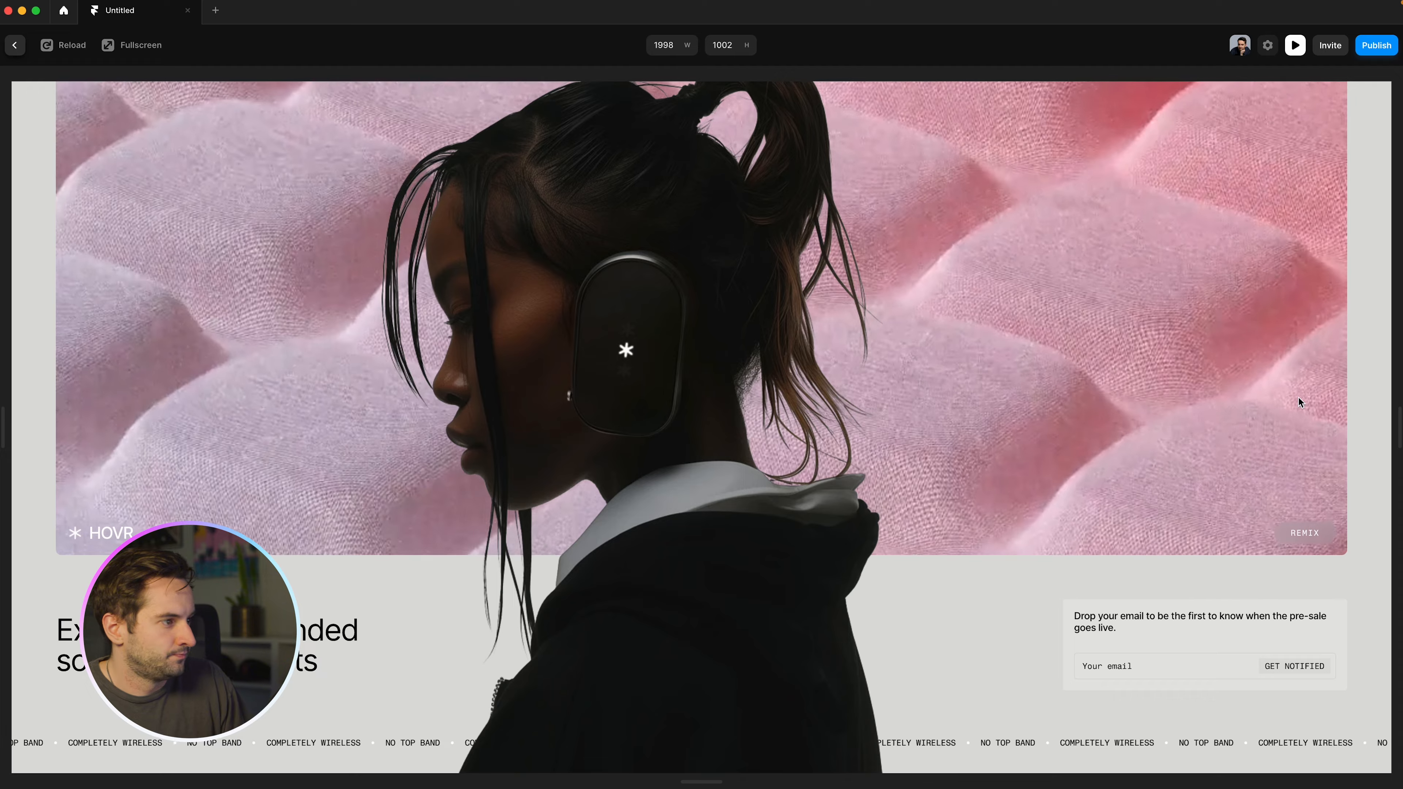
left_click_drag(1389, 434, 1090, 513)
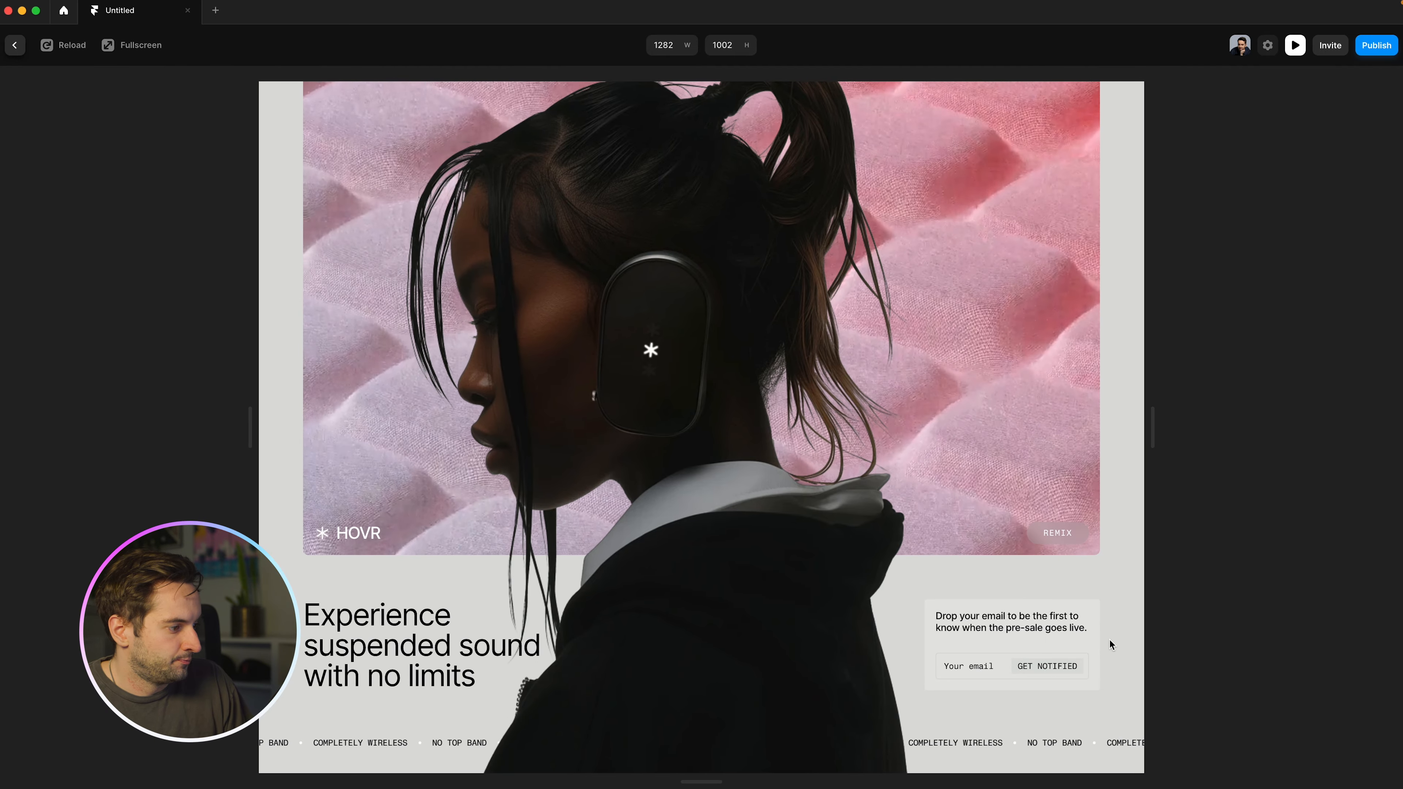
key("Escape")
left_click(1119, 743)
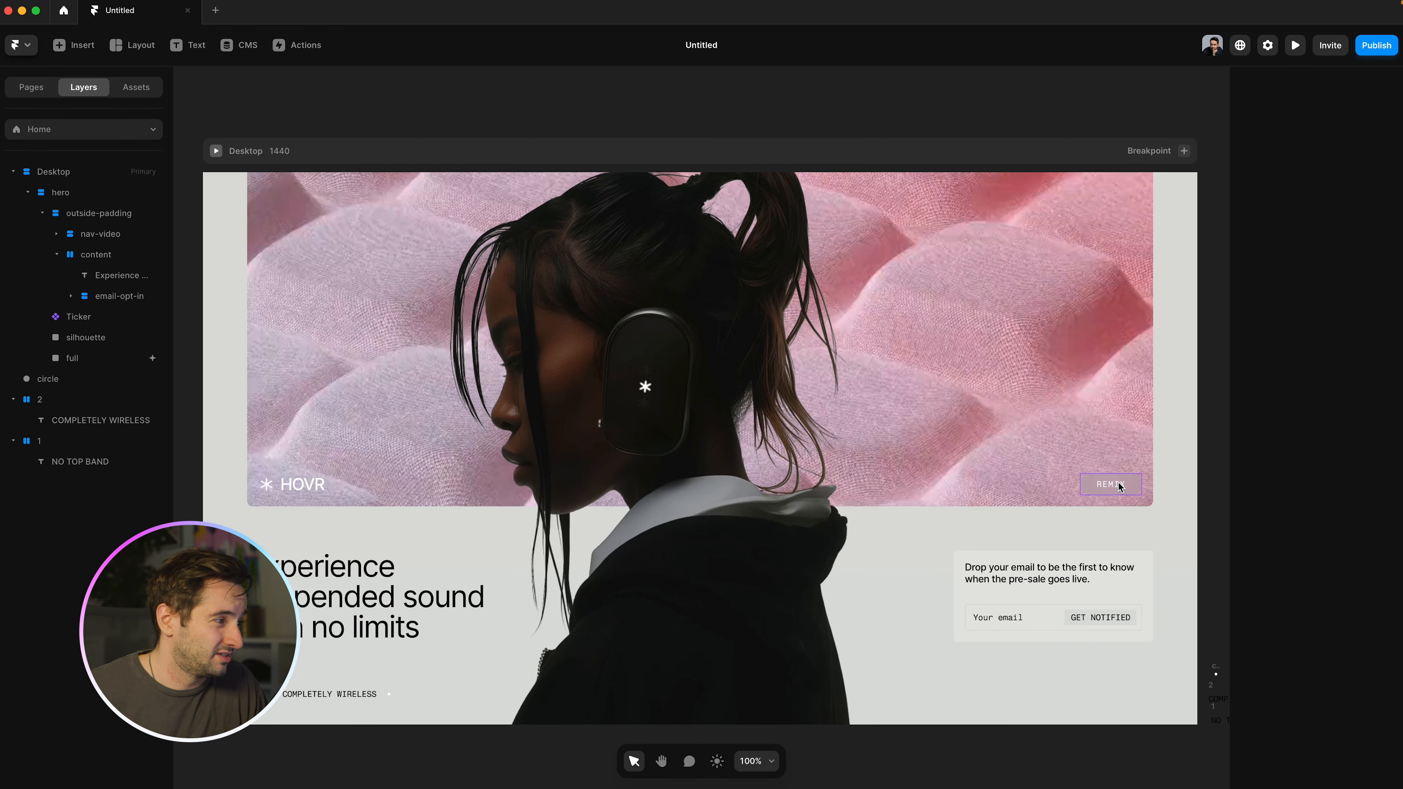
Step: Add a link to the REMIX button component's primary variant, expose it as a Link variable, and return to the Home page
left_click(1118, 483)
double_click(1118, 483)
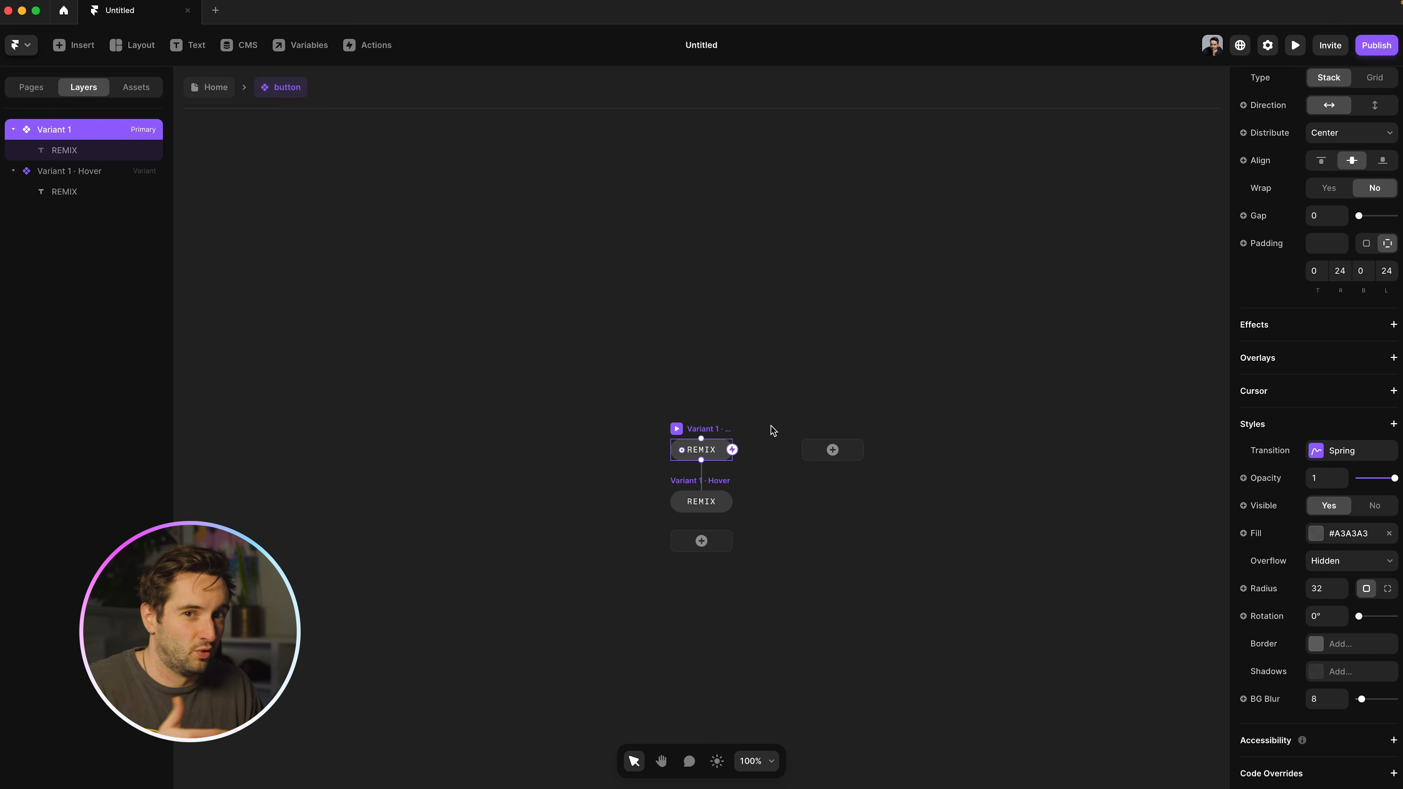
scroll(1313, 323, "up", 5)
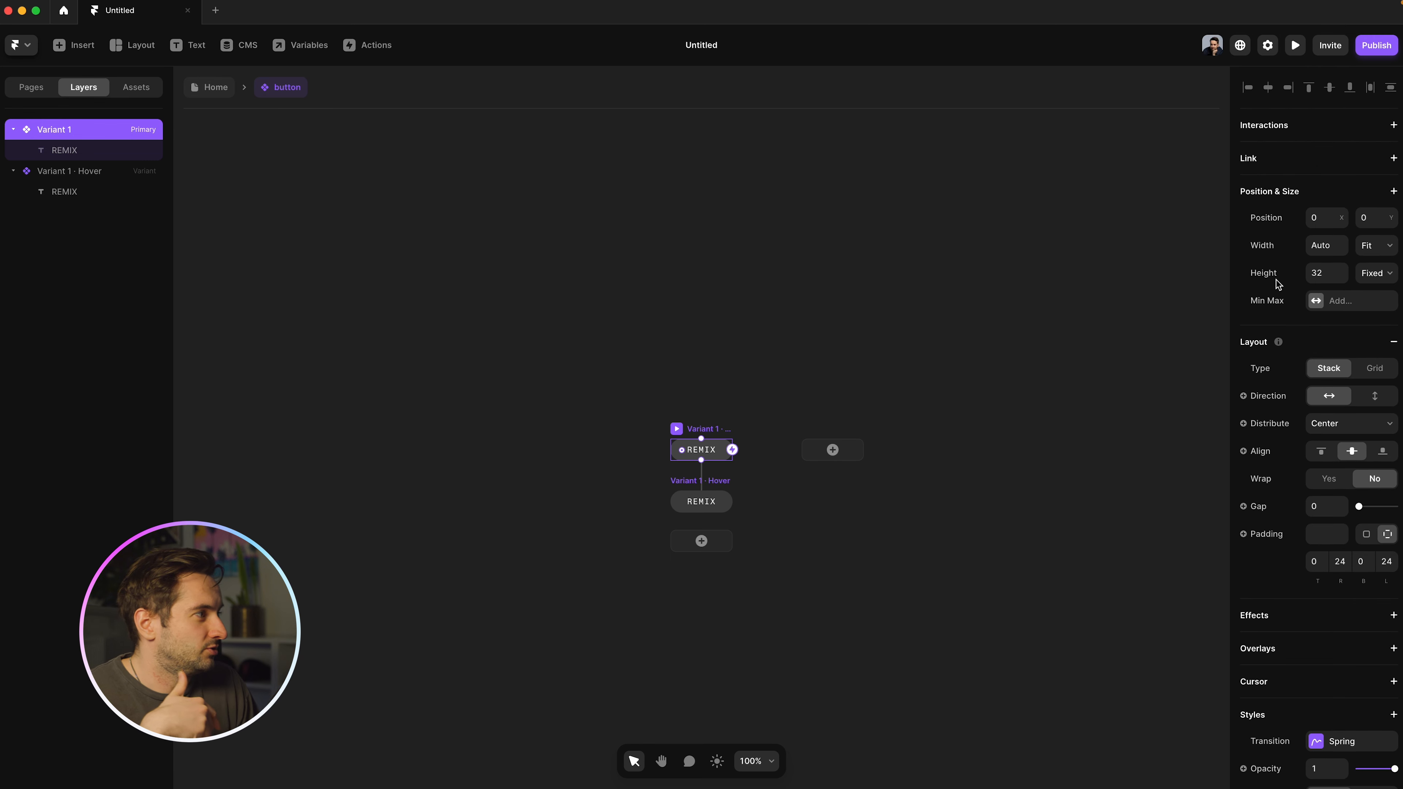
left_click(1260, 162)
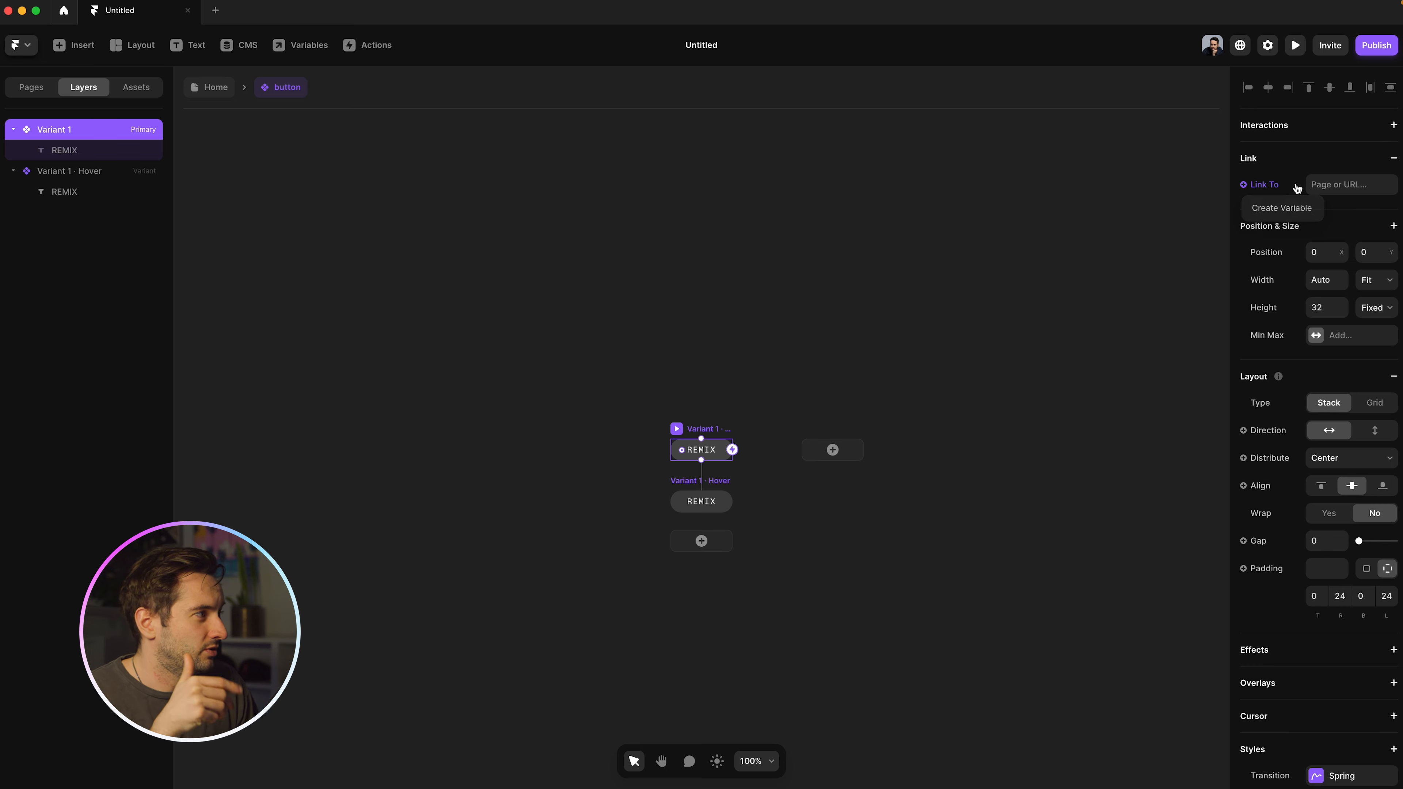
left_click(1328, 186)
left_click(1271, 186)
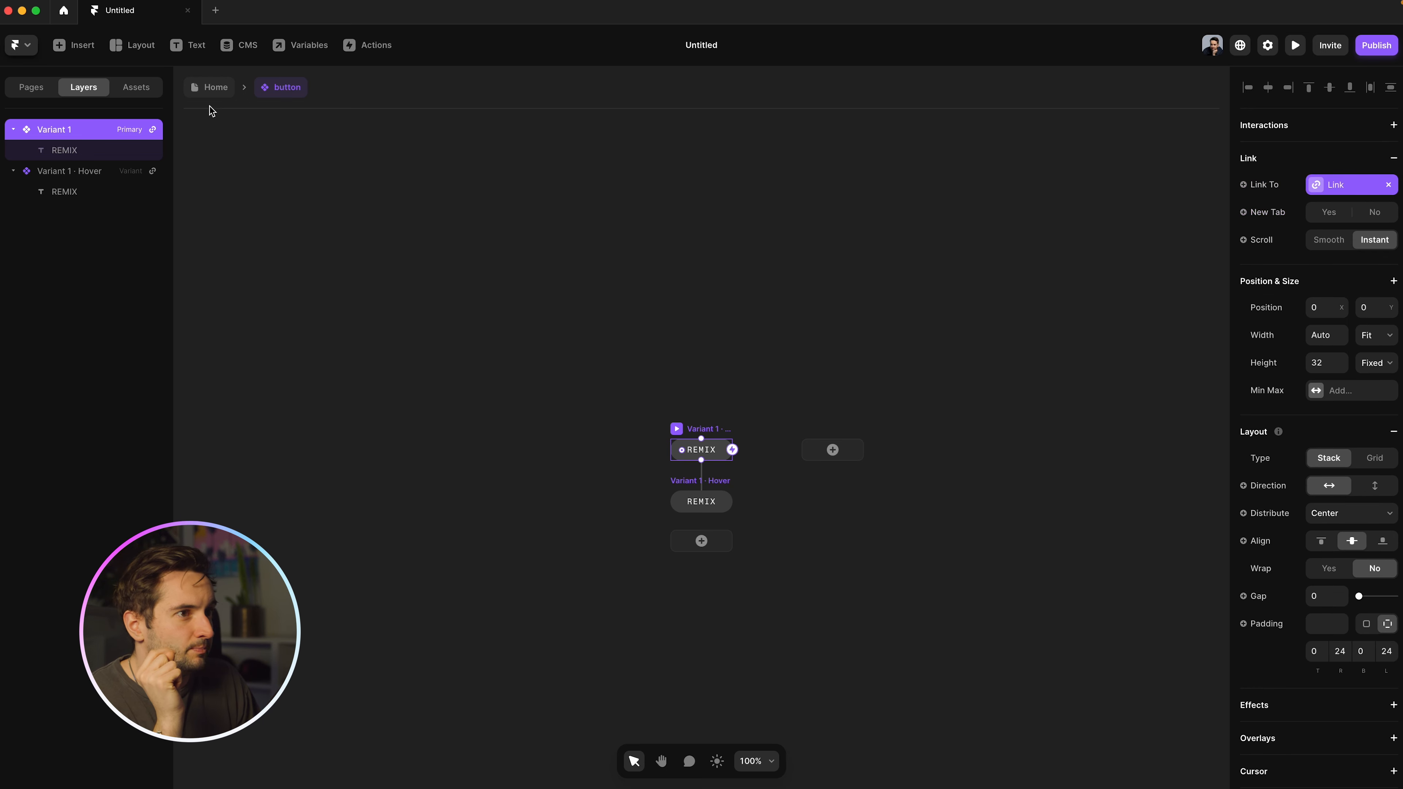
left_click(214, 88)
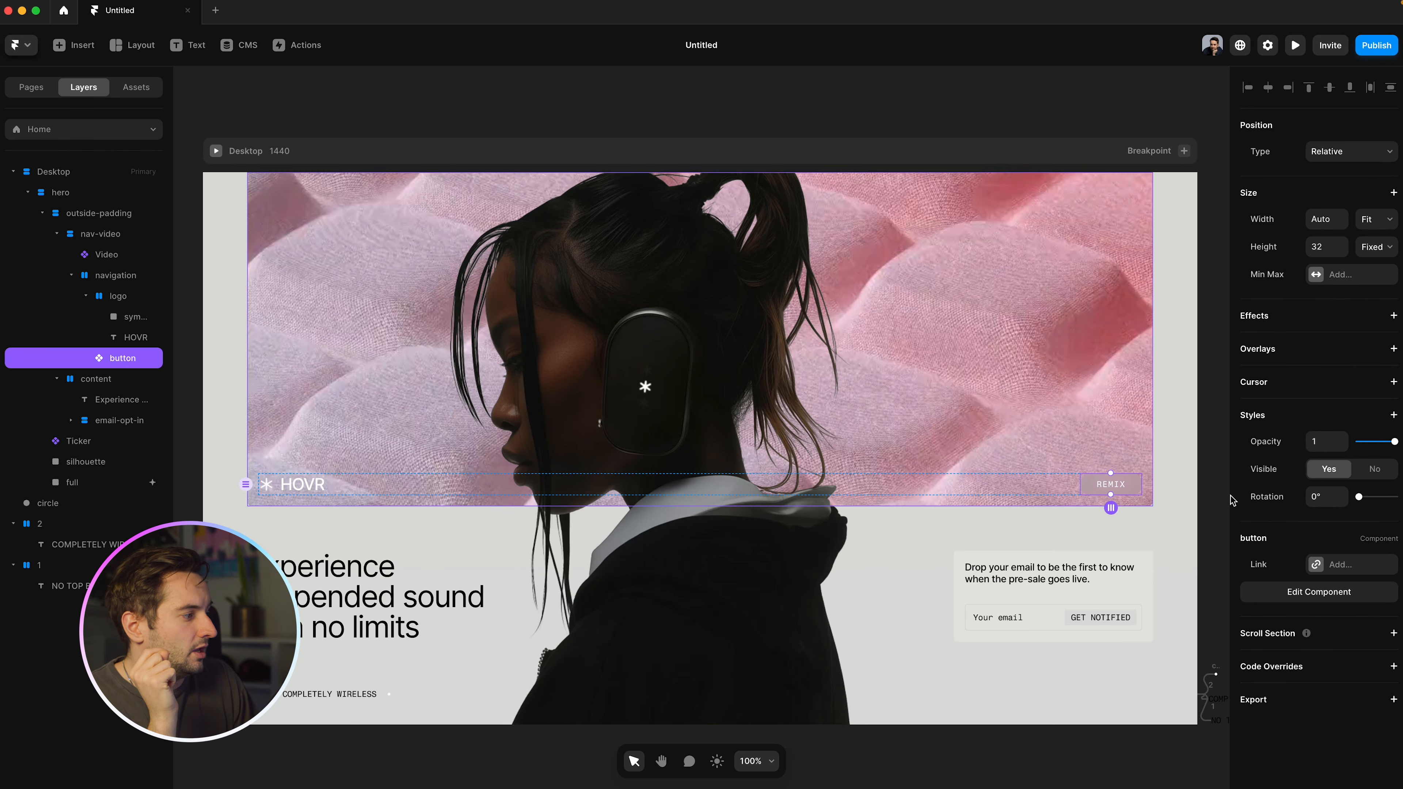
Step: Link the REMIX button instance in the navigation to the Home page and deselect it
left_click(1337, 564)
left_click(1151, 655)
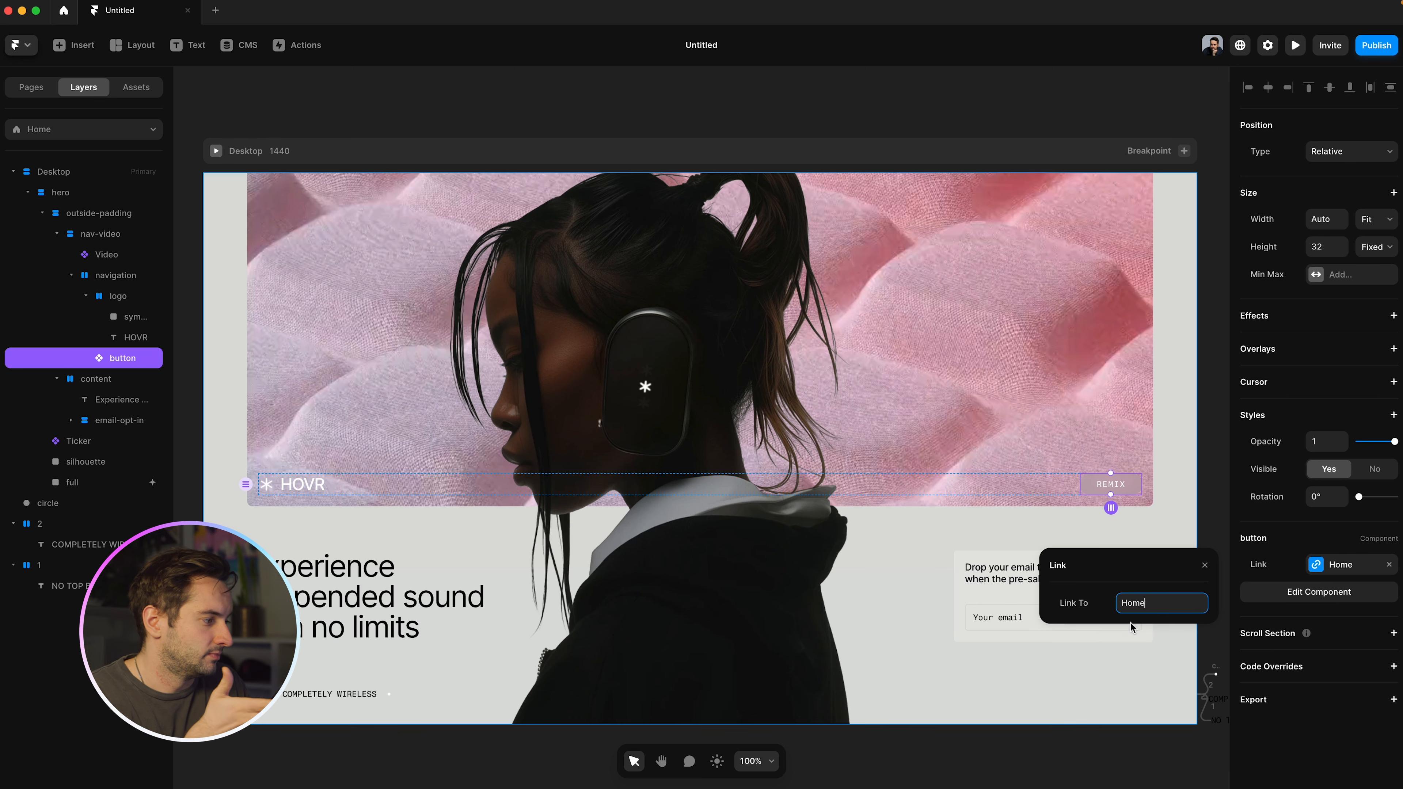
left_click(1214, 477)
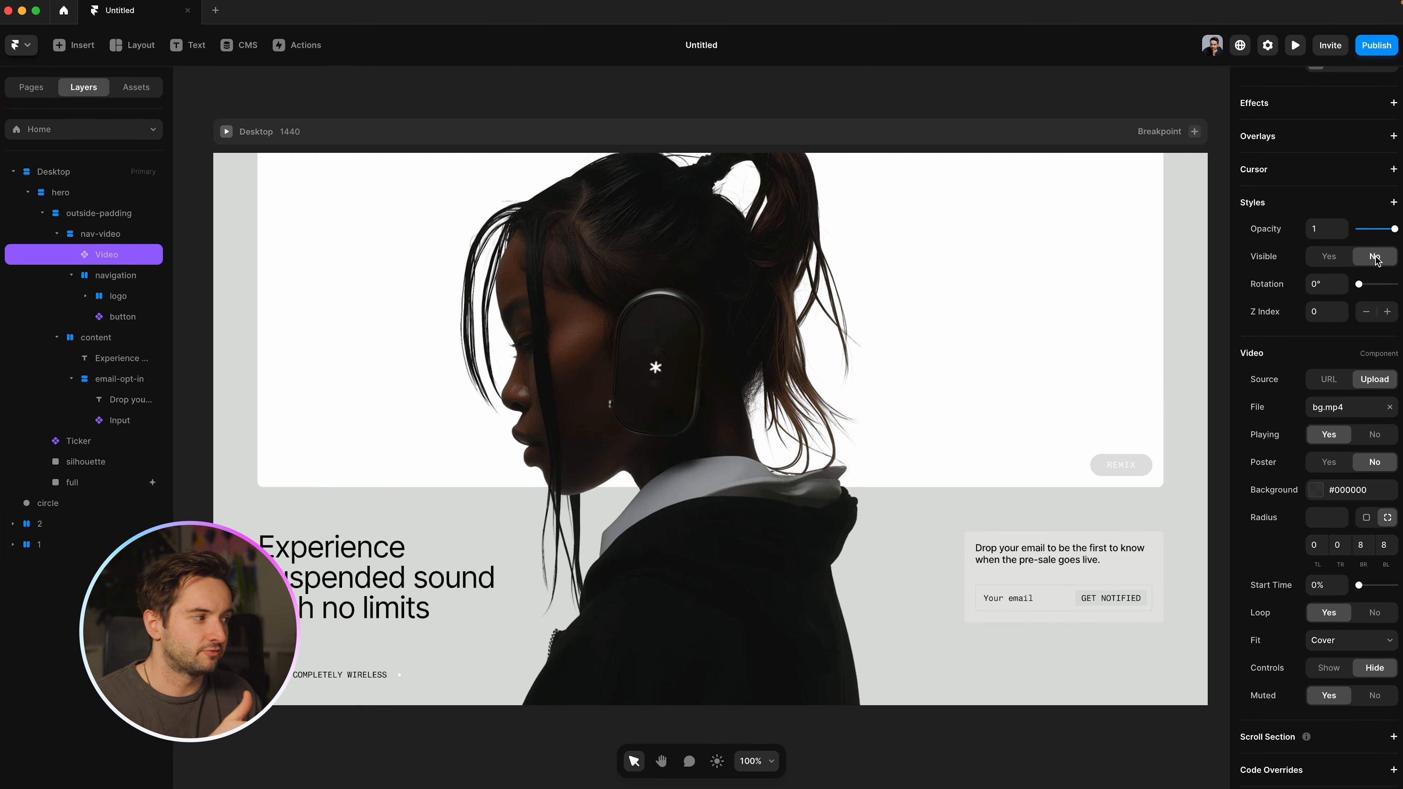
Step: Set the fill of the nav-video stack to #C6C6C6 as a fallback background behind the video
left_click(354, 392)
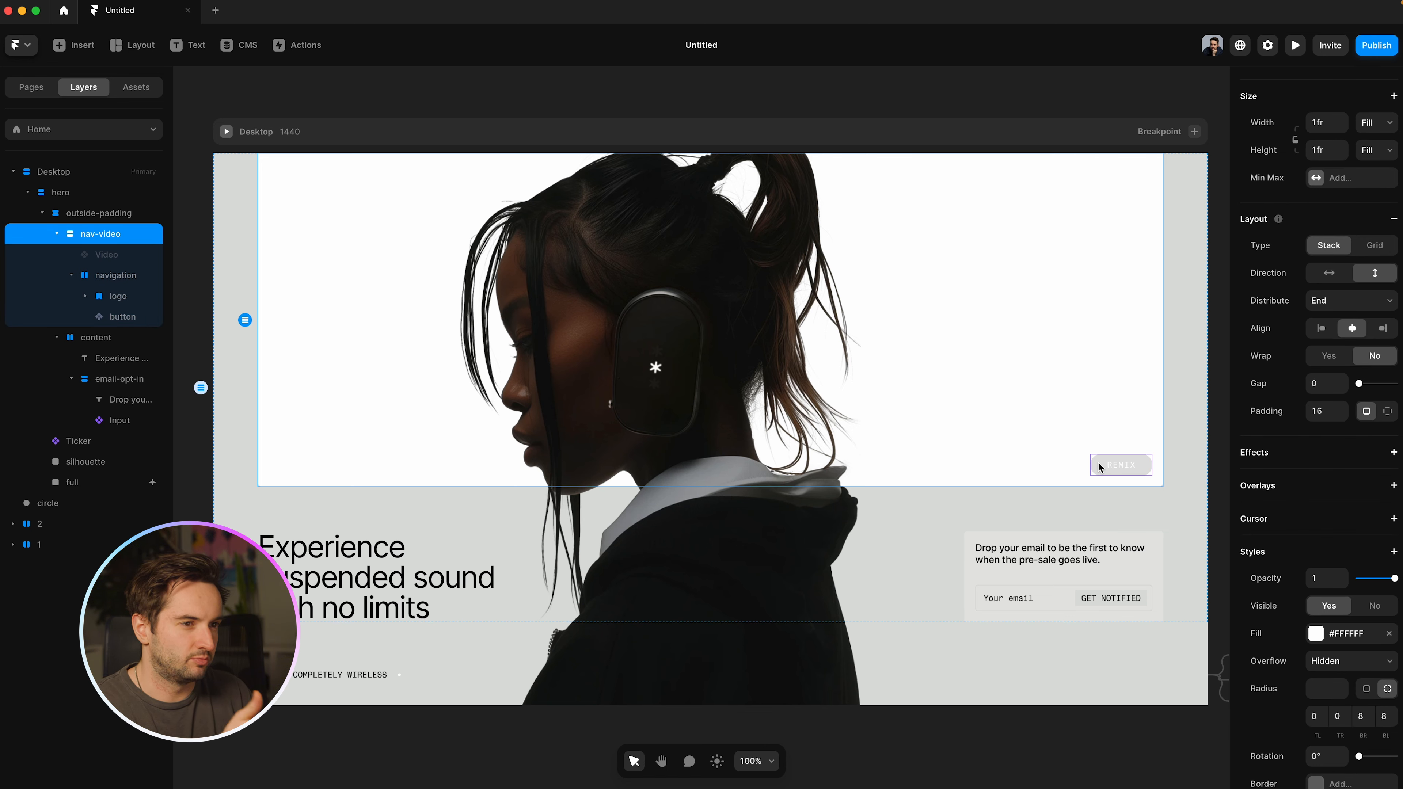
left_click(1339, 635)
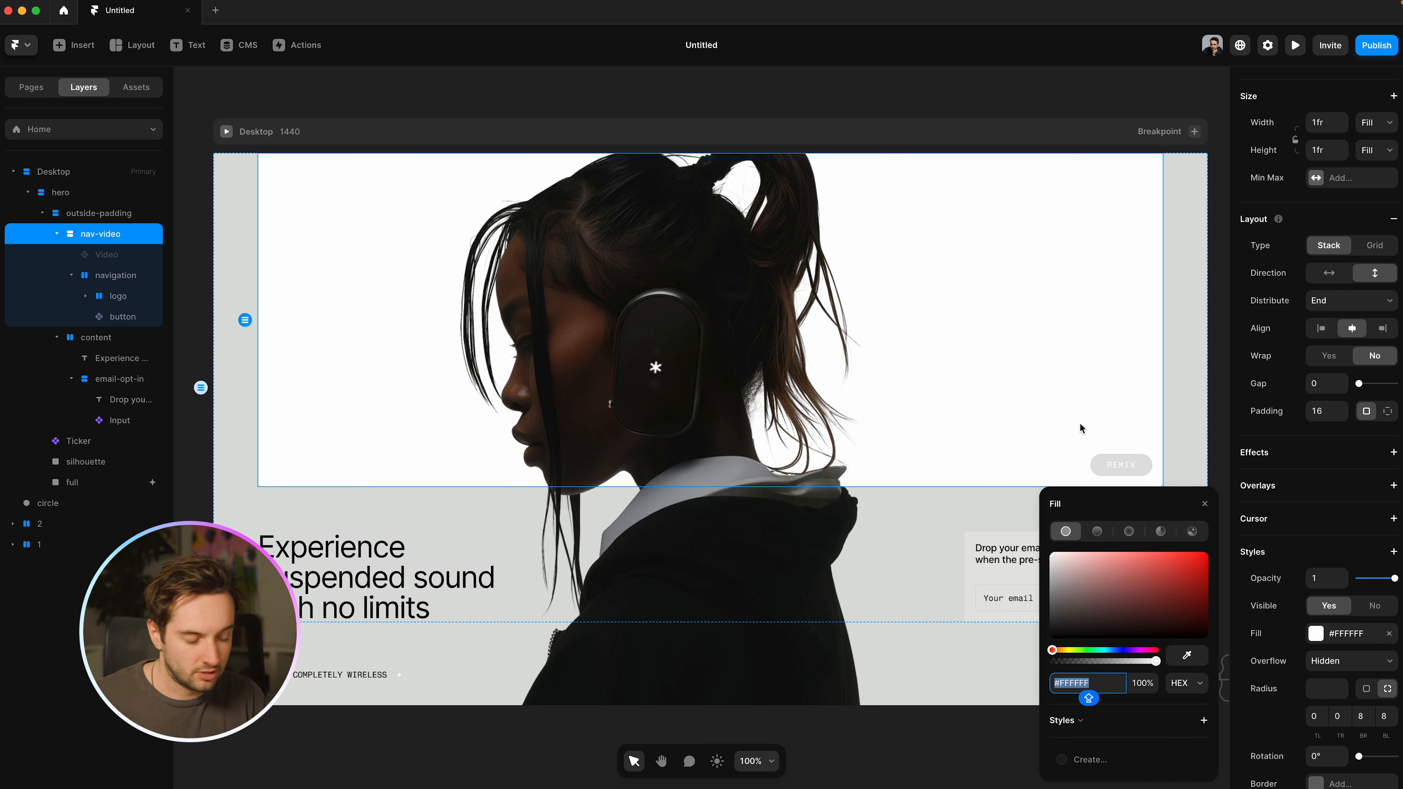
type("C6")
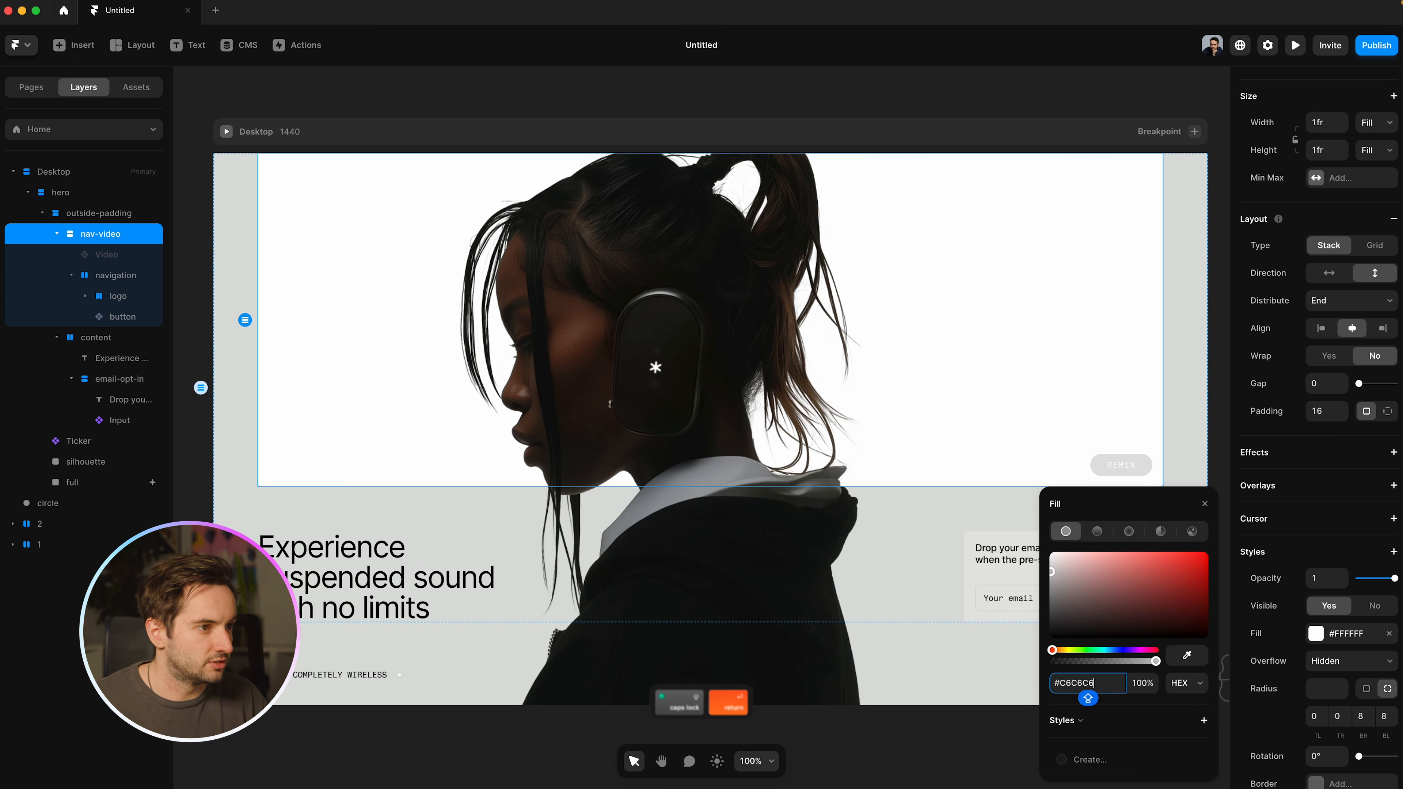
type("C6C6")
key("Return")
left_click(872, 113)
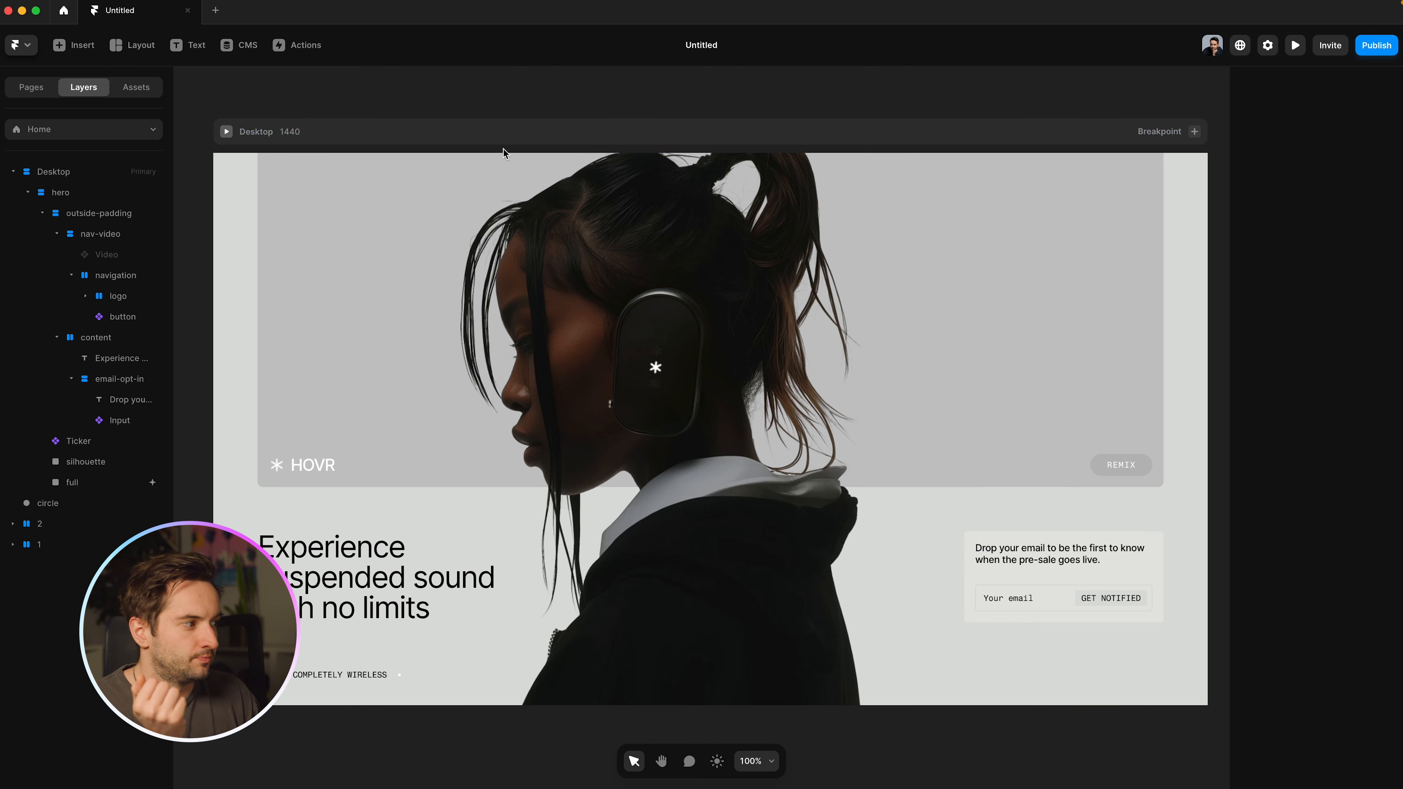
Step: Make the Video layer in the nav-video stack visible and deselect it
left_click(124, 254)
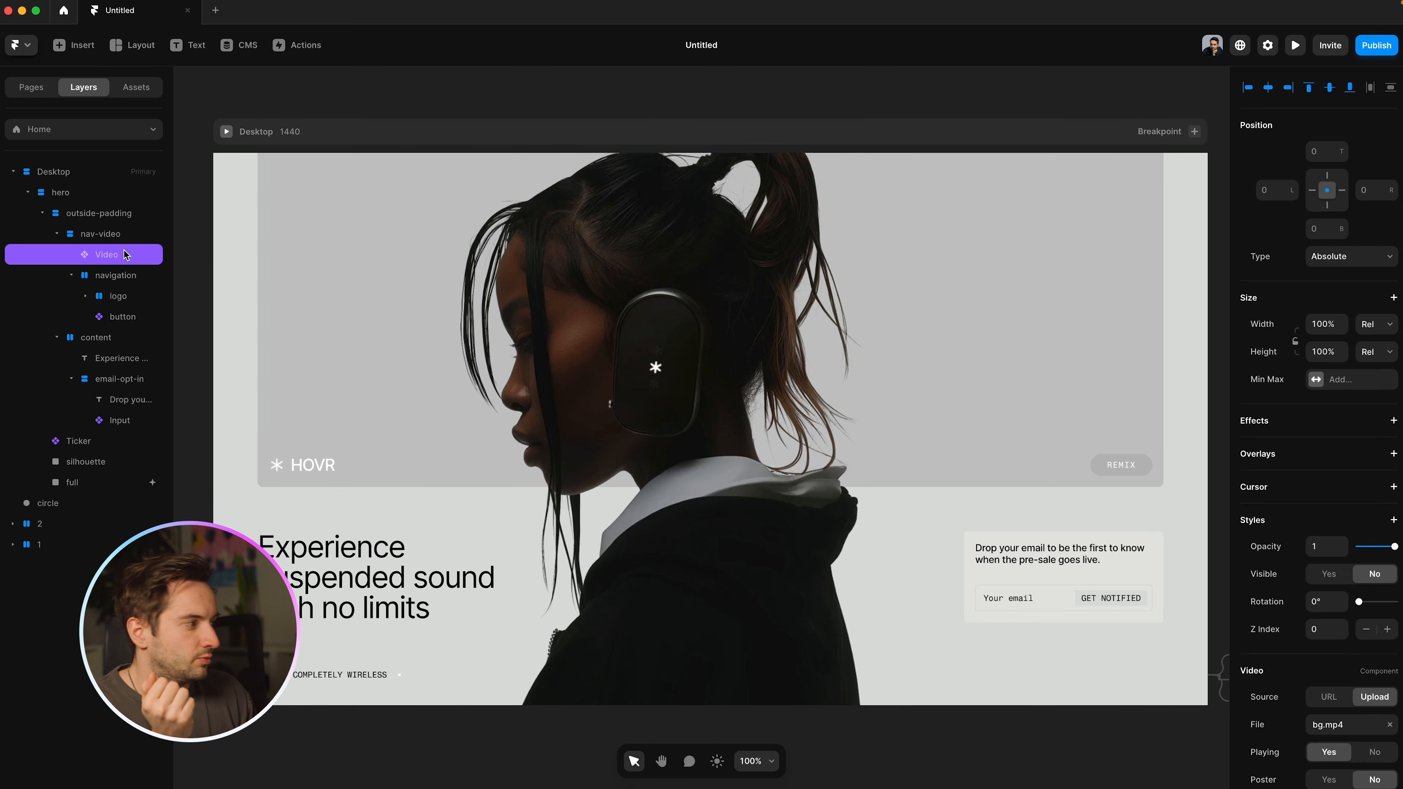
left_click(1315, 574)
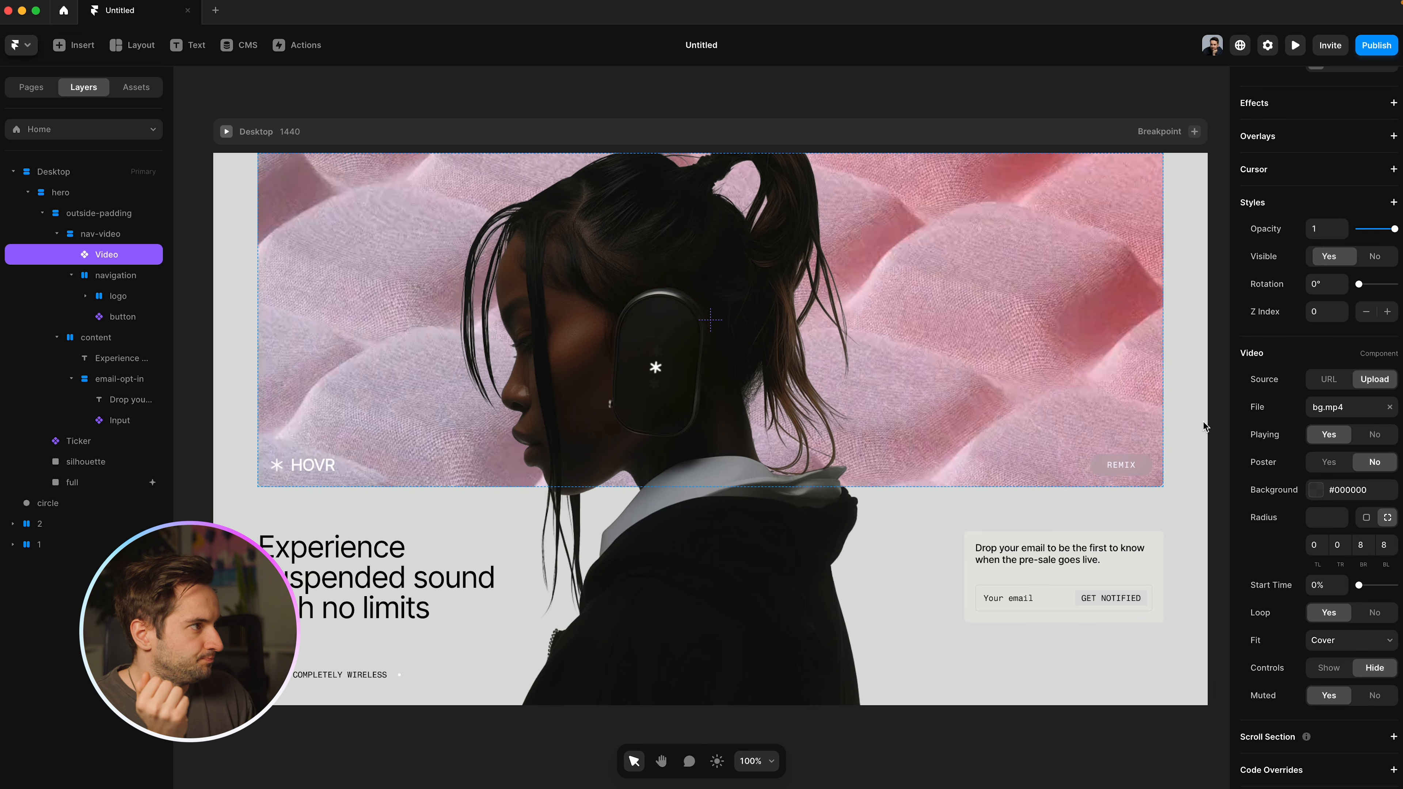
left_click(980, 133)
left_click(980, 103)
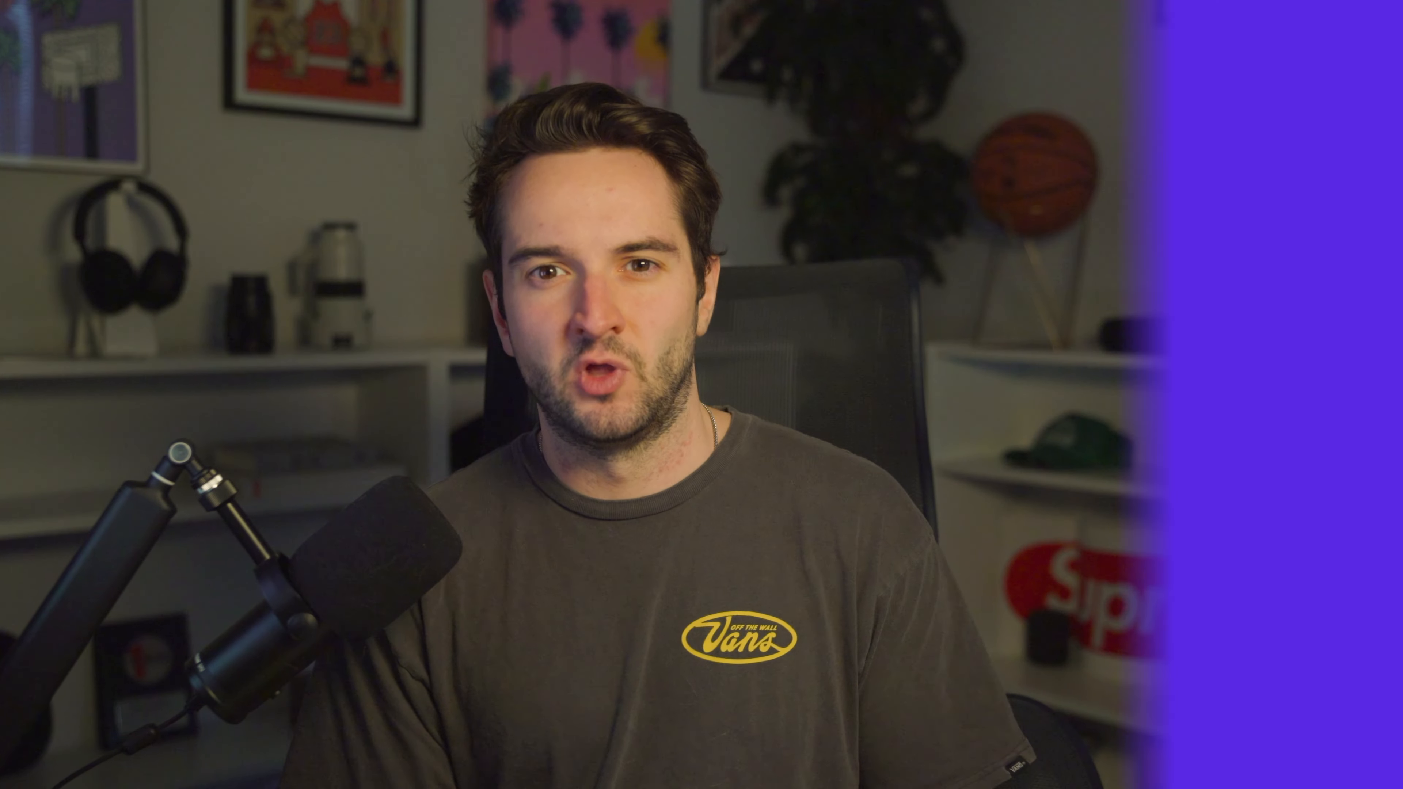